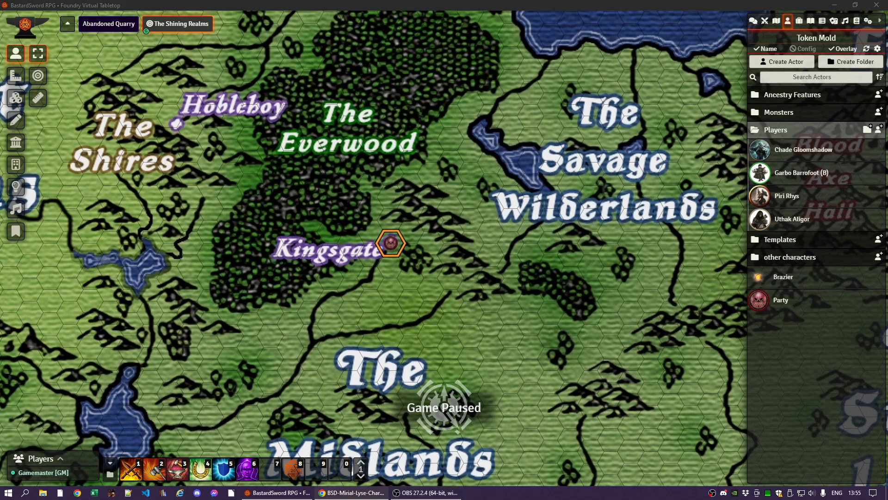
Step: Review the completed BSD-Mirial-Lyse character sheet PDF in the browser and return to the virtual tabletop
{"action": "left_click_drag", "start_coordinate": [887, 23], "coordinate": [396, 11]}
{"action": "scroll", "coordinate": [493, 168], "scroll_direction": "down", "scroll_amount": 5}
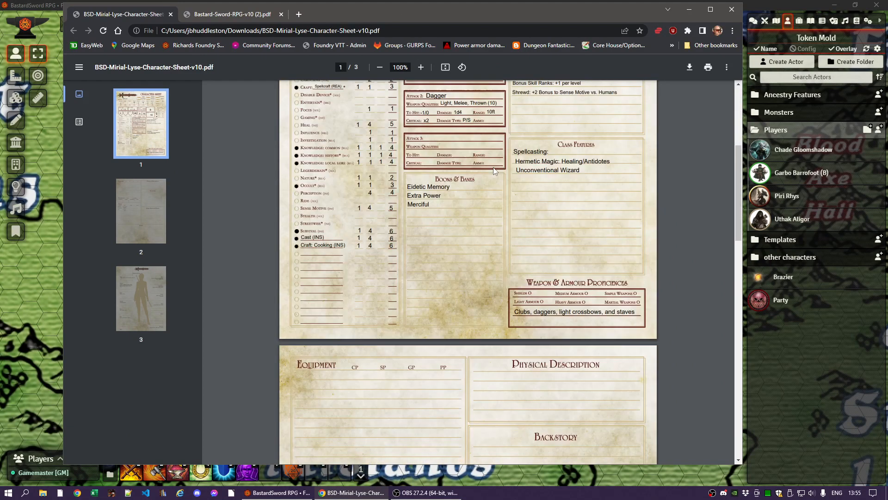
{"action": "scroll", "coordinate": [492, 167], "scroll_direction": "down", "scroll_amount": 6}
{"action": "scroll", "coordinate": [492, 171], "scroll_direction": "up", "scroll_amount": 6}
{"action": "scroll", "coordinate": [492, 181], "scroll_direction": "up", "scroll_amount": 5}
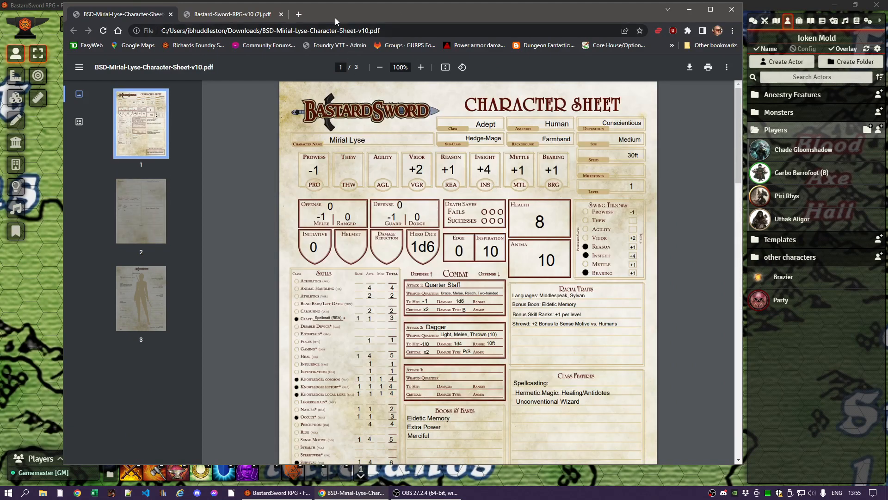
{"action": "left_click_drag", "start_coordinate": [334, 16], "coordinate": [887, 19]}
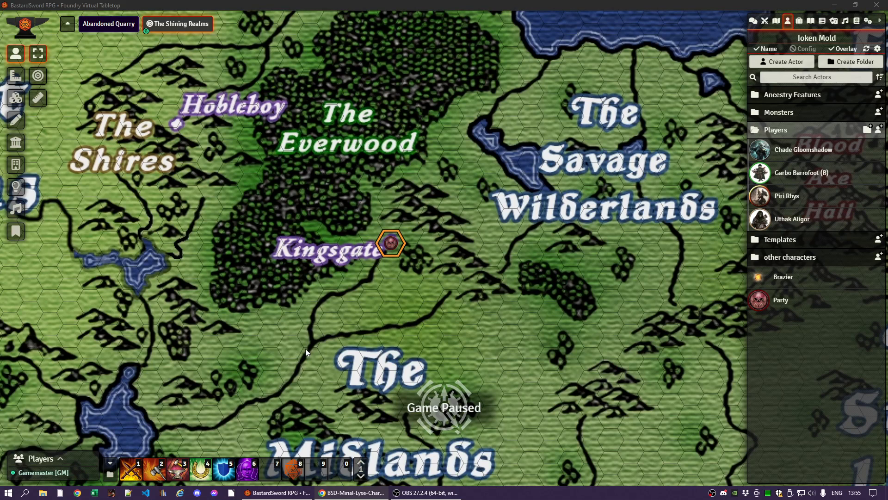
Step: Examine the macros in the Macros for BSD folder of the macro directory, then close the directory
{"action": "left_click", "coordinate": [110, 475]}
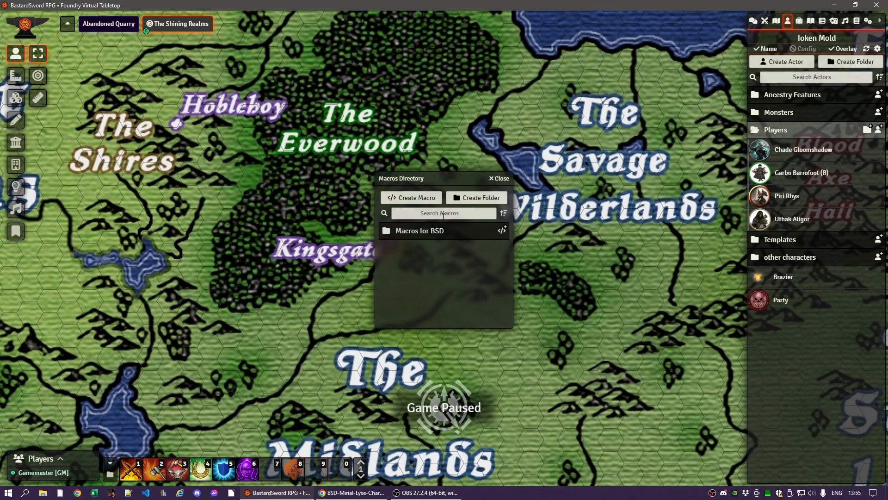
{"action": "left_click_drag", "start_coordinate": [433, 178], "coordinate": [388, 130]}
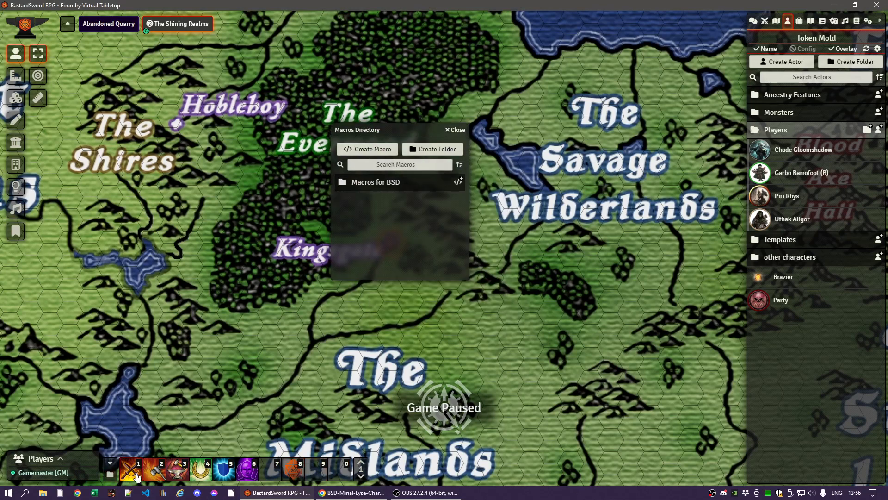
{"action": "left_click", "coordinate": [365, 182]}
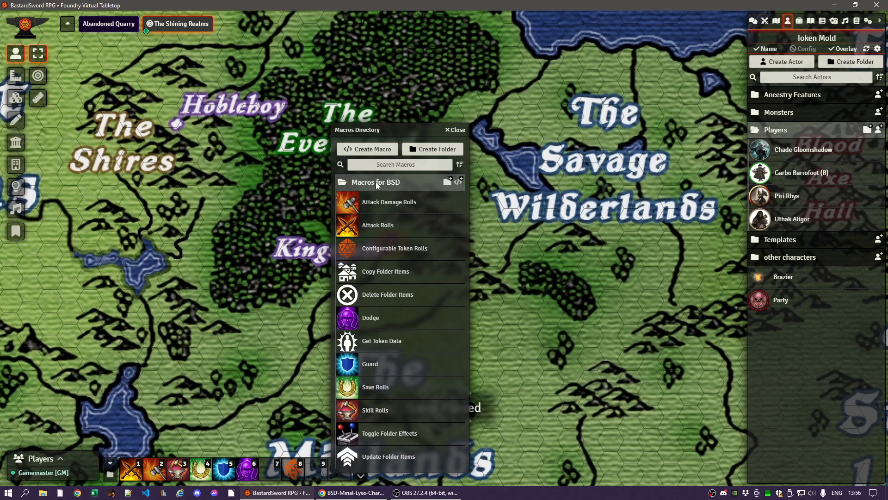
{"action": "left_click_drag", "start_coordinate": [385, 130], "coordinate": [335, 62]}
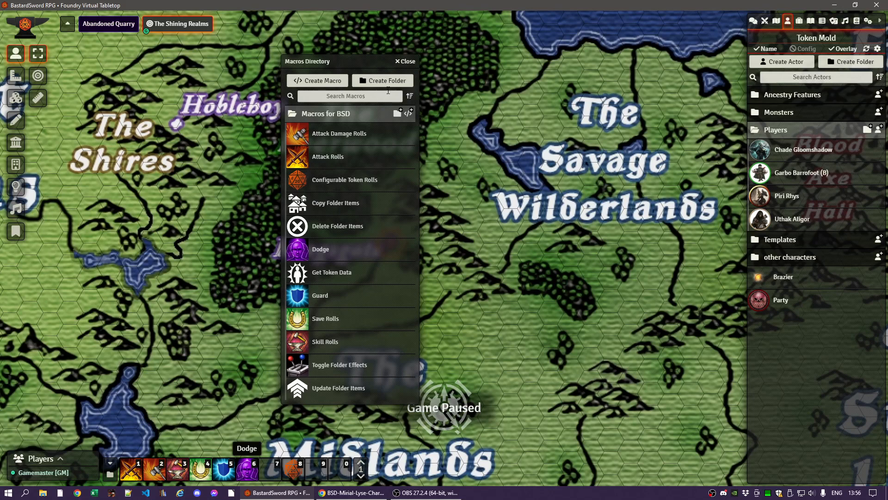
{"action": "left_click", "coordinate": [409, 62]}
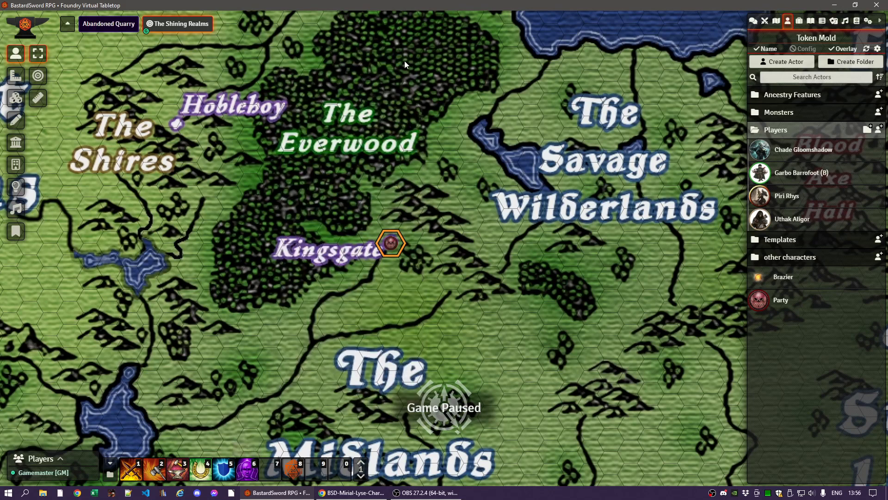
Step: Duplicate the Basic PC Template actor and move the copy into the Players folder
{"action": "right_click", "coordinate": [780, 242]}
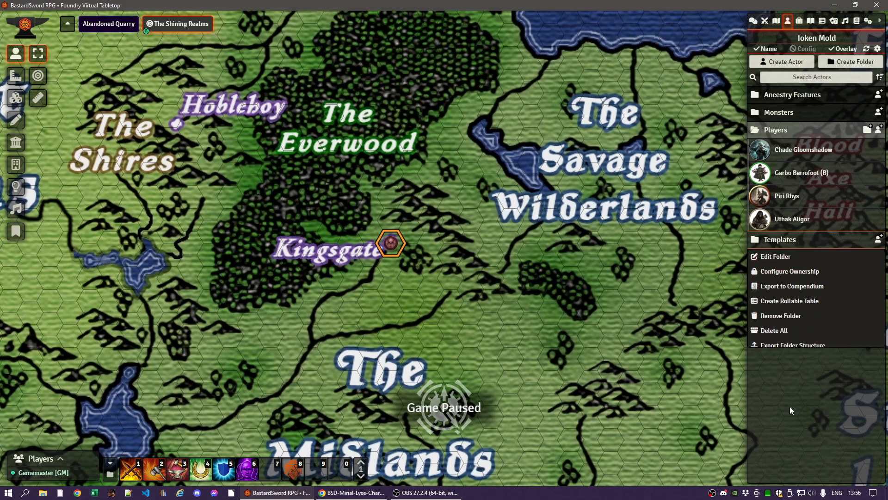
{"action": "left_click", "coordinate": [789, 406]}
{"action": "left_click", "coordinate": [775, 243]}
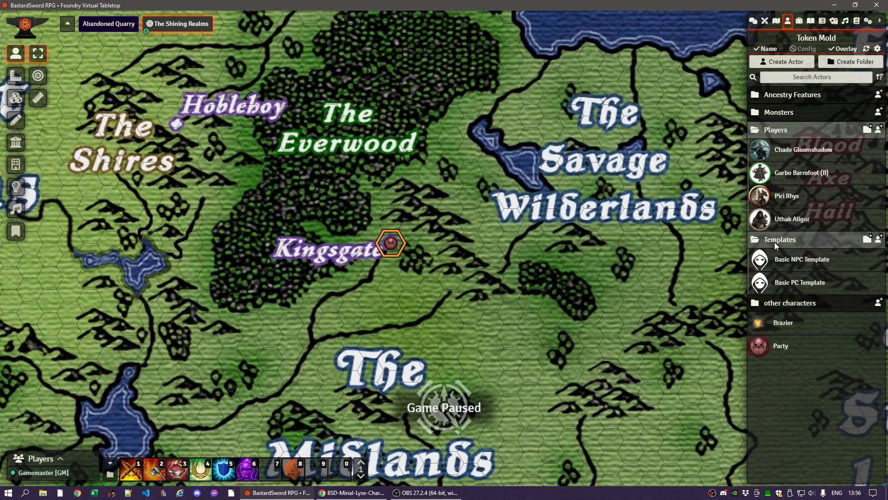
{"action": "right_click", "coordinate": [785, 287]}
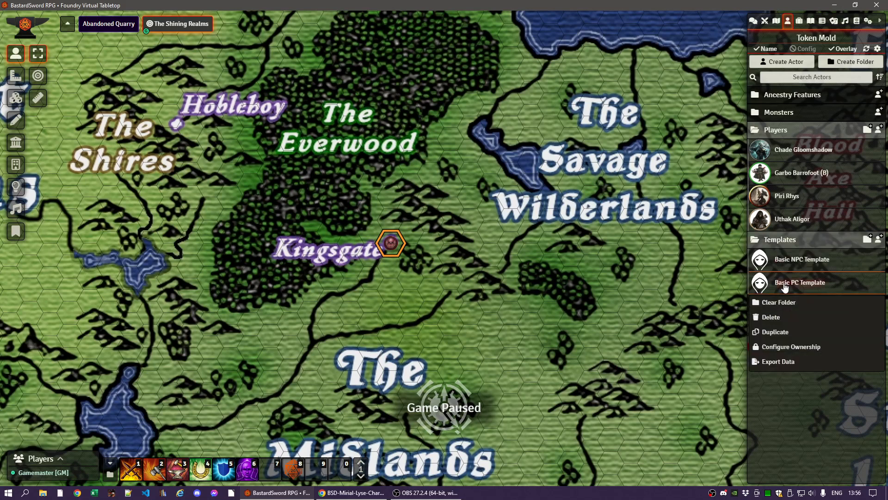
{"action": "left_click", "coordinate": [775, 332]}
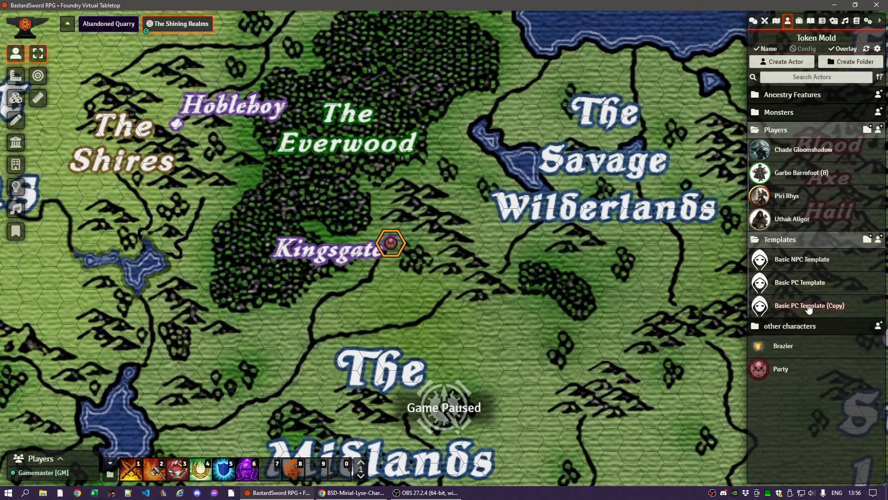
{"action": "left_click_drag", "start_coordinate": [794, 308], "coordinate": [793, 199]}
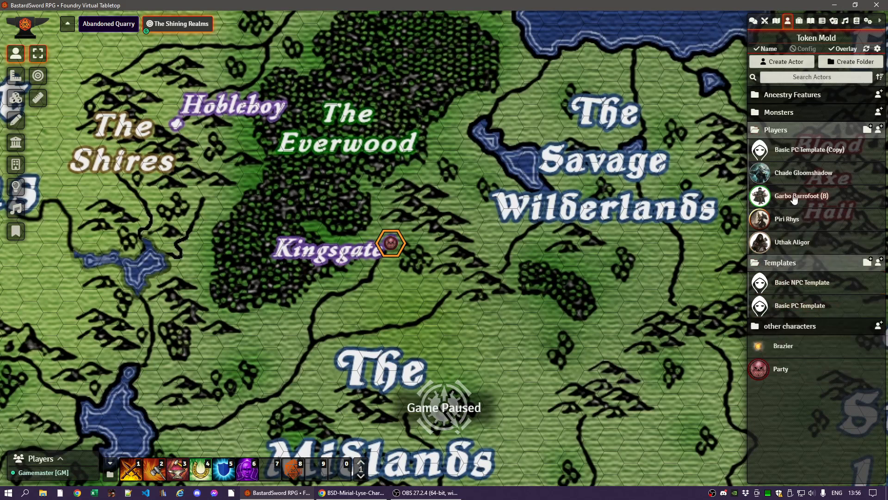
{"action": "left_click", "coordinate": [784, 263]}
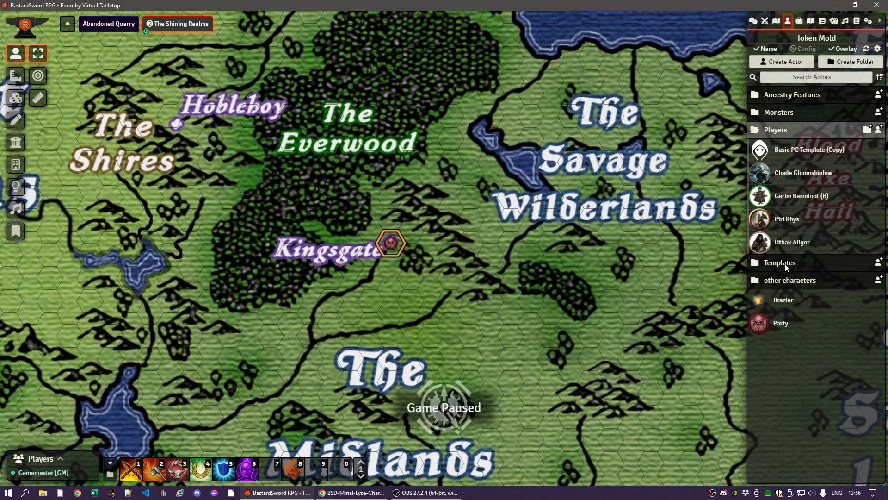
Step: Open the copied template's character sheet and rename the actor Mirial Lyse
{"action": "left_click", "coordinate": [793, 151]}
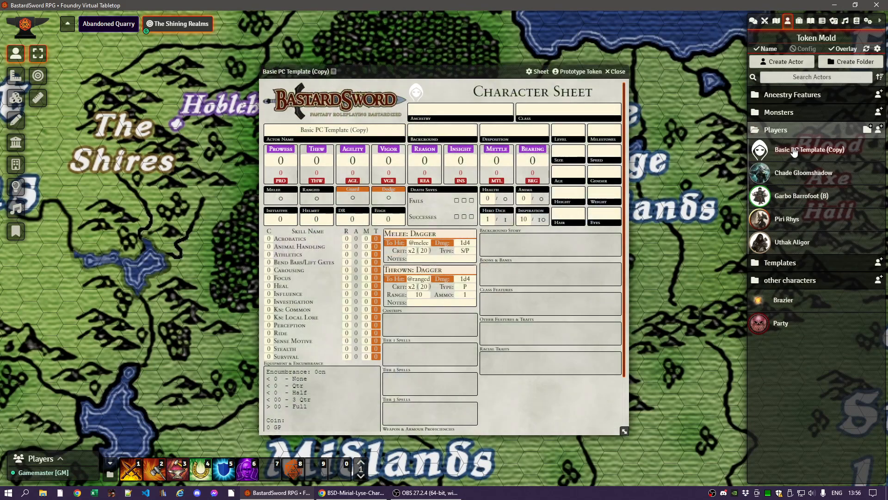
{"action": "left_click", "coordinate": [368, 131]}
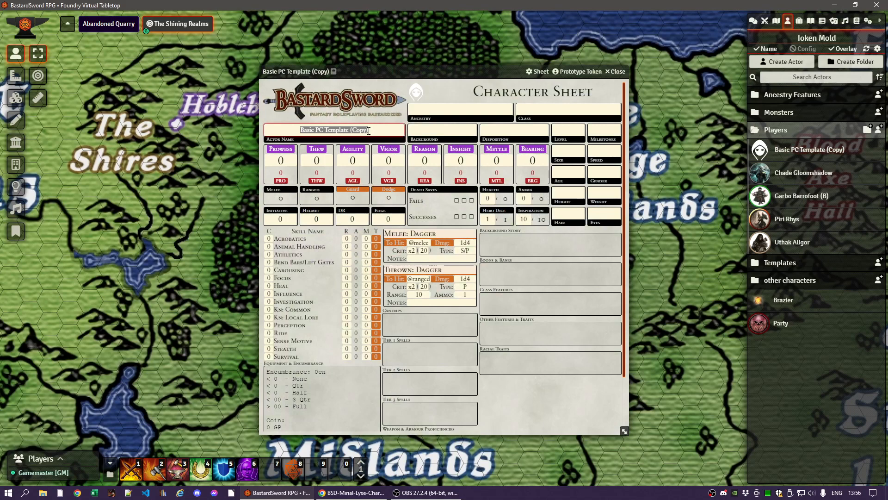
{"action": "type", "text": "Mirial L"}
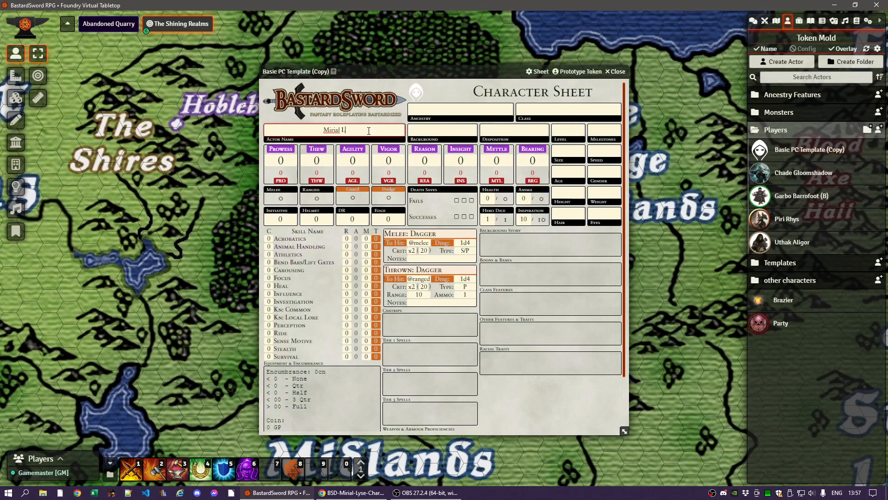
{"action": "type", "text": "yse"}
{"action": "key", "text": "Return"}
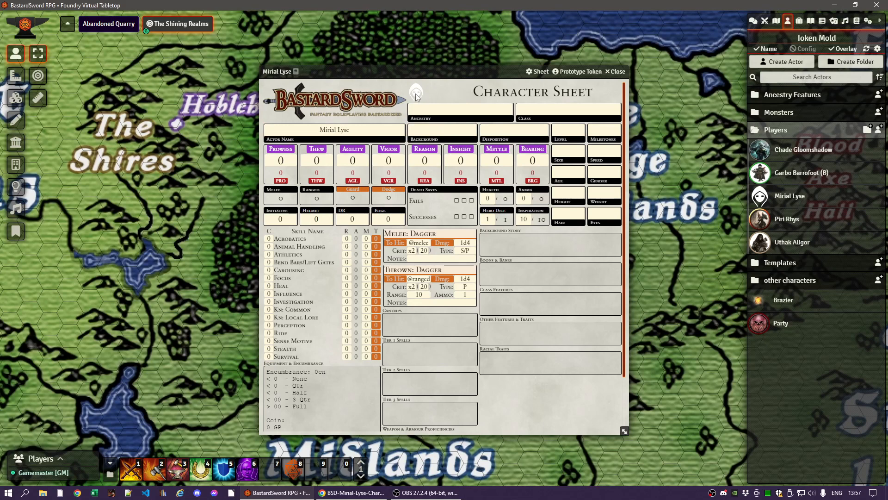
Step: Browse to the images/tokens folder for the actor's portrait, previewing its thumbnail and tile displays before returning to the list display
{"action": "left_click", "coordinate": [416, 92]}
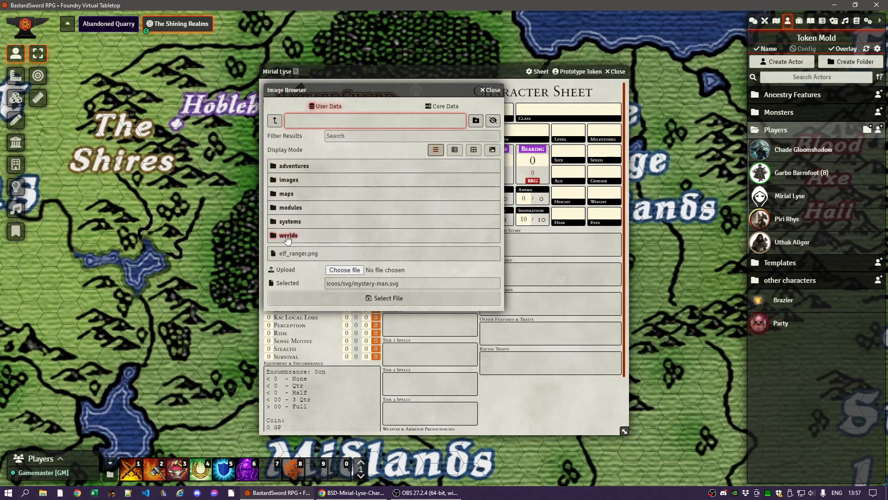
{"action": "left_click", "coordinate": [288, 182]}
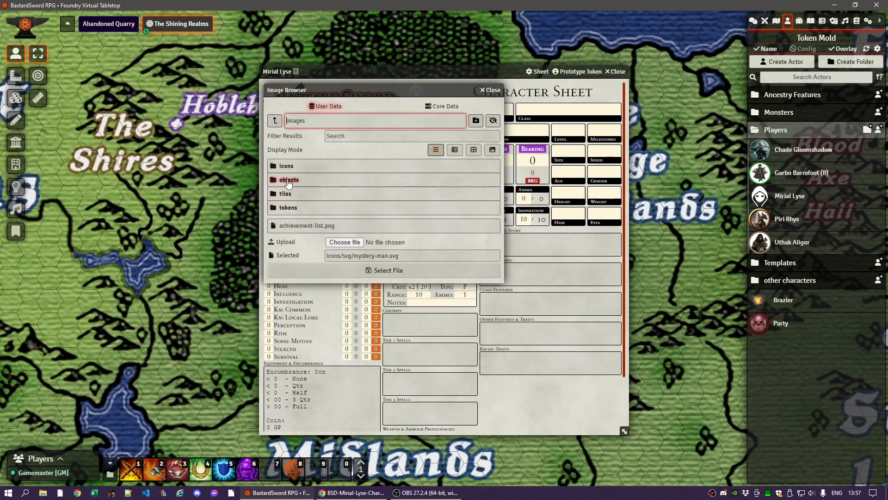
{"action": "left_click", "coordinate": [290, 208]}
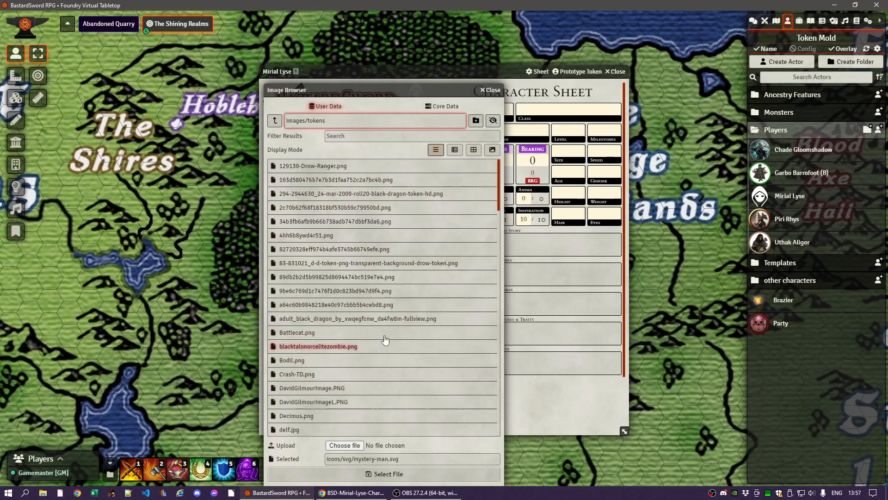
{"action": "left_click", "coordinate": [455, 150]}
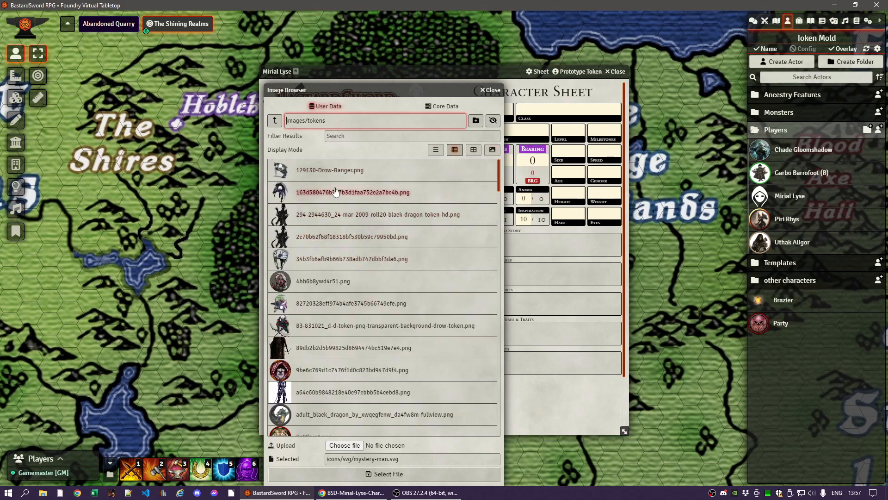
{"action": "left_click", "coordinate": [474, 149]}
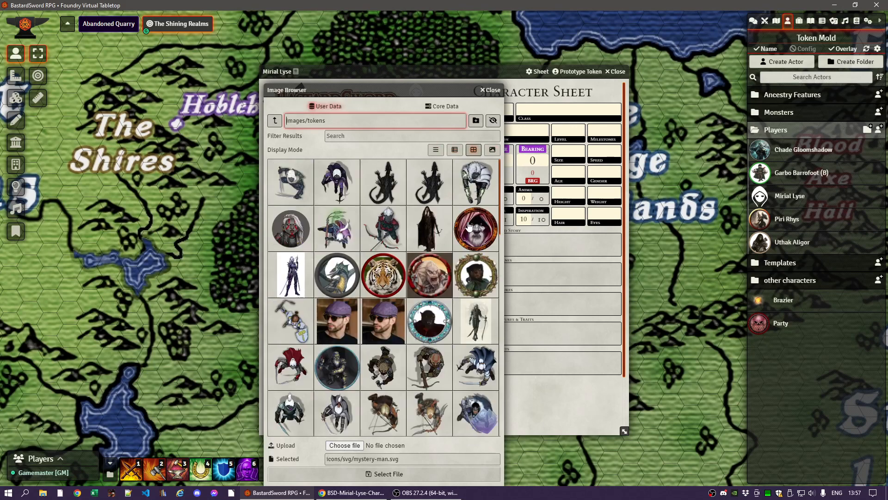
{"action": "left_click", "coordinate": [436, 150]}
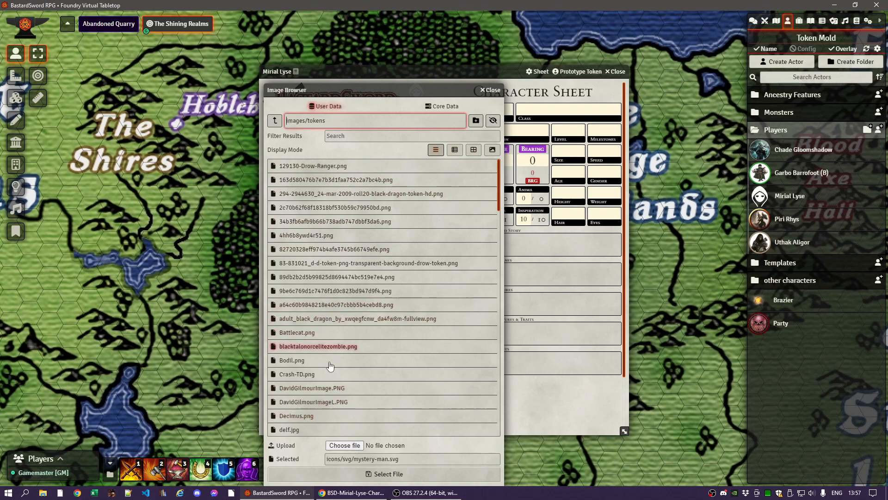
Step: Upload human_female_mage.png from the Downloads folder and set it as the actor's portrait
{"action": "left_click", "coordinate": [345, 445]}
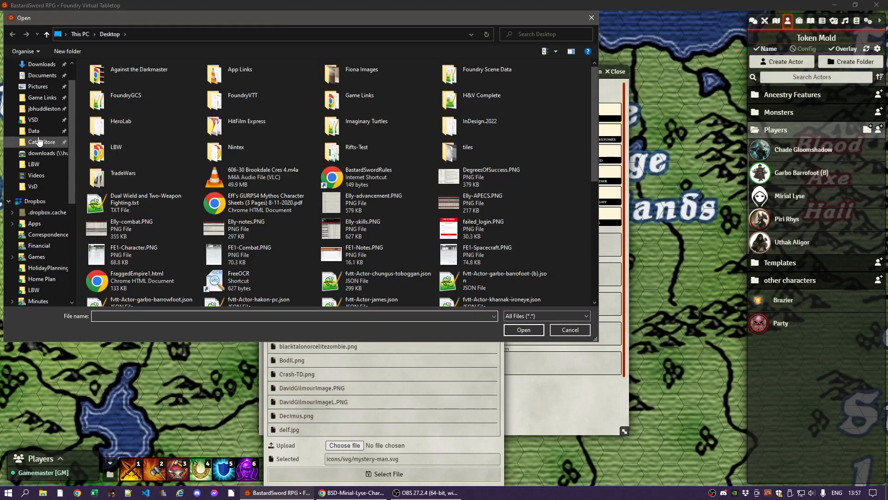
{"action": "left_click", "coordinate": [35, 65]}
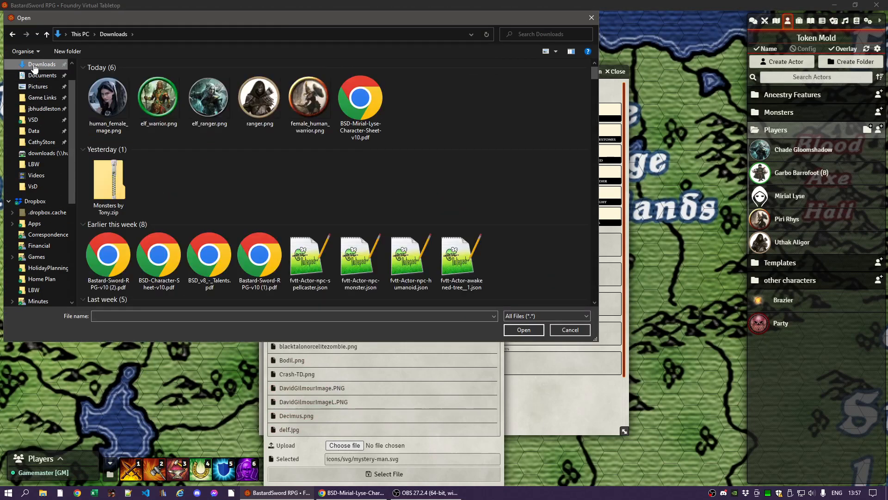
{"action": "left_click", "coordinate": [113, 101]}
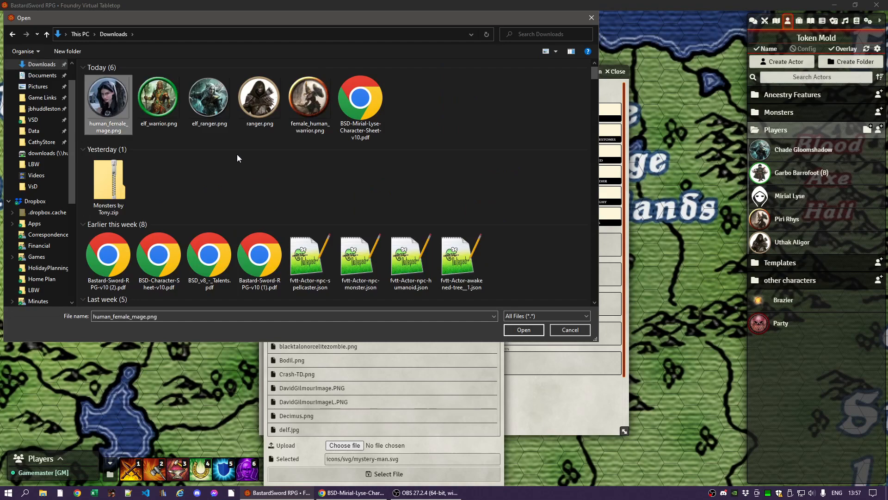
{"action": "left_click", "coordinate": [518, 328]}
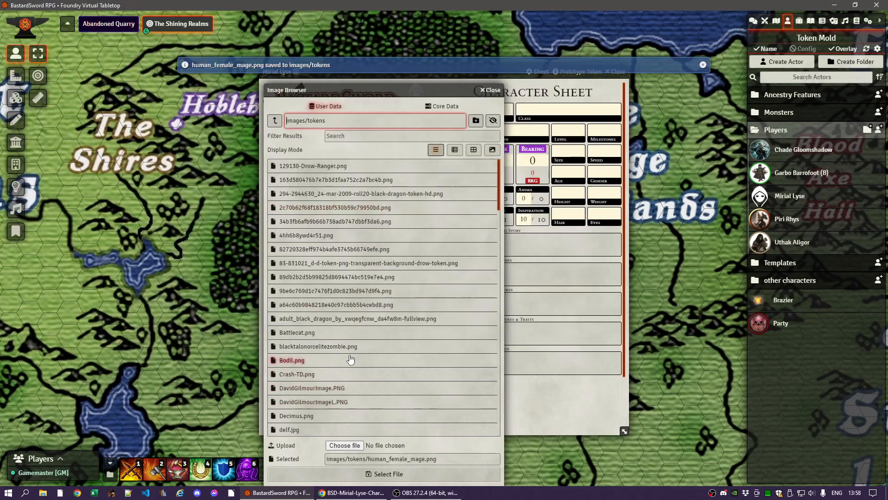
{"action": "left_click", "coordinate": [378, 474]}
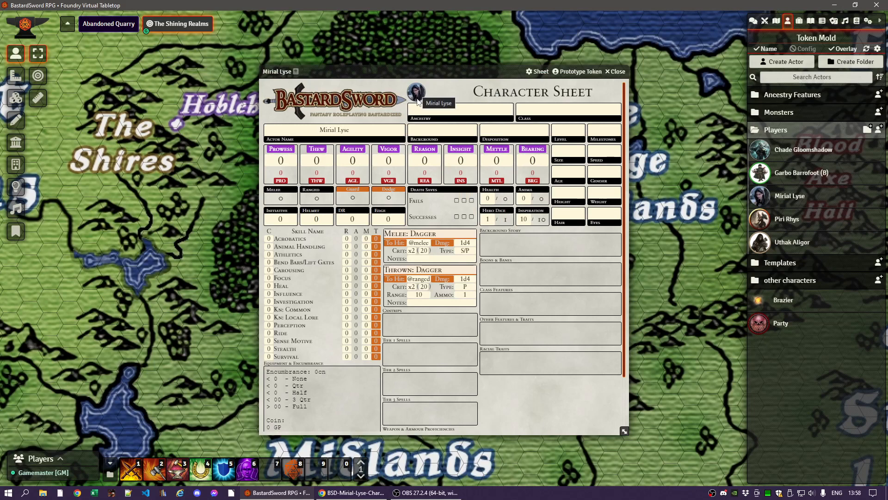
Step: Examine the actor's prototype token settings for identity, appearance, vision, light and resources
{"action": "left_click", "coordinate": [569, 73]}
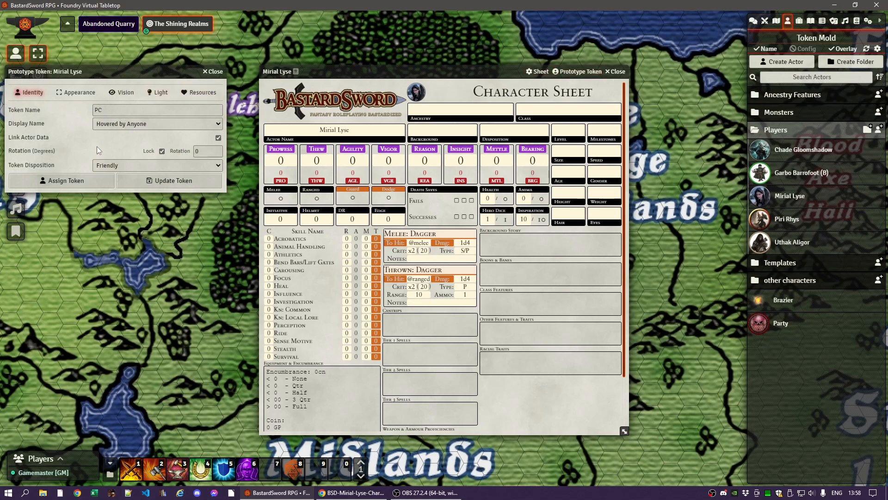
{"action": "left_click", "coordinate": [77, 92]}
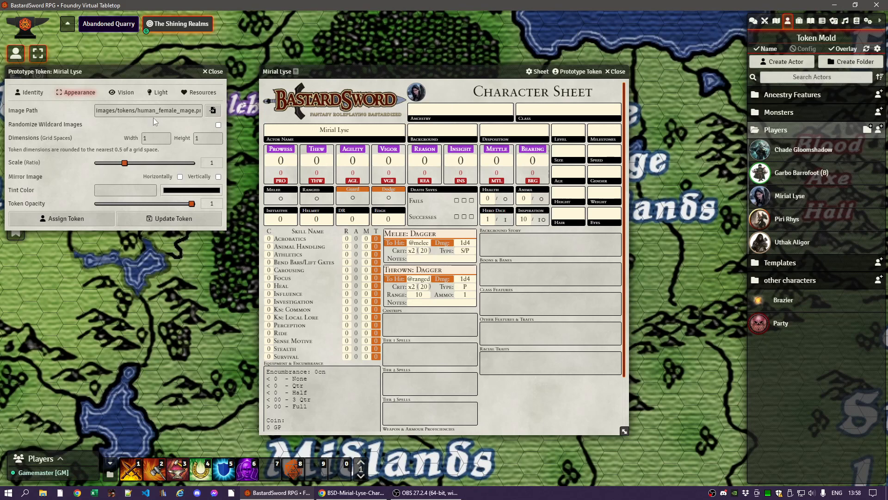
{"action": "left_click", "coordinate": [123, 92]}
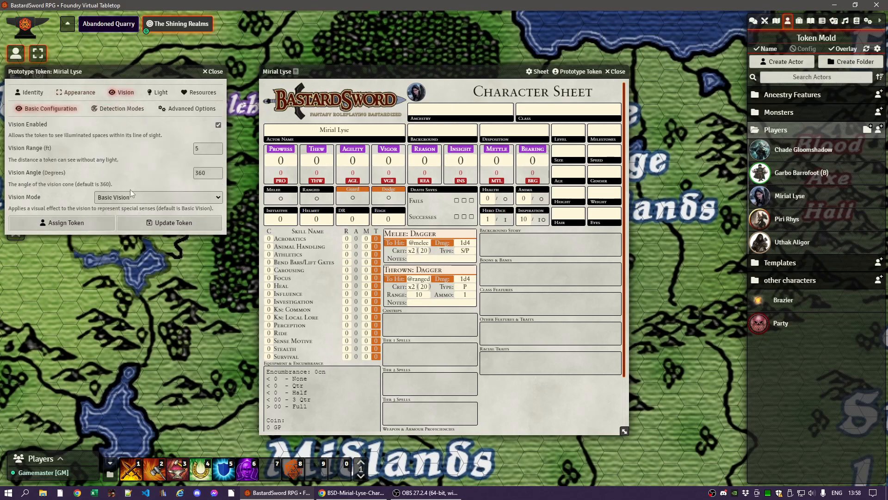
{"action": "left_click", "coordinate": [158, 92]}
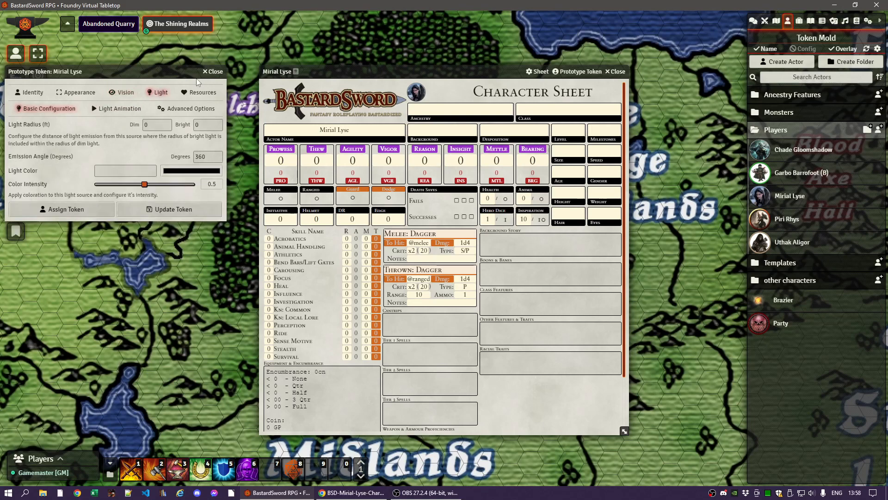
{"action": "left_click", "coordinate": [202, 92]}
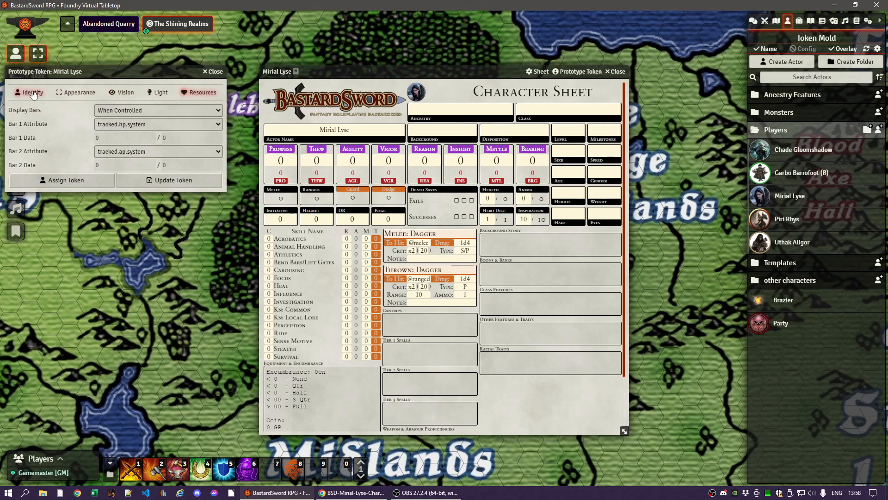
{"action": "left_click", "coordinate": [76, 92]}
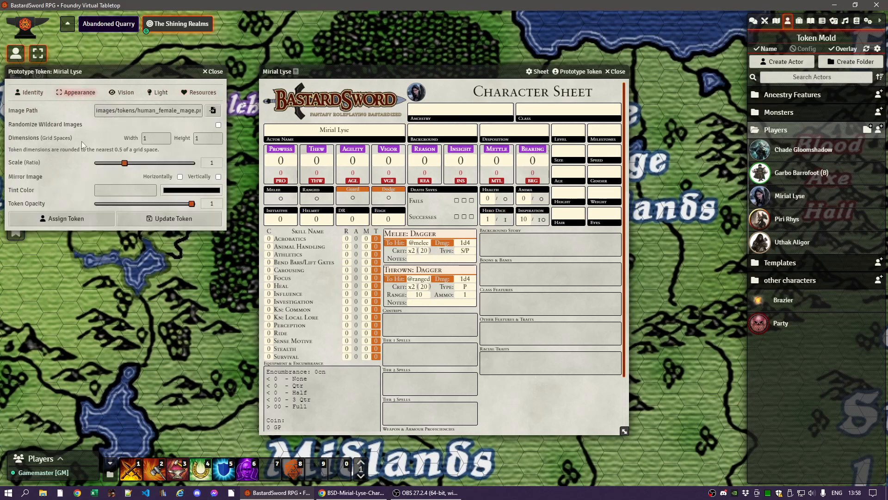
Step: Set the prototype token's name to Mirial and update the token
{"action": "left_click", "coordinate": [29, 92]}
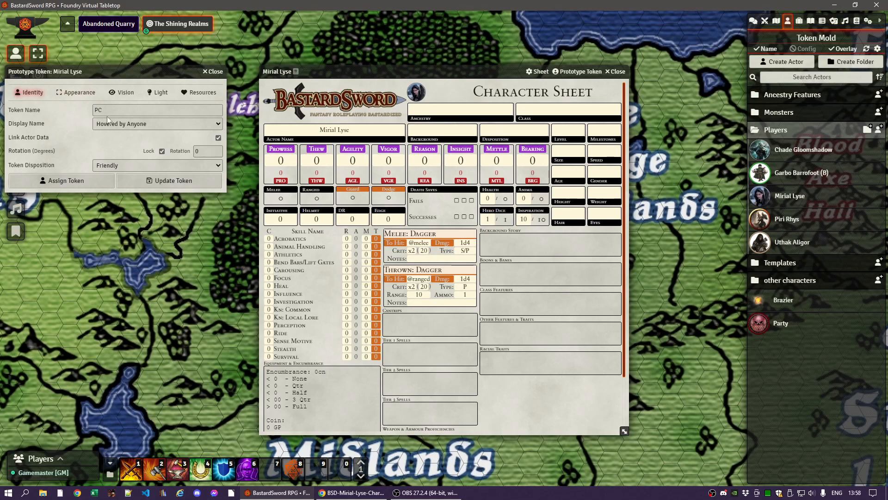
{"action": "left_click_drag", "start_coordinate": [107, 113], "coordinate": [68, 110]}
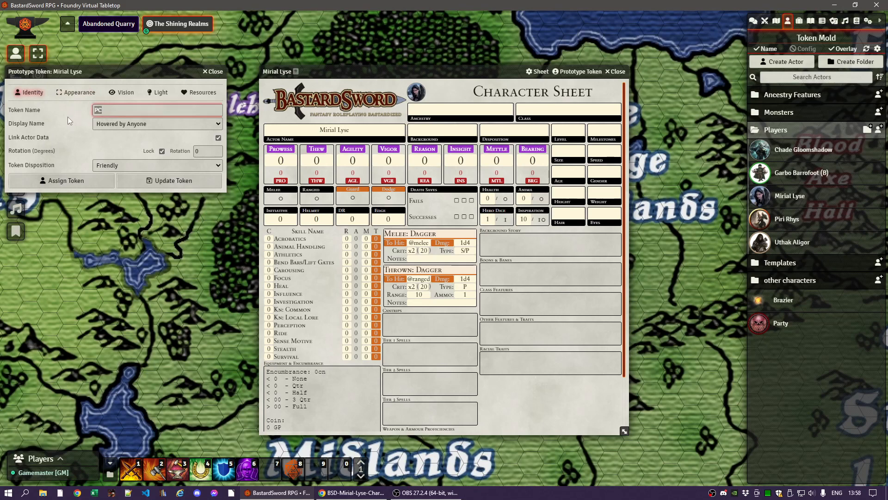
{"action": "type", "text": "Mirial"}
{"action": "left_click", "coordinate": [68, 117]}
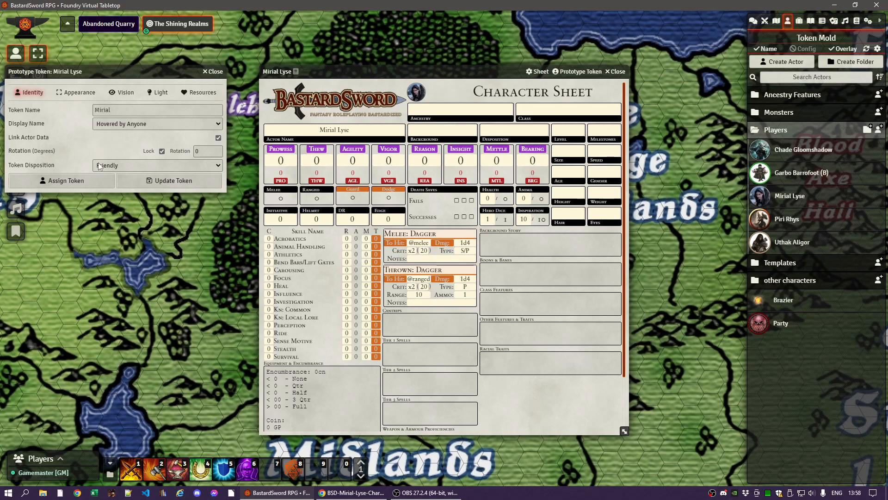
{"action": "left_click", "coordinate": [170, 181]}
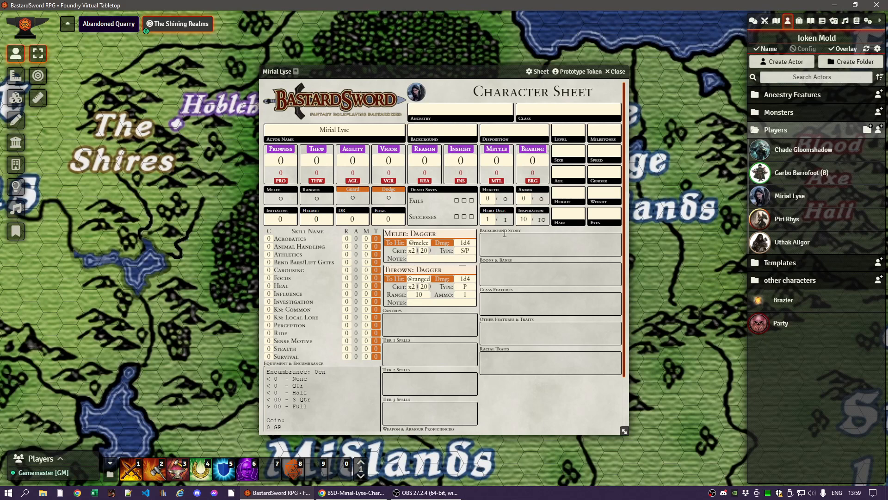
Step: Fill in the character's gender as Female, speed as 30 and size as Medium
{"action": "left_click", "coordinate": [597, 172]}
{"action": "type", "text": "Female"}
{"action": "left_click", "coordinate": [574, 172]}
{"action": "left_click", "coordinate": [574, 172]}
{"action": "left_click", "coordinate": [608, 151]}
{"action": "type", "text": "30"}
{"action": "left_click", "coordinate": [566, 152]}
{"action": "type", "text": "Medium"}
{"action": "left_click", "coordinate": [578, 174]}
Step: Set the character's level to 1 and milestones to 0
{"action": "left_click", "coordinate": [569, 132]}
{"action": "type", "text": "1"}
{"action": "left_click", "coordinate": [603, 130]}
{"action": "type", "text": "0"}
{"action": "left_click", "coordinate": [608, 89]}
Step: Examine the OffenceDefence and Move Mode items on the character sheet, comparing the move formula with the Speed field
{"action": "scroll", "coordinate": [328, 301], "scroll_direction": "down", "scroll_amount": 1}
{"action": "scroll", "coordinate": [328, 301], "scroll_direction": "down", "scroll_amount": 1}
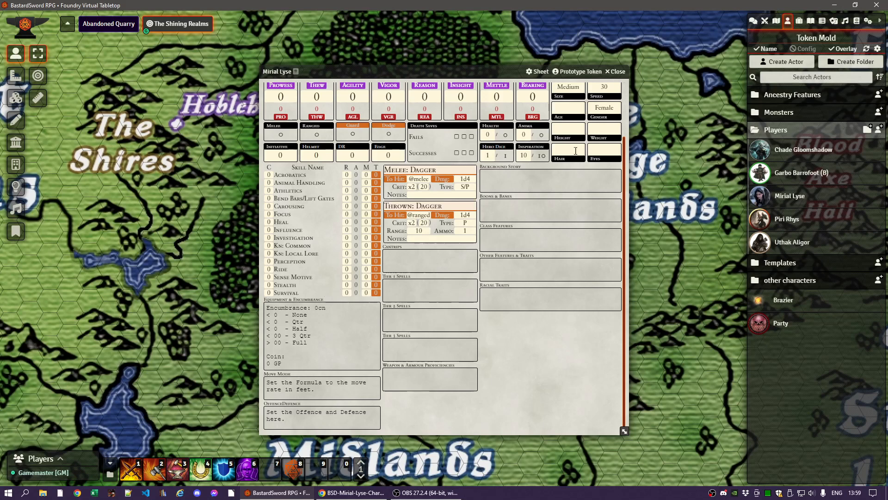
{"action": "left_click", "coordinate": [282, 404]}
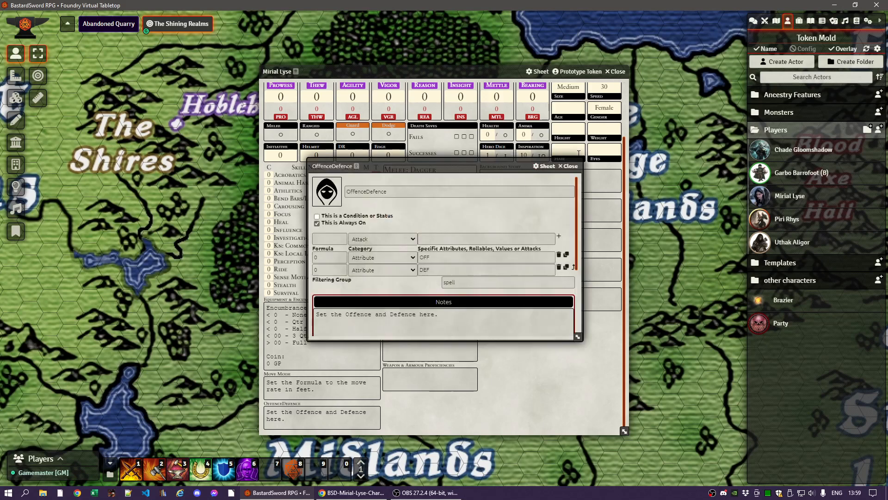
{"action": "left_click", "coordinate": [568, 166]}
{"action": "left_click", "coordinate": [274, 374]}
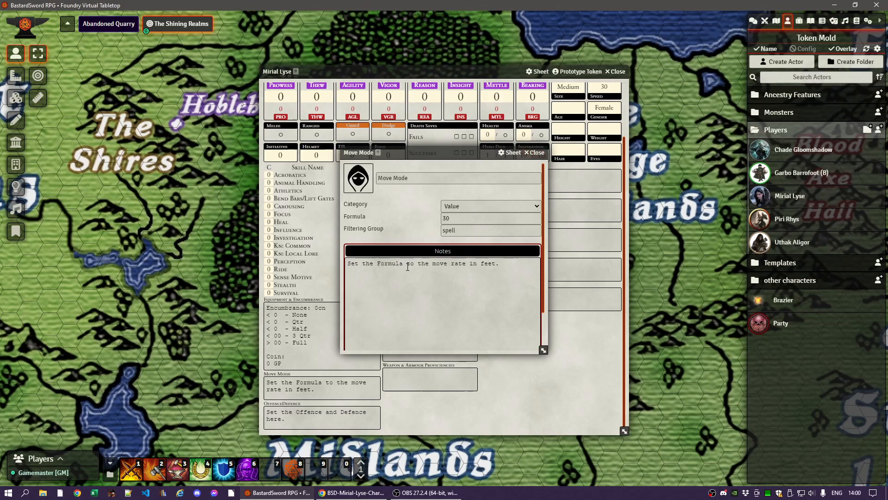
{"action": "double_click", "coordinate": [461, 218]}
{"action": "left_click", "coordinate": [537, 152]}
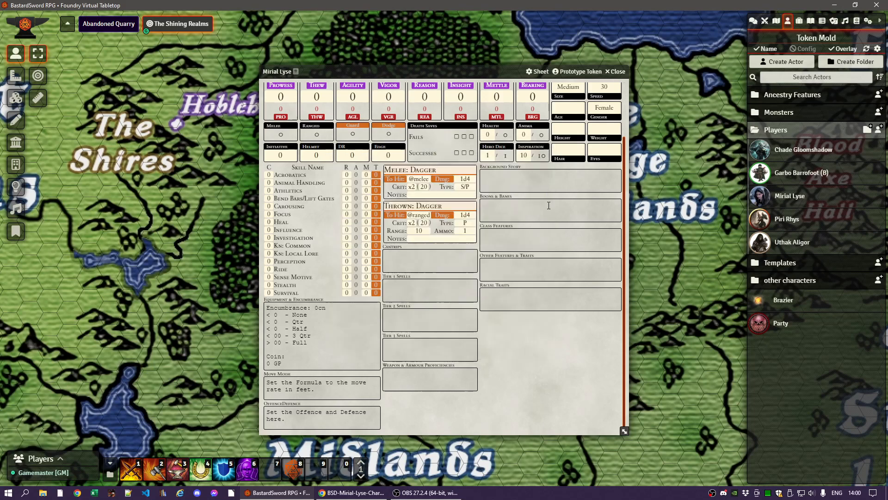
{"action": "double_click", "coordinate": [612, 155]}
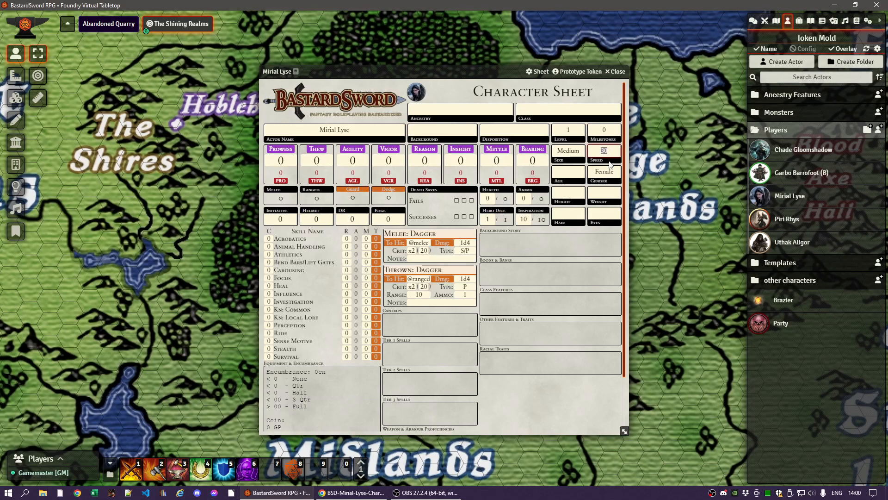
{"action": "left_click", "coordinate": [457, 86]}
Step: Enter Human as the character's ancestry
{"action": "left_click", "coordinate": [437, 111]}
{"action": "type", "text": "Human"}
{"action": "left_click", "coordinate": [543, 106]}
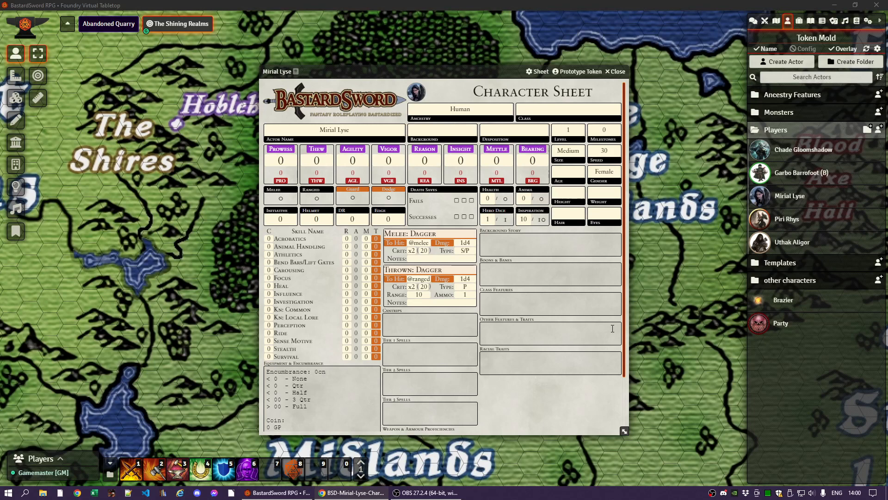
Step: Enter "Languages: Middlespeak, Sylvan" under Other Features & Traits
{"action": "left_click", "coordinate": [503, 326]}
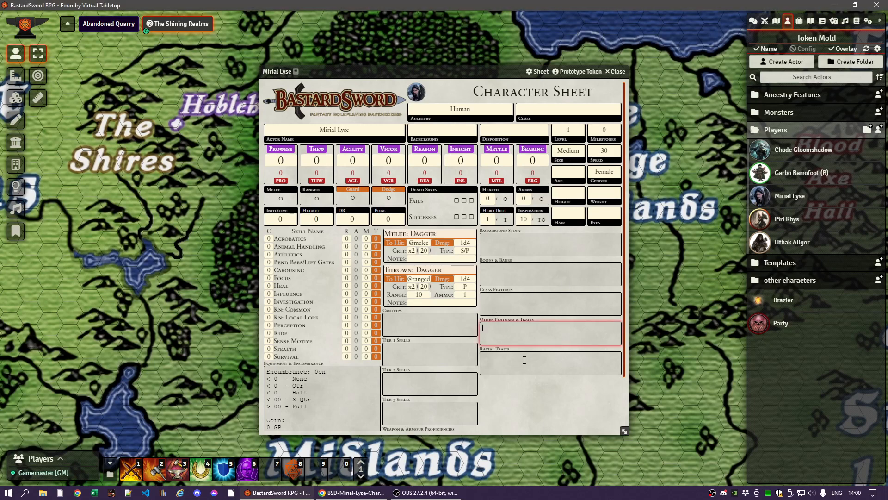
{"action": "type", "text": "Languages: Middlespeak, Sylvan"}
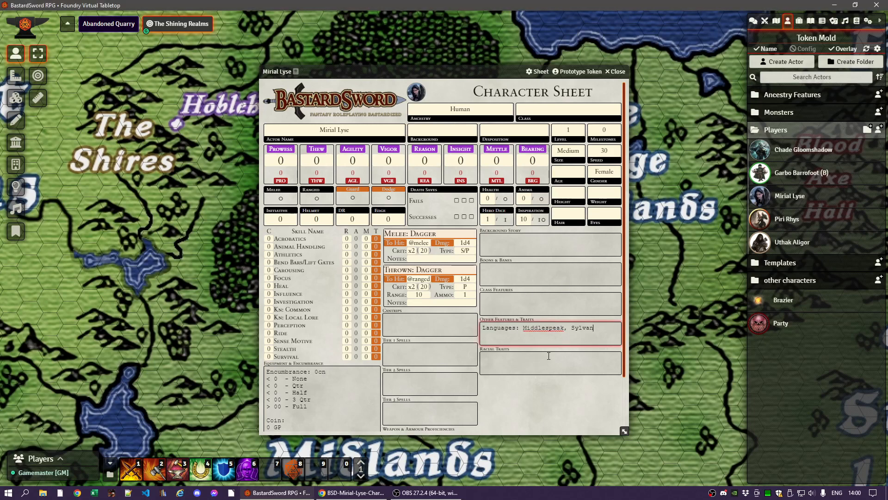
{"action": "double_click", "coordinate": [544, 328]}
{"action": "double_click", "coordinate": [575, 329]}
{"action": "left_click", "coordinate": [595, 333]}
Step: Add the line "Bonus Boon: Eidetic Memory" from the PDF character sheet to Other Features & Traits
{"action": "key", "text": "alt+Tab"}
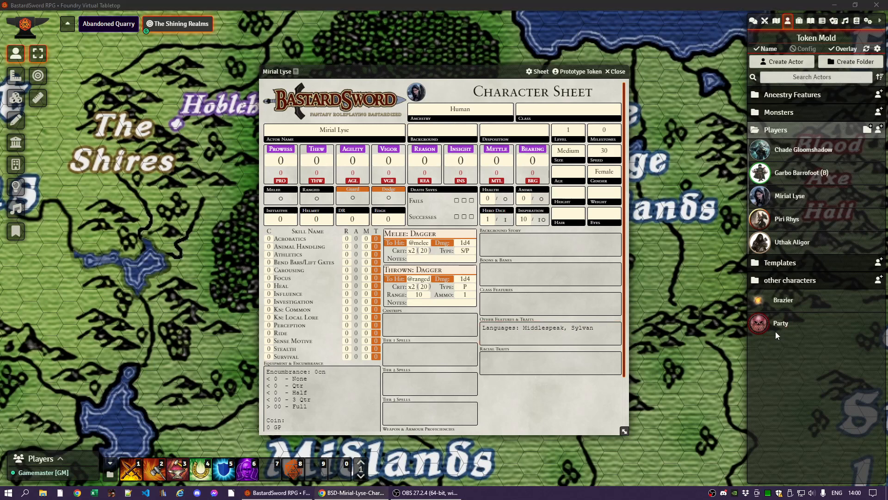
{"action": "left_click", "coordinate": [559, 336]}
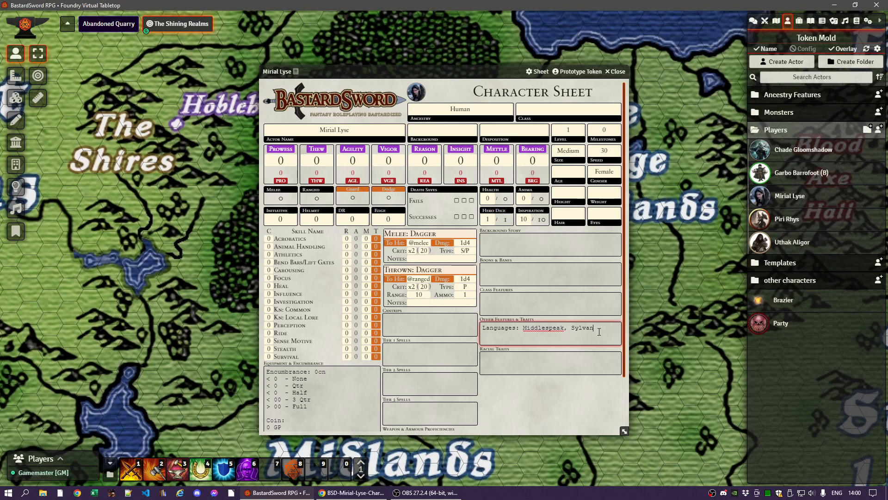
{"action": "type", "text": "Bonus Boon: Eidetic Memory"}
Step: Copy "Eidetic Memory" from the PDF character sheet into Boons & Banes
{"action": "key", "text": "alt+Tab"}
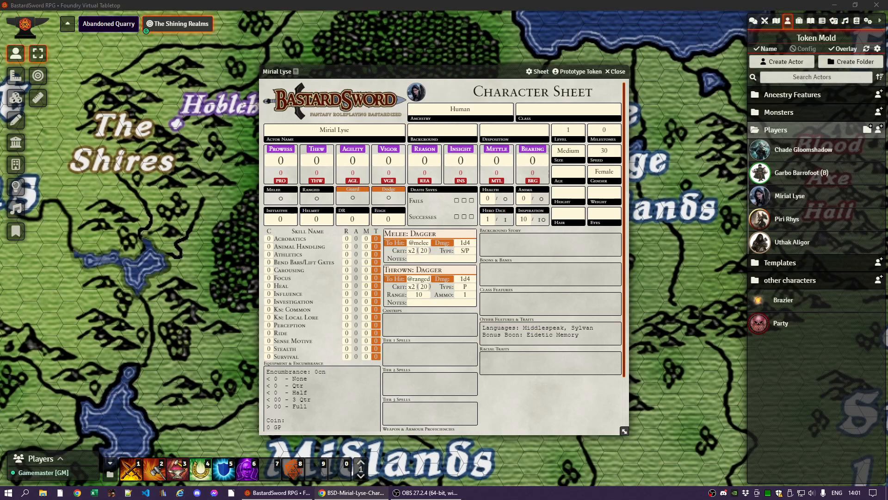
{"action": "left_click", "coordinate": [499, 272]}
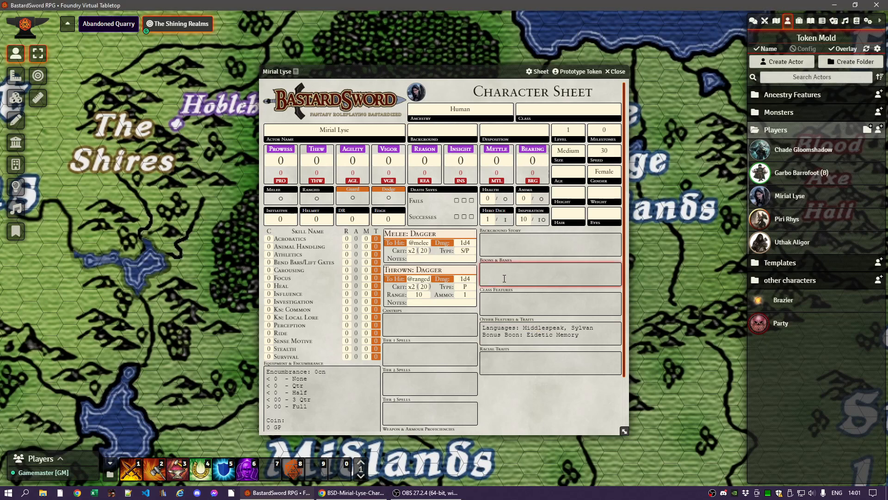
{"action": "type", "text": "Eidetic Memory"}
{"action": "left_click", "coordinate": [522, 274]}
Step: Switch to Chrome, search the Bastard-Sword-RPG-v10 (2).pdf rulebook for "eidetic" and return to Foundry
{"action": "key", "text": "alt+Tab"}
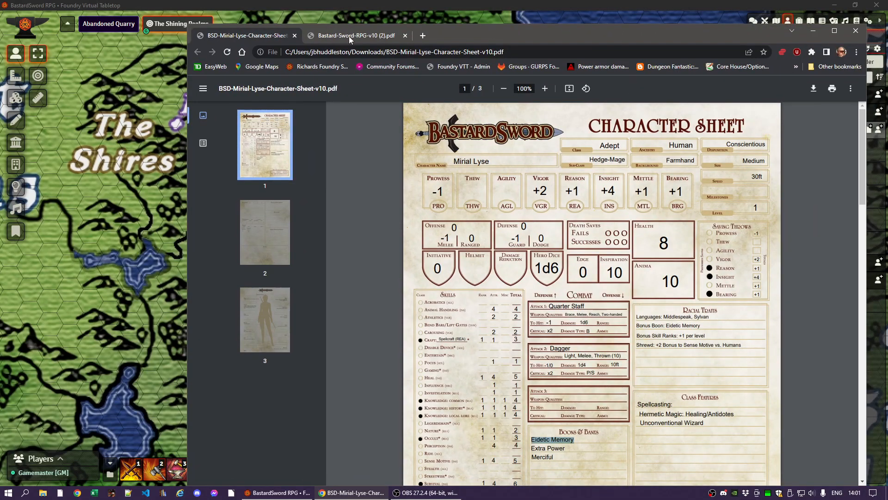
{"action": "left_click", "coordinate": [349, 36]}
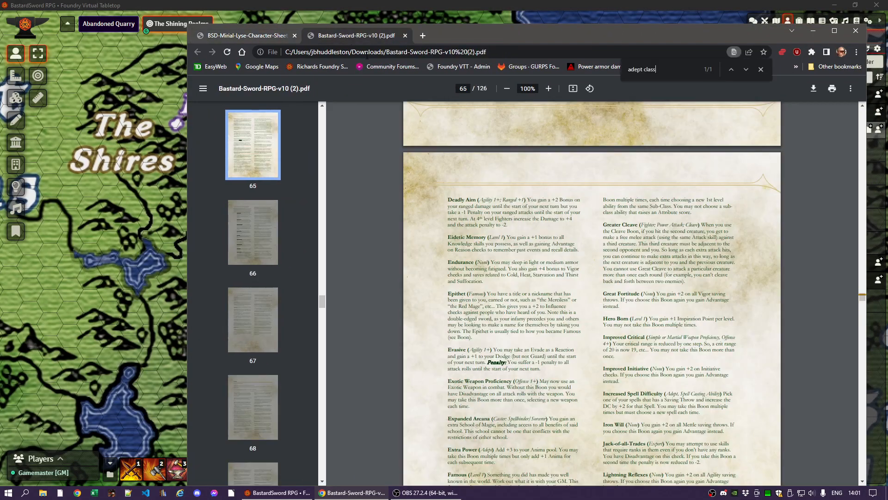
{"action": "left_click_drag", "start_coordinate": [666, 69], "coordinate": [612, 68]}
{"action": "type", "text": "eid"}
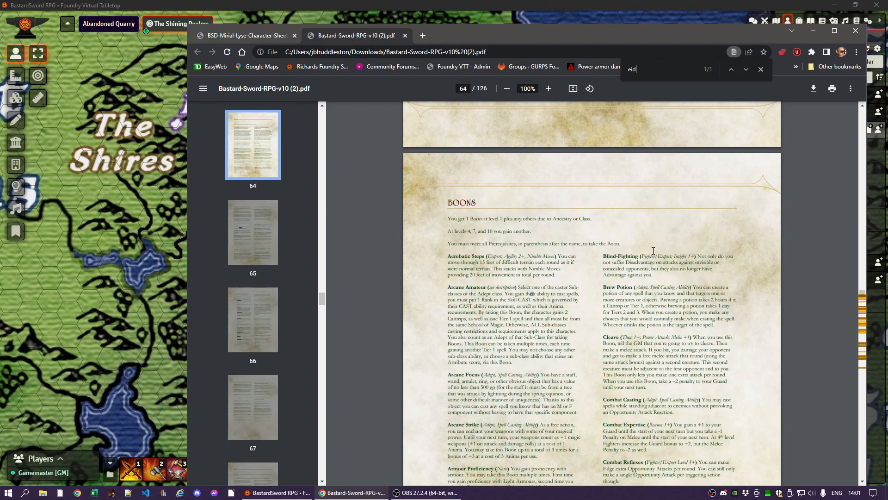
{"action": "type", "text": "etic"}
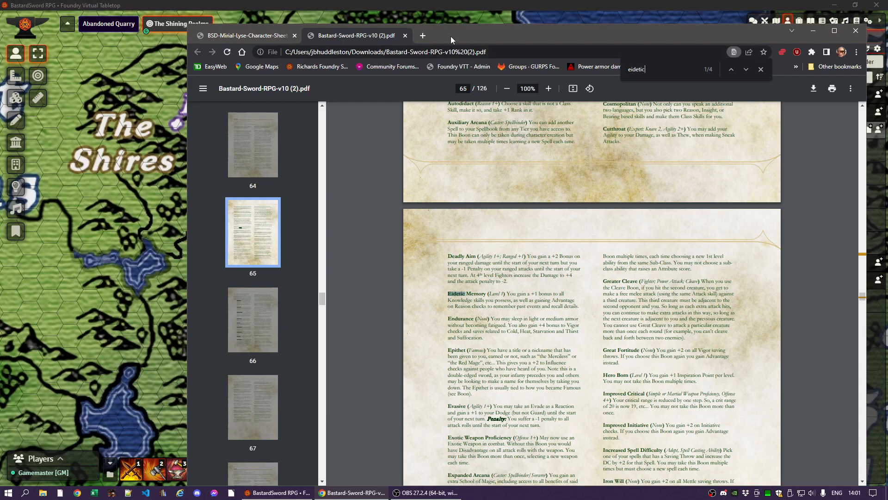
{"action": "left_click_drag", "start_coordinate": [450, 36], "coordinate": [887, 74]}
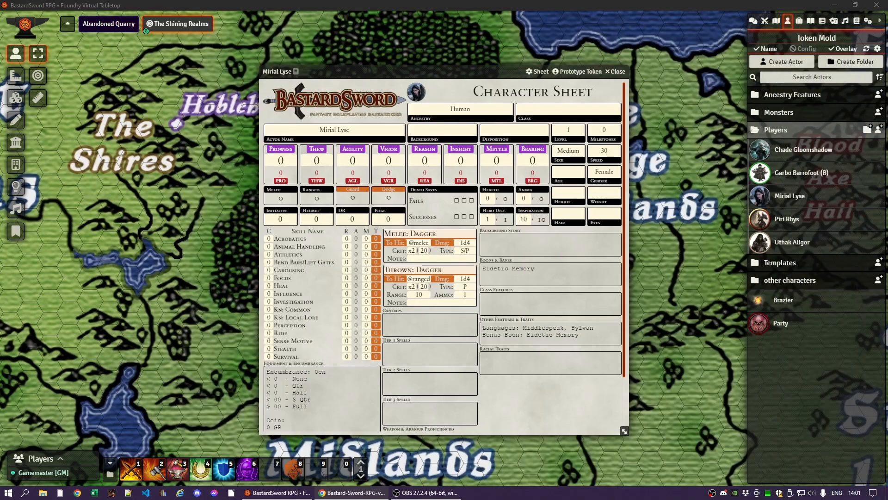
{"action": "left_click", "coordinate": [531, 391]}
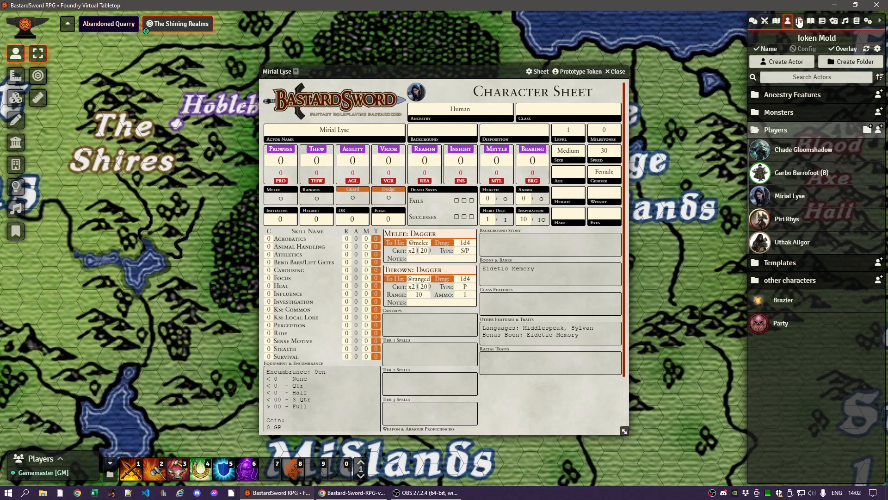
Step: Add the ModifierBoon template item to Mirial Lyse's sheet and rename it Eidetic Memory
{"action": "left_click", "coordinate": [799, 20]}
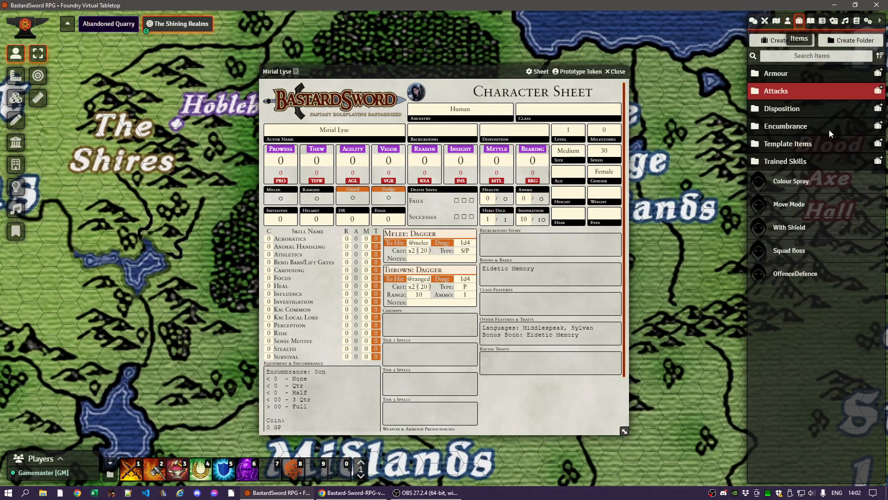
{"action": "left_click", "coordinate": [780, 145]}
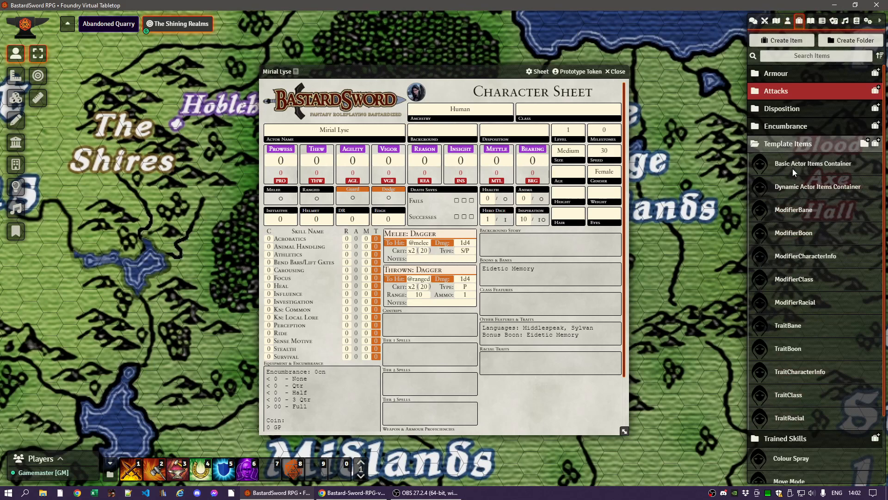
{"action": "left_click_drag", "start_coordinate": [783, 234], "coordinate": [555, 277]}
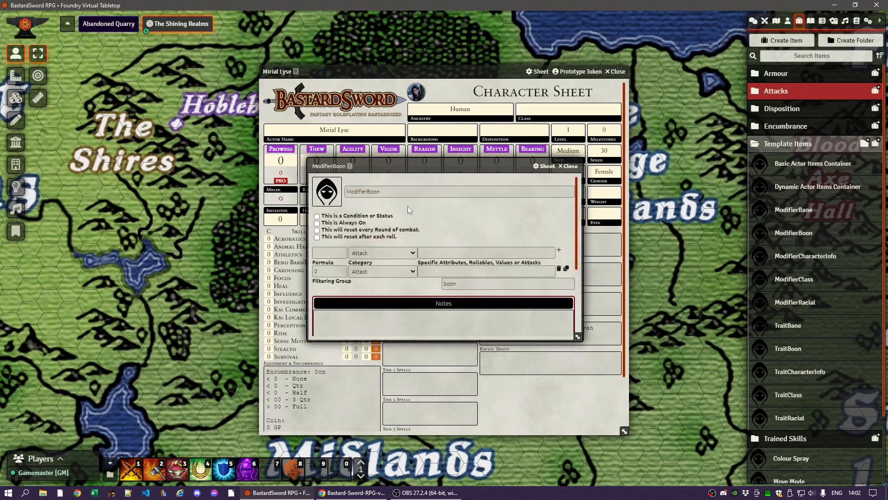
{"action": "double_click", "coordinate": [399, 191]}
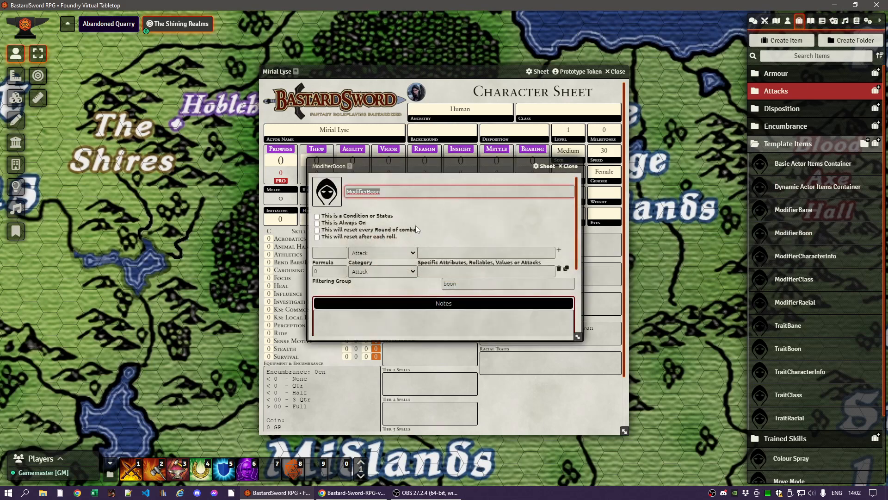
{"action": "type", "text": "E"}
{"action": "type", "text": "ldetic"}
{"action": "type", "text": " Memo"}
{"action": "type", "text": "ry"}
{"action": "left_click_drag", "start_coordinate": [416, 165], "coordinate": [253, 108]}
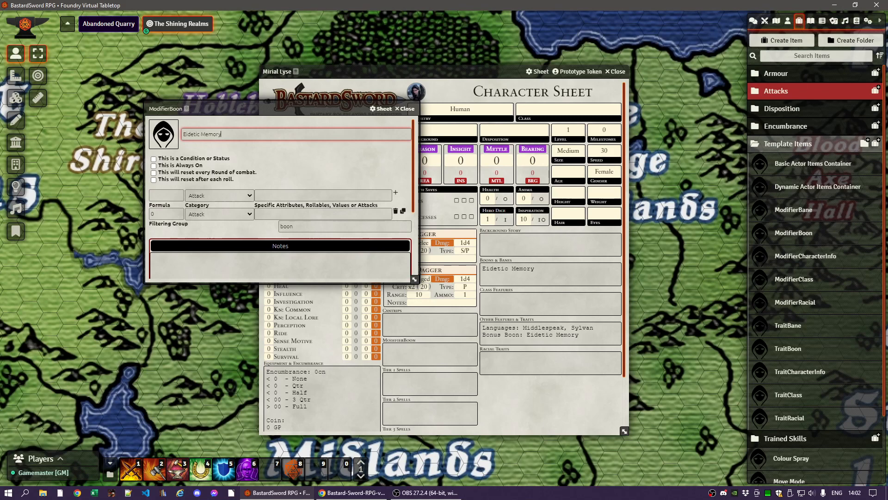
Step: Paste the rulebook's Eidetic Memory description into the item's notes and remove its stray line breaks
{"action": "key", "text": "alt+Tab"}
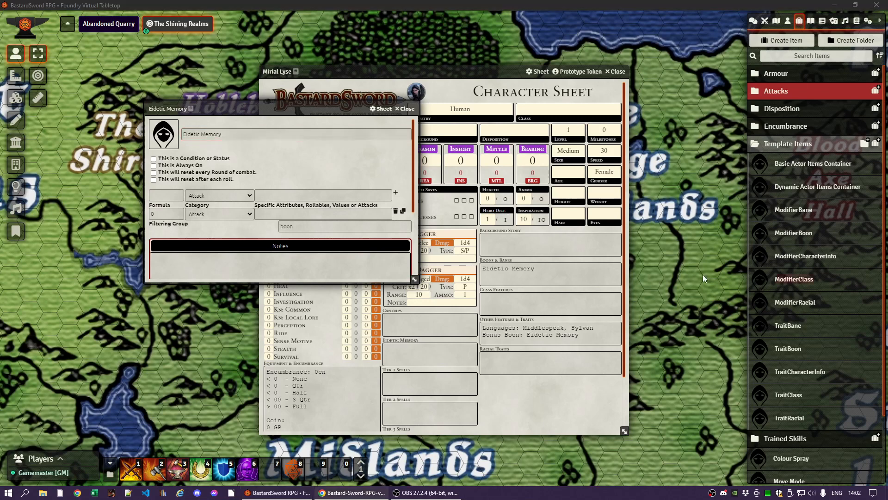
{"action": "left_click", "coordinate": [283, 266]}
{"action": "type", "text": "You gain a +1 bonus to all Knowledge skills you possess, as well as gaining Advantage on Reason checks to remember past events and recall details."}
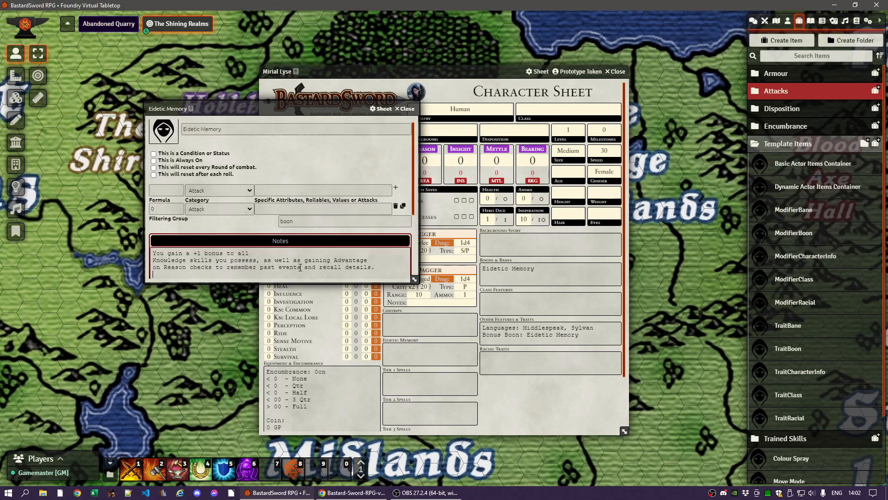
{"action": "left_click", "coordinate": [268, 254]}
{"action": "key", "text": "Delete"}
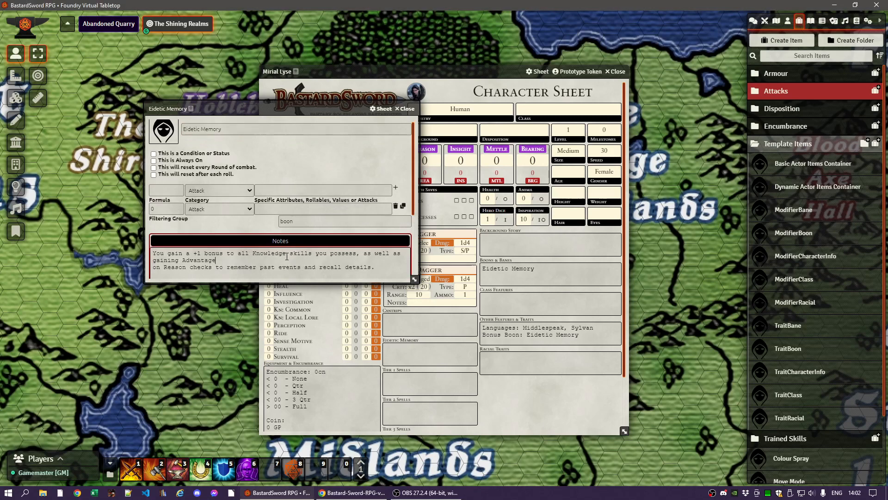
{"action": "key", "text": "Delete"}
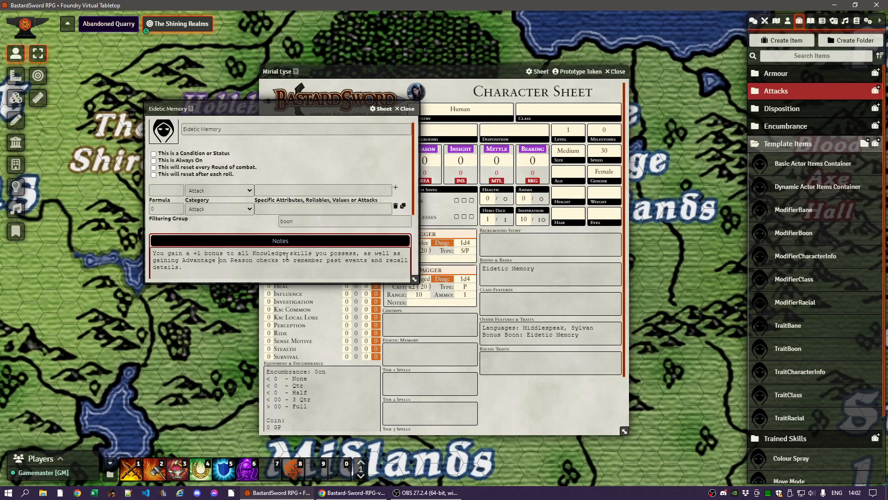
{"action": "left_click", "coordinate": [293, 171]}
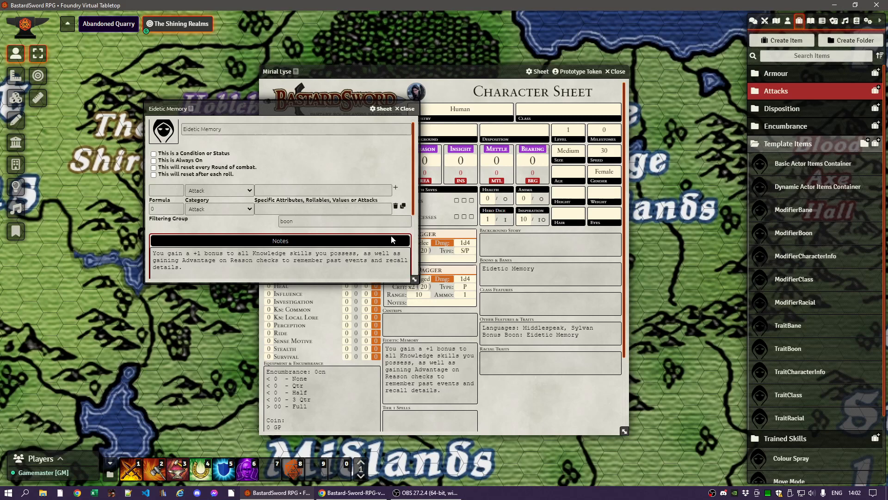
Step: Change the Eidetic Memory item's filtering group to class
{"action": "scroll", "coordinate": [462, 356], "scroll_direction": "down", "scroll_amount": 1}
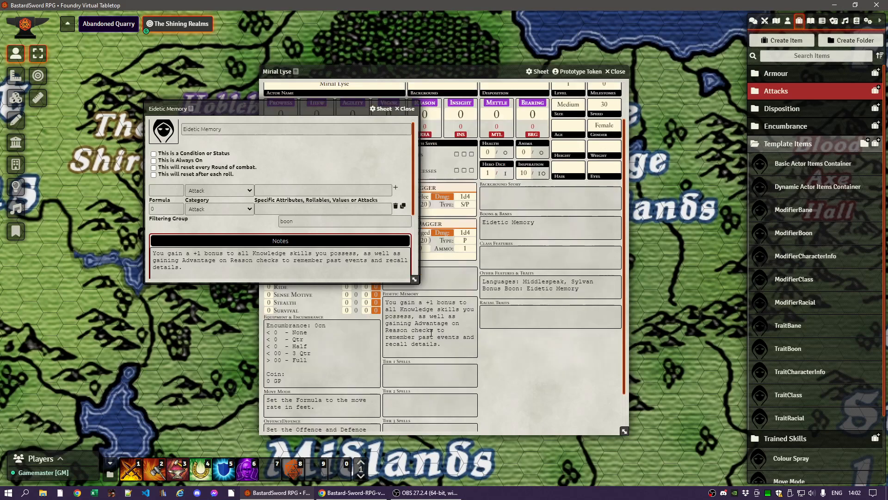
{"action": "scroll", "coordinate": [421, 318], "scroll_direction": "up", "scroll_amount": 1}
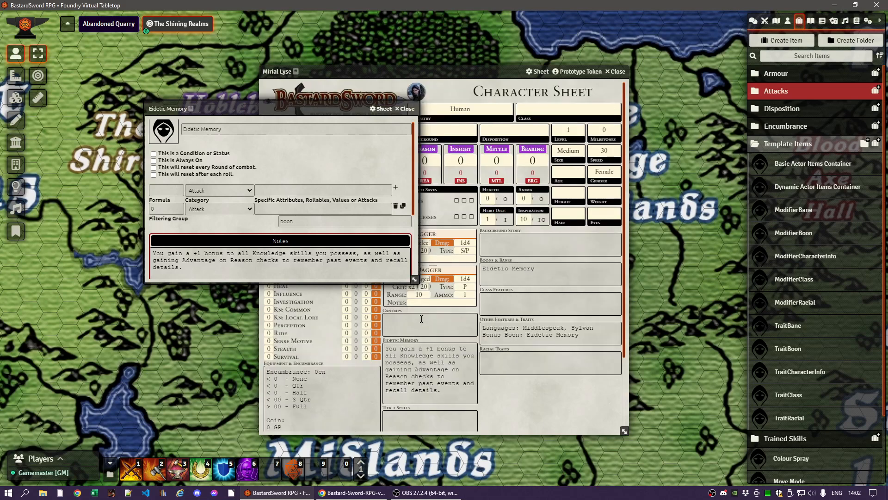
{"action": "double_click", "coordinate": [301, 220]}
{"action": "type", "text": "class"}
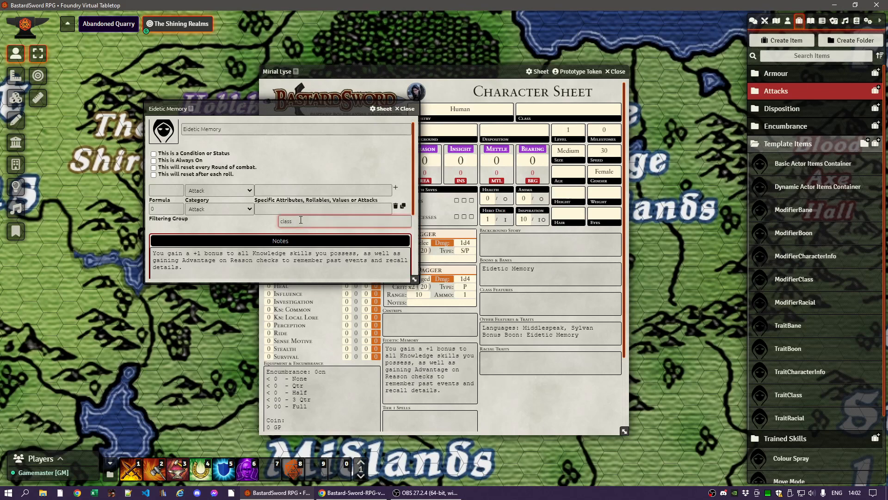
Step: Set the Eidetic Memory modifier to formula 1, category Skill, applied to the skills matching "Kn:"
{"action": "left_click", "coordinate": [243, 225]}
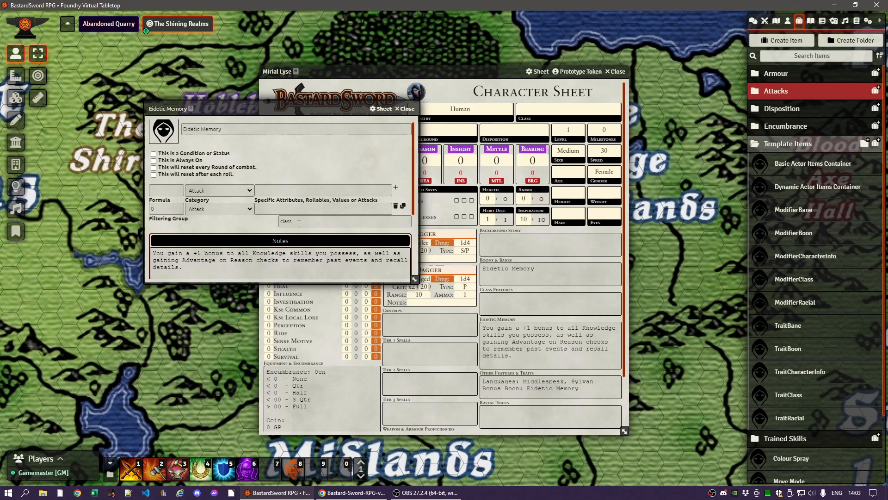
{"action": "left_click", "coordinate": [167, 208]}
{"action": "type", "text": "1"}
{"action": "key", "text": "Tab"}
{"action": "key", "text": "Tab"}
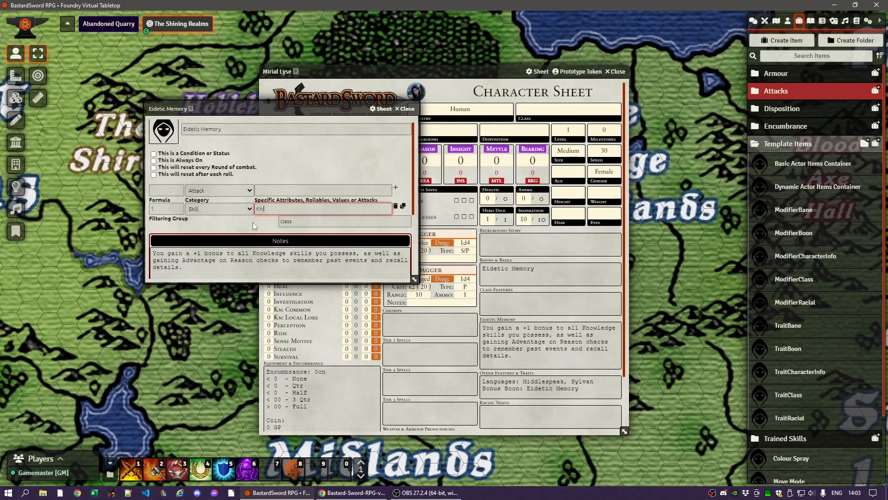
{"action": "type", "text": ":"}
{"action": "key", "text": "Return"}
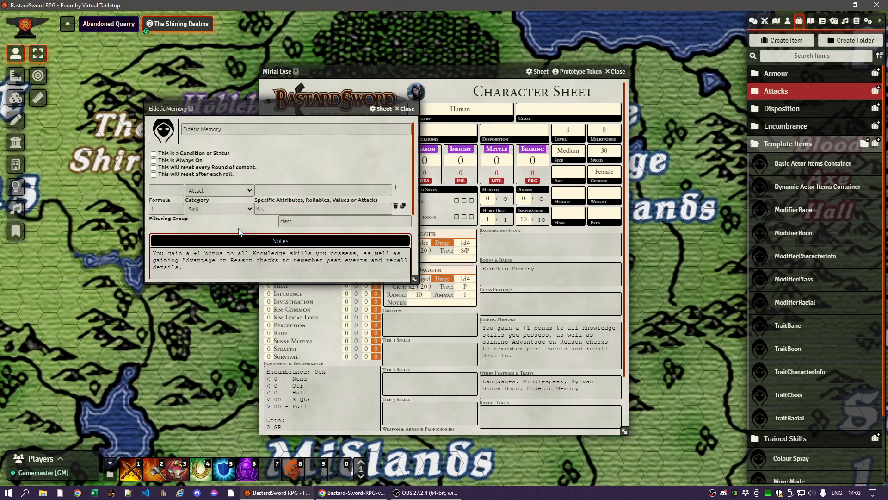
Step: Make the Eidetic Memory modifier always on and close the item
{"action": "left_click", "coordinate": [154, 161]}
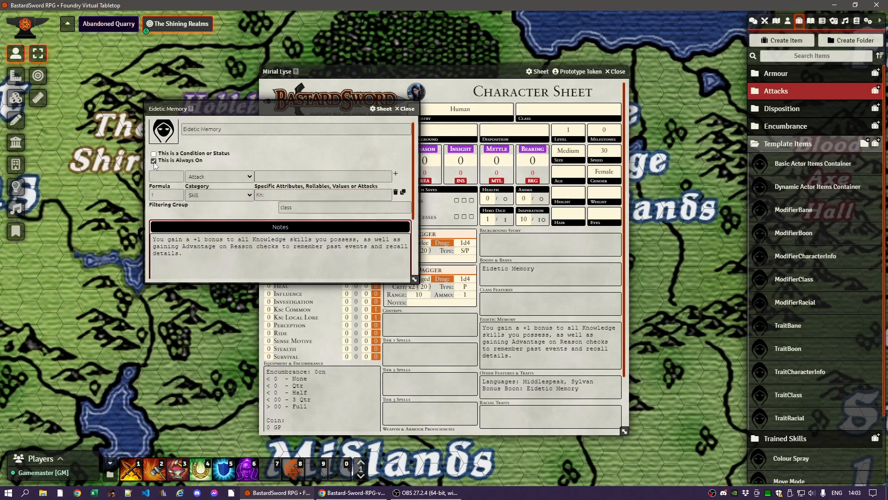
{"action": "left_click", "coordinate": [153, 161]}
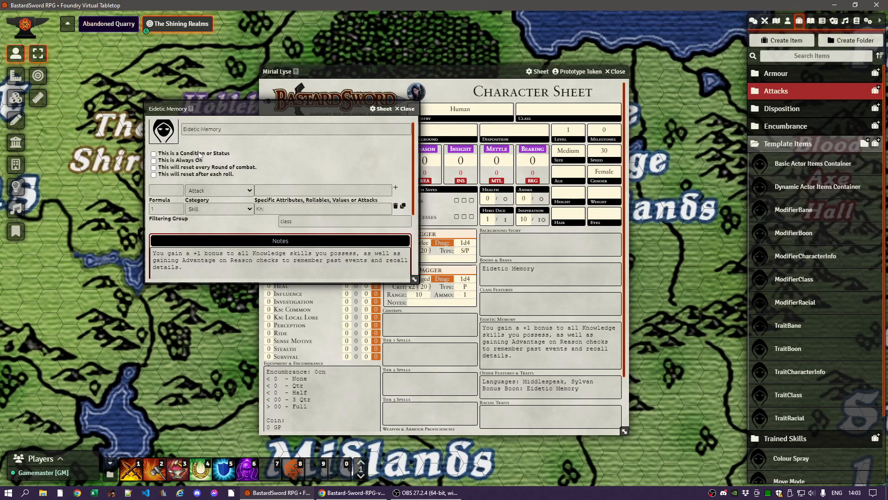
{"action": "left_click", "coordinate": [154, 160]}
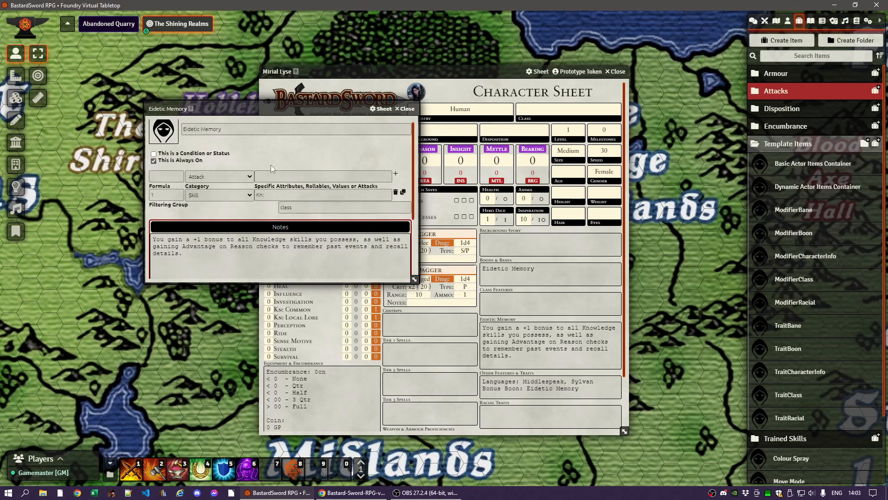
{"action": "left_click", "coordinate": [407, 109]}
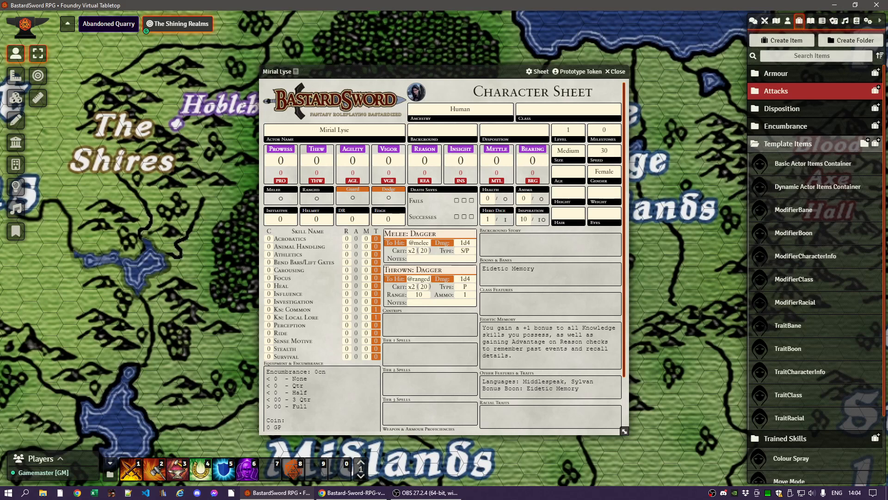
Step: Check the PDF character sheet in Chrome, return to Foundry and add the line "Bonus Skill Ranks: +1 per level" to Other Features & Traits
{"action": "key", "text": "alt+Tab"}
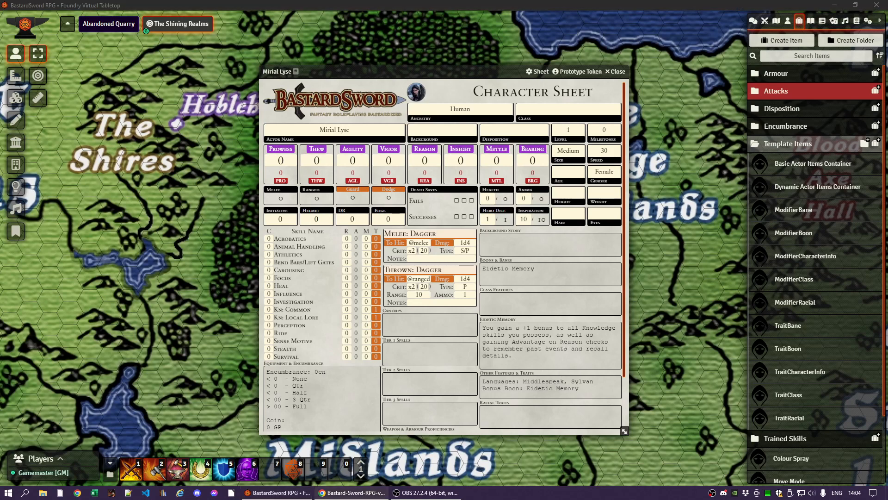
{"action": "key", "text": "ctrl+Tab"}
{"action": "left_click", "coordinate": [584, 391]}
{"action": "key", "text": "Return"}
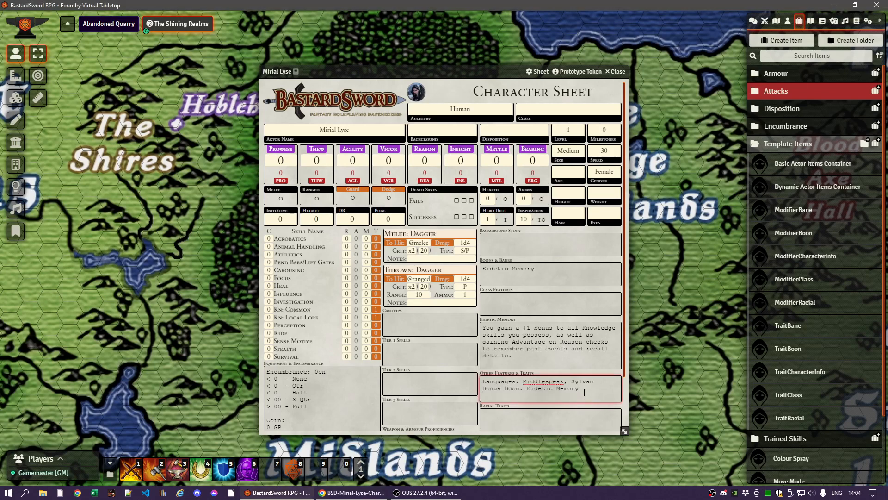
{"action": "type", "text": "Bonus Skill Ranks: +1 per level"}
{"action": "key", "text": "Return"}
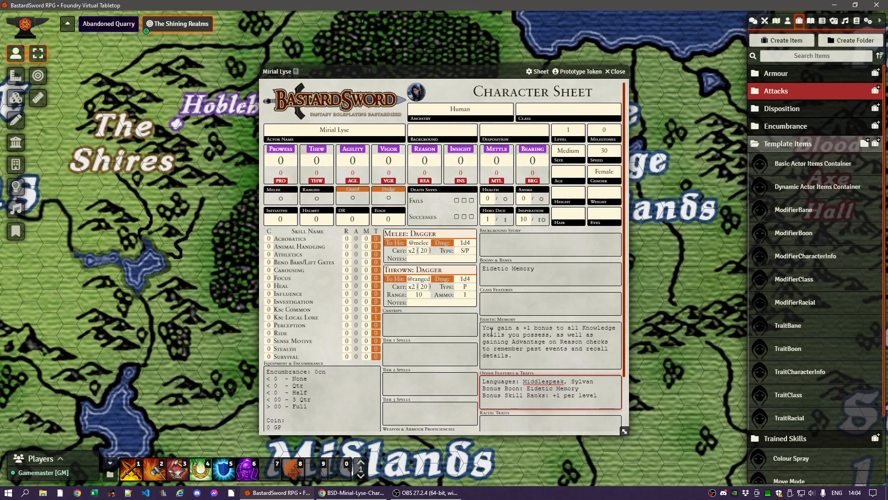
{"action": "left_click", "coordinate": [548, 318]}
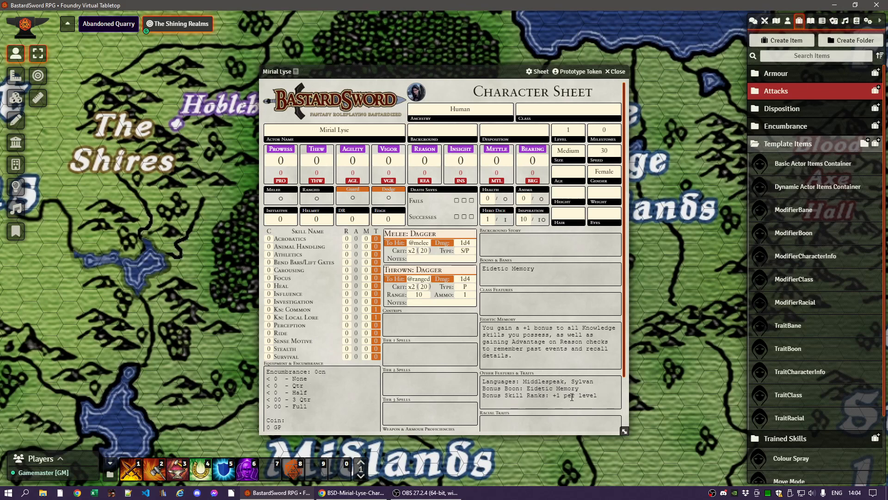
Step: Open the SkillRanks item for editing, enter "? + REA +1 = ?? Skill Points" in its notes and close it
{"action": "right_click", "coordinate": [346, 239]}
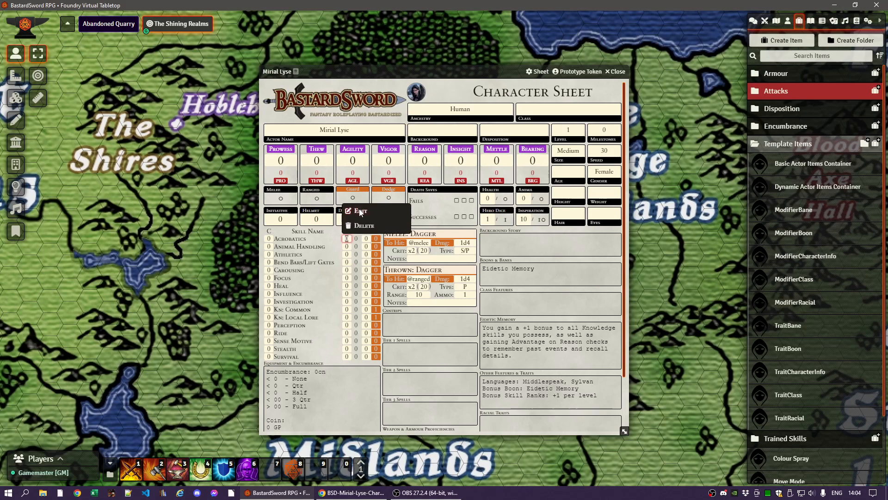
{"action": "left_click", "coordinate": [360, 211]}
{"action": "left_click_drag", "start_coordinate": [379, 159], "coordinate": [309, 60]}
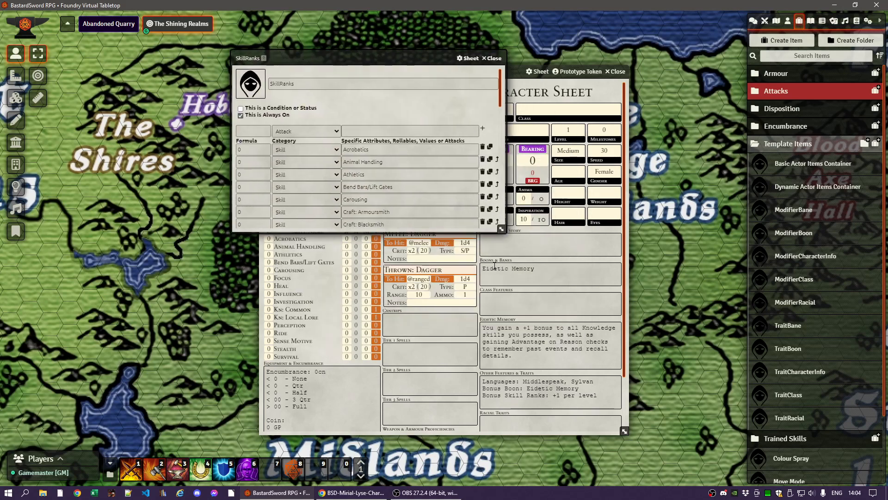
{"action": "left_click_drag", "start_coordinate": [501, 228], "coordinate": [495, 332]}
{"action": "scroll", "coordinate": [274, 253], "scroll_direction": "down", "scroll_amount": 10}
{"action": "left_click", "coordinate": [275, 253]}
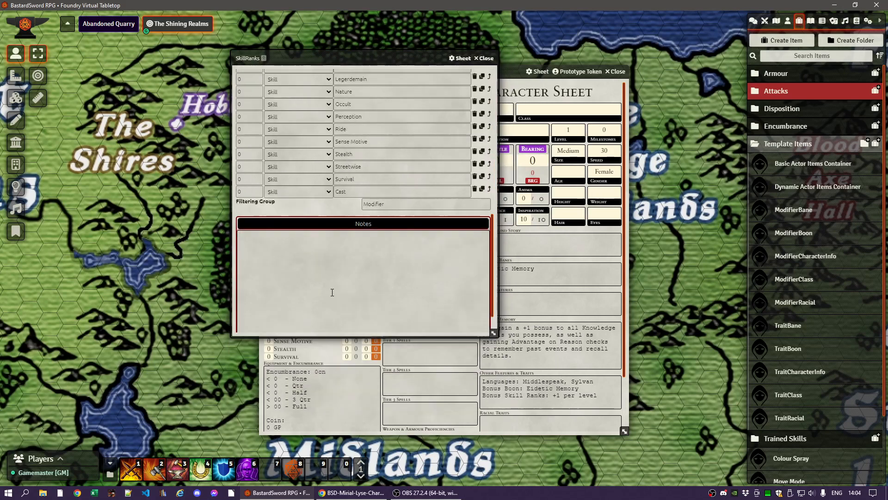
{"action": "type", "text": "? + REA +1 Skill Foints"}
{"action": "type", "text": "= ??"}
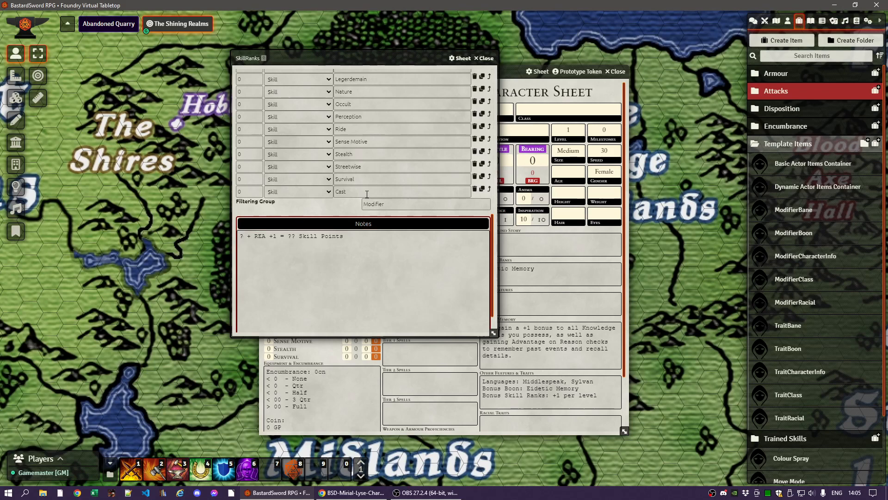
{"action": "left_click", "coordinate": [488, 58]}
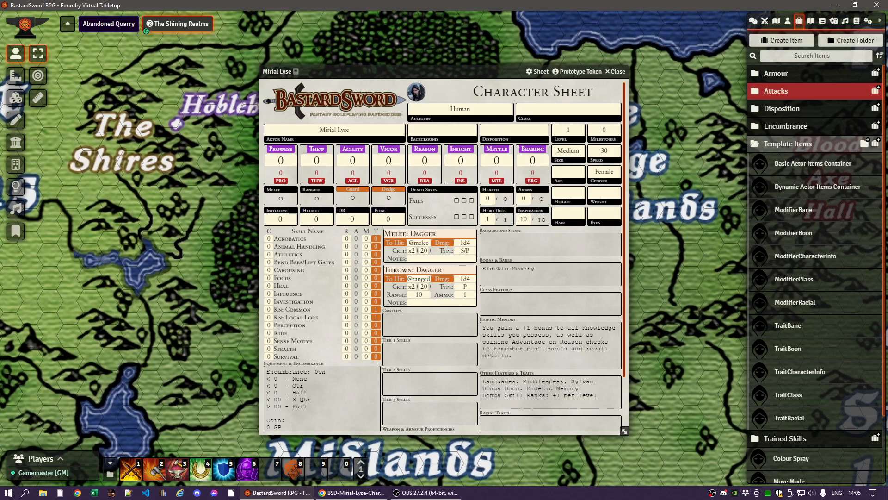
Step: Consult the PDF character sheet in Chrome and add "Shrewd: +2 Bonus to Sense Motive vs. Humans" to Boons & Banes in Foundry
{"action": "key", "text": "alt+Tab"}
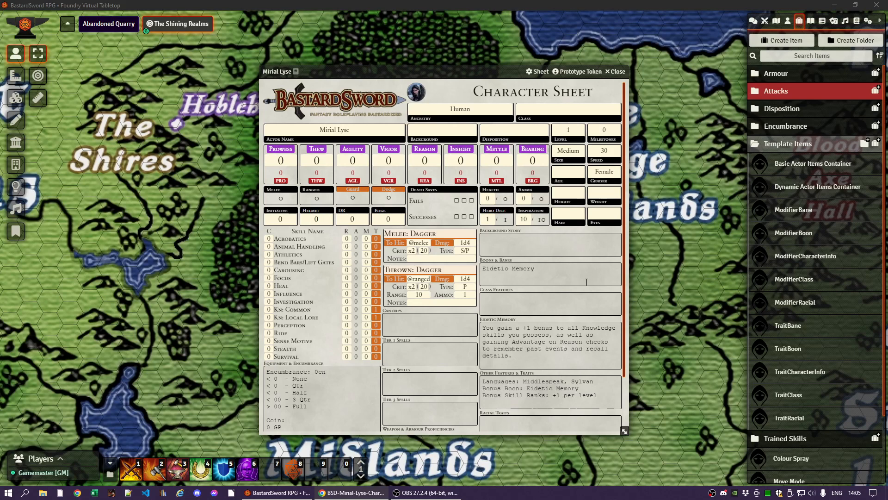
{"action": "left_click", "coordinate": [503, 304]}
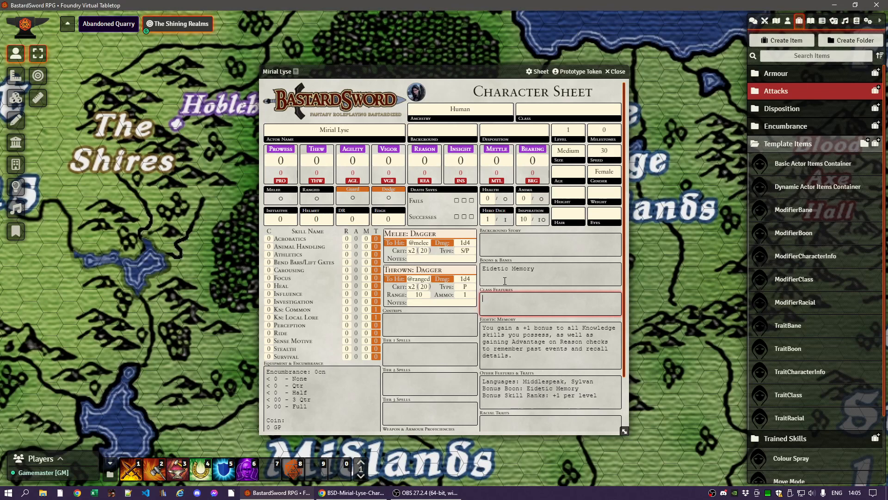
{"action": "left_click", "coordinate": [546, 269]}
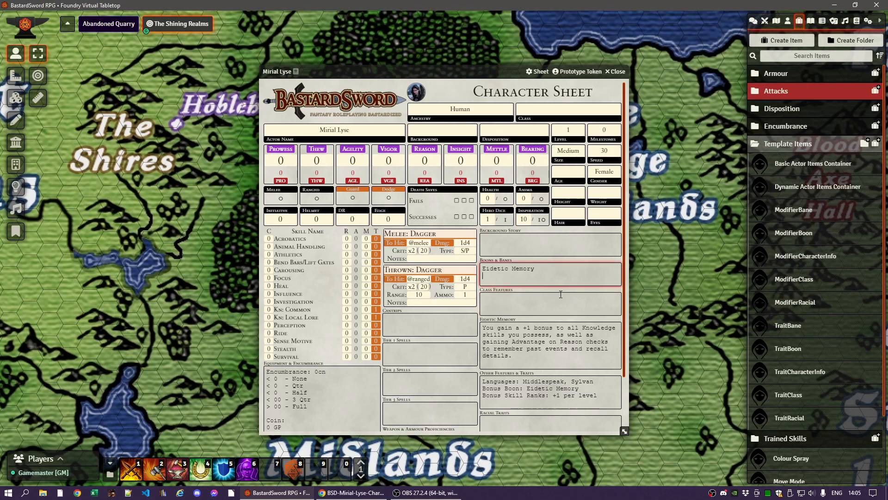
{"action": "type", "text": "Shrewd: +2 Bonus to Sense Motive vs. Humans"}
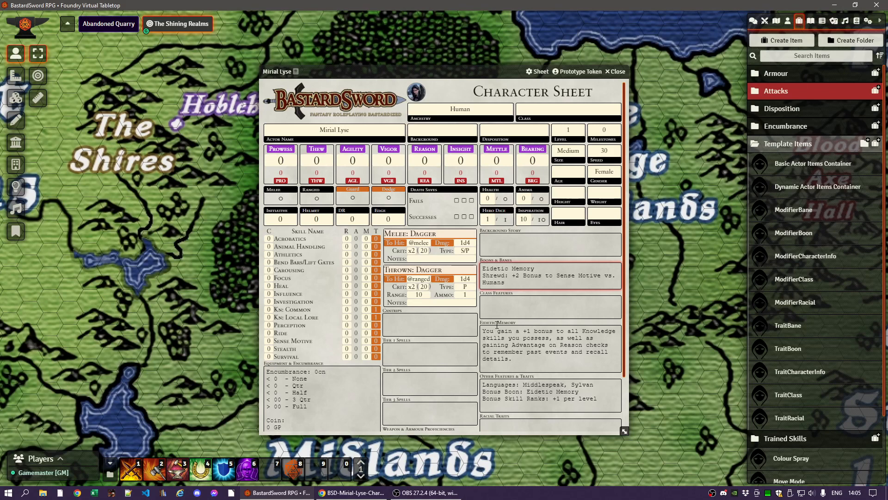
Step: Move the Bonus Boon and Bonus Skill Ranks lines from Other Features & Traits to Racial Traits
{"action": "scroll", "coordinate": [503, 369], "scroll_direction": "down", "scroll_amount": 1}
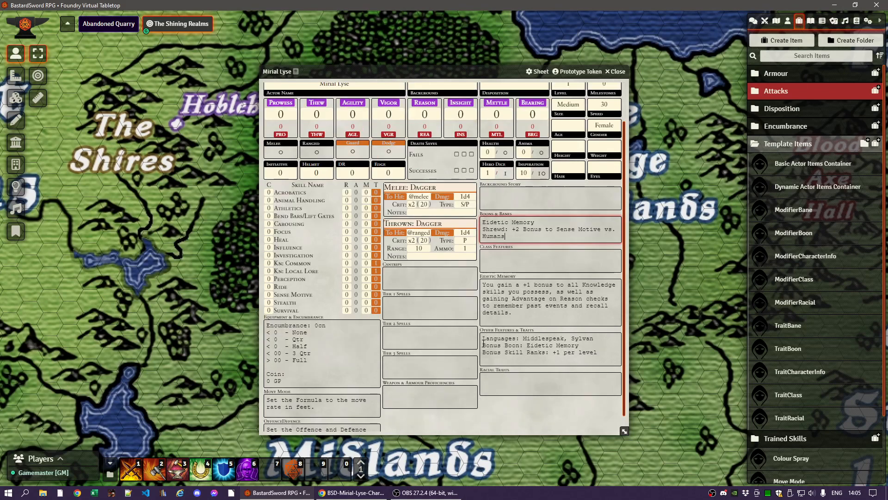
{"action": "scroll", "coordinate": [484, 343], "scroll_direction": "up", "scroll_amount": 1}
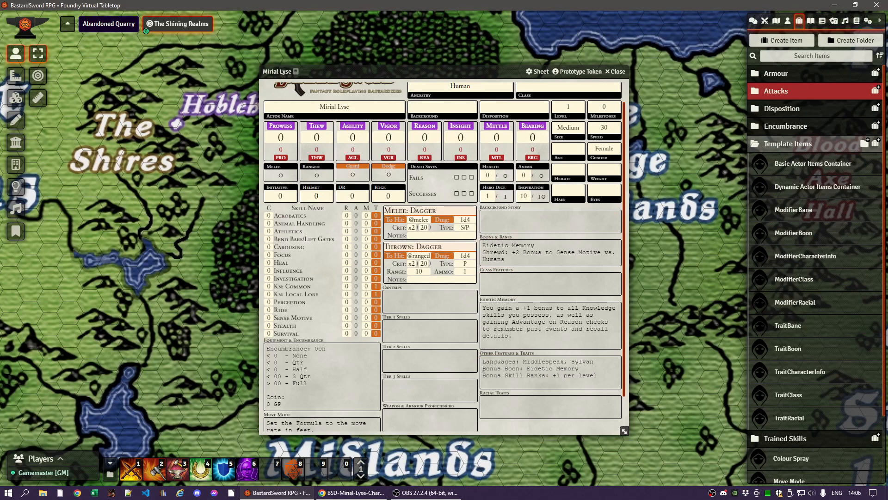
{"action": "left_click_drag", "start_coordinate": [483, 367], "coordinate": [590, 383]}
{"action": "key", "text": "ctrl+c"}
{"action": "key", "text": "BackSpace"}
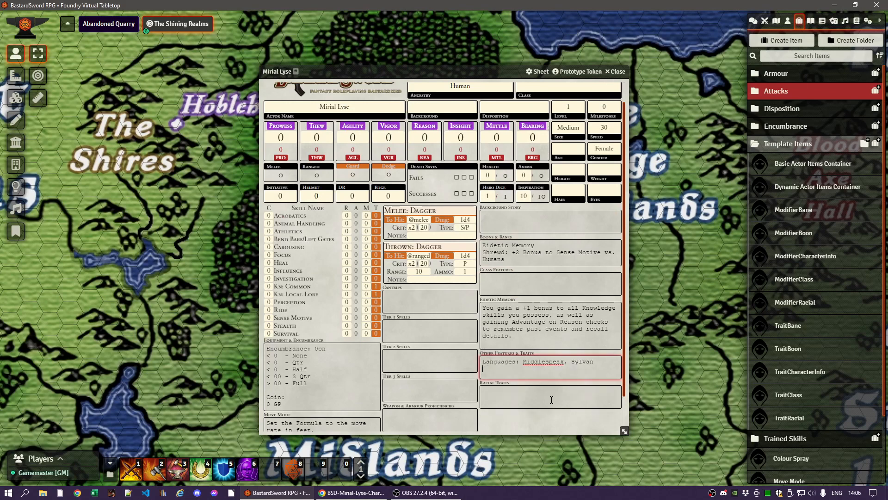
{"action": "left_click", "coordinate": [495, 392]}
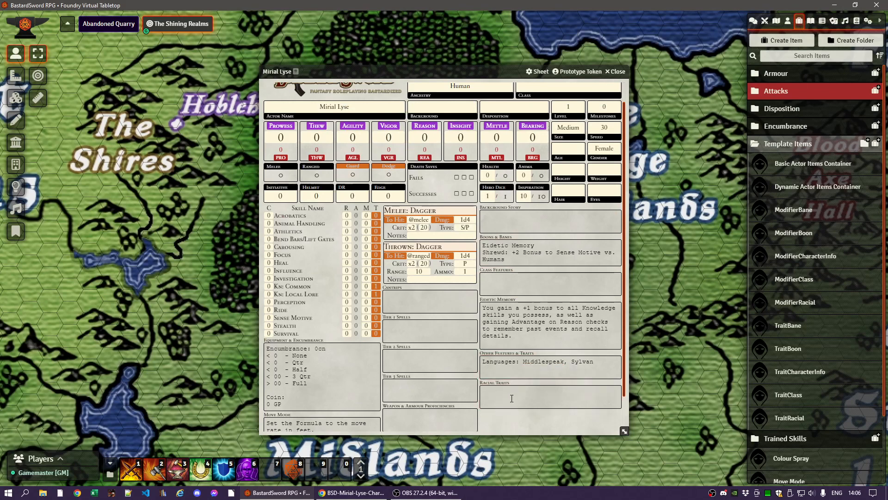
{"action": "left_click", "coordinate": [511, 398]}
{"action": "key", "text": "ctrl+v"}
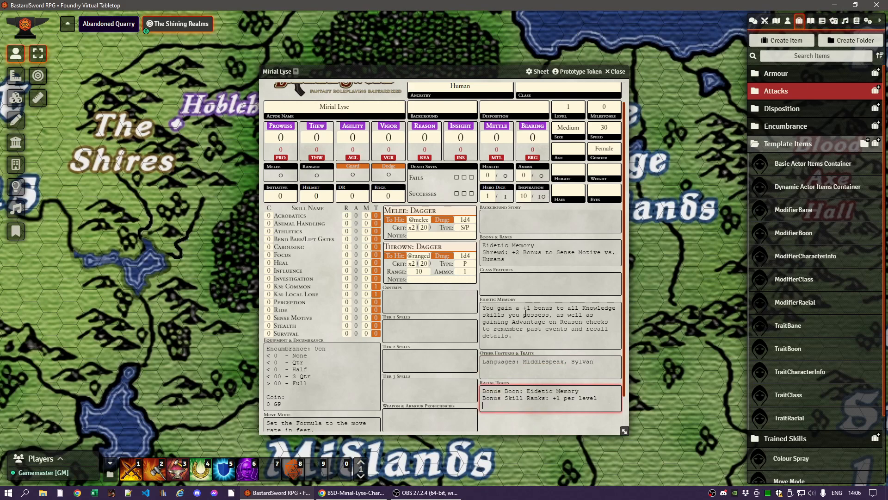
Step: Move the Shrewd line from Boons & Banes to the end of Racial Traits
{"action": "left_click", "coordinate": [485, 252]}
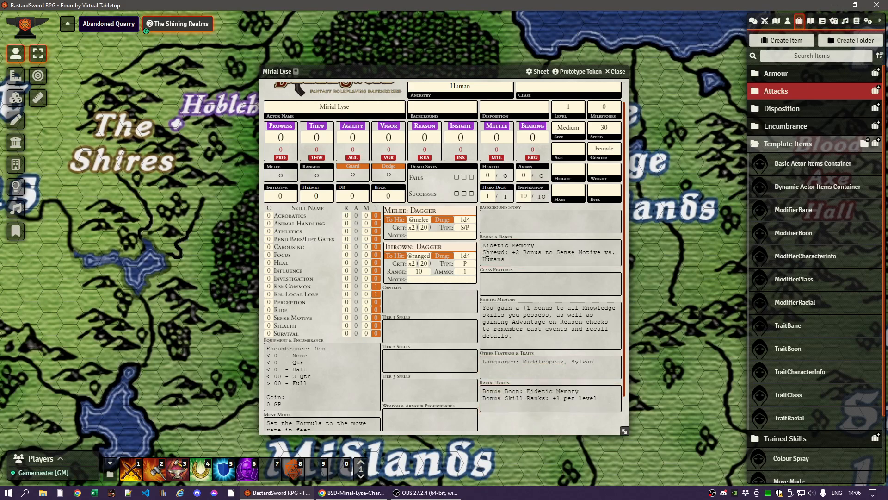
{"action": "left_click_drag", "start_coordinate": [514, 262], "coordinate": [480, 253]}
{"action": "key", "text": "ctrl+c"}
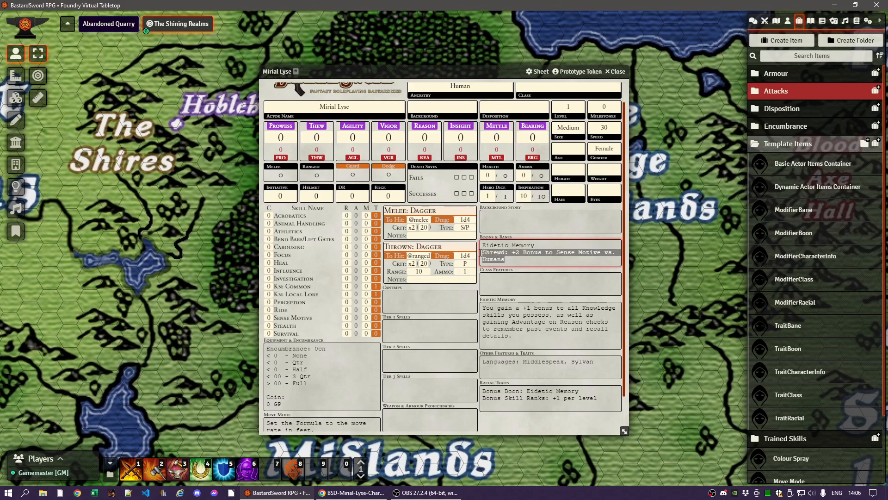
{"action": "key", "text": "BackSpace"}
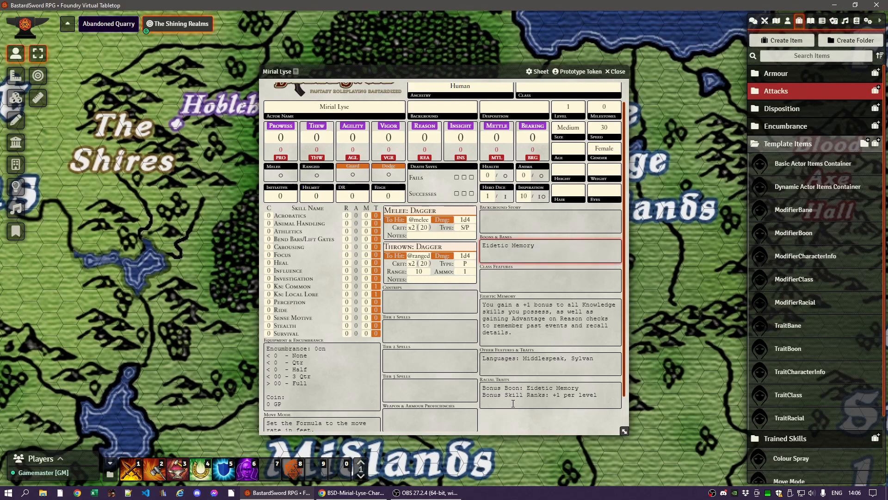
{"action": "left_click", "coordinate": [510, 402]}
{"action": "left_click", "coordinate": [510, 402]}
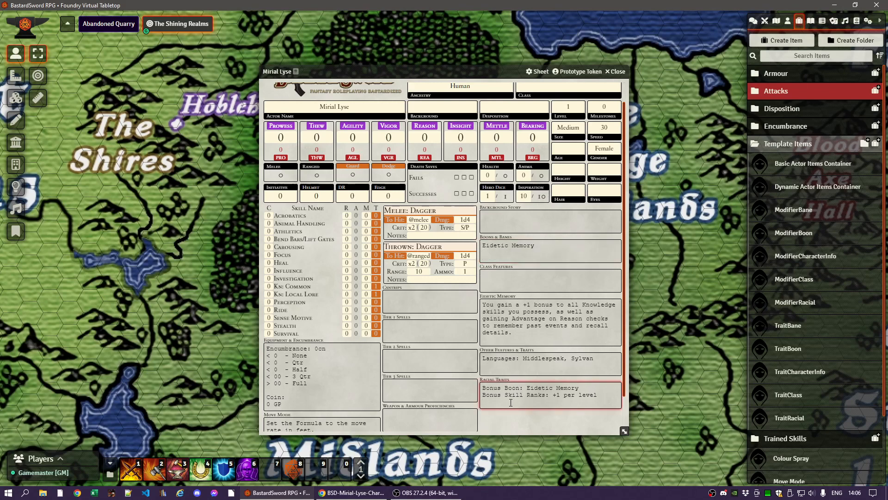
{"action": "key", "text": "ctrl+v"}
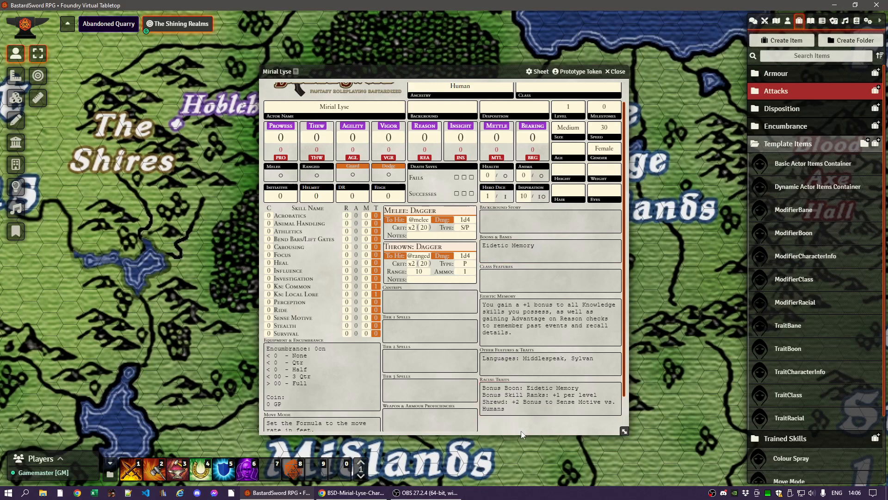
{"action": "left_click", "coordinate": [506, 272]}
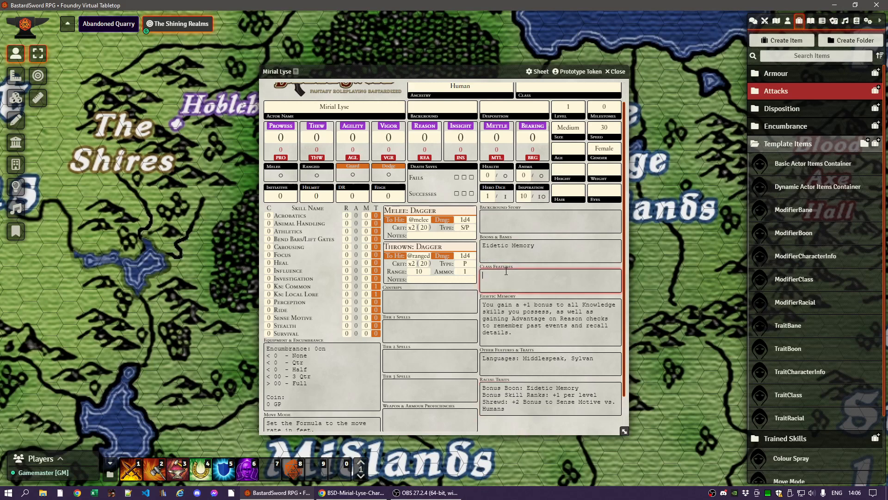
{"action": "left_click", "coordinate": [498, 423]}
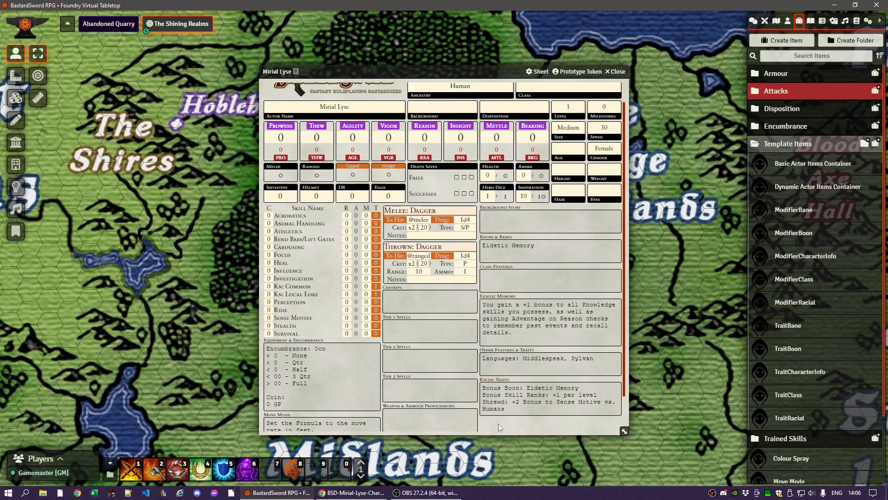
{"action": "left_click", "coordinate": [503, 388]}
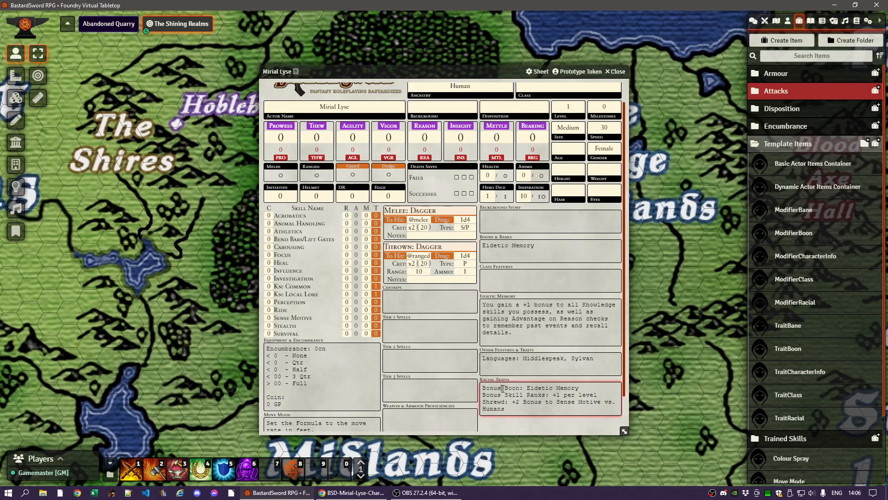
{"action": "left_click", "coordinate": [526, 424]}
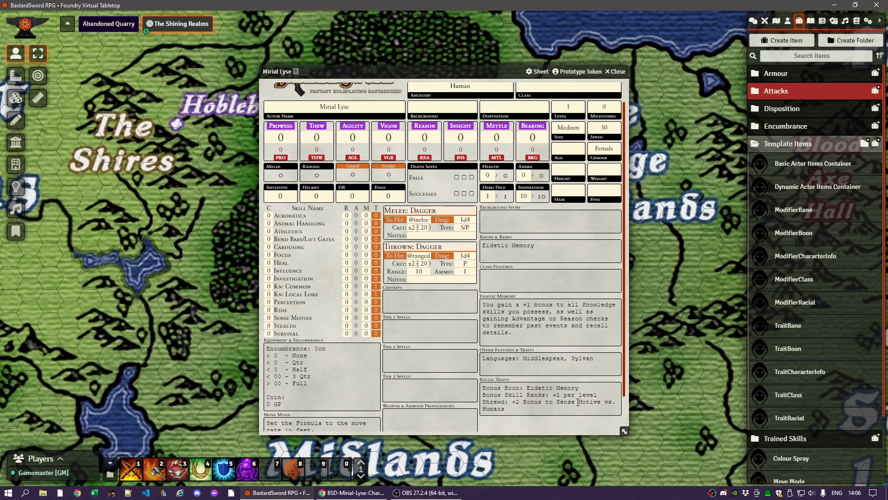
{"action": "left_click", "coordinate": [510, 410]}
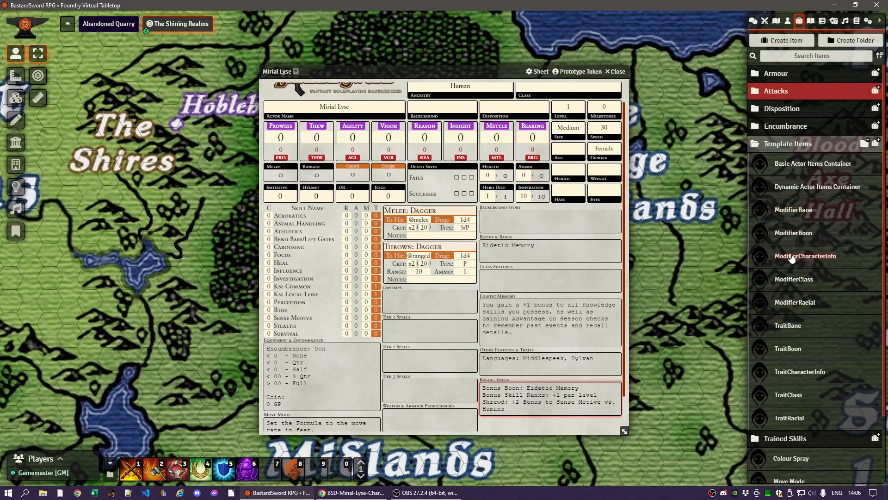
Step: Add the ModifierRacial template item to Mirial Lyse's sheet and rename it Shrewd
{"action": "left_click_drag", "start_coordinate": [788, 305], "coordinate": [518, 265]}
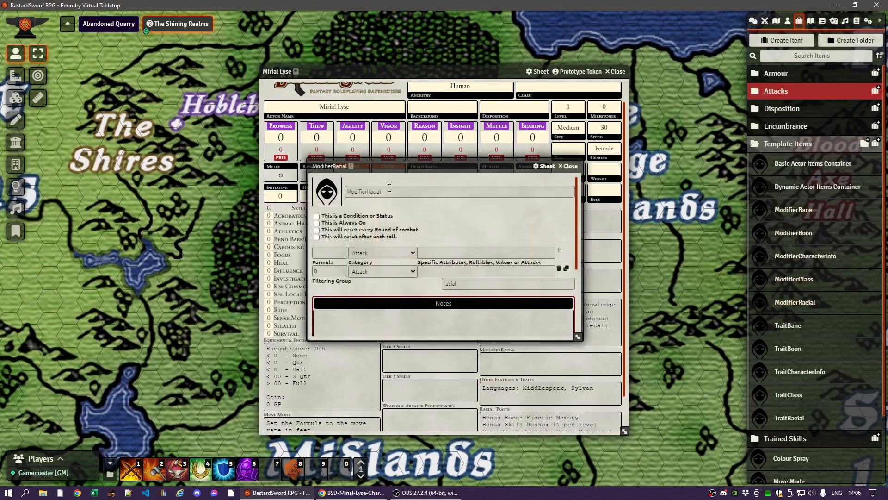
{"action": "double_click", "coordinate": [389, 188]}
{"action": "type", "text": "S"}
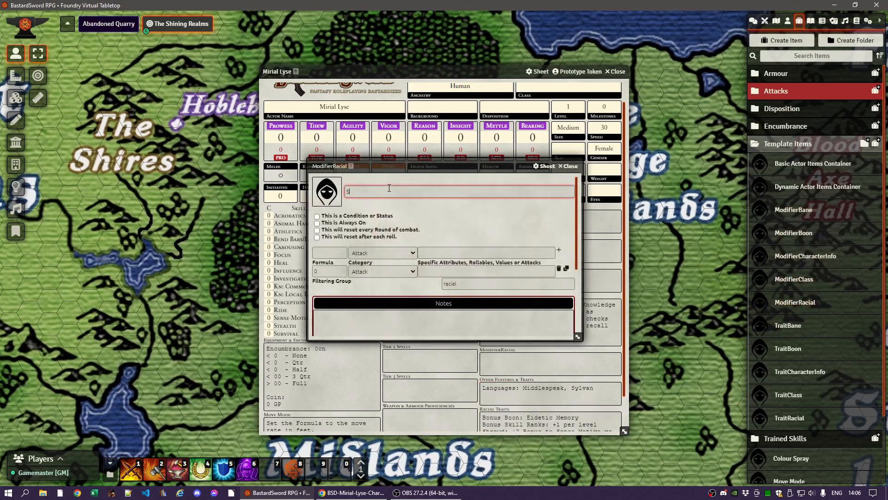
{"action": "type", "text": "hrewd"}
{"action": "left_click", "coordinate": [425, 209]}
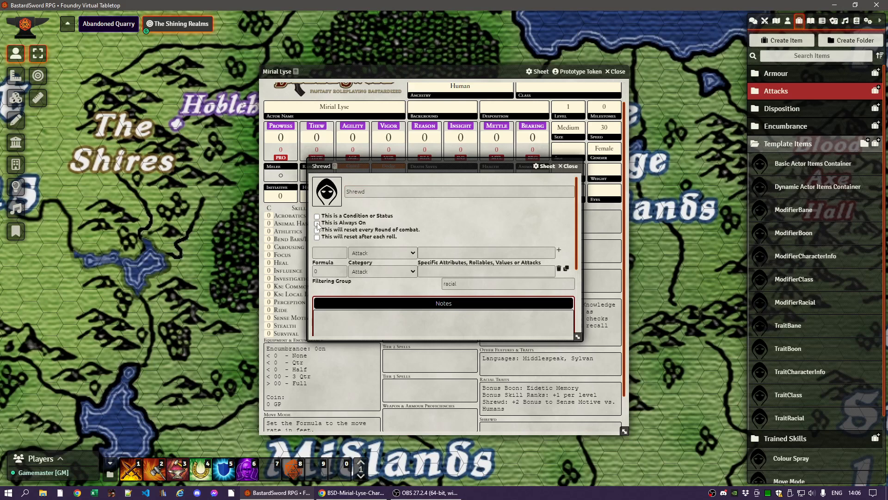
Step: Set the Shrewd modifier's formula to 2, its category to Skill and its specific target to Sense
{"action": "left_click", "coordinate": [327, 270]}
{"action": "type", "text": "2"}
{"action": "left_click", "coordinate": [391, 271]}
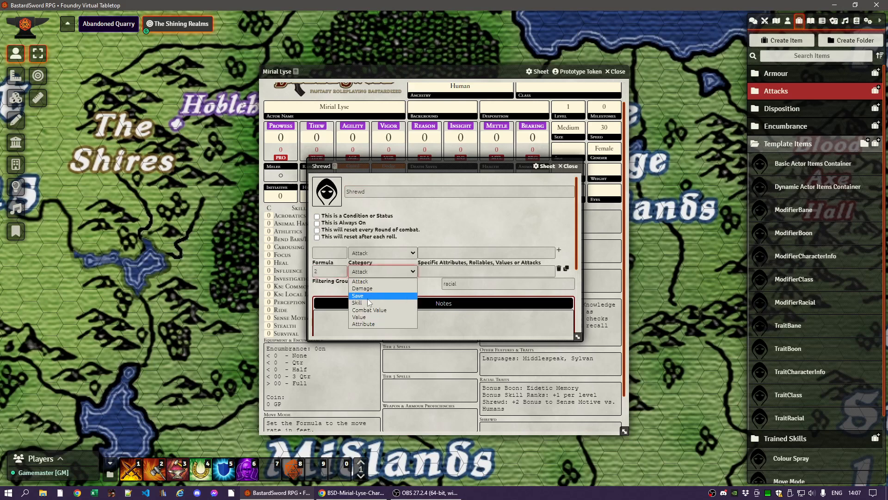
{"action": "left_click", "coordinate": [366, 303]}
{"action": "left_click", "coordinate": [446, 272]}
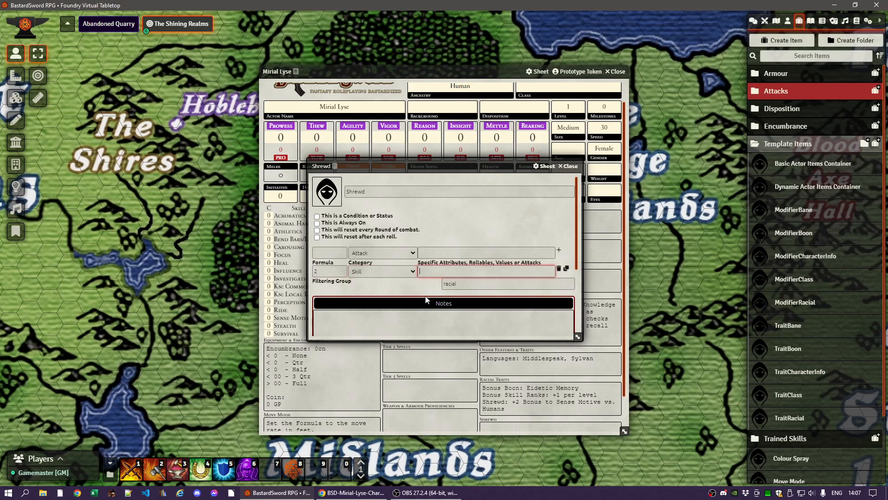
{"action": "type", "text": "Sense"}
{"action": "left_click", "coordinate": [414, 291]}
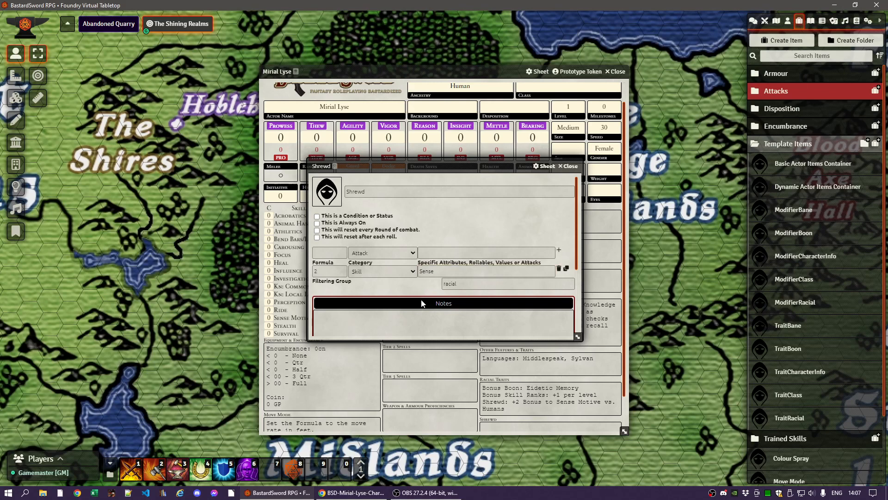
Step: Copy "+2 Bonus to Sense Motive vs. Humans" from Racial Traits into the Shrewd modifier's notes and close the item
{"action": "left_click", "coordinate": [513, 401]}
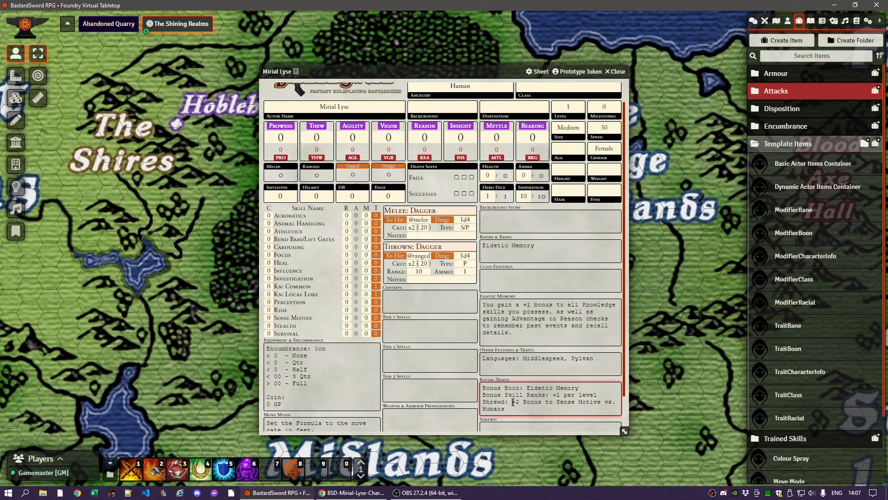
{"action": "left_click_drag", "start_coordinate": [513, 402], "coordinate": [516, 412]}
{"action": "key", "text": "ctrl+c"}
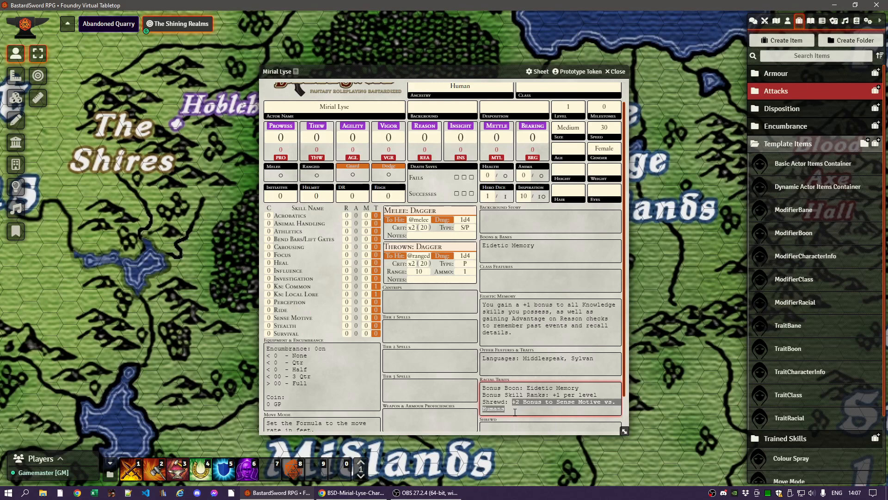
{"action": "left_click_drag", "start_coordinate": [374, 74], "coordinate": [508, 72]}
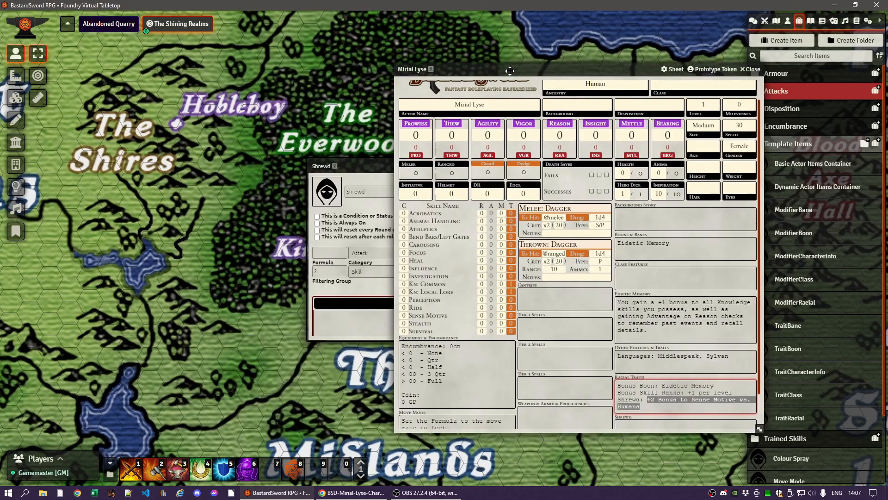
{"action": "left_click", "coordinate": [354, 187]}
{"action": "left_click", "coordinate": [361, 323]}
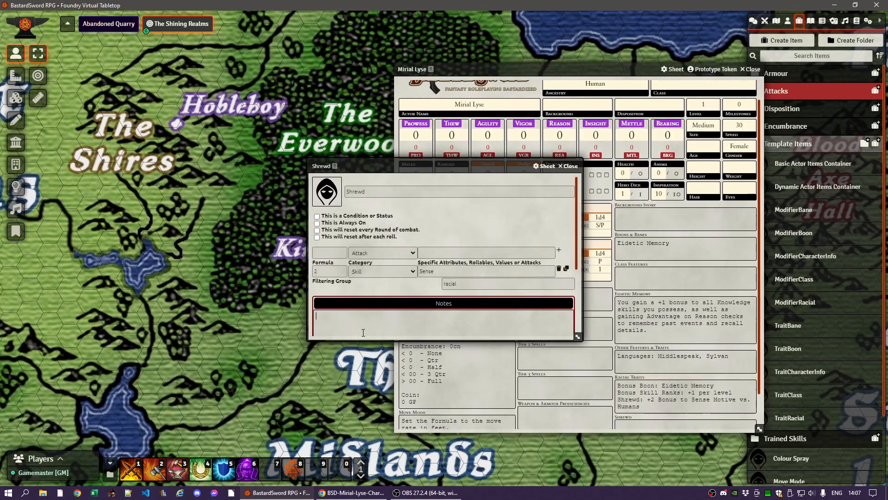
{"action": "key", "text": "ctrl+v"}
{"action": "left_click", "coordinate": [365, 293]}
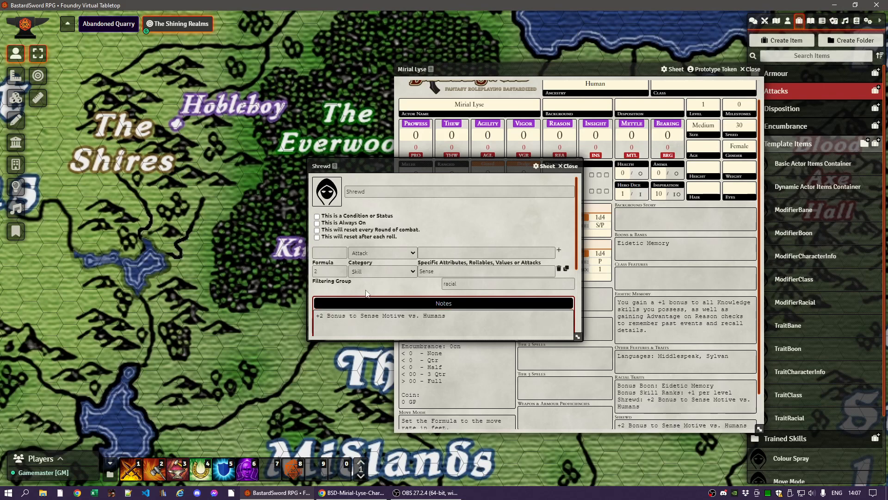
{"action": "left_click", "coordinate": [568, 166]}
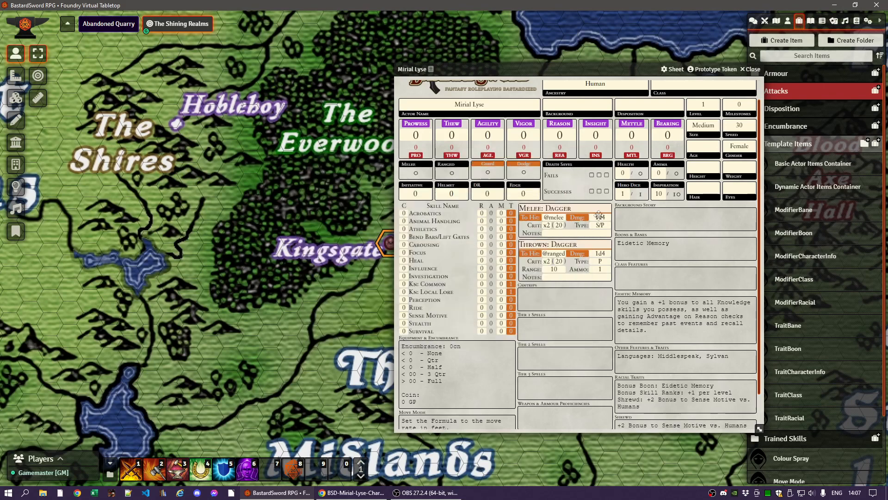
Step: Test the Shrewd modifier on the Sense Motive roll, inspect the calculation breakdown, switch the modifier off and close the roll window
{"action": "scroll", "coordinate": [667, 362], "scroll_direction": "down", "scroll_amount": 1}
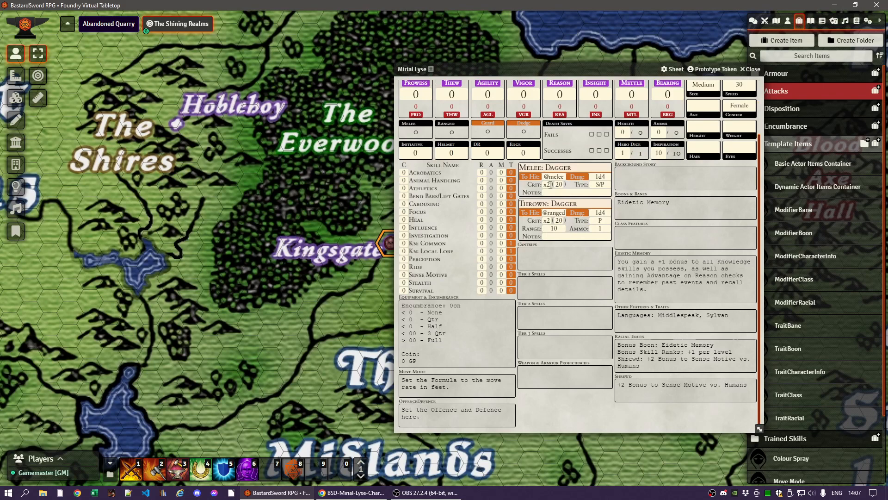
{"action": "left_click", "coordinate": [512, 273]}
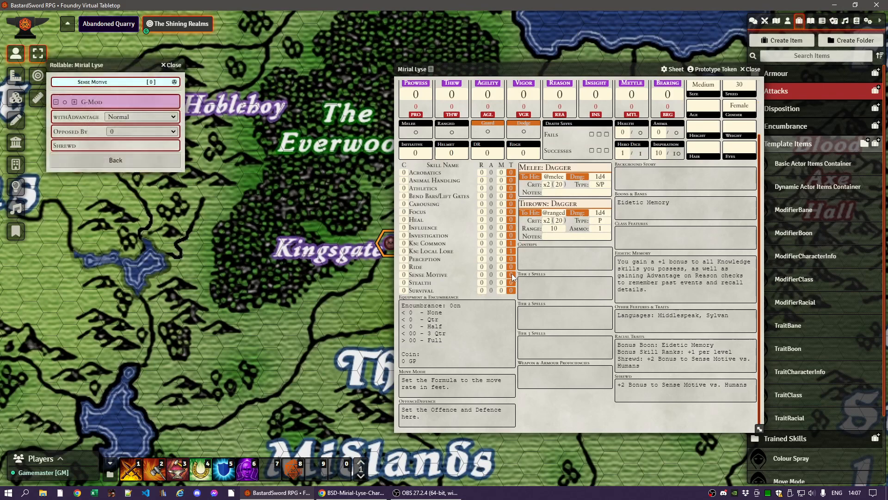
{"action": "left_click", "coordinate": [63, 147]}
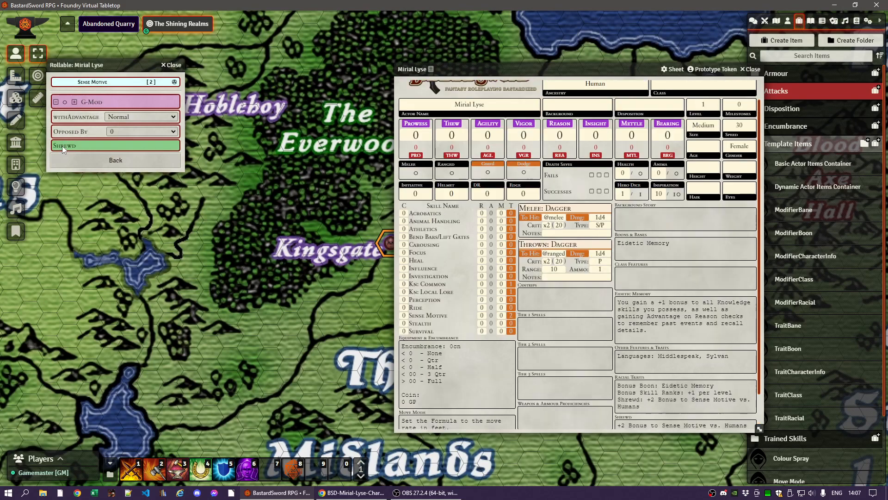
{"action": "left_click", "coordinate": [151, 84]}
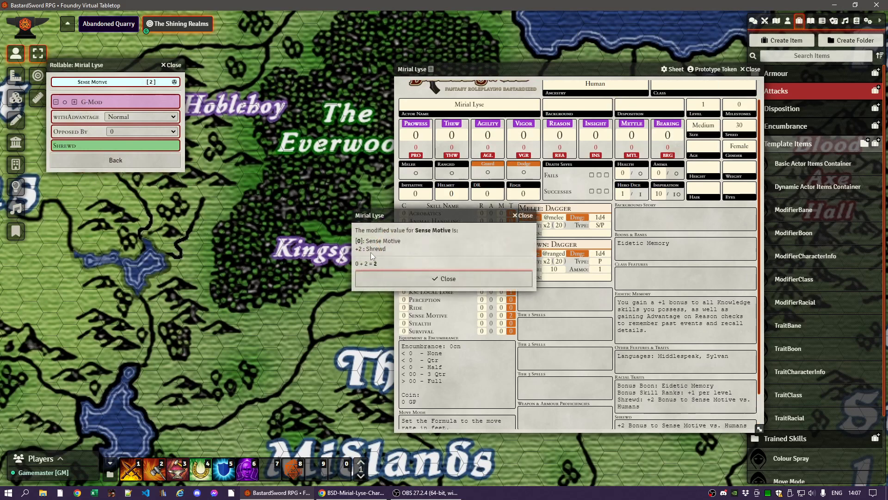
{"action": "left_click", "coordinate": [429, 279]}
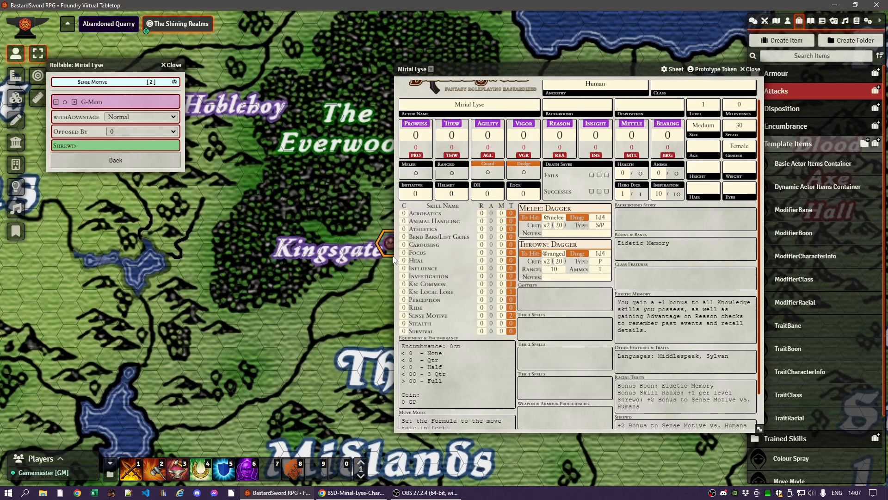
{"action": "left_click", "coordinate": [71, 144]}
{"action": "left_click", "coordinate": [173, 66]}
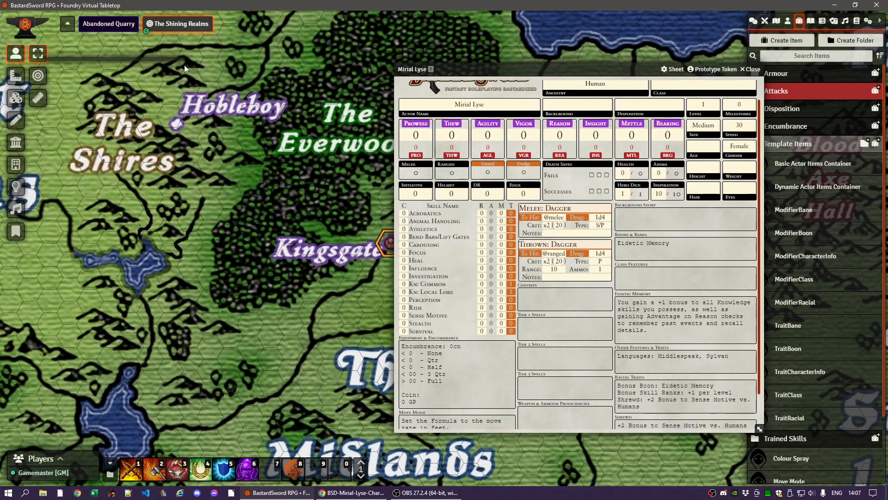
Step: Set the character's class to Adept (Hedge-Mage) and the background to Farmhand
{"action": "left_click_drag", "start_coordinate": [563, 69], "coordinate": [394, 33]}
{"action": "key", "text": "space"}
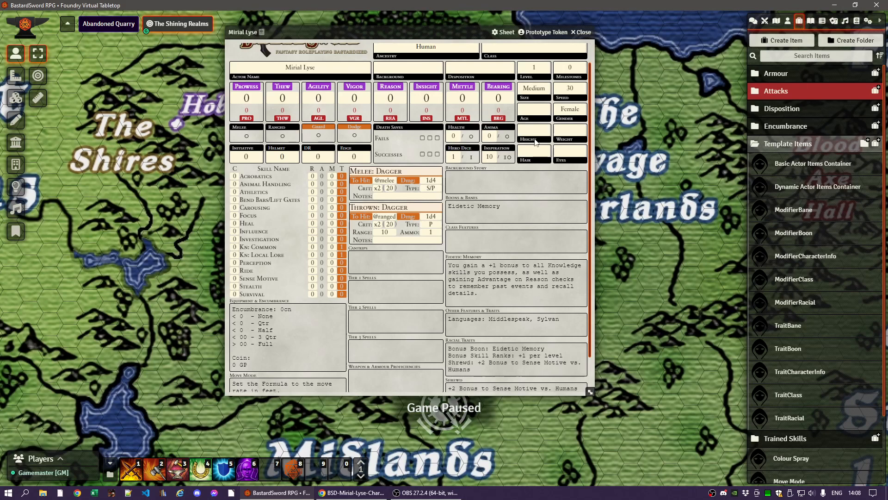
{"action": "scroll", "coordinate": [408, 105], "scroll_direction": "up", "scroll_amount": 1}
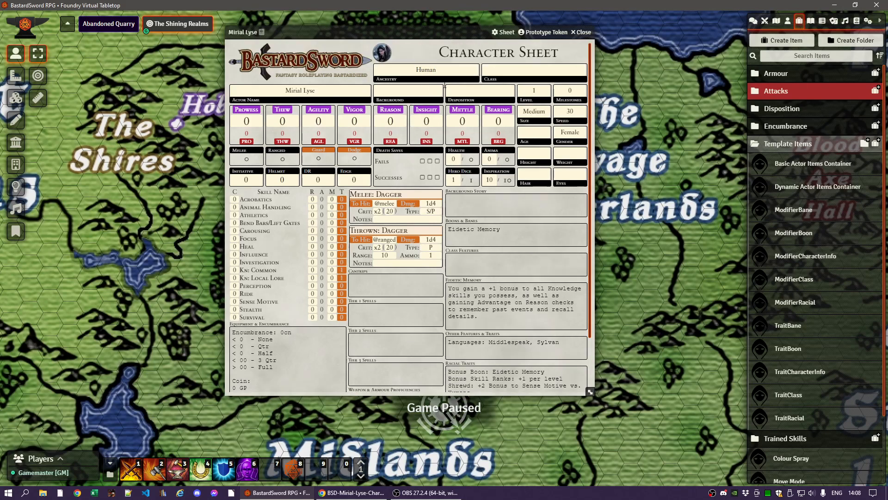
{"action": "left_click", "coordinate": [505, 69]}
{"action": "type", "text": "Adept (Hed"}
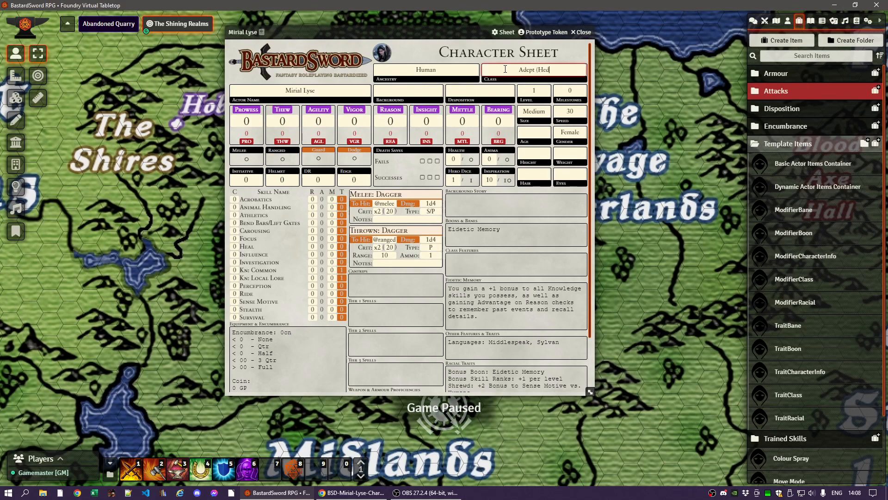
{"action": "type", "text": "ge-Mage)"}
{"action": "key", "text": "Tab"}
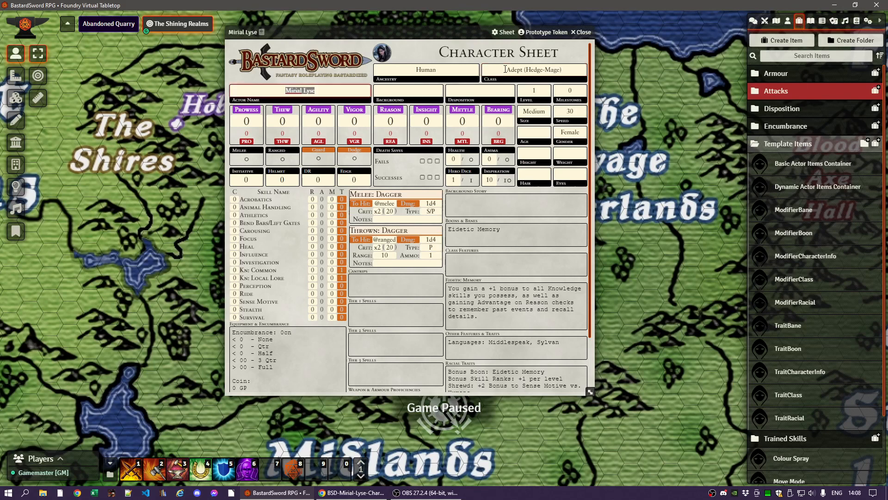
{"action": "left_click", "coordinate": [385, 101]}
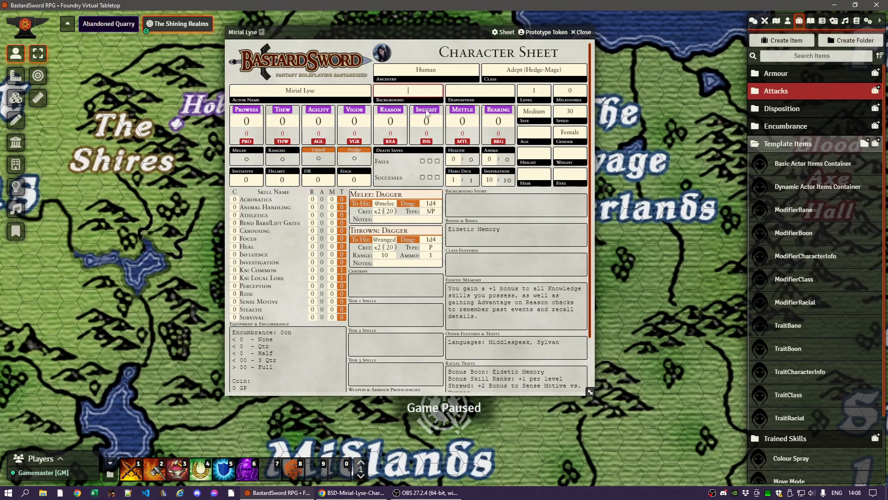
{"action": "type", "text": "Farmhand"}
{"action": "left_click", "coordinate": [478, 90]}
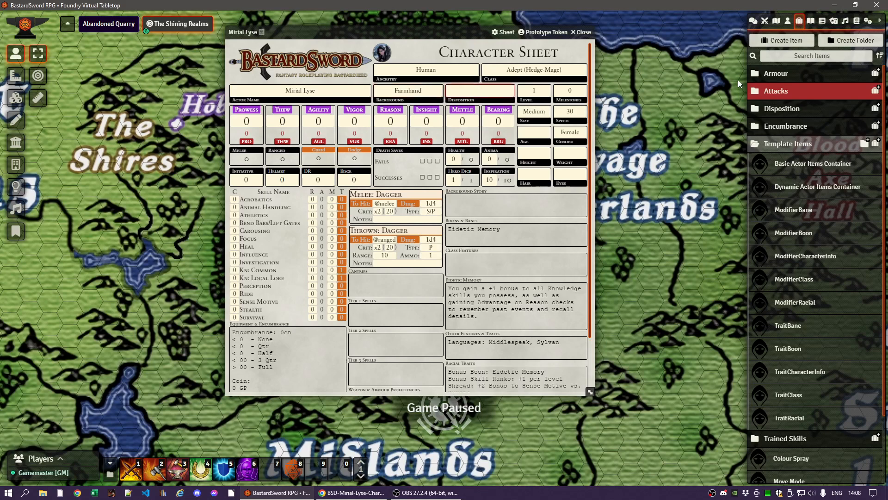
Step: Examine the Disposition: Conscientious item and the sheet's own Disposition item
{"action": "left_click", "coordinate": [781, 109]}
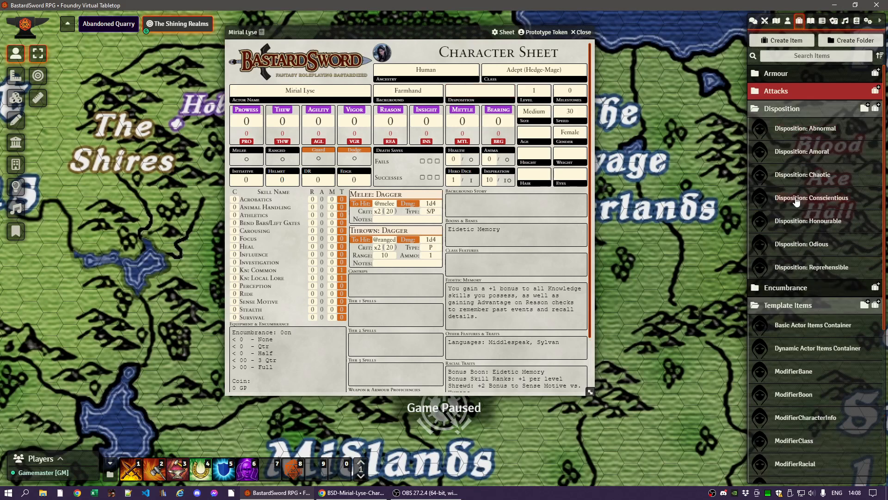
{"action": "left_click", "coordinate": [792, 200]}
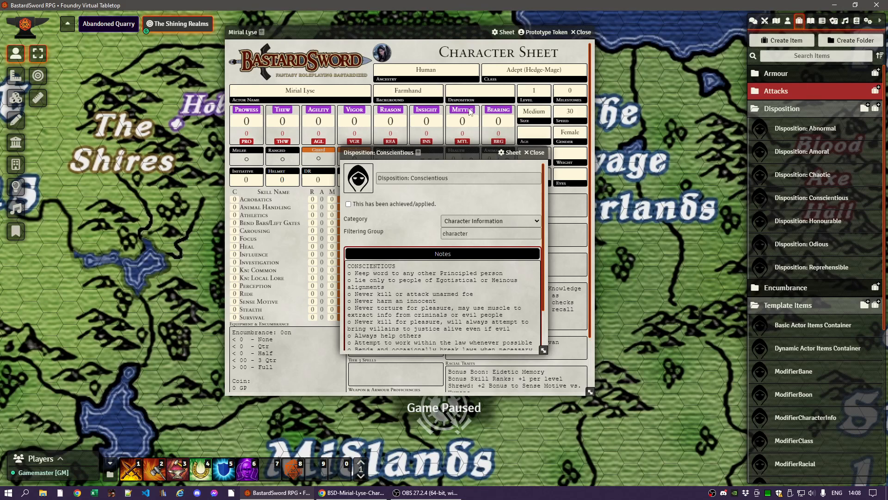
{"action": "left_click", "coordinate": [537, 153]}
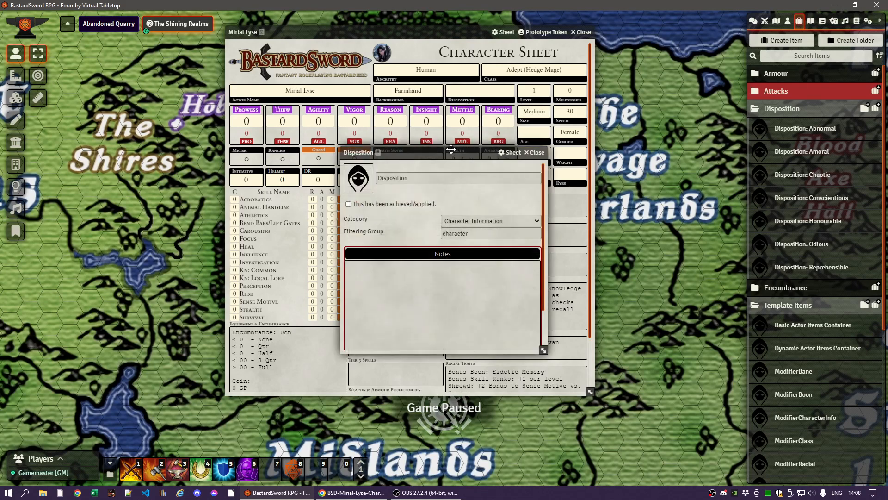
{"action": "left_click_drag", "start_coordinate": [440, 152], "coordinate": [245, 99]}
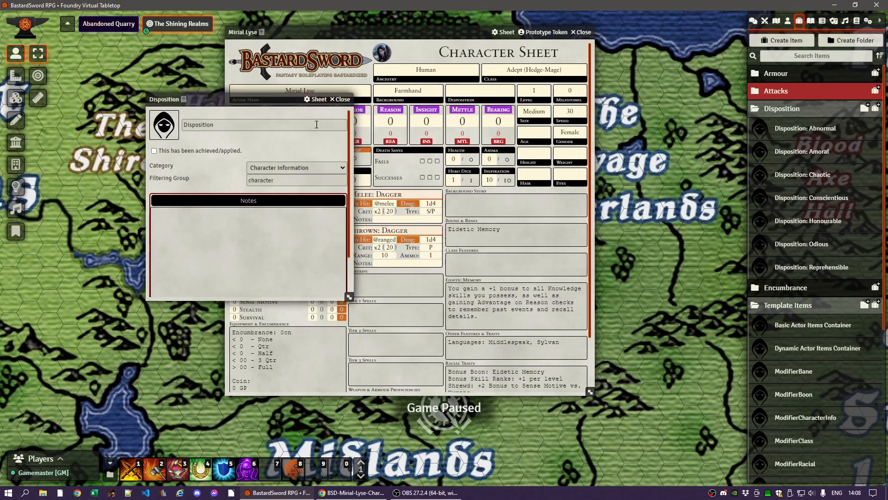
{"action": "left_click", "coordinate": [340, 99]}
Step: Delete the Disposition item from the character sheet and add the Disposition: Conscientious item in its place
{"action": "right_click", "coordinate": [465, 100]}
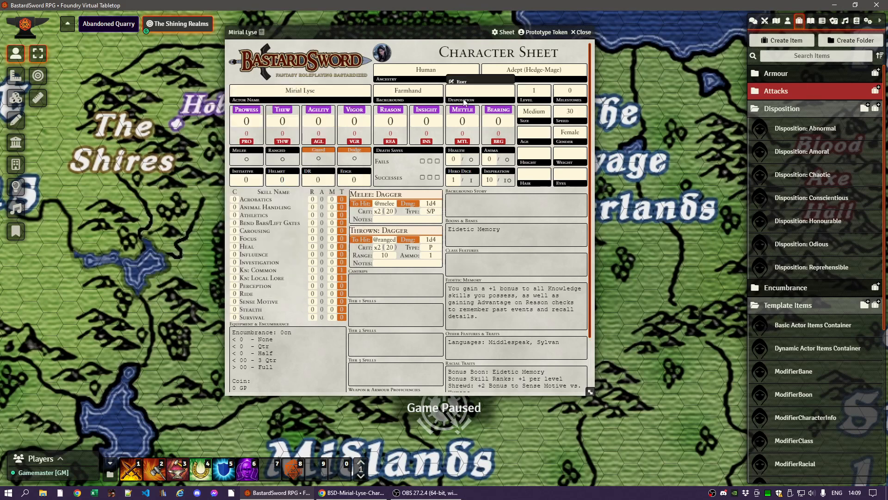
{"action": "left_click", "coordinate": [464, 76]}
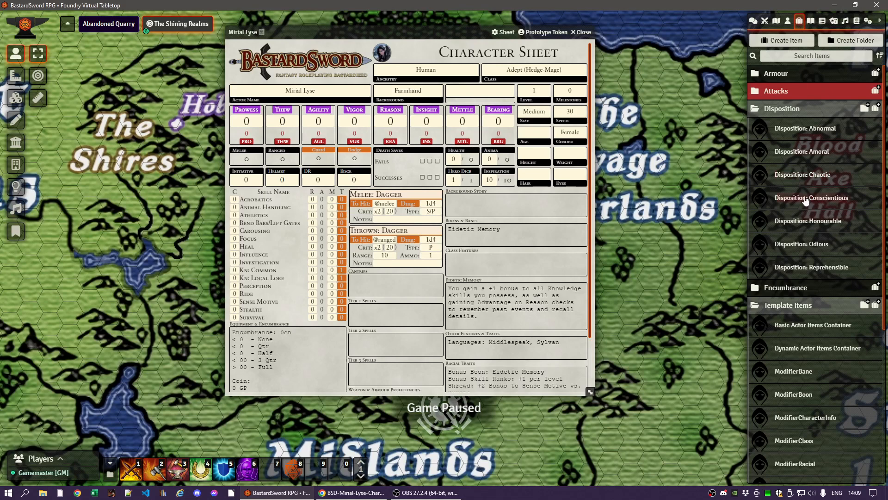
{"action": "left_click_drag", "start_coordinate": [803, 197], "coordinate": [482, 169]}
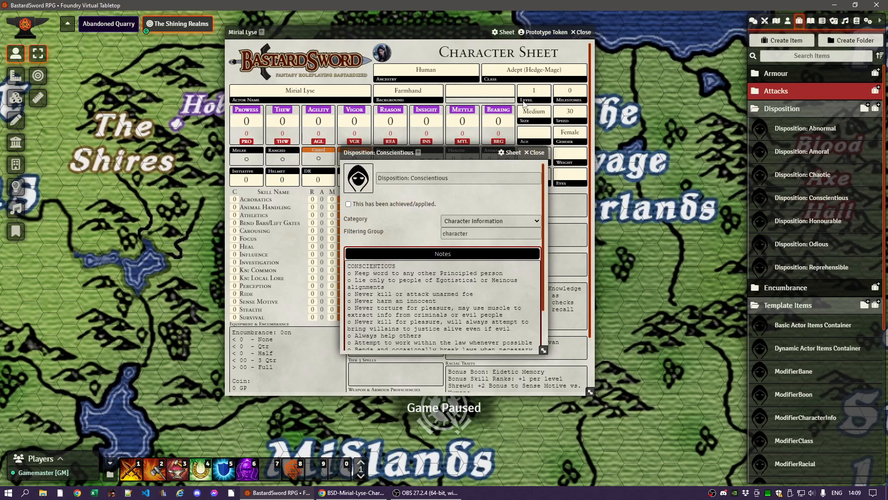
{"action": "left_click_drag", "start_coordinate": [472, 153], "coordinate": [183, 117]}
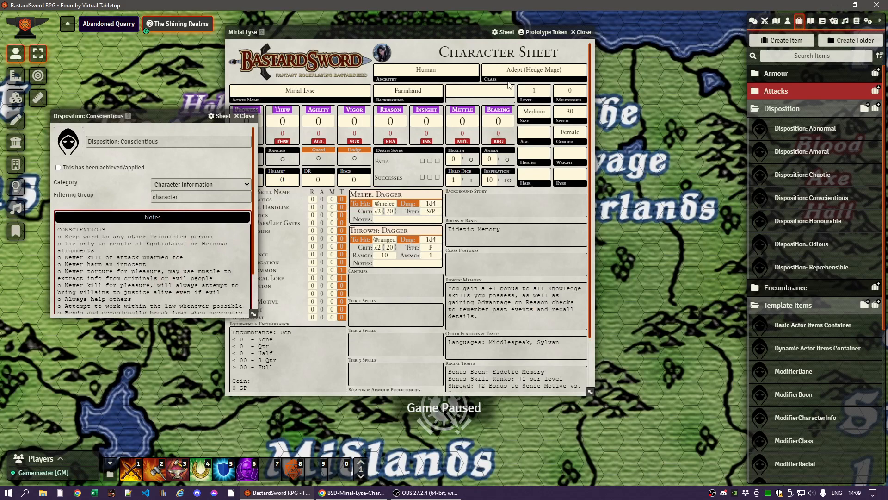
Step: Check the Level item for comparison, and rename the Disposition: Conscientious item on the character to Disposition
{"action": "left_click", "coordinate": [526, 103]}
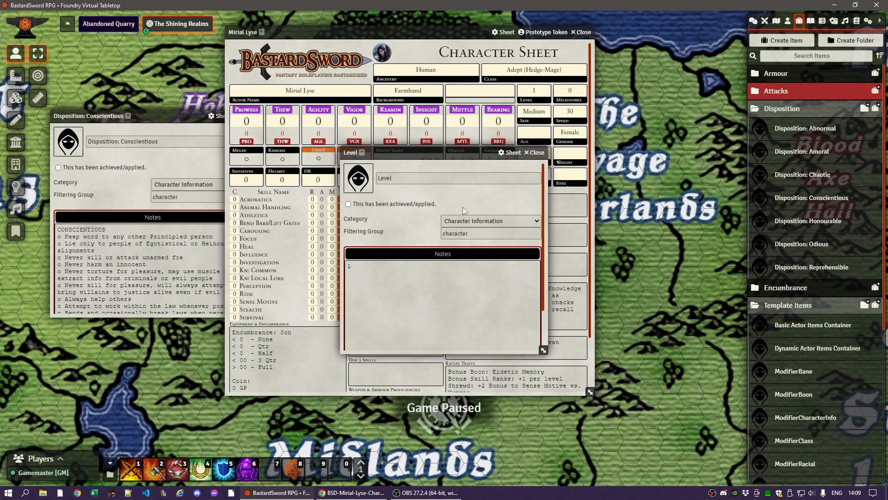
{"action": "left_click", "coordinate": [535, 153]}
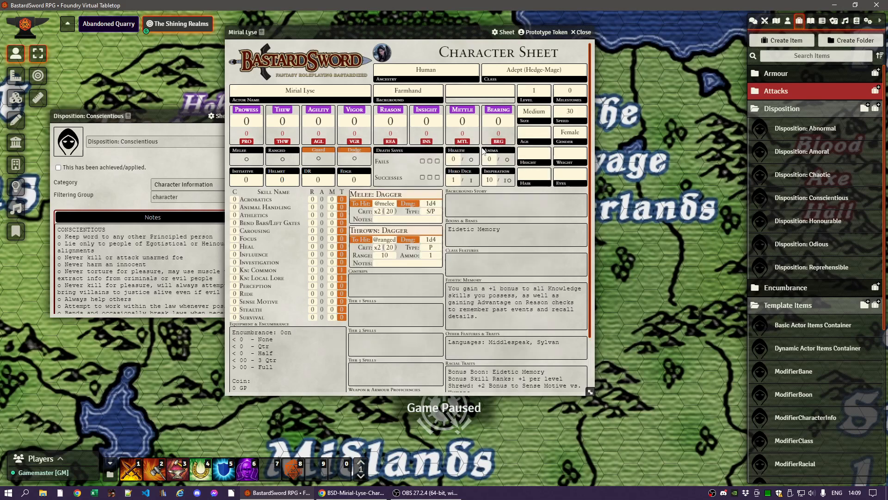
{"action": "left_click", "coordinate": [136, 137]}
{"action": "left_click", "coordinate": [168, 142]}
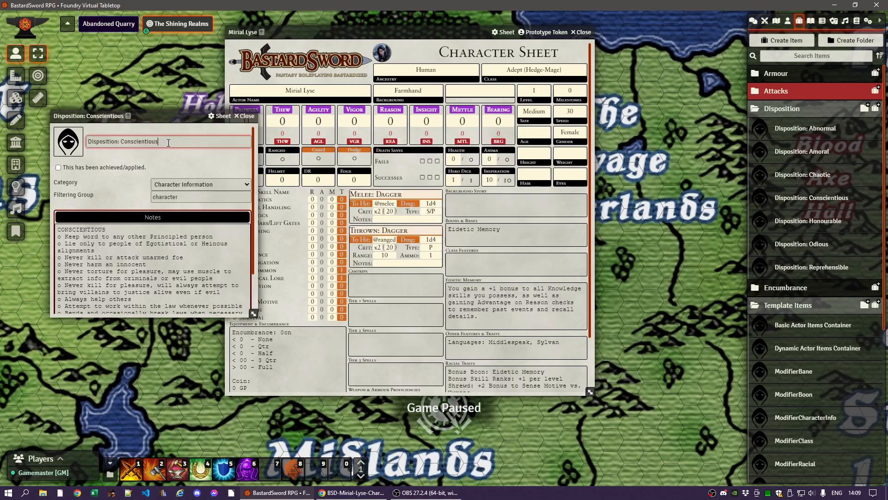
{"action": "key", "text": "BackSpace"}
{"action": "key", "text": "BackSpace"}
{"action": "key", "text": "BackSpace"}
{"action": "key", "text": "BackSpace"}
{"action": "key", "text": "BackSpace"}
{"action": "key", "text": "BackSpace"}
{"action": "key", "text": "BackSpace"}
{"action": "key", "text": "BackSpace"}
{"action": "key", "text": "BackSpace"}
{"action": "left_click", "coordinate": [183, 157]}
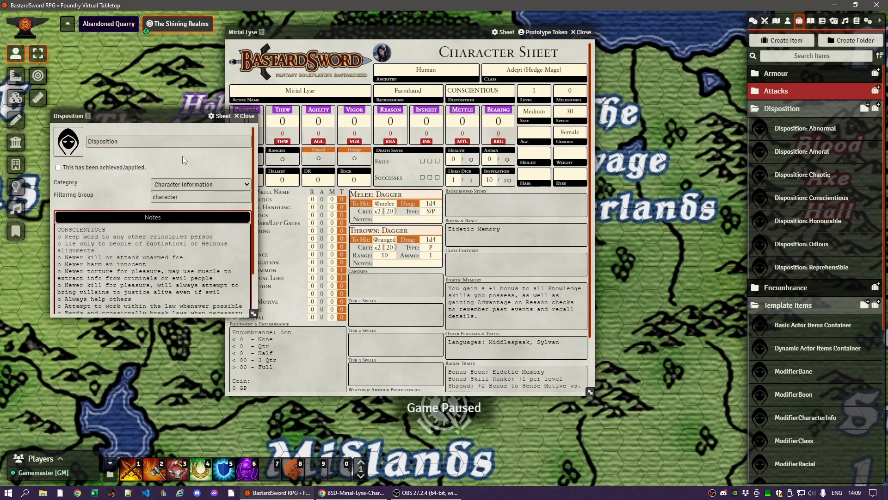
Step: Insert a blank line below the CONSCIENTIOUS heading in the Disposition item's notes and close the item
{"action": "left_click", "coordinate": [110, 228]}
{"action": "key", "text": "Return"}
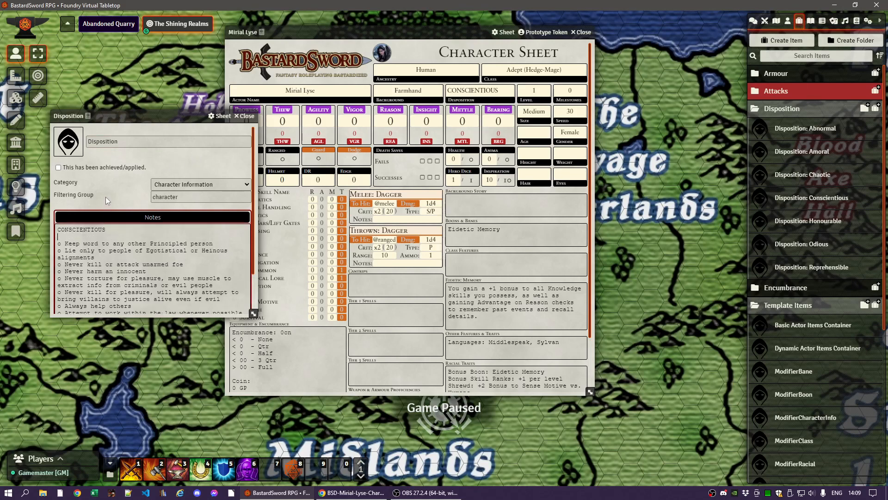
{"action": "left_click", "coordinate": [106, 197]}
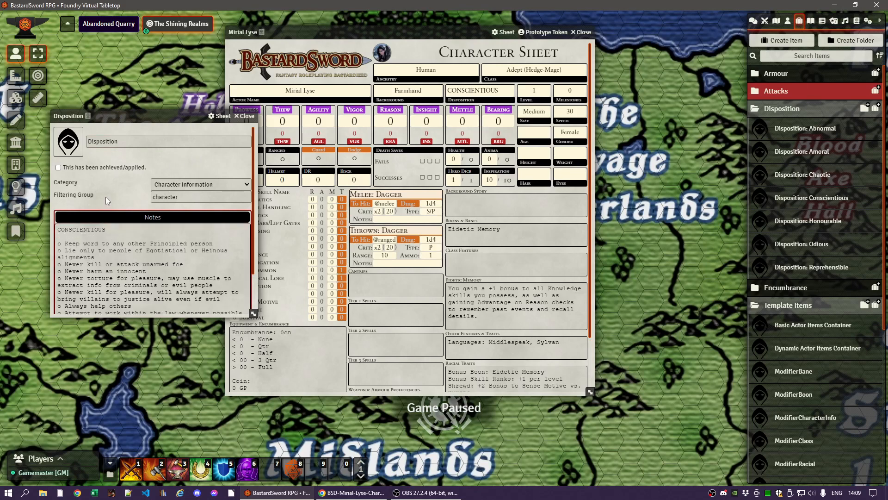
{"action": "left_click", "coordinate": [245, 116]}
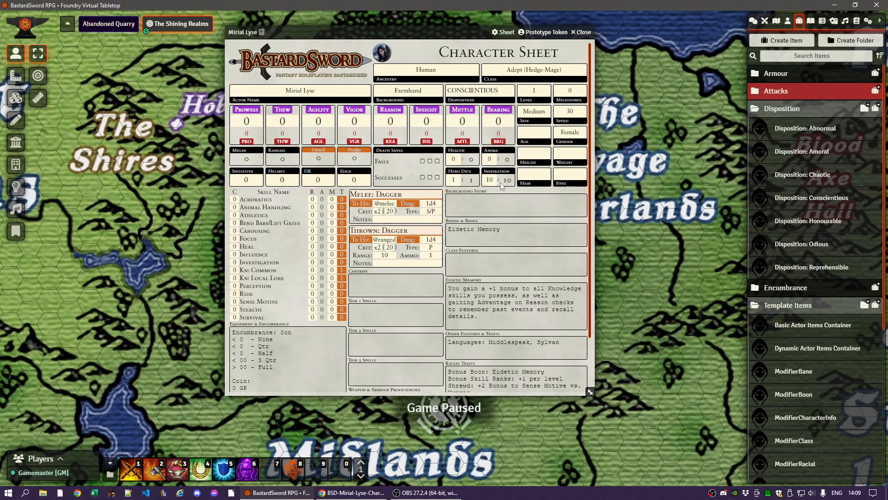
Step: Open the Hero Dice pool item, and look up the Adept class's level 1 details in the rulebook PDF by searching for "adept"
{"action": "left_click", "coordinate": [461, 174]}
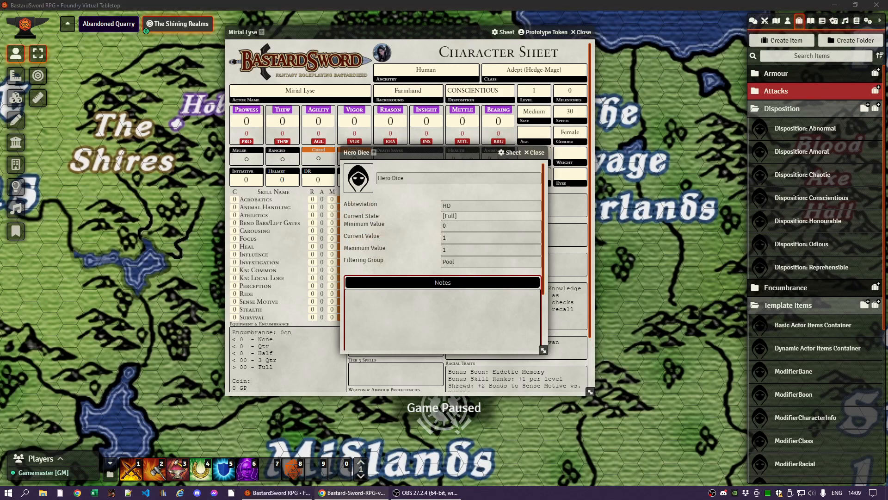
{"action": "left_click_drag", "start_coordinate": [887, 25], "coordinate": [378, 31]}
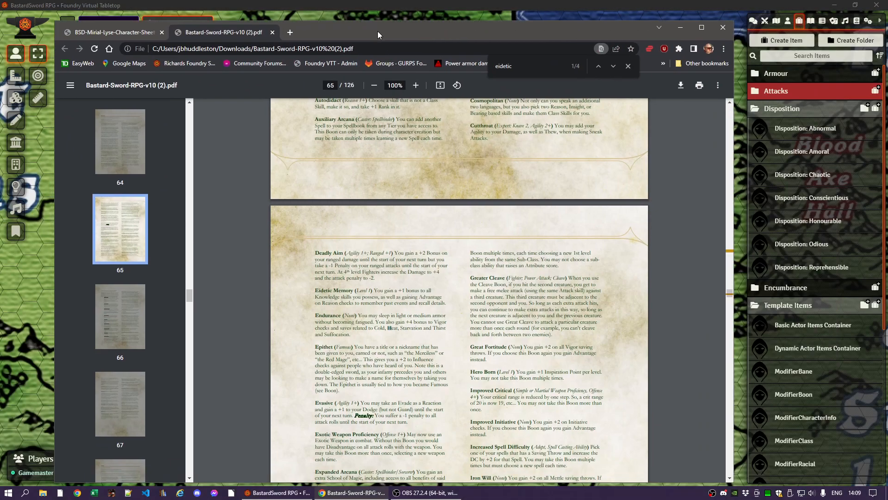
{"action": "double_click", "coordinate": [518, 67]}
{"action": "type", "text": "adept"}
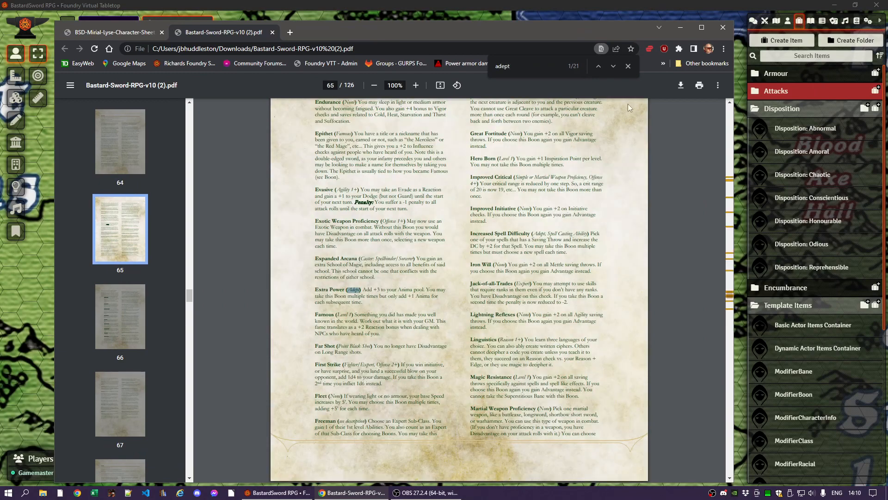
{"action": "left_click", "coordinate": [613, 66]}
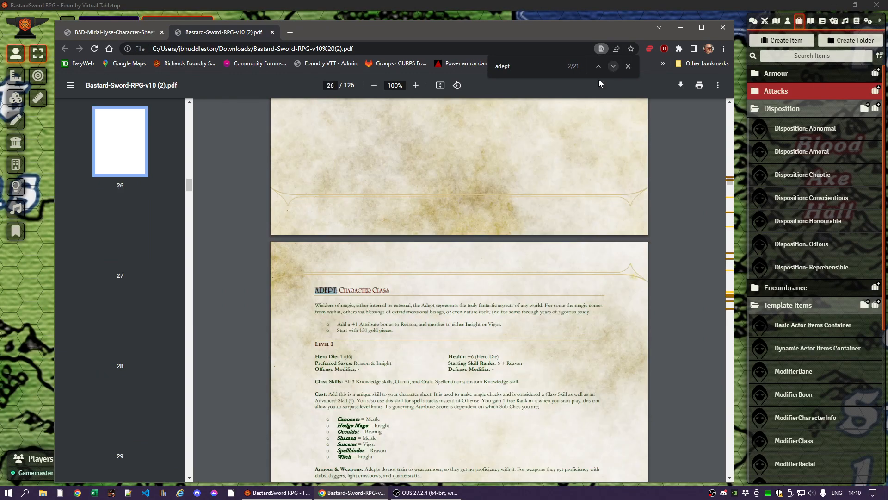
{"action": "scroll", "coordinate": [441, 290], "scroll_direction": "down", "scroll_amount": 3}
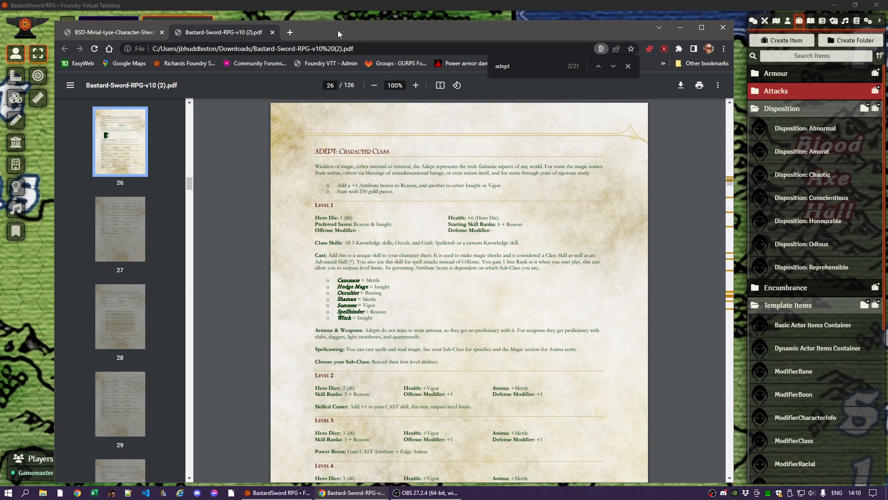
{"action": "left_click_drag", "start_coordinate": [338, 29], "coordinate": [886, 25]}
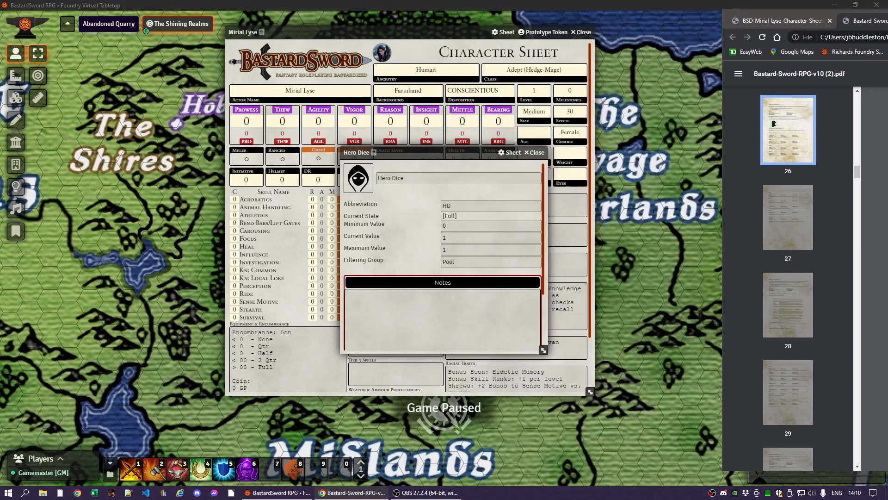
Step: Set the coin amount in the Equipment & Encumbrance notes to 150 GP and recheck the Adept entry in the rulebook PDF
{"action": "left_click", "coordinate": [537, 153]}
{"action": "left_click", "coordinate": [248, 387]}
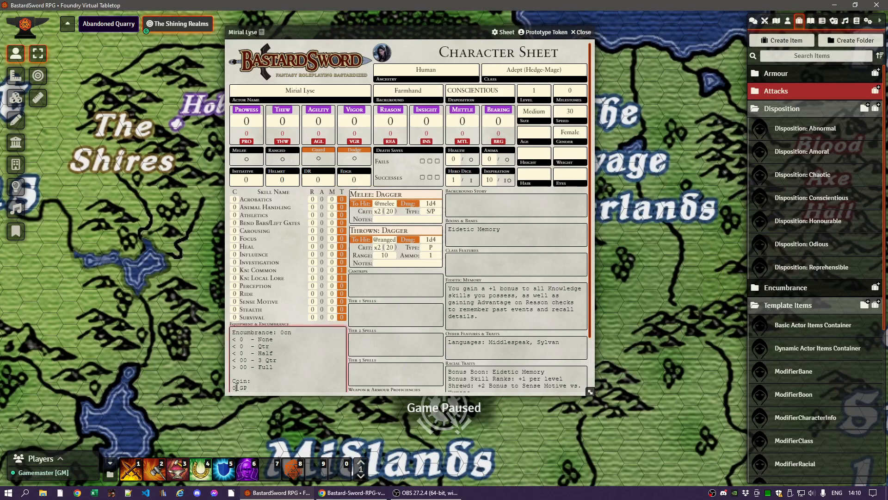
{"action": "type", "text": "50"}
{"action": "key", "text": "alt+Tab"}
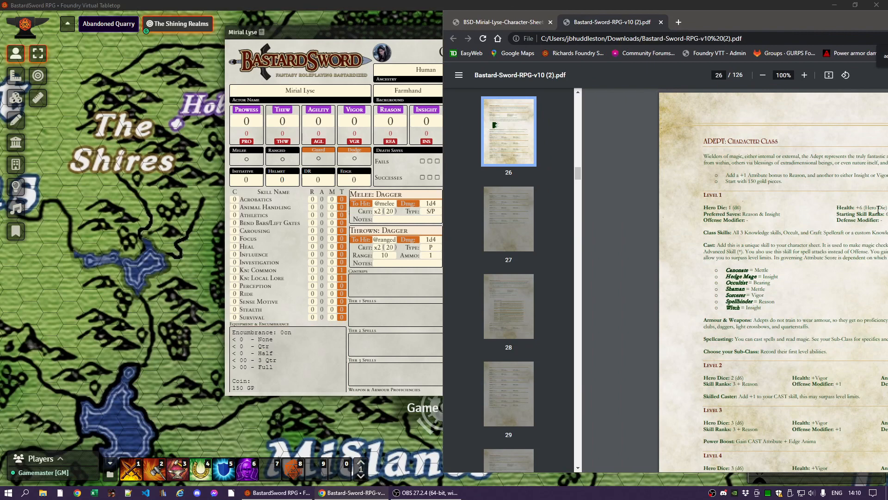
{"action": "left_click_drag", "start_coordinate": [807, 25], "coordinate": [887, 22]}
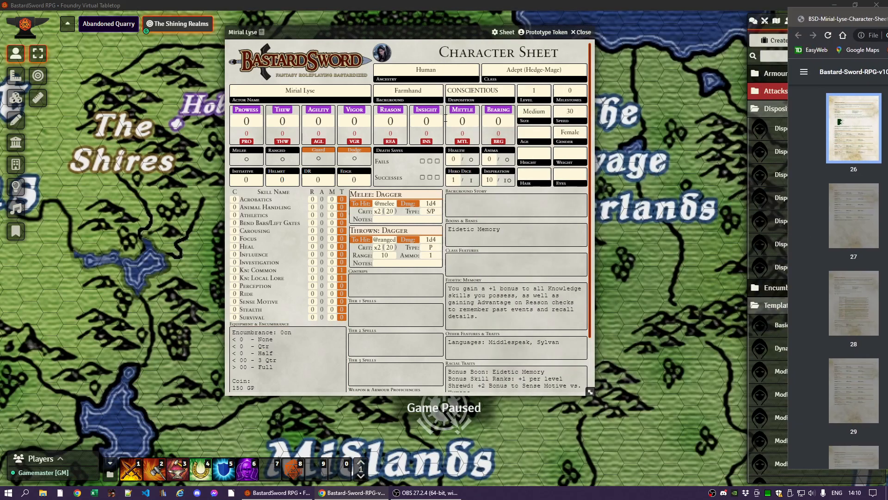
Step: Enter d6 in the notes of the Hero Dice pool item and close it
{"action": "left_click", "coordinate": [460, 177]}
{"action": "left_click", "coordinate": [398, 305]}
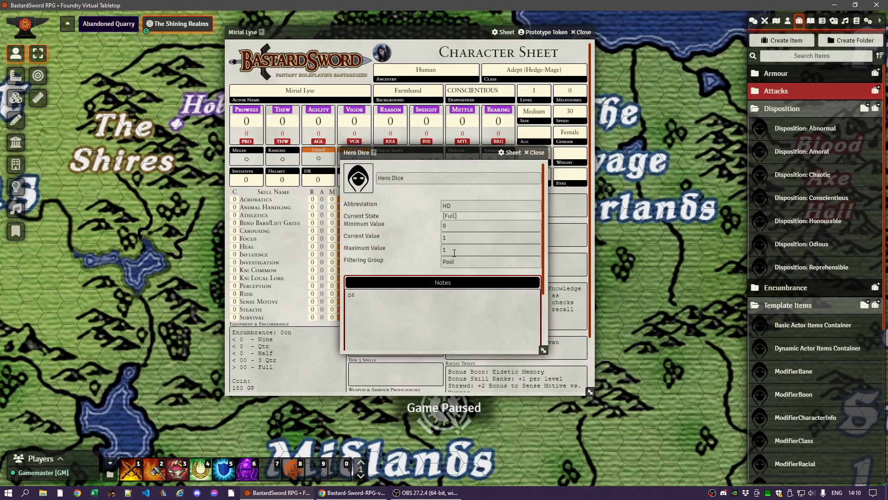
{"action": "left_click", "coordinate": [536, 152]}
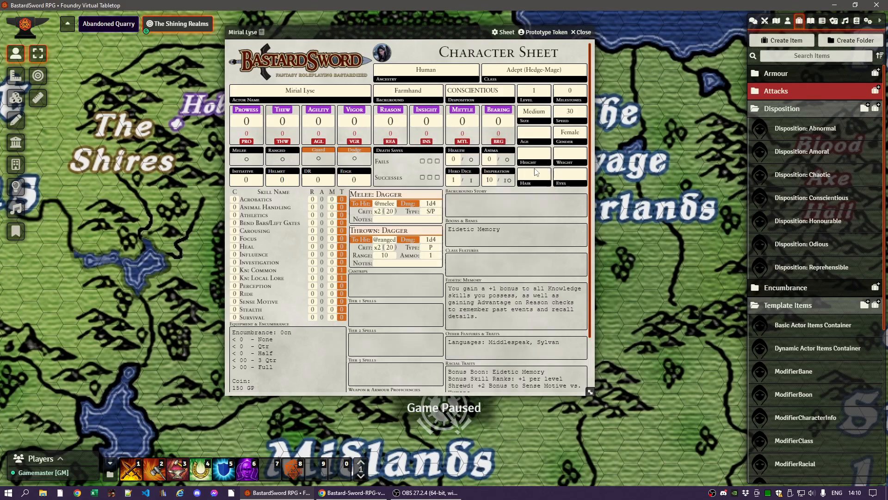
Step: Edit the HD line of the Level 1 calculation in the Health pool's notes and close the item
{"action": "left_click", "coordinate": [465, 153]}
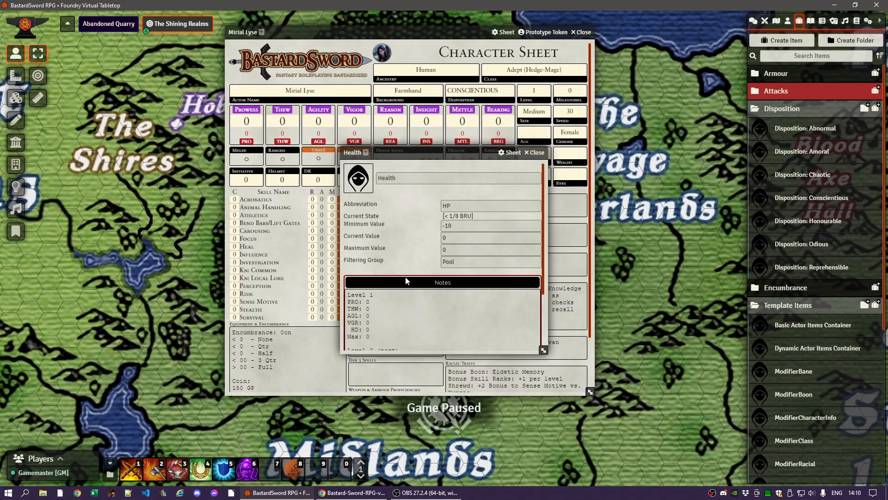
{"action": "left_click", "coordinate": [382, 328]}
{"action": "left_click", "coordinate": [537, 157]}
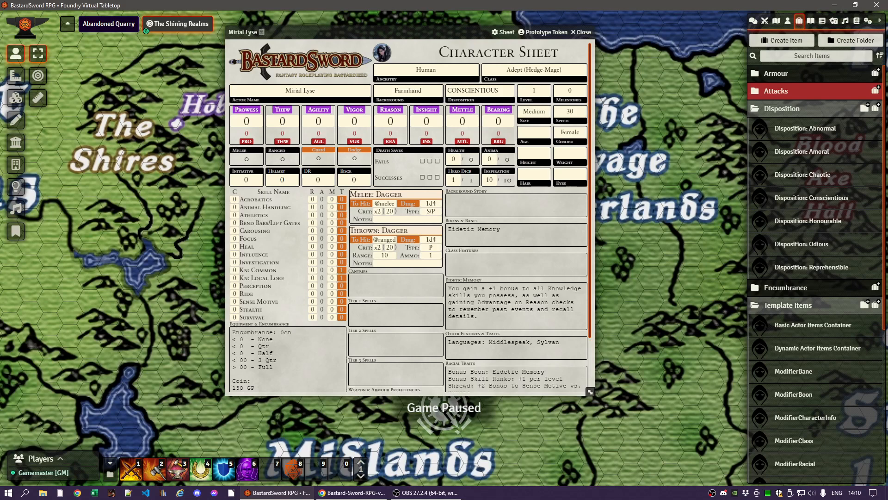
Step: Consult the Adept's starting skill ranks in the rulebook and set the base value in the SkillRanks modifier's notes formula to 6
{"action": "left_click_drag", "start_coordinate": [887, 6], "coordinate": [727, 1]}
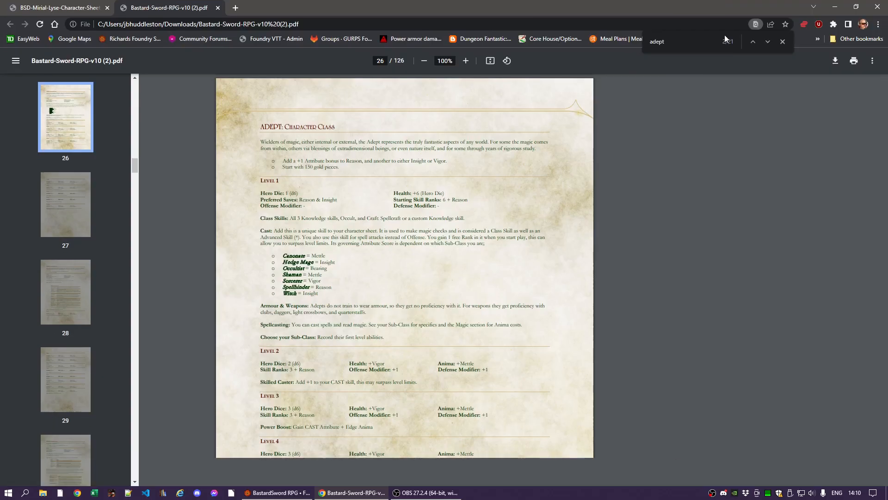
{"action": "left_click_drag", "start_coordinate": [611, 5], "coordinate": [604, 26]}
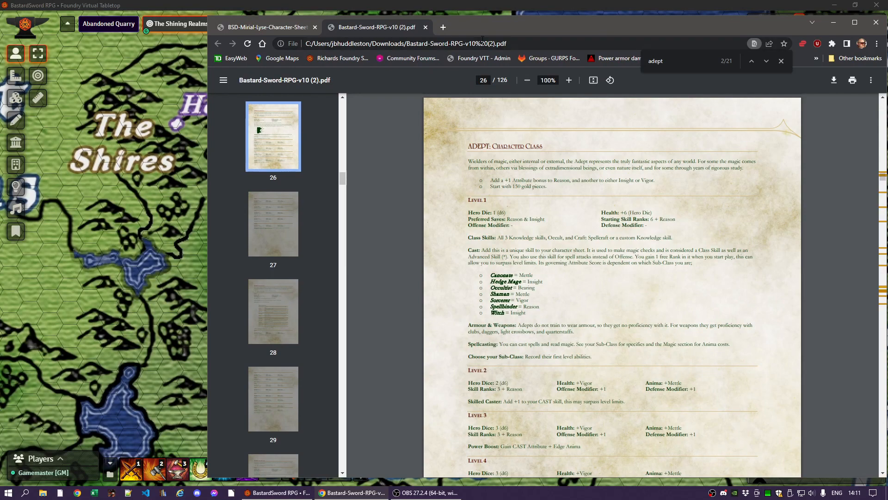
{"action": "left_click_drag", "start_coordinate": [490, 26], "coordinate": [887, 19]}
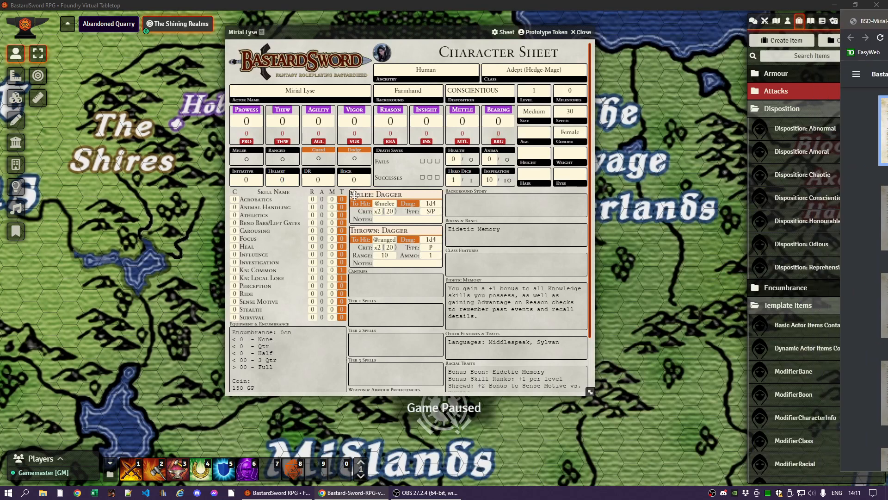
{"action": "right_click", "coordinate": [314, 199]}
{"action": "left_click", "coordinate": [325, 172]}
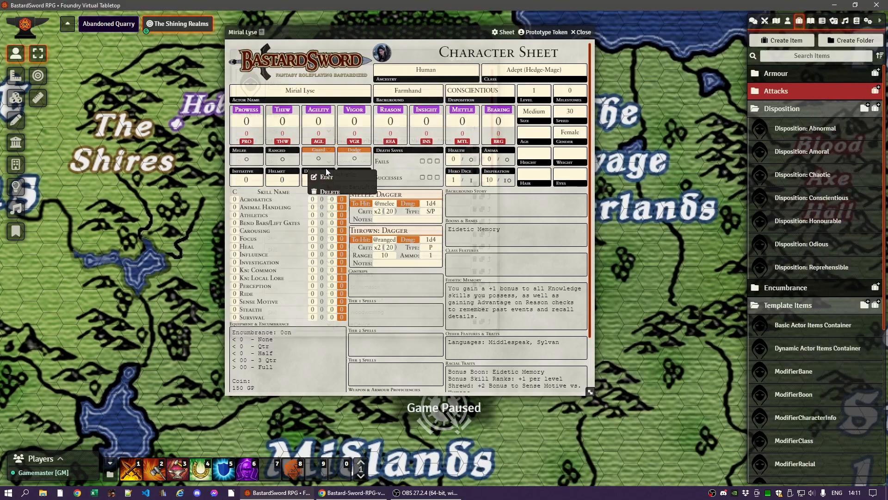
{"action": "scroll", "coordinate": [303, 272], "scroll_direction": "down", "scroll_amount": 10}
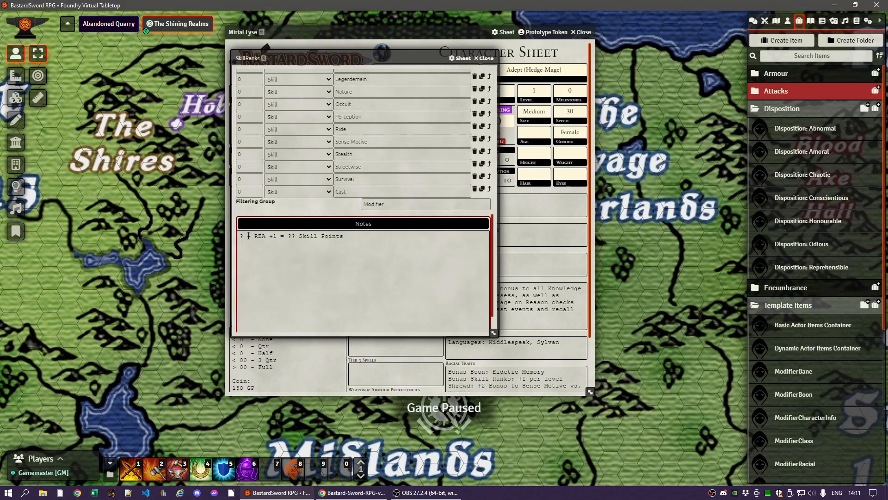
{"action": "left_click", "coordinate": [245, 236]}
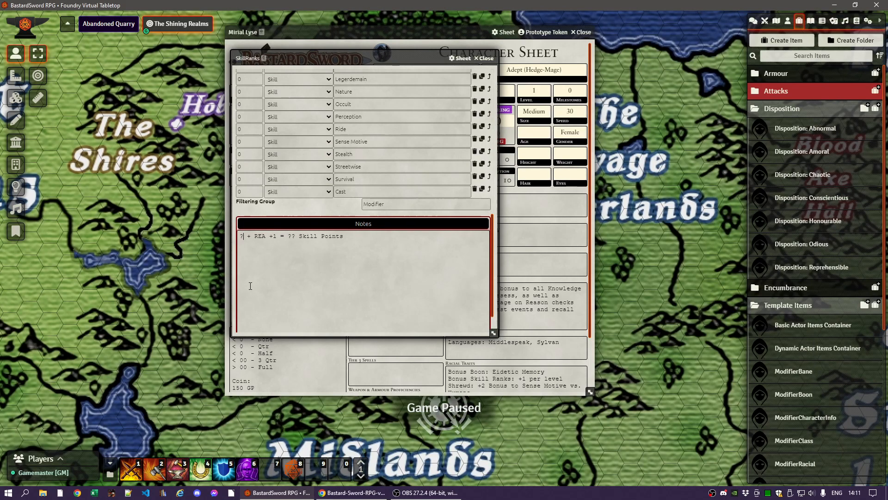
{"action": "left_click", "coordinate": [302, 213]}
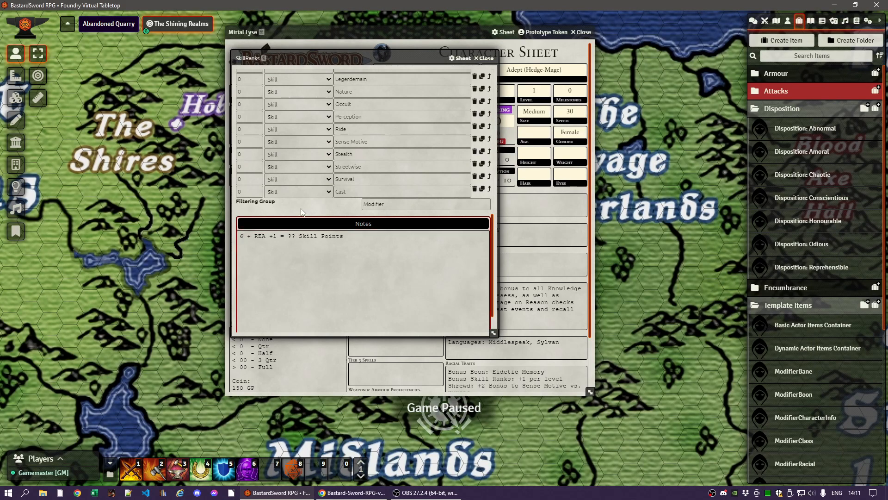
{"action": "left_click", "coordinate": [484, 58]}
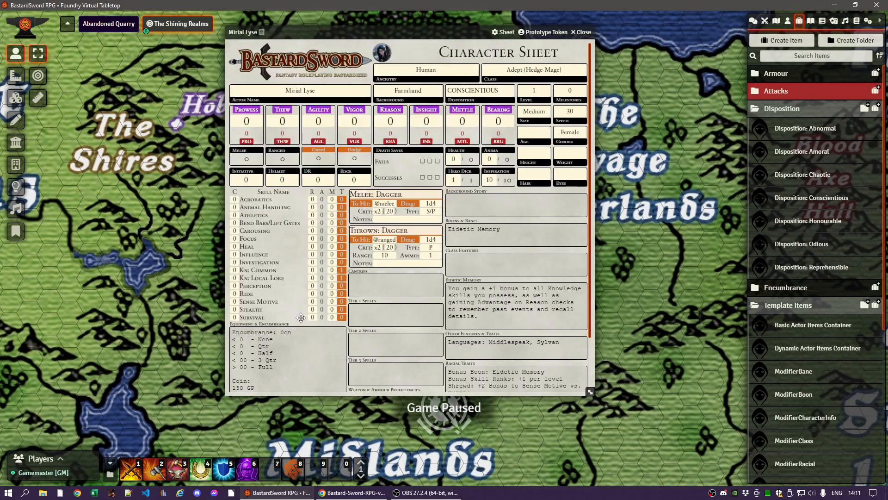
Step: Inspect the OffenceDefence modifier's formula entries for OFF and DEF, and close the item
{"action": "scroll", "coordinate": [264, 321], "scroll_direction": "down", "scroll_amount": 2}
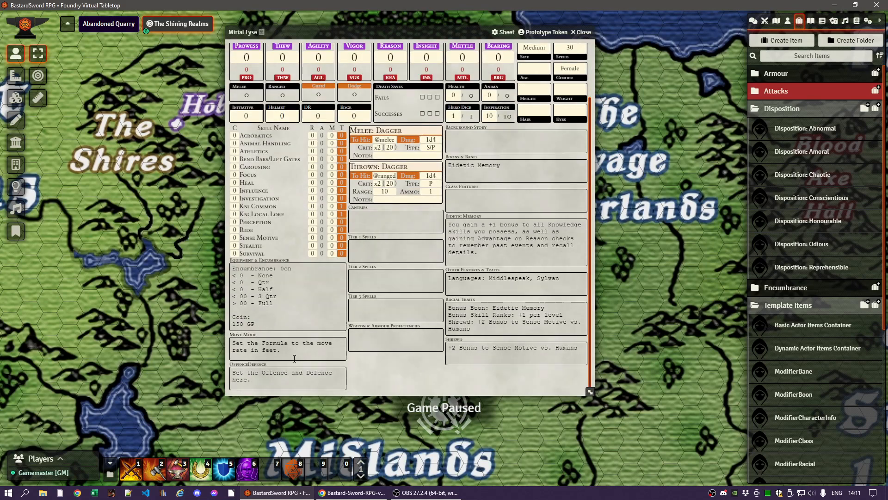
{"action": "left_click", "coordinate": [244, 363]}
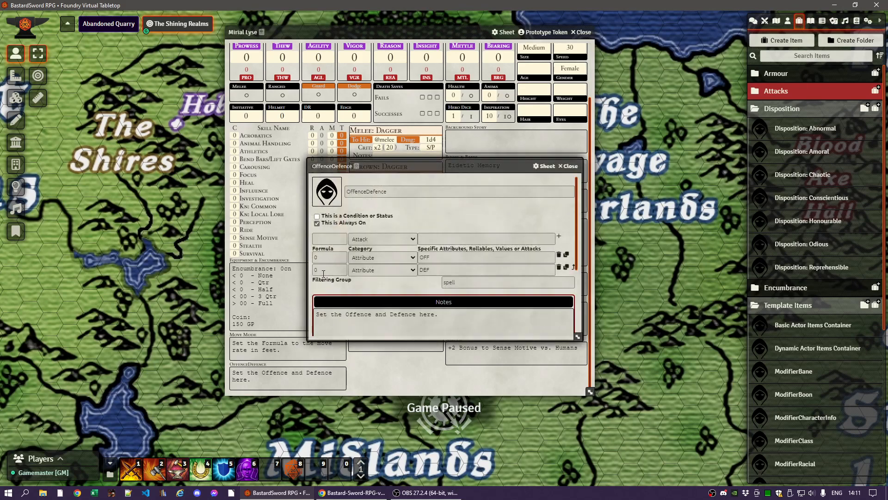
{"action": "left_click", "coordinate": [568, 165]}
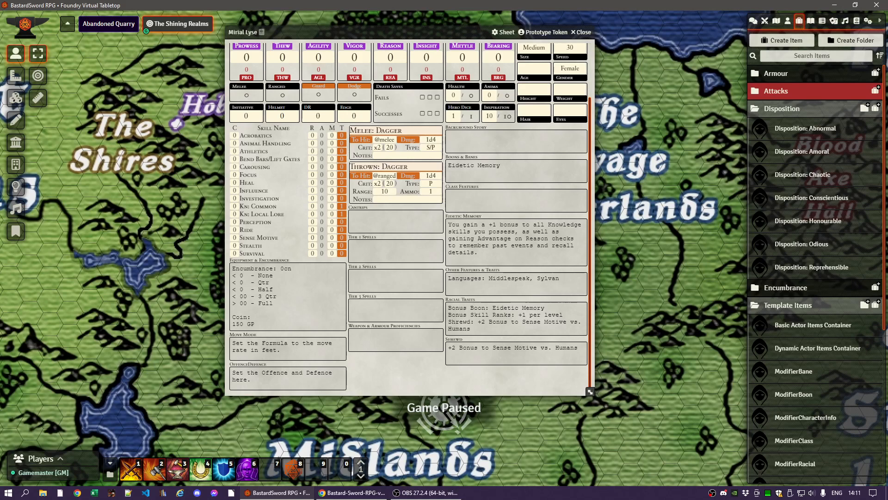
Step: Review the Adept class skills in the rulebook, and examine the skills list on the character's PDF sheet
{"action": "key", "text": "alt+Tab"}
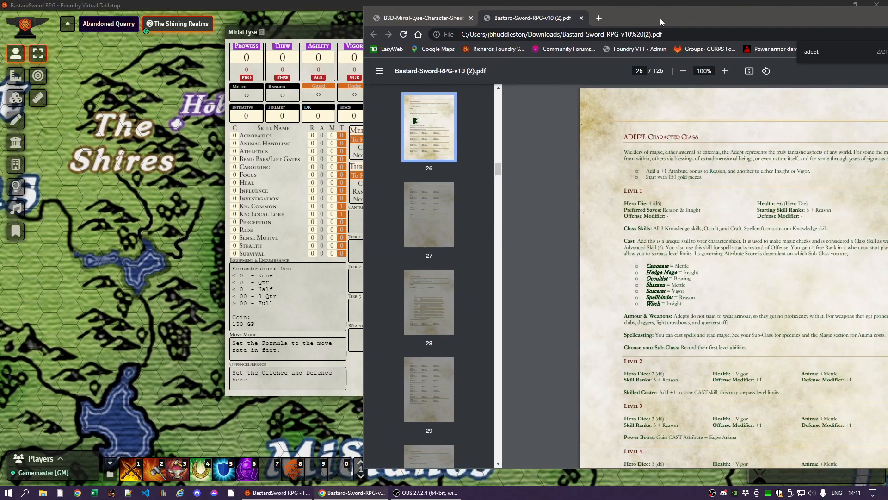
{"action": "left_click_drag", "start_coordinate": [660, 18], "coordinate": [669, 23]}
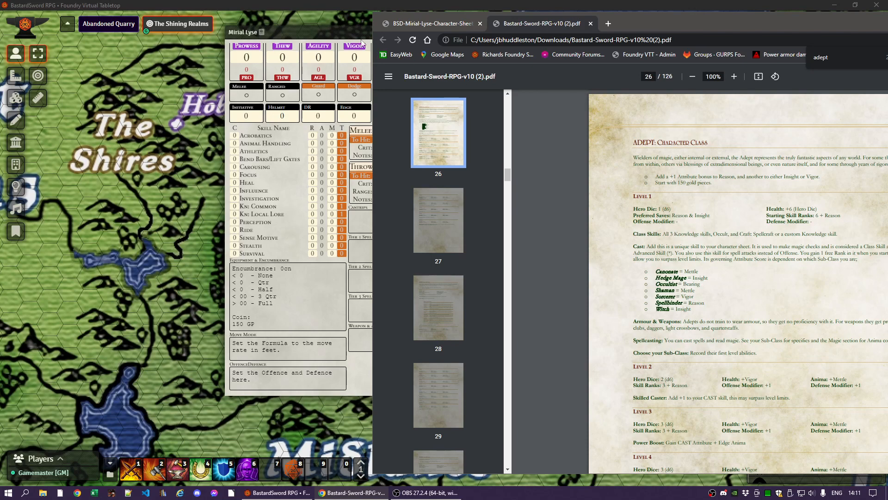
{"action": "left_click", "coordinate": [435, 23]}
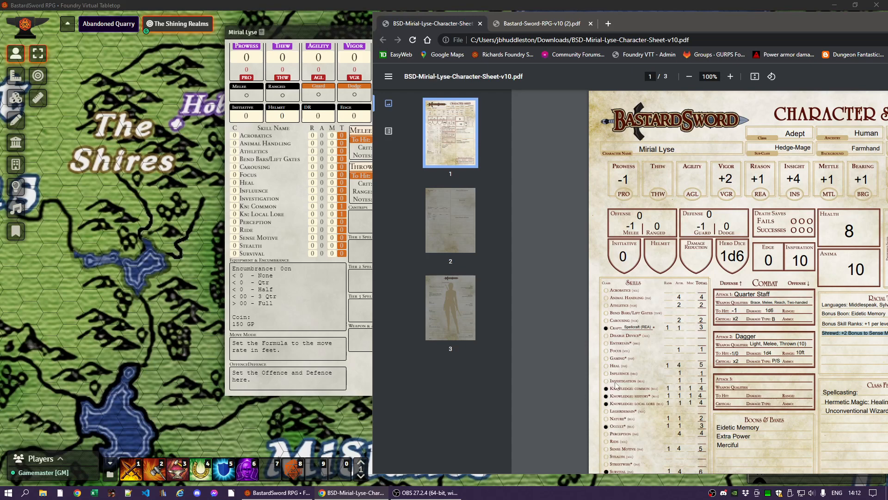
{"action": "scroll", "coordinate": [620, 326], "scroll_direction": "down", "scroll_amount": 1}
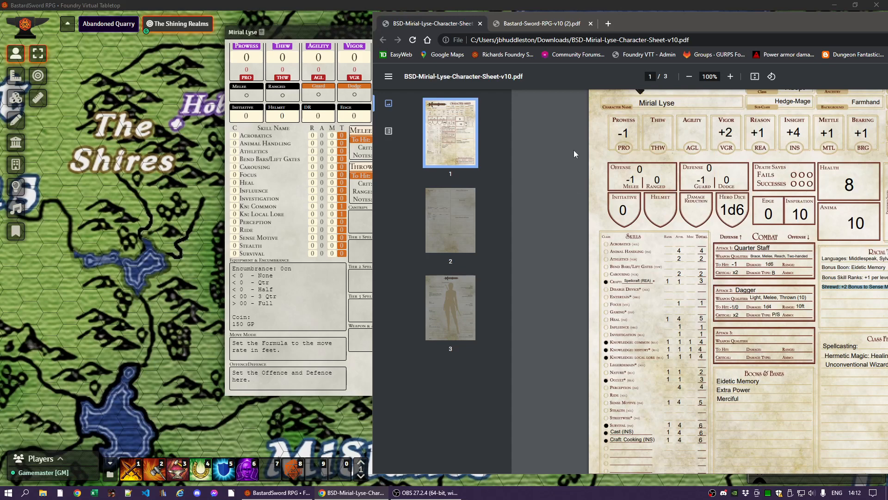
Step: Bring up the Trained Skills items in Foundry, add Craft: Spellcraft* to the character sheet, and close its item window
{"action": "left_click_drag", "start_coordinate": [664, 20], "coordinate": [887, 23]}
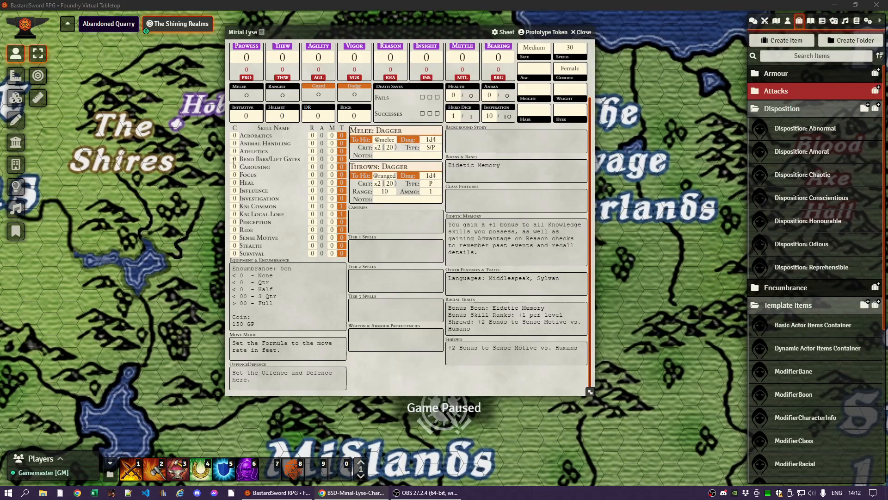
{"action": "left_click", "coordinate": [782, 109]}
{"action": "left_click", "coordinate": [778, 146]}
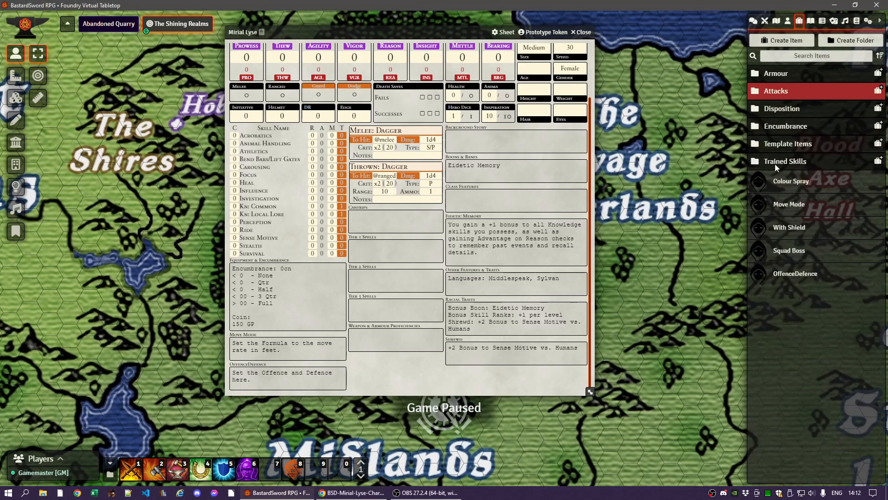
{"action": "left_click", "coordinate": [775, 163]}
{"action": "scroll", "coordinate": [800, 232], "scroll_direction": "down", "scroll_amount": 4}
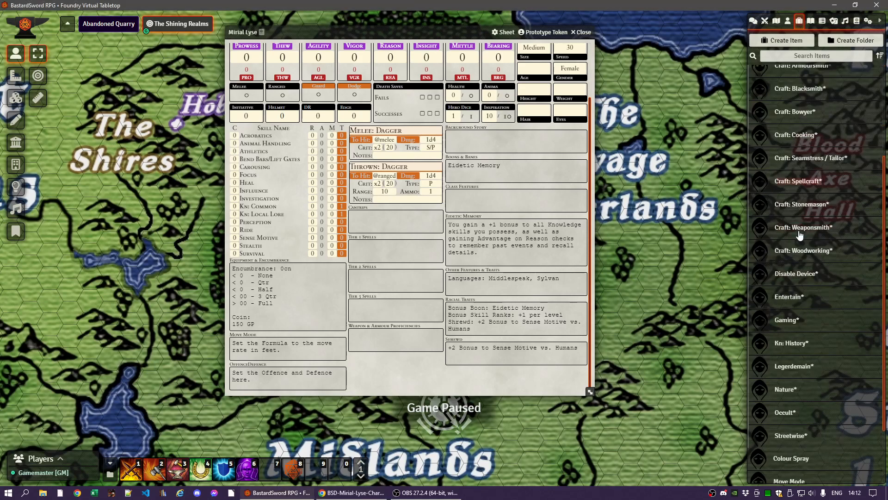
{"action": "scroll", "coordinate": [798, 235], "scroll_direction": "up", "scroll_amount": 1}
{"action": "left_click_drag", "start_coordinate": [785, 183], "coordinate": [296, 187]}
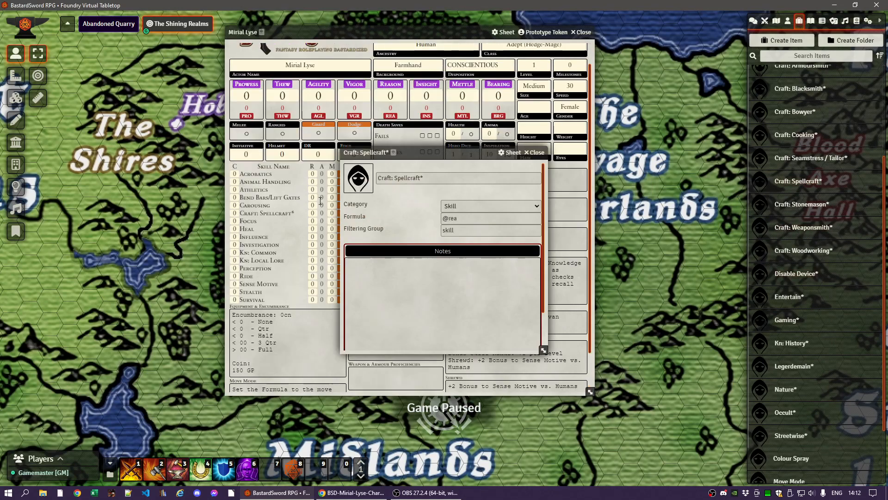
{"action": "left_click", "coordinate": [535, 153]}
Step: Add the Kn: History* trained skill to the character sheet and close its item window
{"action": "scroll", "coordinate": [813, 256], "scroll_direction": "down", "scroll_amount": 2}
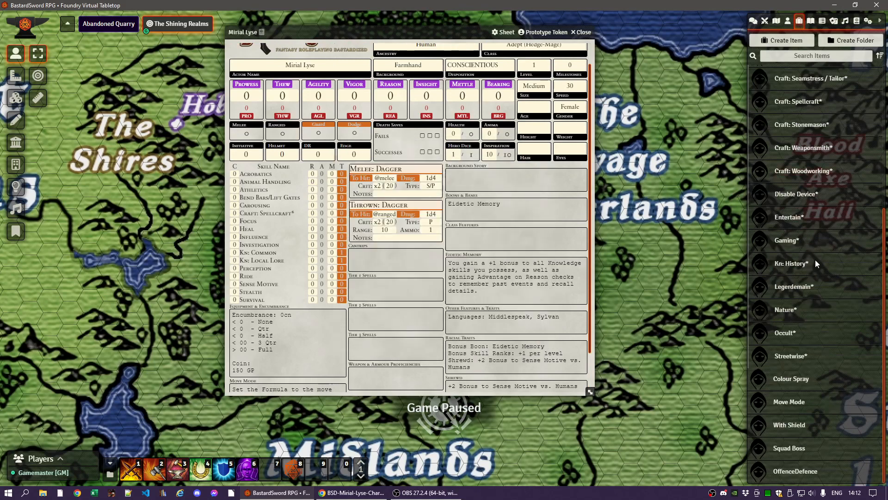
{"action": "left_click_drag", "start_coordinate": [815, 260], "coordinate": [285, 232]}
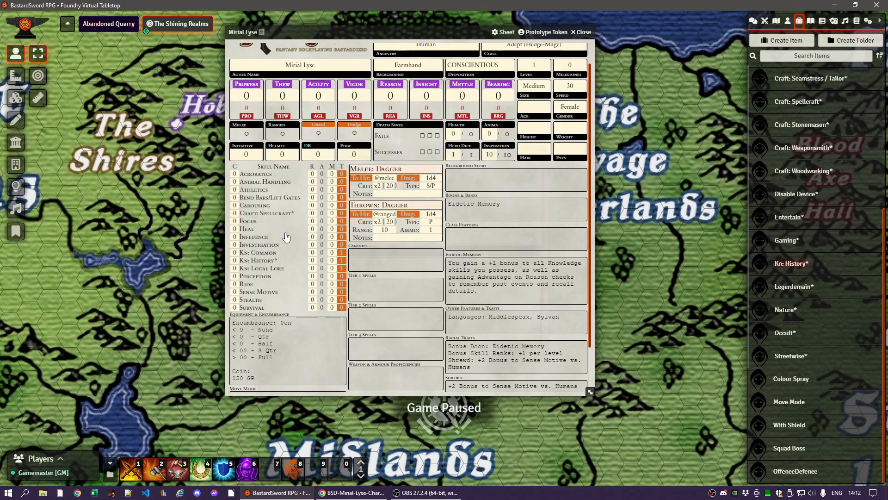
{"action": "left_click", "coordinate": [535, 153]}
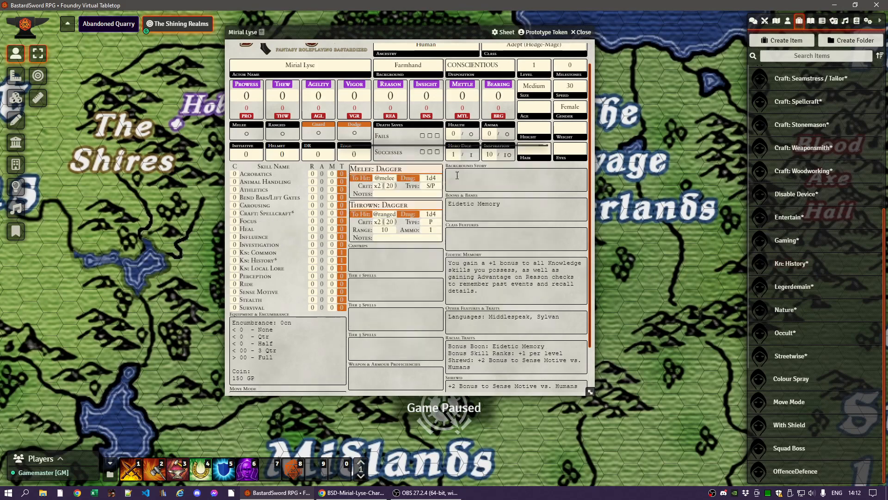
Step: Set the class value to 1 for Kn: Common, Kn: History*, Kn: Local Lore and Craft: Spellcraft*
{"action": "left_click", "coordinate": [238, 252]}
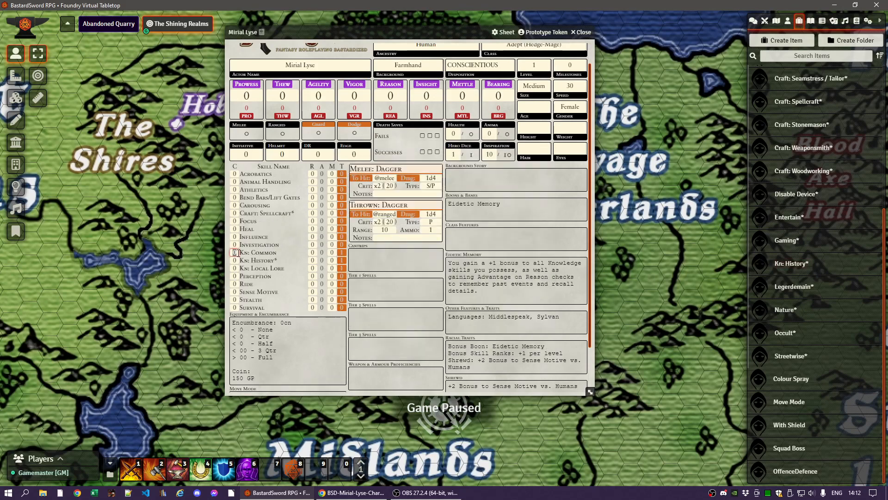
{"action": "type", "text": "1"}
{"action": "left_click", "coordinate": [236, 260]}
{"action": "type", "text": "1"}
{"action": "left_click", "coordinate": [237, 268]}
{"action": "type", "text": "1"}
{"action": "left_click", "coordinate": [234, 213]}
{"action": "type", "text": "1"}
Step: Add the Occult* trained skill to the character sheet and set its class value to 1
{"action": "left_click_drag", "start_coordinate": [789, 337], "coordinate": [298, 259]}
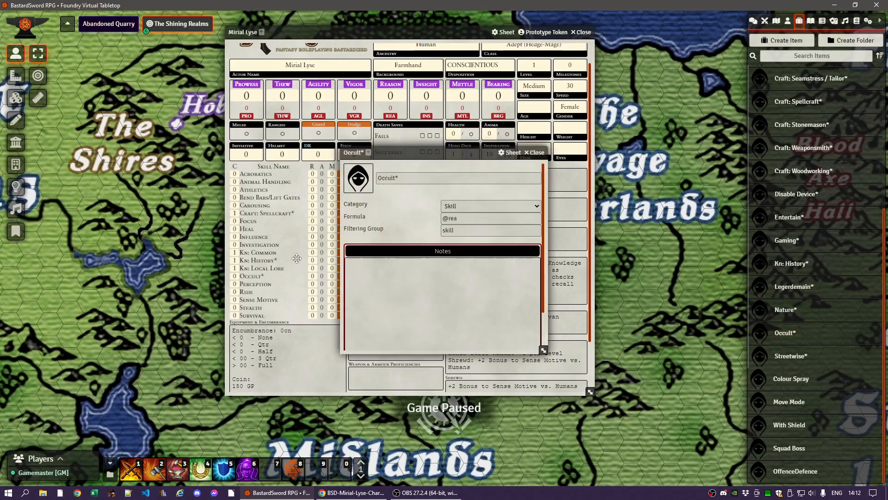
{"action": "left_click", "coordinate": [536, 153]}
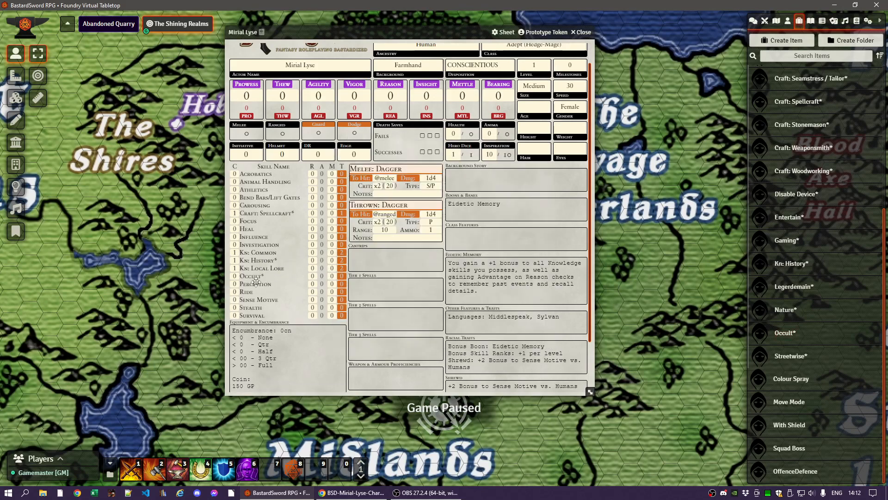
{"action": "left_click", "coordinate": [234, 276]}
{"action": "type", "text": "1"}
{"action": "left_click", "coordinate": [520, 309]}
{"action": "scroll", "coordinate": [804, 199], "scroll_direction": "up", "scroll_amount": 5}
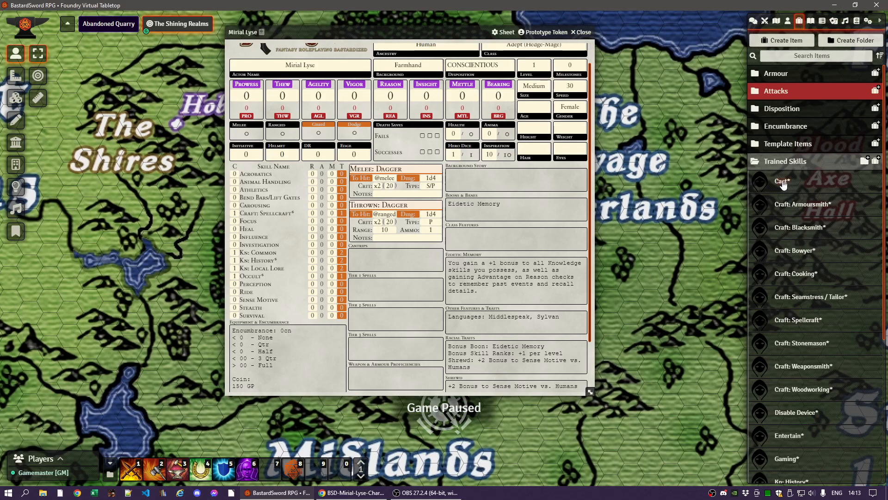
{"action": "left_click_drag", "start_coordinate": [782, 182], "coordinate": [272, 218]}
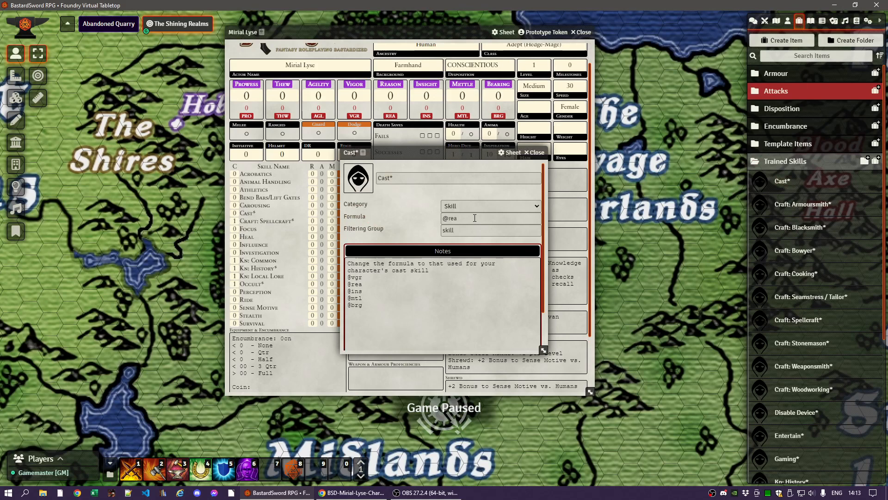
{"action": "triple_click", "coordinate": [474, 218]}
{"action": "type", "text": "@ins"}
{"action": "left_click_drag", "start_coordinate": [364, 306], "coordinate": [361, 264]}
{"action": "key", "text": "BackSpace"}
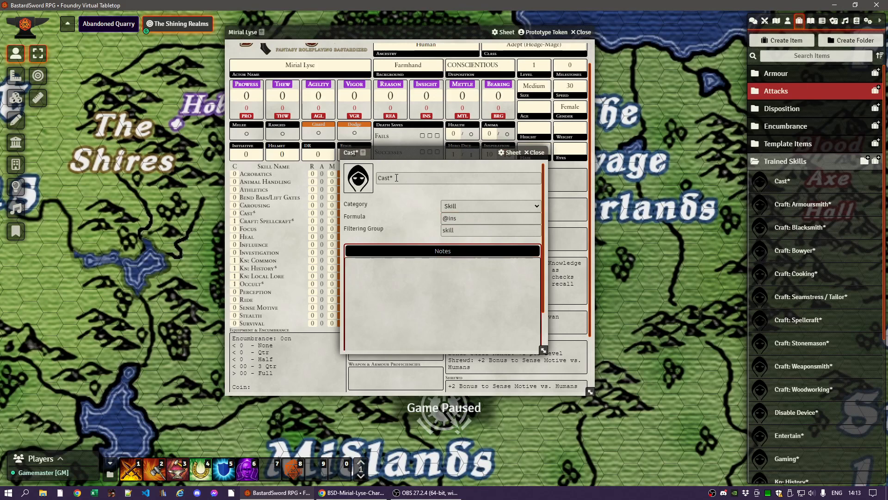
{"action": "left_click", "coordinate": [534, 152]}
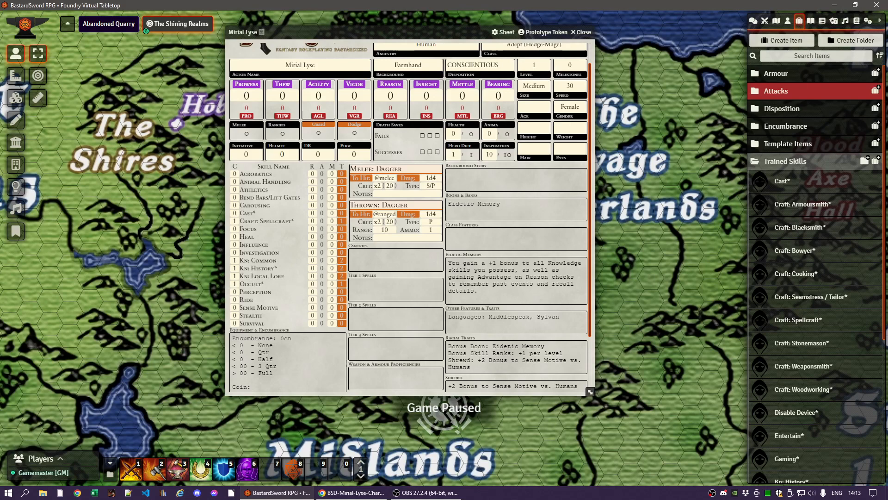
Step: Copy the Adept's weapon proficiencies from the rulebook PDF into the character's Weapon & Armour Proficiencies notes
{"action": "left_click_drag", "start_coordinate": [887, 55], "coordinate": [595, 32]}
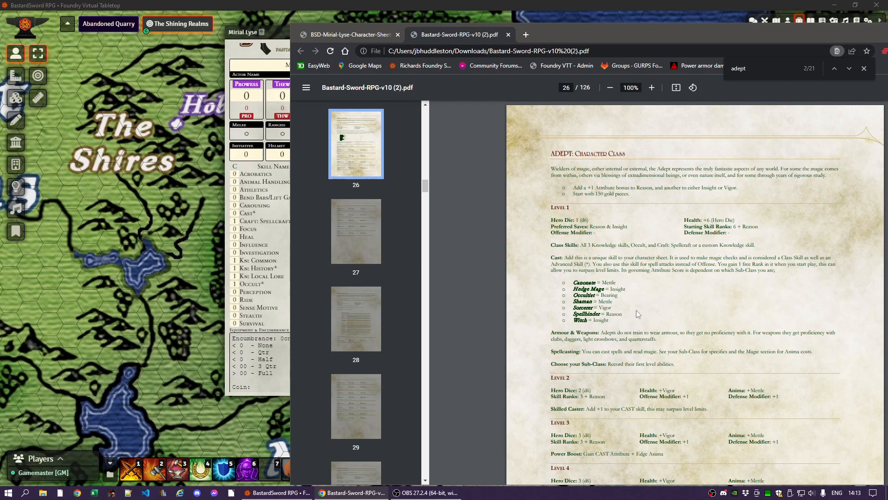
{"action": "scroll", "coordinate": [637, 311], "scroll_direction": "down", "scroll_amount": 1}
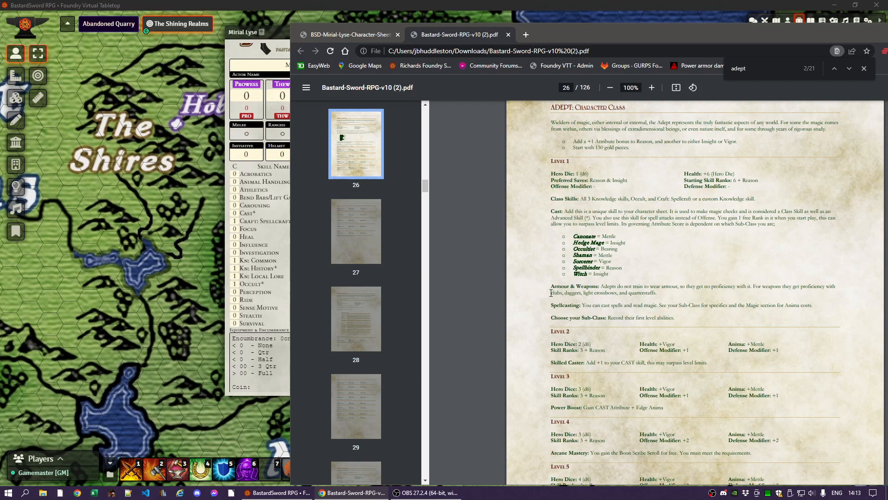
{"action": "left_click_drag", "start_coordinate": [555, 294], "coordinate": [657, 295]}
{"action": "key", "text": "ctrl+c"}
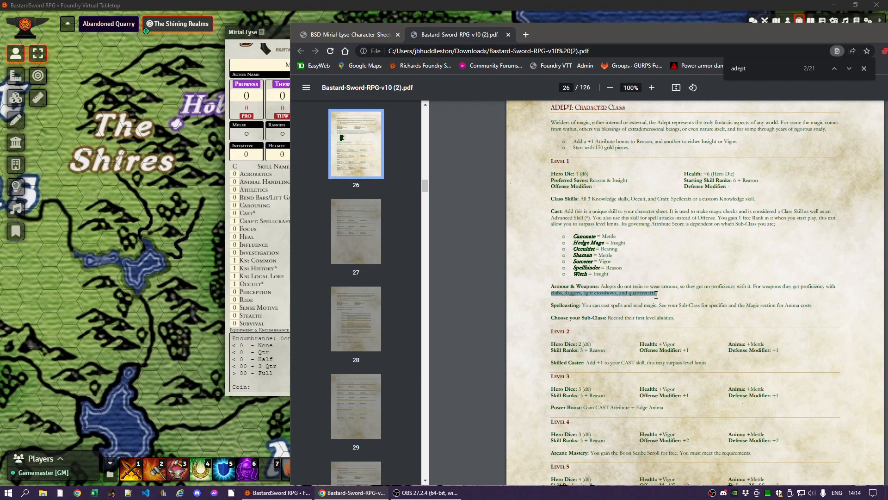
{"action": "left_click_drag", "start_coordinate": [565, 26], "coordinate": [879, 30]}
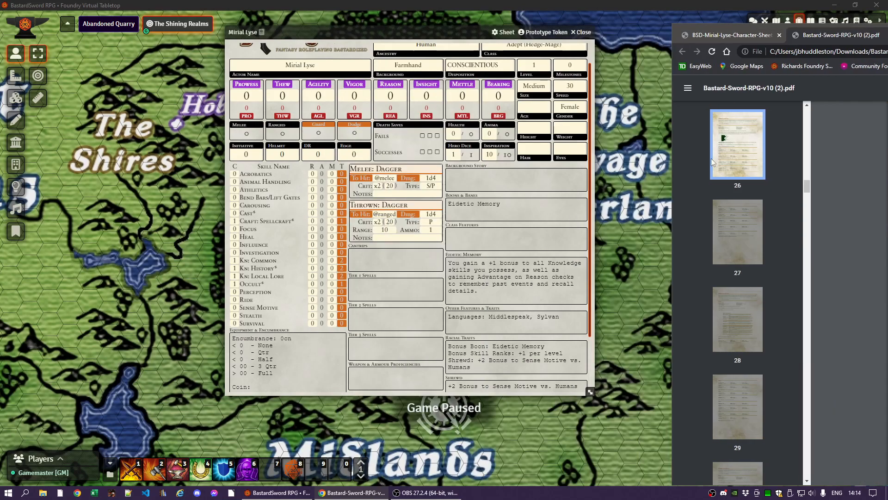
{"action": "left_click", "coordinate": [371, 341]}
{"action": "left_click", "coordinate": [368, 376]}
{"action": "key", "text": "ctrl+v"}
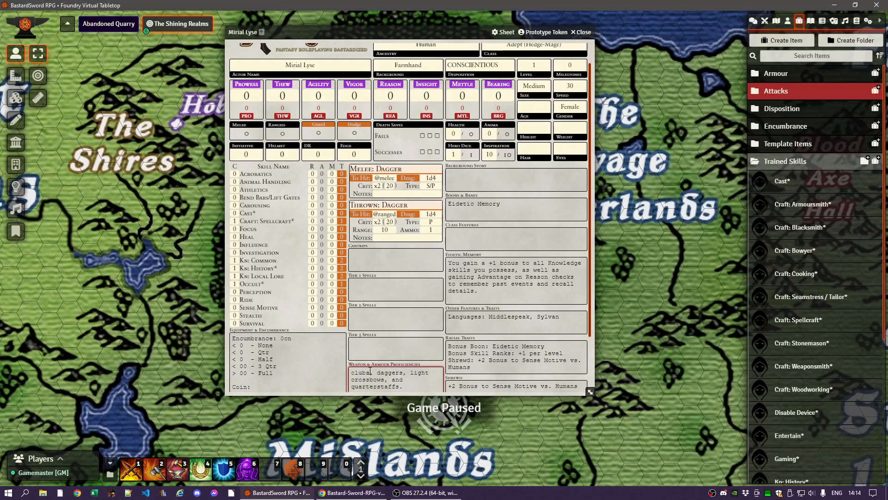
Step: Reformat the weapon proficiencies as one entry per line: clubs, daggers, light crossbows, quarterstaffs, without commas or "and"
{"action": "left_click", "coordinate": [370, 372]}
{"action": "key", "text": "Return"}
{"action": "key", "text": "Delete"}
{"action": "key", "text": "Delete"}
{"action": "left_click", "coordinate": [377, 379]}
{"action": "key", "text": "Return"}
{"action": "key", "text": "Delete"}
{"action": "key", "text": "Delete"}
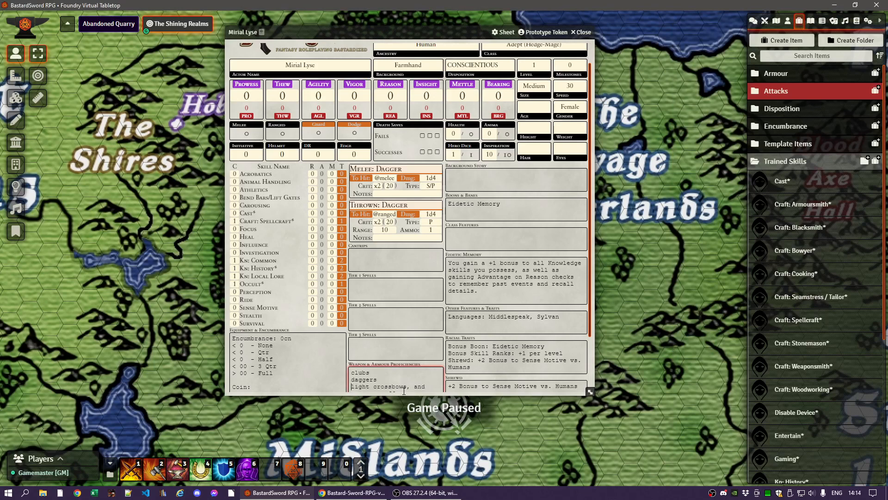
{"action": "left_click", "coordinate": [406, 386]}
{"action": "key", "text": "Return"}
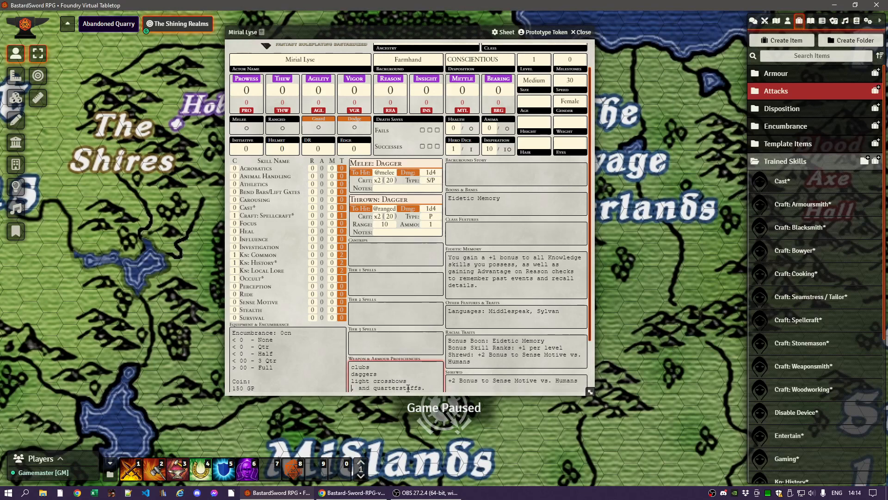
{"action": "key", "text": "Delete"}
{"action": "key", "text": "Delete"}
{"action": "key", "text": "Delete"}
{"action": "key", "text": "Delete"}
{"action": "key", "text": "Delete"}
{"action": "key", "text": "Delete"}
{"action": "left_click", "coordinate": [486, 371]}
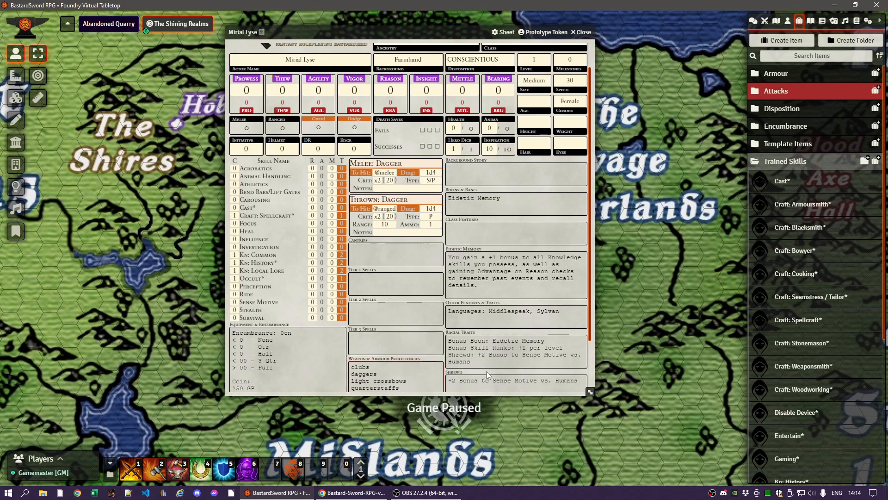
Step: Compare the attributes on the character's PDF sheet with the Adept's attribute bonuses in the rulebook
{"action": "scroll", "coordinate": [388, 341], "scroll_direction": "down", "scroll_amount": 1}
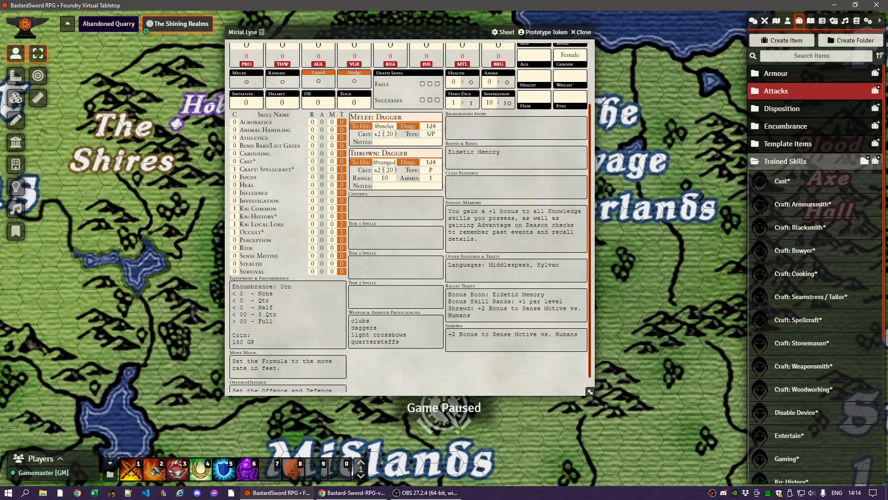
{"action": "left_click_drag", "start_coordinate": [887, 10], "coordinate": [714, 10]}
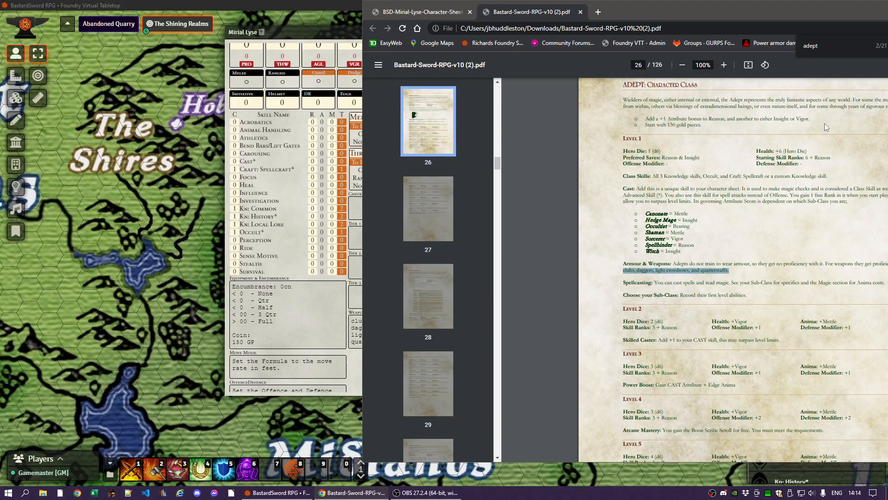
{"action": "left_click_drag", "start_coordinate": [699, 15], "coordinate": [632, 20]}
{"action": "left_click", "coordinate": [638, 34]}
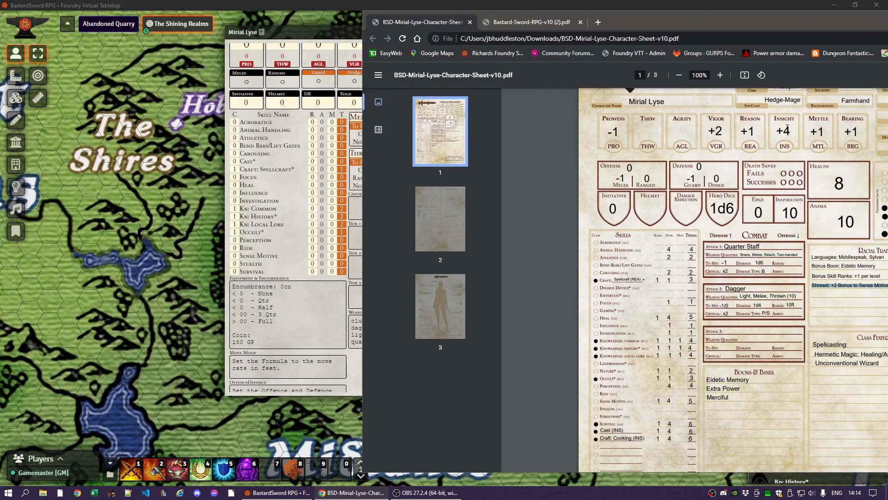
{"action": "left_click", "coordinate": [521, 23]}
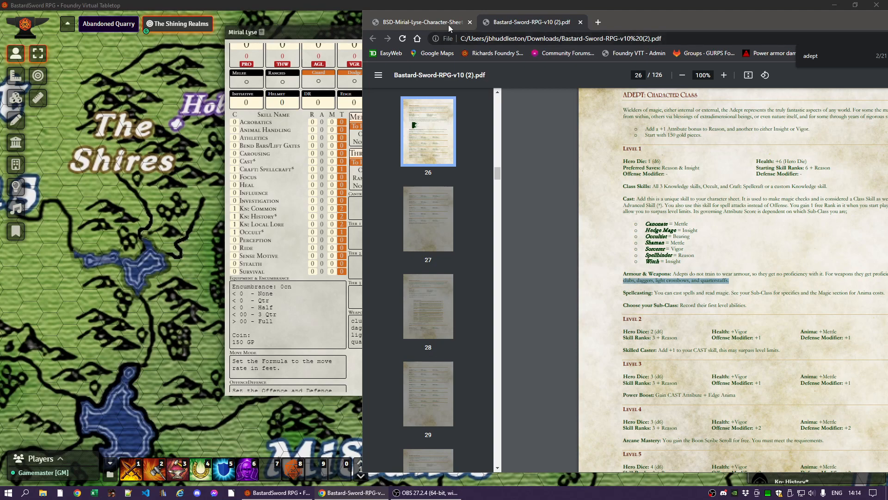
{"action": "left_click", "coordinate": [430, 23]}
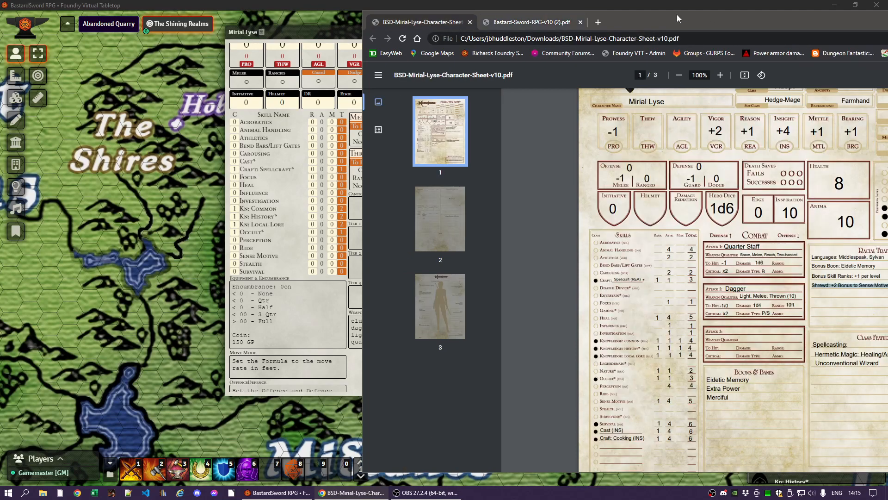
{"action": "left_click_drag", "start_coordinate": [673, 21], "coordinate": [887, 30]}
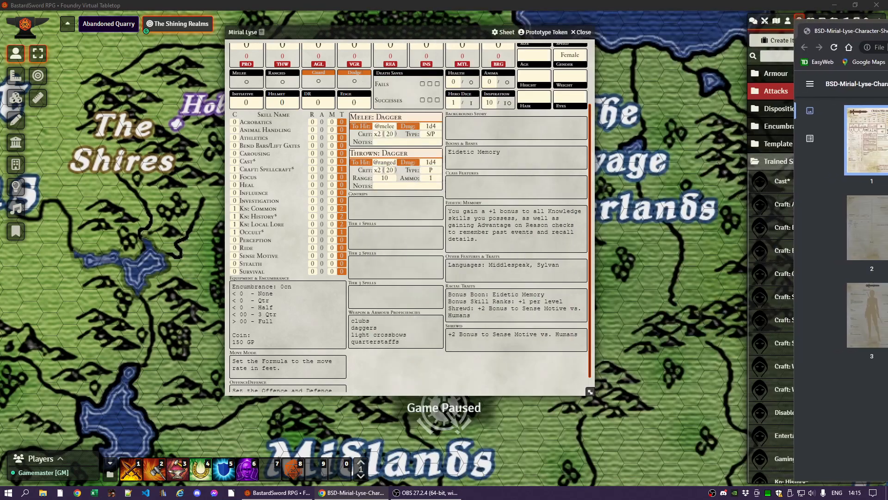
Step: Set the Reason and Insight attributes to 1 each on the Foundry character sheet
{"action": "scroll", "coordinate": [409, 85], "scroll_direction": "up", "scroll_amount": 2}
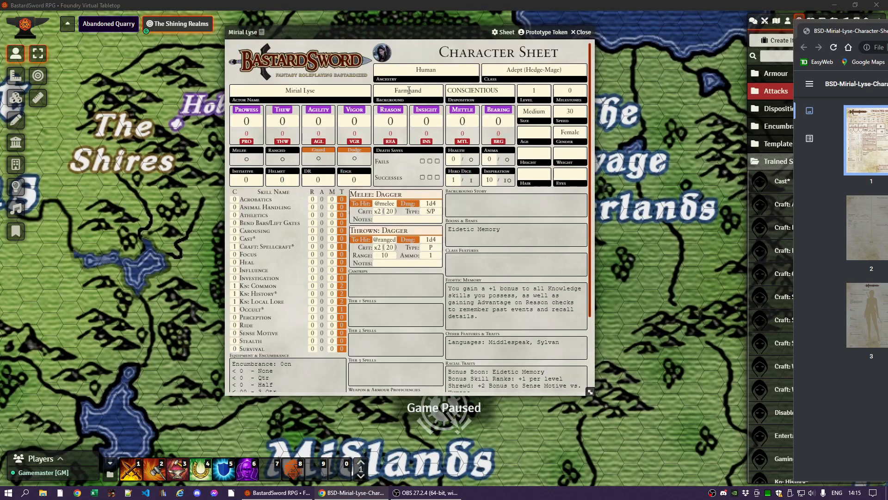
{"action": "left_click", "coordinate": [392, 122]}
{"action": "type", "text": "1"}
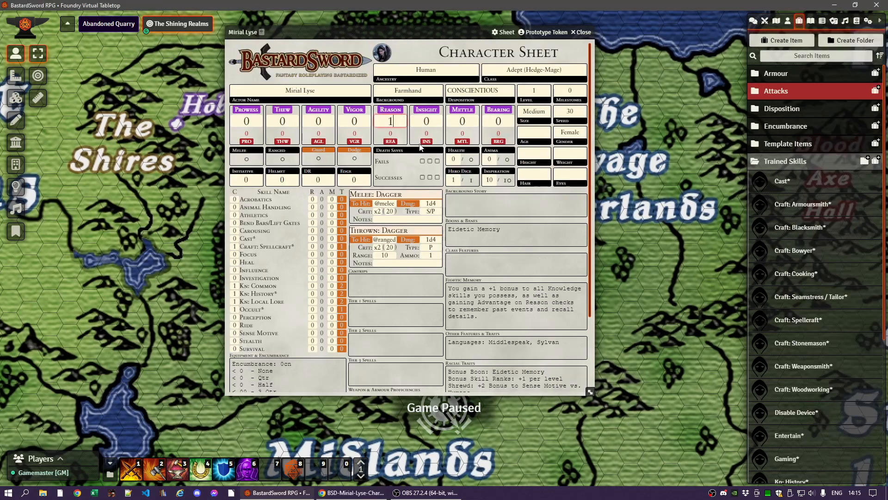
{"action": "left_click", "coordinate": [433, 122]}
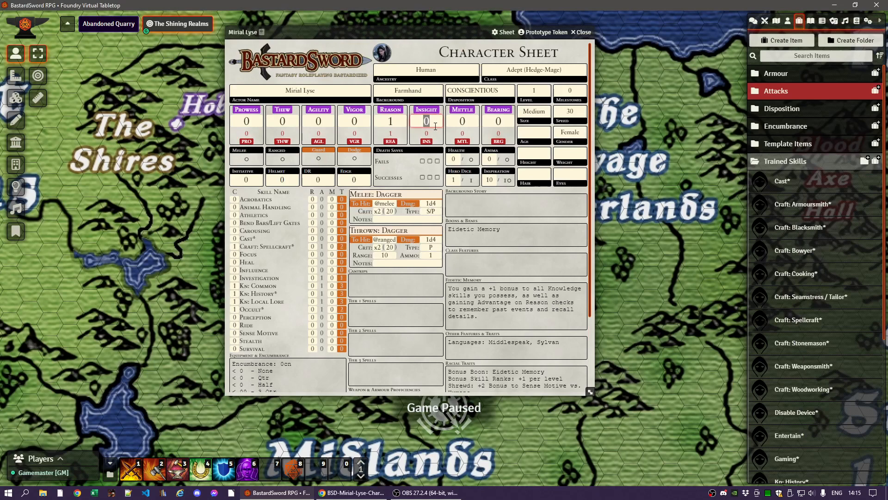
{"action": "type", "text": "1"}
{"action": "left_click", "coordinate": [518, 250]}
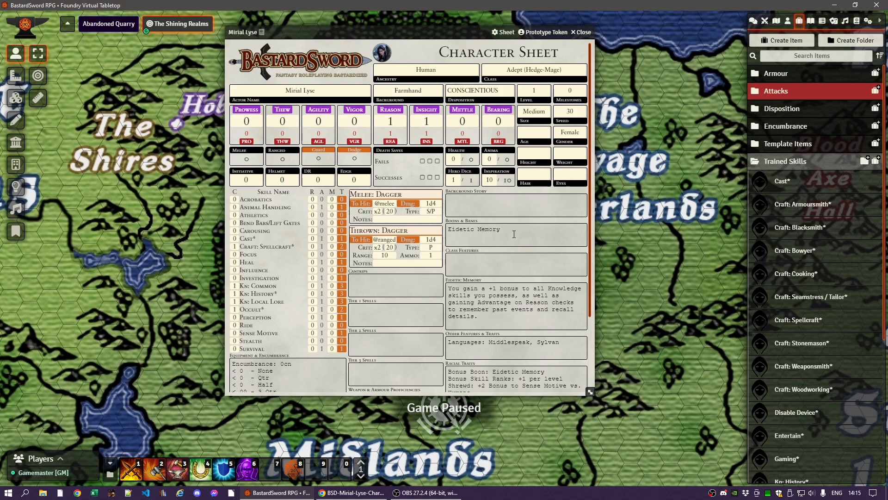
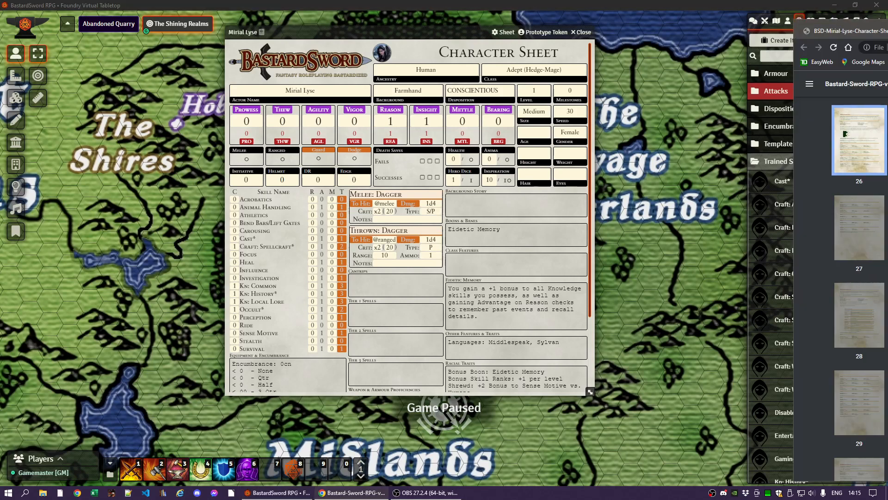
Step: Switch to the rulebook PDF and search it for "hedge mage"
{"action": "left_click_drag", "start_coordinate": [887, 27], "coordinate": [441, 31]}
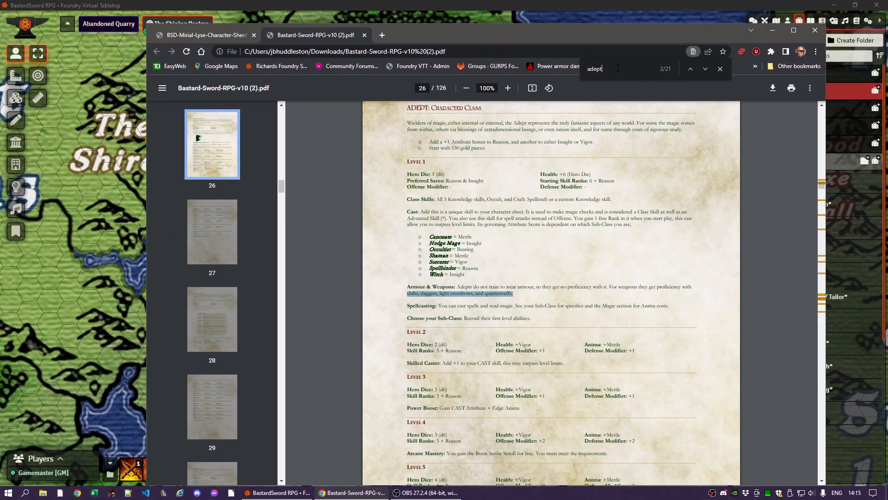
{"action": "left_click_drag", "start_coordinate": [617, 69], "coordinate": [571, 69]}
{"action": "type", "text": "hedge mage"}
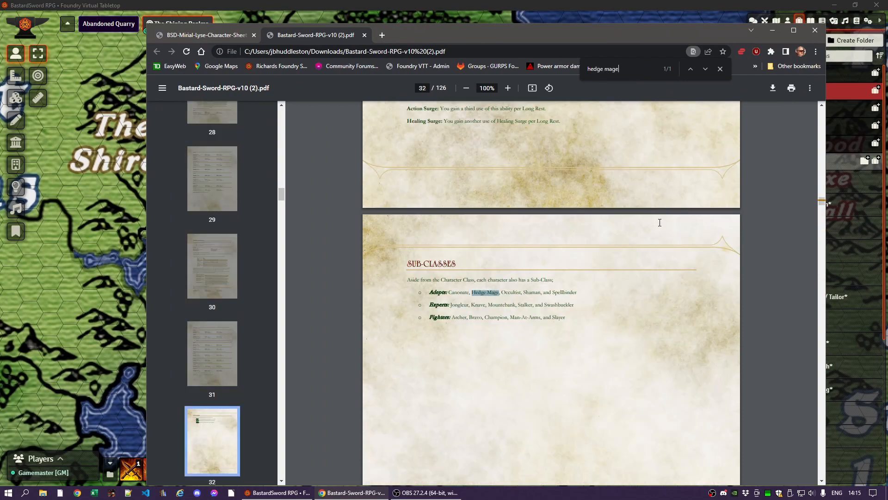
Step: Find the Hedge Mage sub-class entry in the rulebook, and search for the Adept character class description
{"action": "left_click", "coordinate": [704, 69]}
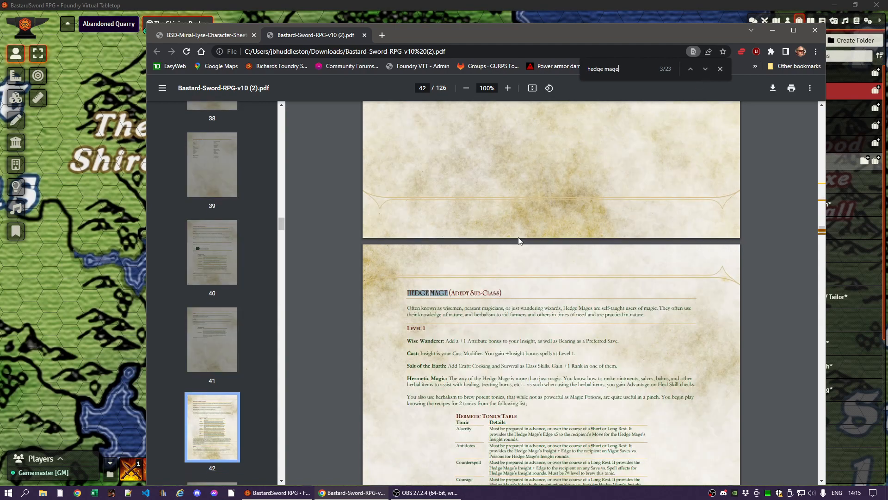
{"action": "scroll", "coordinate": [484, 252], "scroll_direction": "down", "scroll_amount": 3}
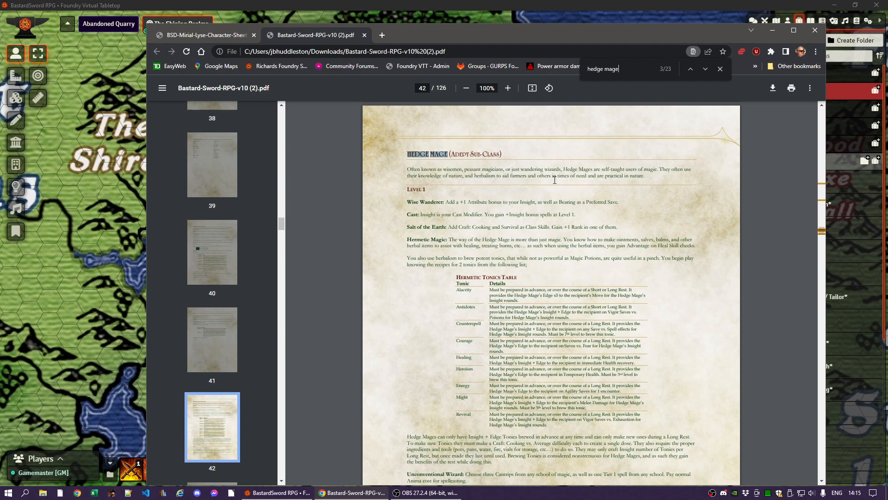
{"action": "key", "text": "ctrl+f"}
{"action": "type", "text": "adept"}
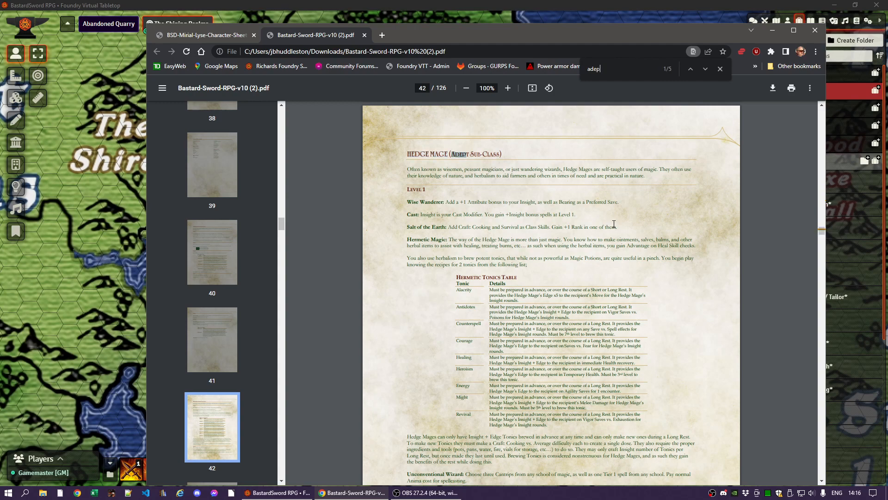
{"action": "left_click", "coordinate": [692, 67]}
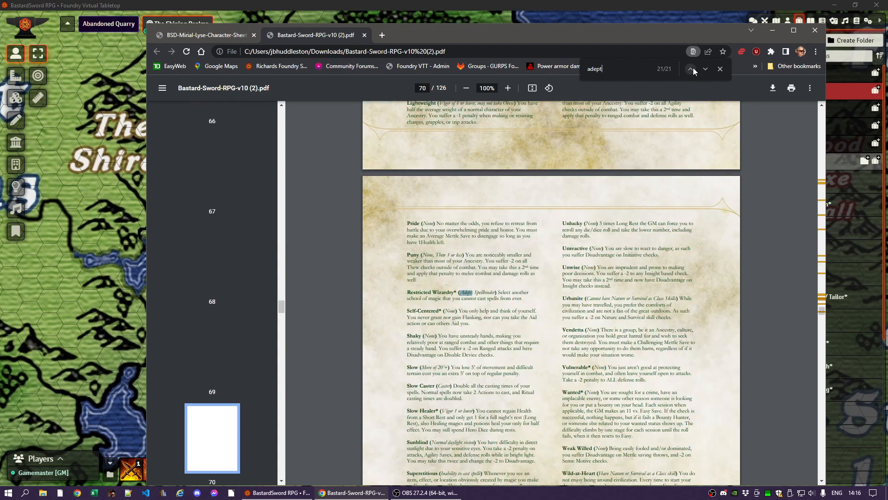
{"action": "left_click", "coordinate": [693, 68]}
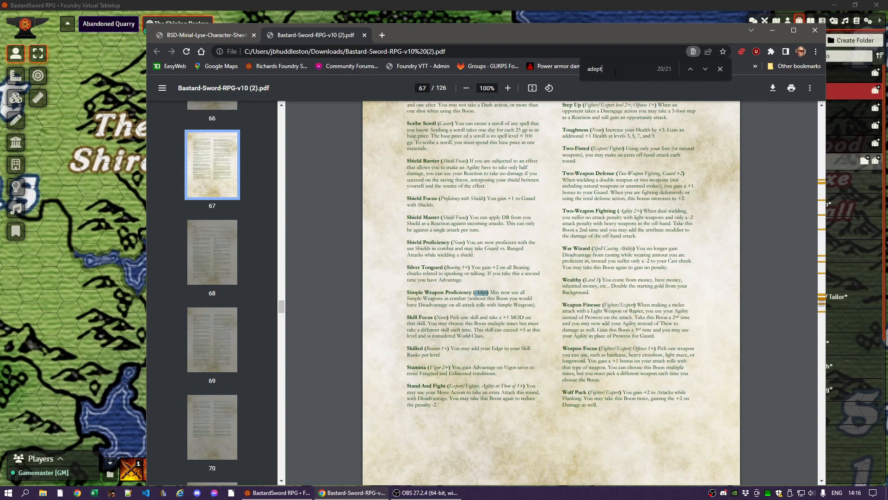
{"action": "type", "text": "charac"}
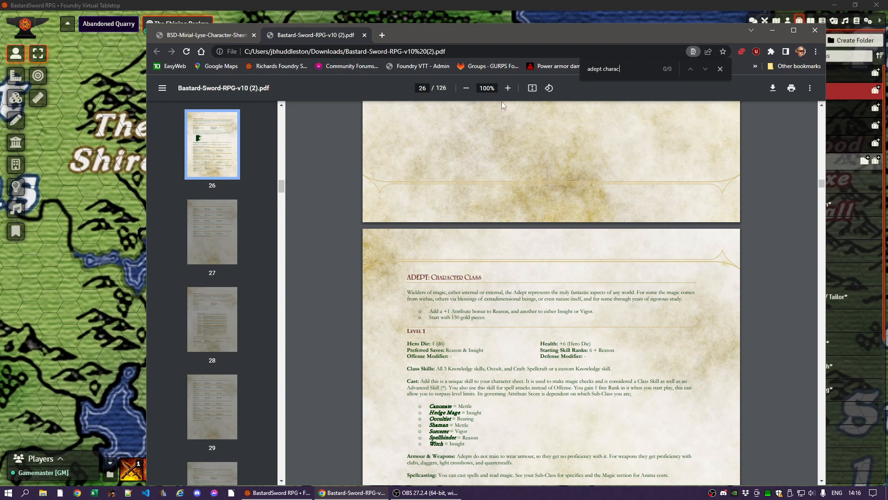
Step: Mark Reason and Insight as preferred saves on the Foundry character sheet
{"action": "left_click_drag", "start_coordinate": [418, 32], "coordinate": [887, 42]}
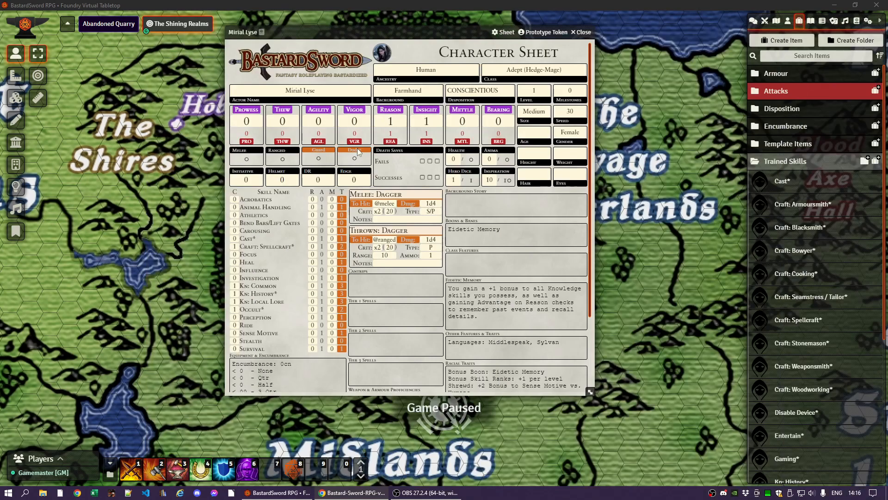
{"action": "double_click", "coordinate": [391, 133]}
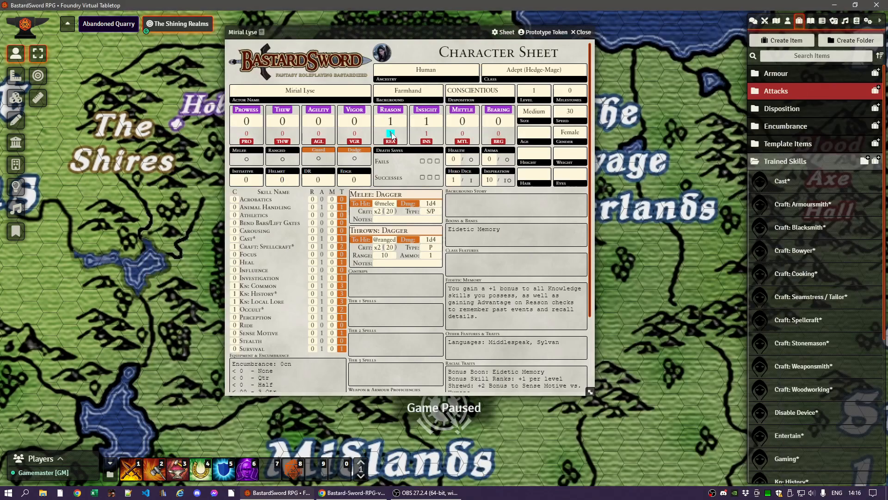
{"action": "double_click", "coordinate": [427, 134]}
Step: Return to the rulebook PDF, search for "hedge mage" and examine the sub-class's Level 1 features
{"action": "left_click_drag", "start_coordinate": [887, 30], "coordinate": [437, 23]}
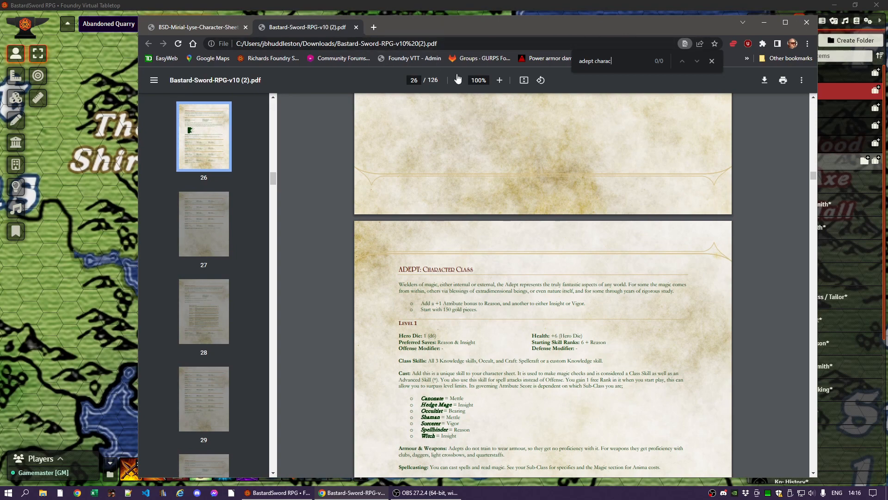
{"action": "triple_click", "coordinate": [612, 60]}
{"action": "type", "text": "hedge mage"}
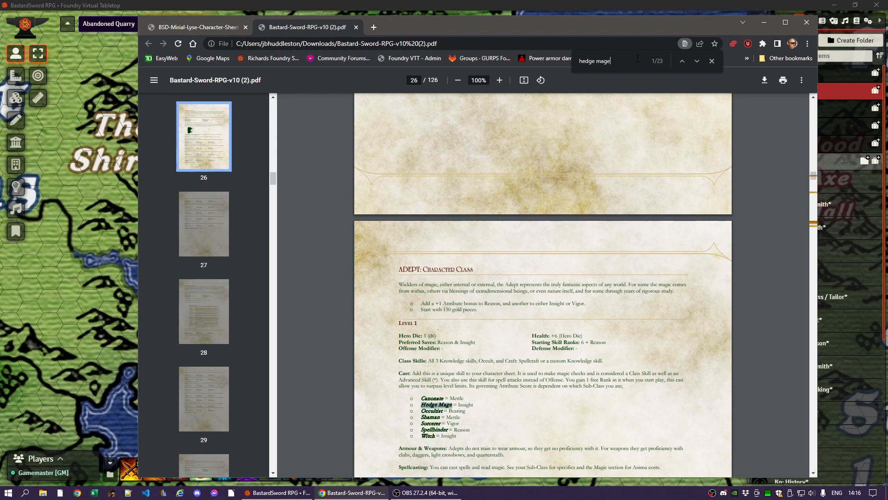
{"action": "left_click", "coordinate": [696, 61]}
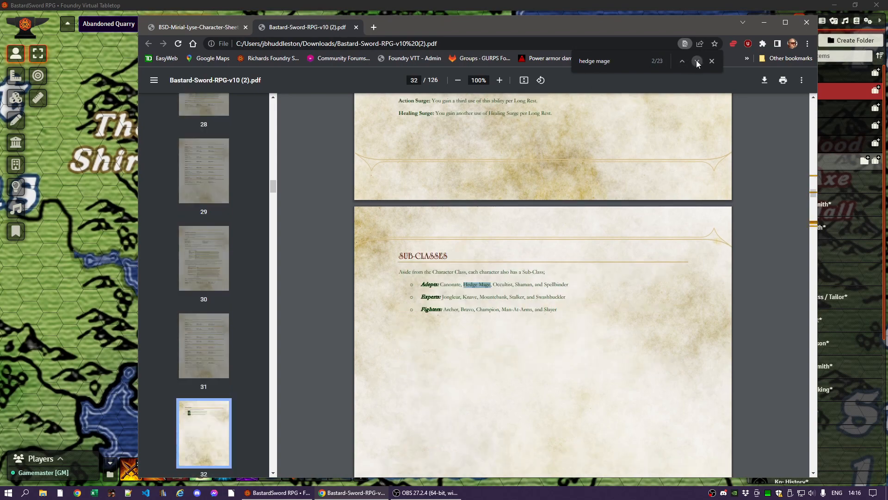
{"action": "left_click", "coordinate": [696, 61]}
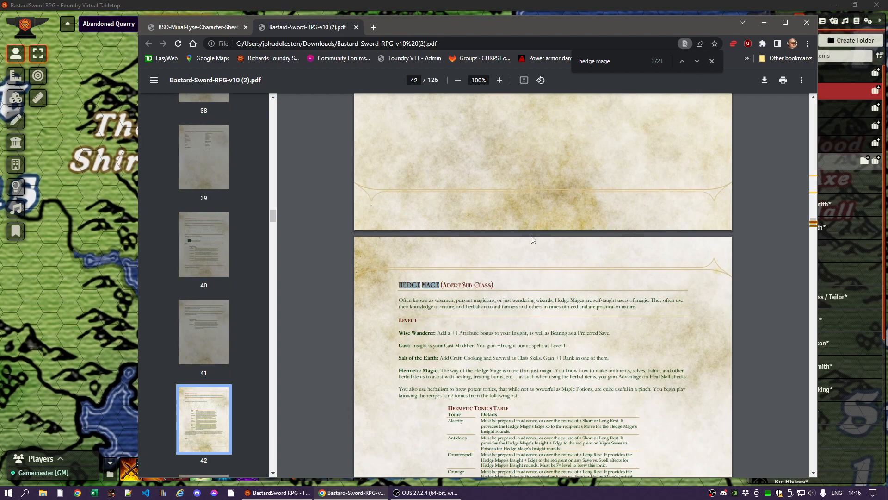
{"action": "scroll", "coordinate": [534, 238], "scroll_direction": "down", "scroll_amount": 2}
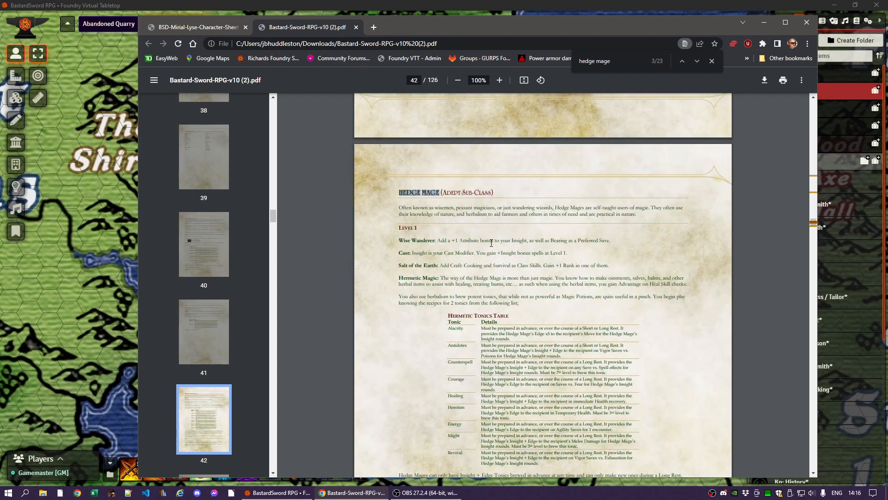
Step: On the Foundry character sheet, mark Bearing as a preferred save and set the Insight attribute to 2
{"action": "left_click_drag", "start_coordinate": [449, 30], "coordinate": [887, 33]}
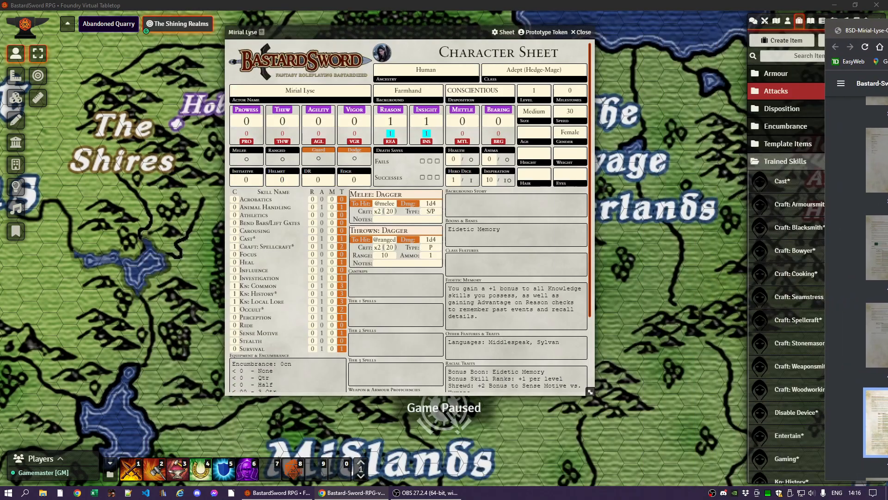
{"action": "left_click", "coordinate": [500, 134]}
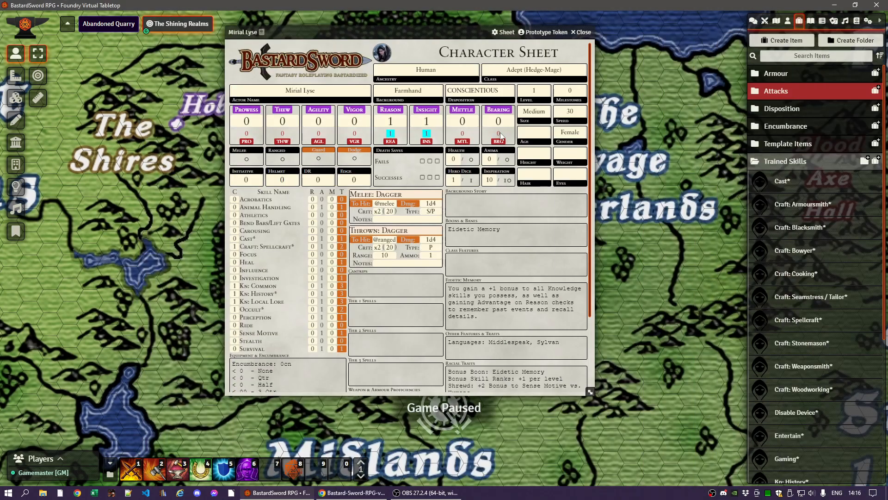
{"action": "left_click", "coordinate": [437, 119]}
{"action": "type", "text": "2"}
{"action": "left_click", "coordinate": [507, 190]}
Step: Check the Hedge Mage's Cast entry in the rulebook and enter "+INS bonus spells at lvl 1" as a class feature in Foundry
{"action": "left_click_drag", "start_coordinate": [887, 25], "coordinate": [489, 16]}
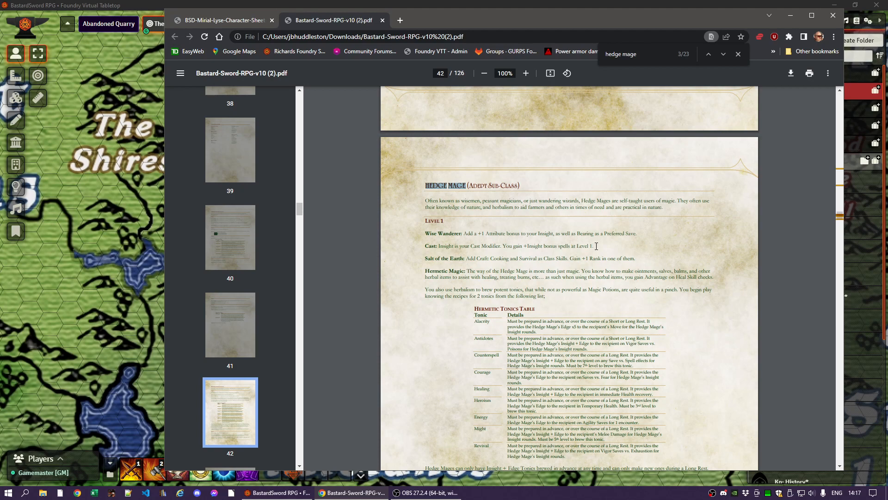
{"action": "left_click_drag", "start_coordinate": [444, 21], "coordinate": [887, 42]}
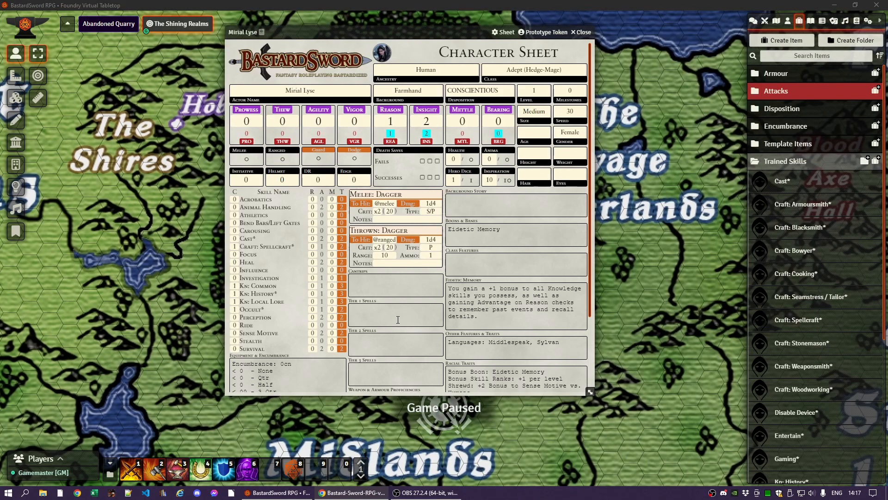
{"action": "left_click", "coordinate": [398, 320]}
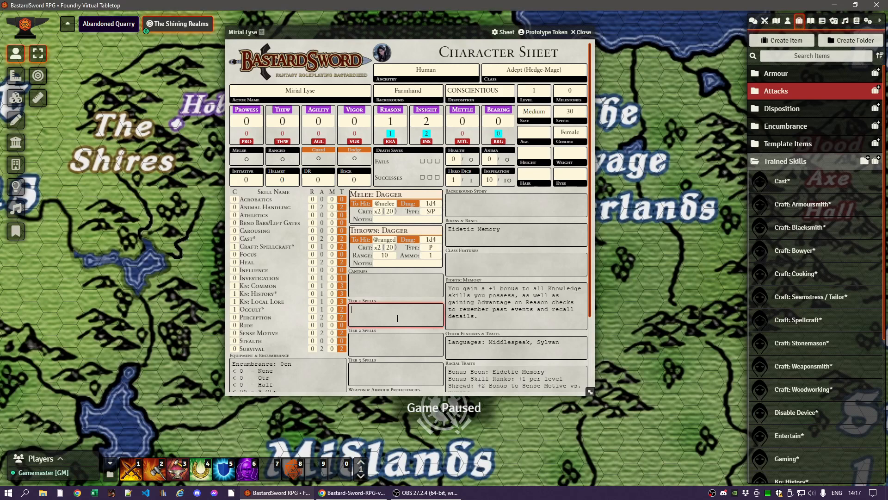
{"action": "left_click", "coordinate": [489, 260]}
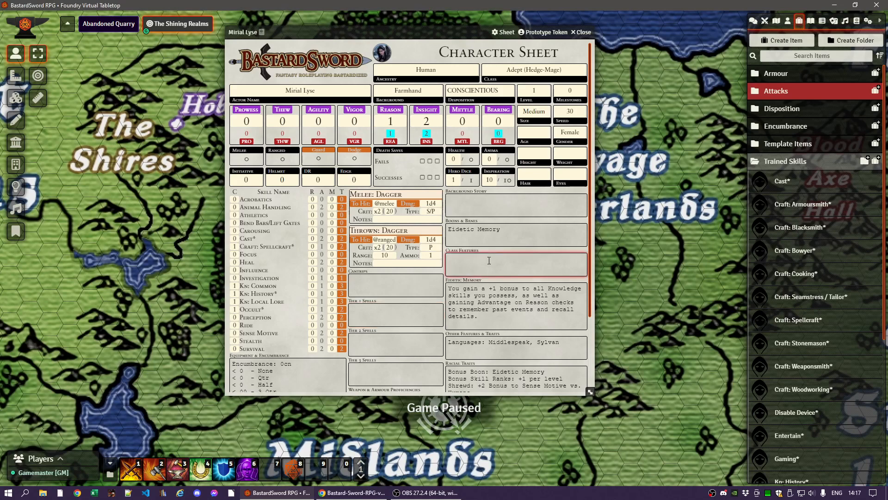
{"action": "type", "text": "+INS bonus spells at lvl1"}
{"action": "key", "text": "Left"}
{"action": "left_click", "coordinate": [539, 279]}
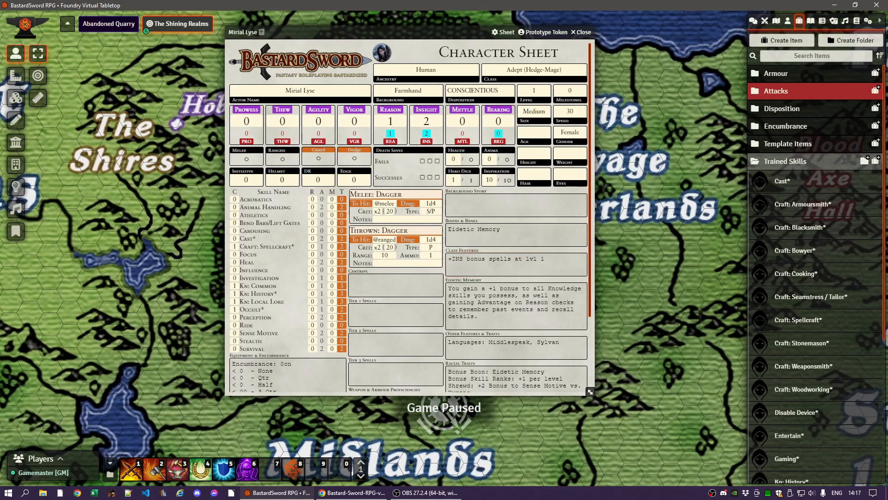
Step: Consult the Hedge Mage's Salt of the Earth entry and mark Survival as a class skill with 1 in Foundry
{"action": "left_click_drag", "start_coordinate": [887, 30], "coordinate": [677, 28]}
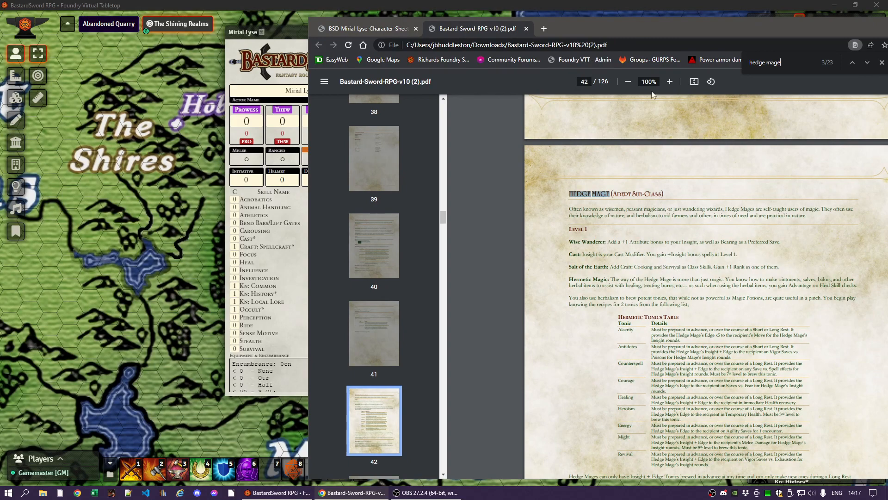
{"action": "left_click_drag", "start_coordinate": [593, 33], "coordinate": [887, 33]}
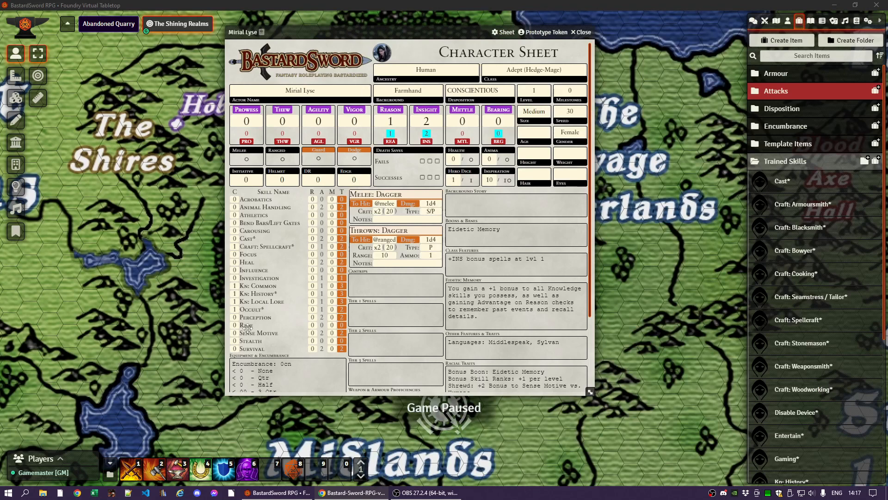
{"action": "left_click", "coordinate": [234, 348]}
{"action": "type", "text": "1"}
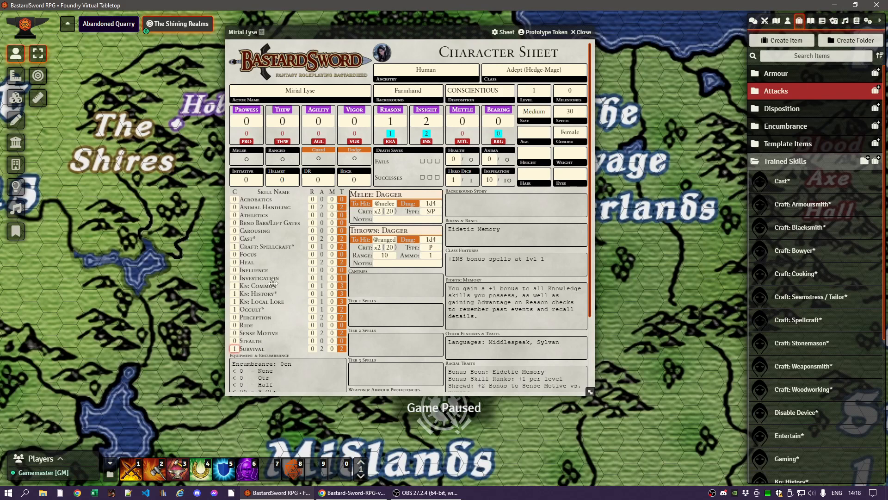
Step: Add the Craft: Cooking* trained skill to the character sheet and mark it as a class skill with 1
{"action": "left_click_drag", "start_coordinate": [805, 276], "coordinate": [314, 246]}
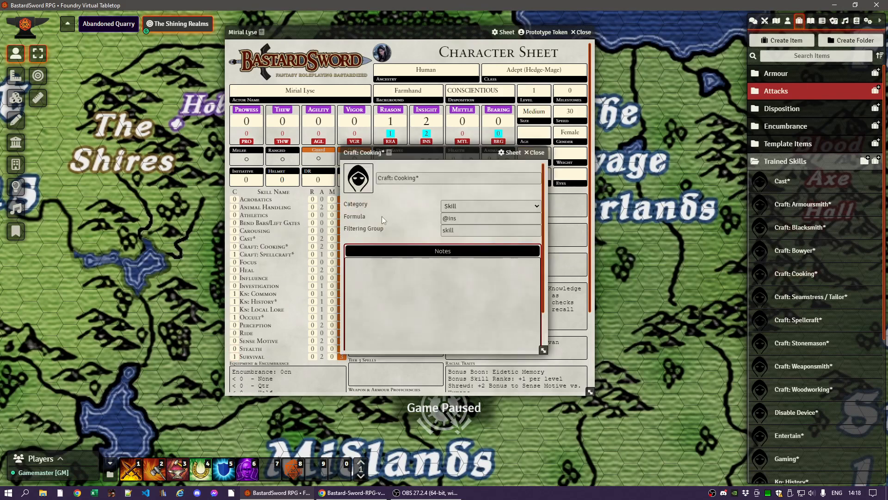
{"action": "left_click", "coordinate": [536, 153]}
{"action": "left_click", "coordinate": [240, 246]}
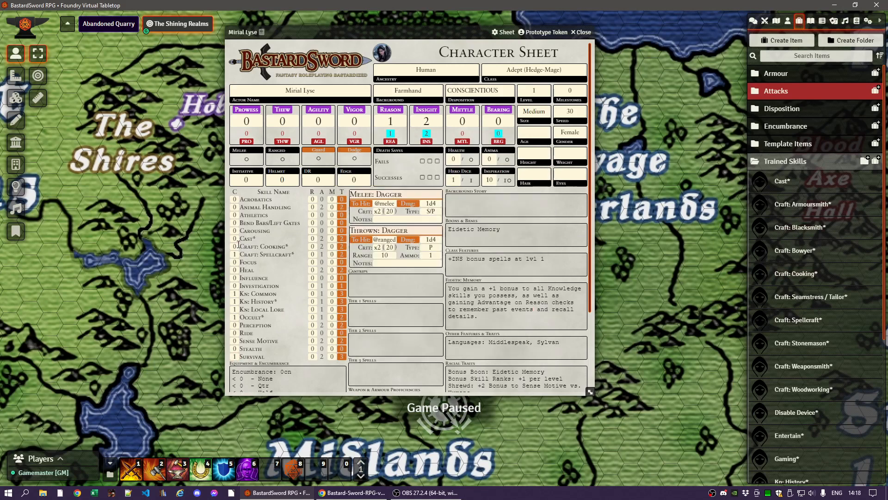
{"action": "type", "text": "1"}
Step: Check the skill ranks on the character's PDF sheet and set the Craft: Cooking* modifier to 1 in Foundry
{"action": "key", "text": "alt+Tab"}
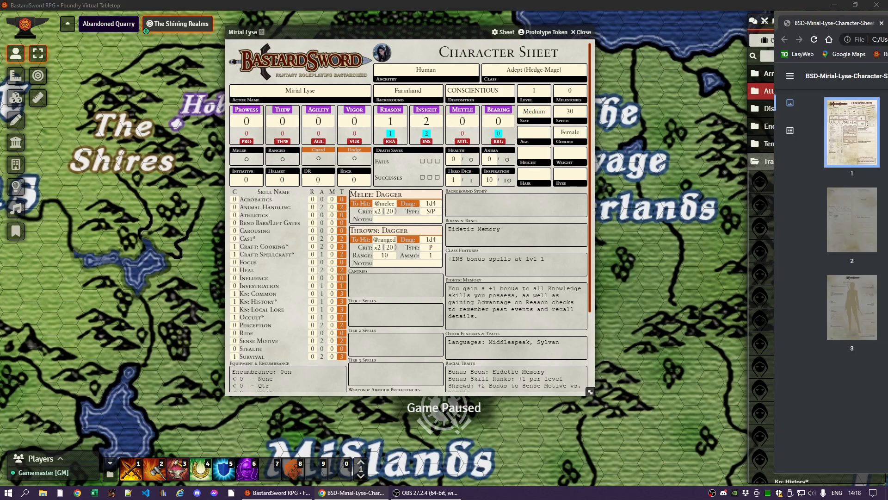
{"action": "left_click_drag", "start_coordinate": [887, 20], "coordinate": [587, 23]}
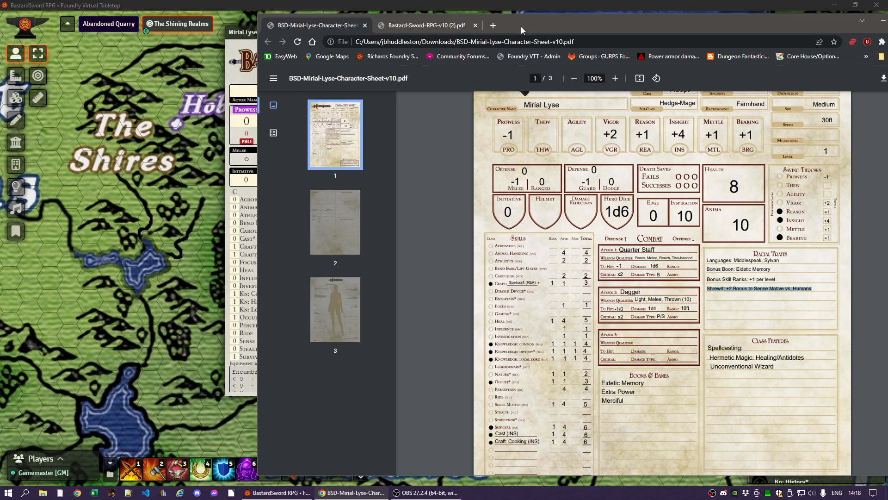
{"action": "key", "text": "alt+Tab"}
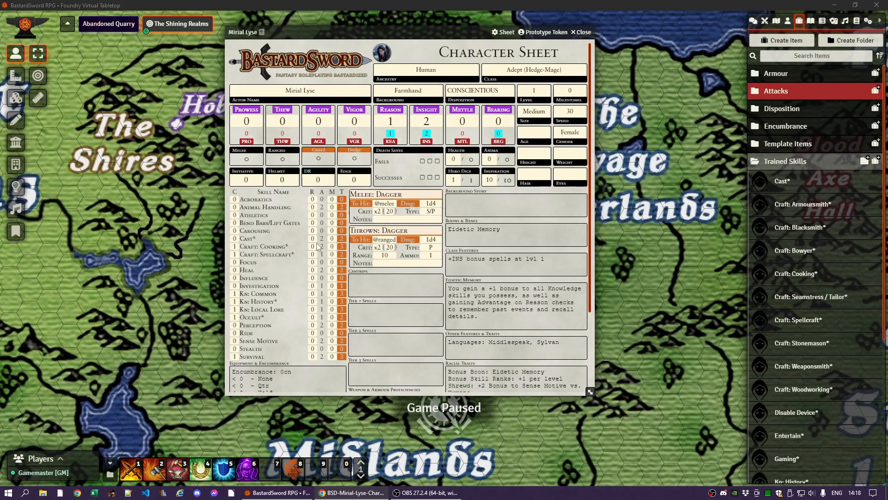
{"action": "left_click", "coordinate": [332, 246]}
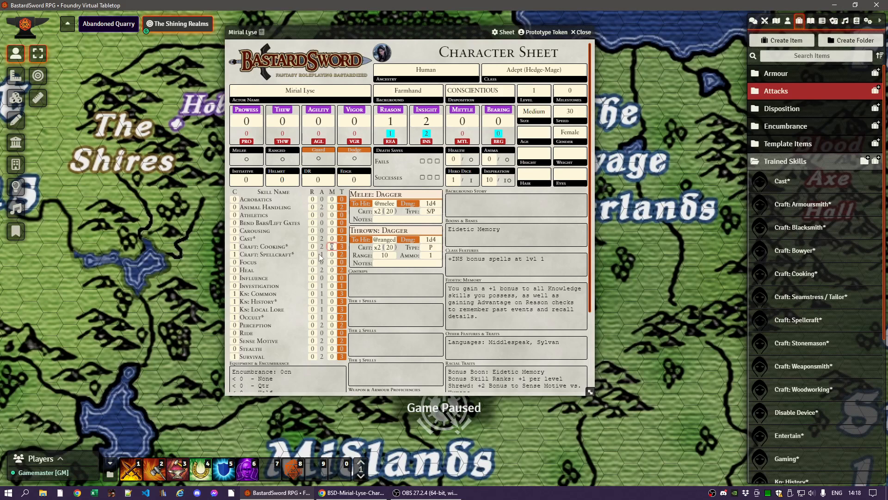
{"action": "type", "text": "1"}
{"action": "left_click", "coordinate": [413, 360]}
{"action": "left_click", "coordinate": [315, 246]}
{"action": "left_click", "coordinate": [517, 333]}
Step: Copy the Hedge Mage's Level 1 features, from Wise Wanderer through the first Hermetic Magic paragraph, from the rulebook PDF
{"action": "left_click_drag", "start_coordinate": [887, 19], "coordinate": [539, 9]}
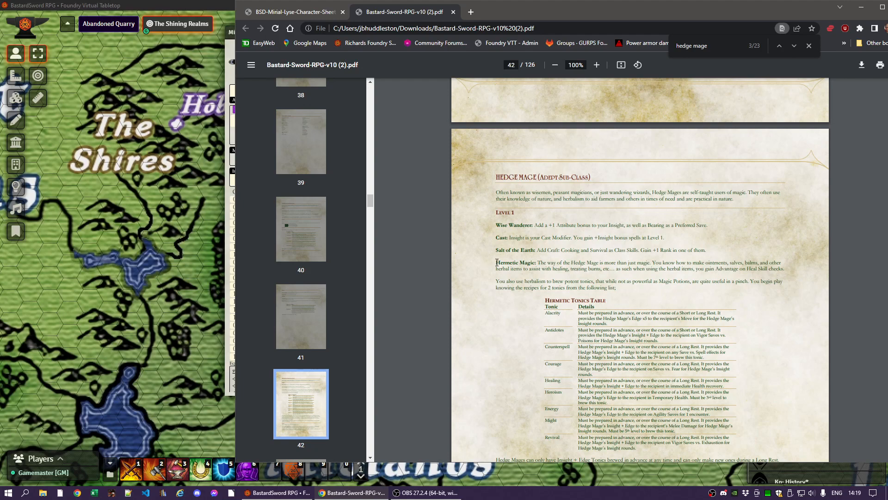
{"action": "left_click_drag", "start_coordinate": [496, 262], "coordinate": [787, 274]}
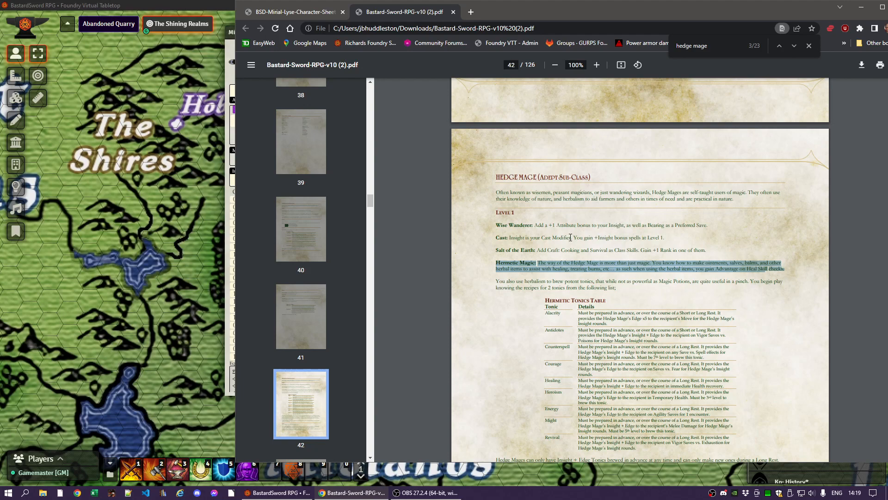
{"action": "left_click", "coordinate": [554, 245]}
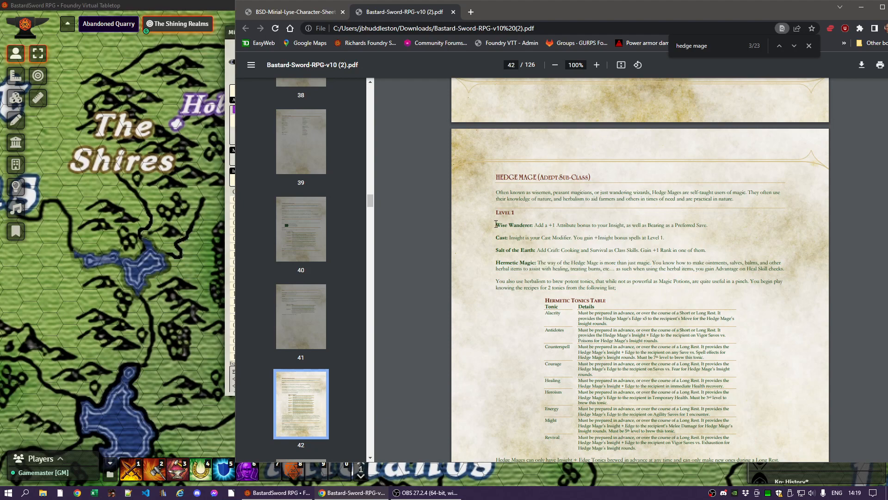
{"action": "left_click_drag", "start_coordinate": [496, 224], "coordinate": [806, 273]}
{"action": "key", "text": "ctrl+c"}
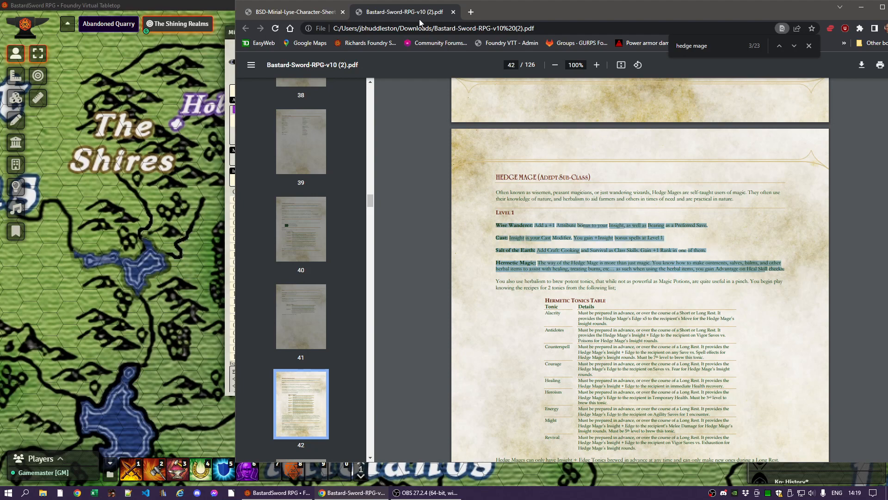
Step: Paste the copied features below the bonus spells line in Foundry's Class Features and reduce the Wise Wanderer entry to its name
{"action": "left_click_drag", "start_coordinate": [485, 10], "coordinate": [887, 10]}
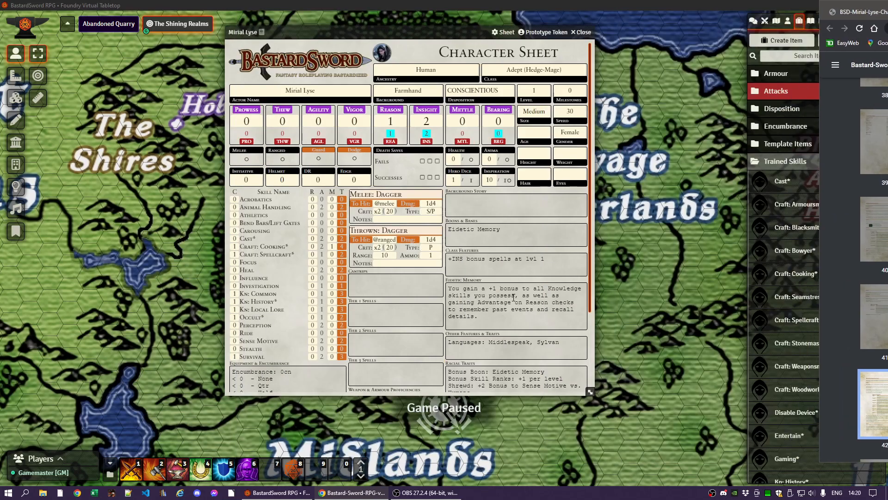
{"action": "left_click", "coordinate": [551, 259]}
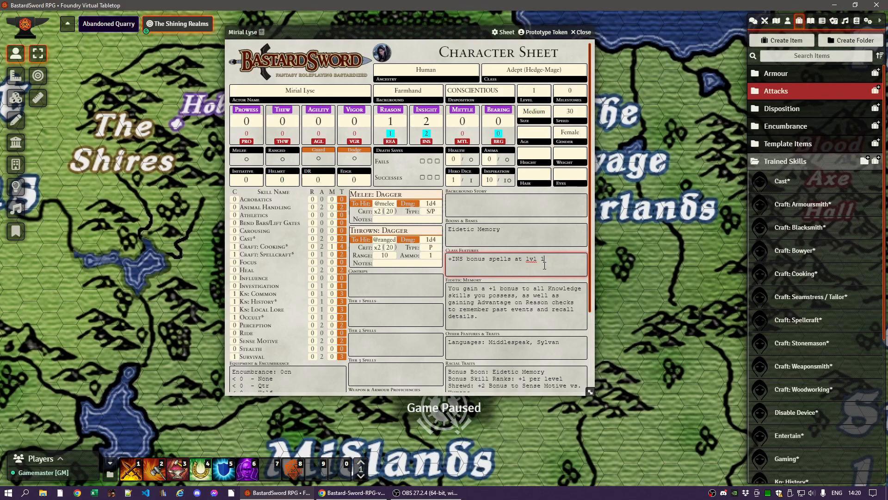
{"action": "key", "text": "Return"}
{"action": "key", "text": "ctrl+v"}
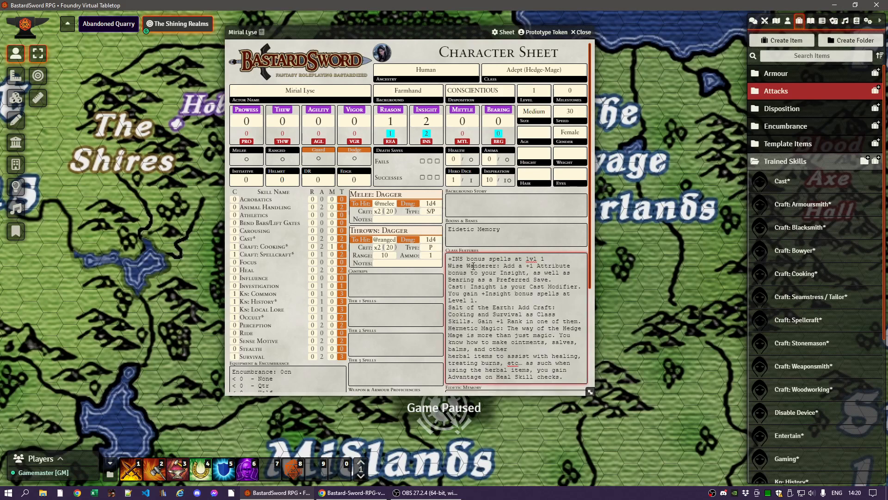
{"action": "left_click_drag", "start_coordinate": [499, 265], "coordinate": [552, 280]}
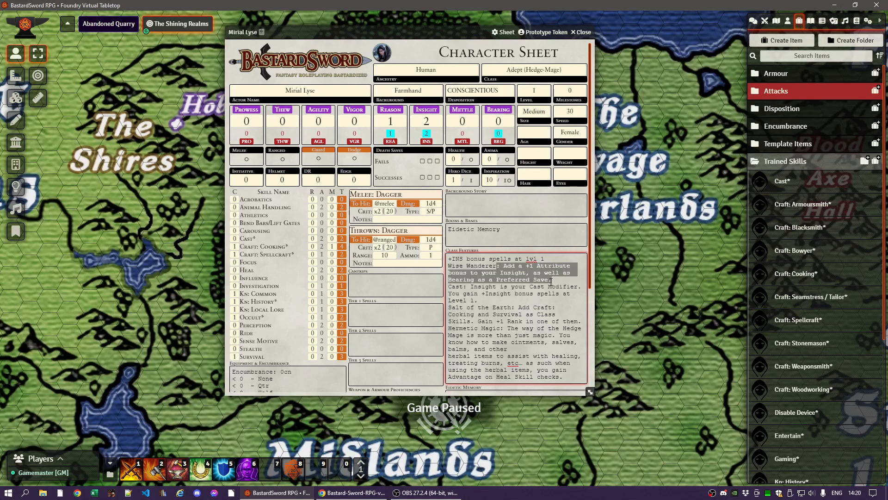
{"action": "key", "text": "BackSpace"}
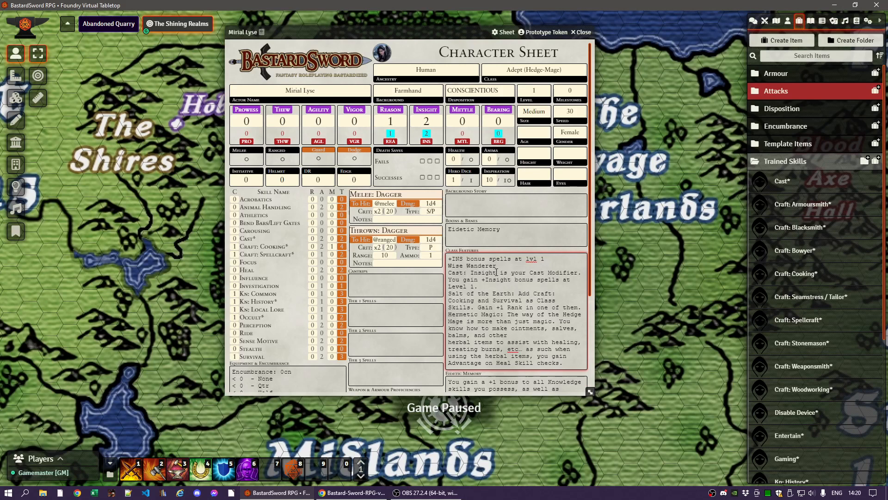
Step: Add "(INS)" after Cast in the Class Features text, before its colon
{"action": "left_click_drag", "start_coordinate": [496, 272], "coordinate": [497, 279]}
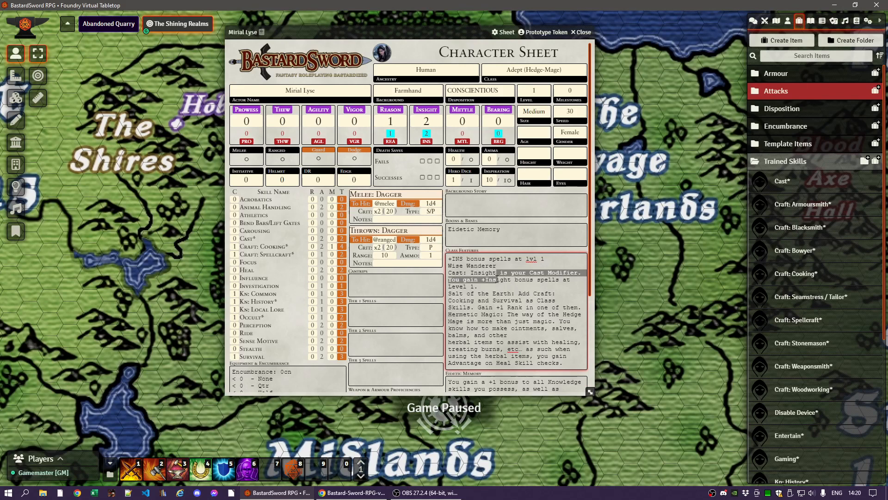
{"action": "left_click", "coordinate": [497, 273]}
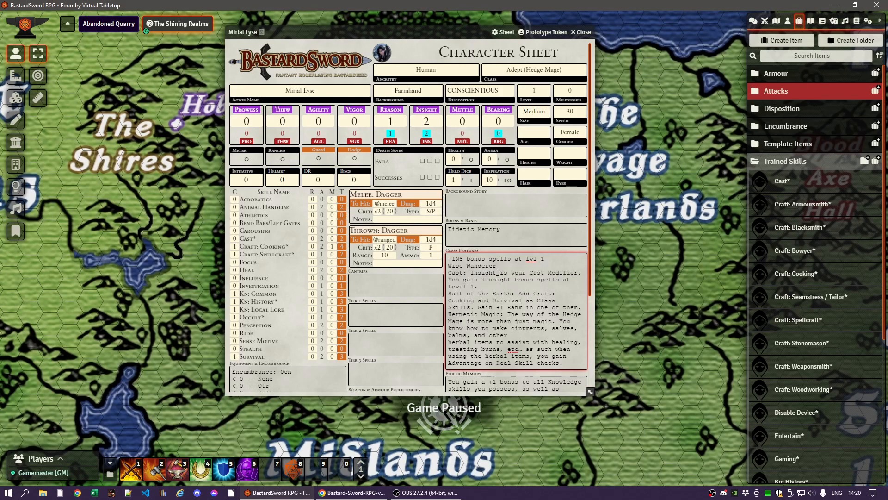
{"action": "left_click_drag", "start_coordinate": [497, 273], "coordinate": [504, 273]}
{"action": "left_click", "coordinate": [463, 273]}
{"action": "type", "text": "(INS"}
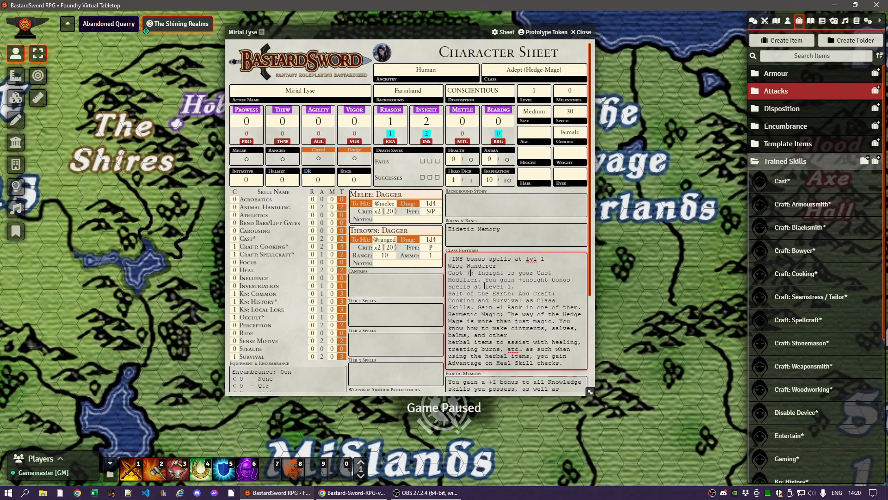
{"action": "type", "text": ")"}
Step: Replace the Cast entry's description with a copy of the bonus spells line, shortened to "+INS spells at lvl 1"
{"action": "left_click_drag", "start_coordinate": [447, 258], "coordinate": [566, 261]}
{"action": "key", "text": "ctrl+c"}
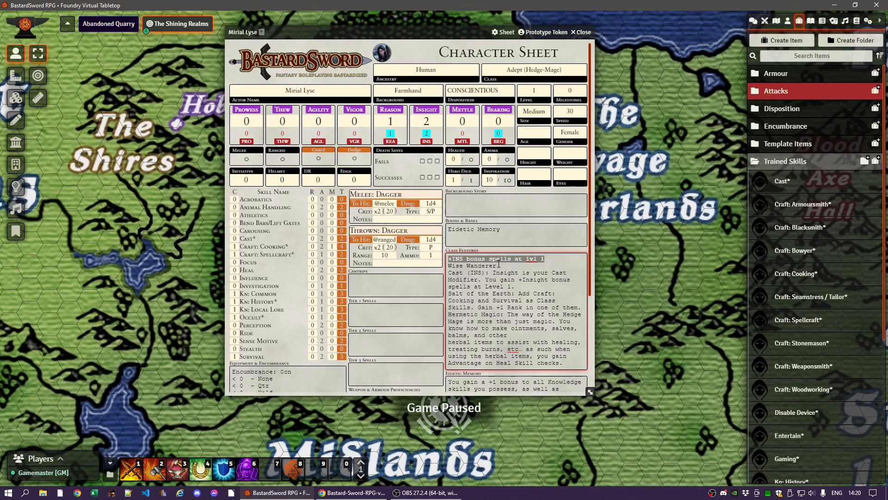
{"action": "left_click_drag", "start_coordinate": [493, 273], "coordinate": [516, 286]}
{"action": "key", "text": "ctrl+v"}
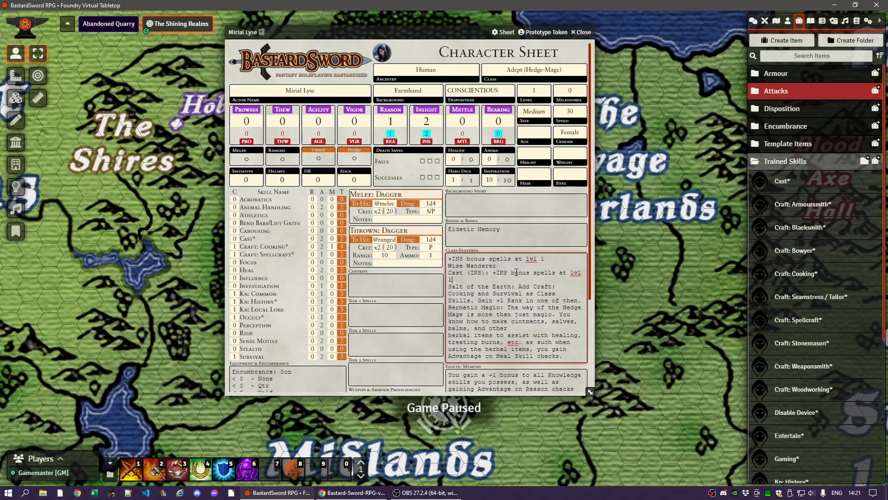
{"action": "double_click", "coordinate": [516, 273]}
{"action": "key", "text": "BackSpace"}
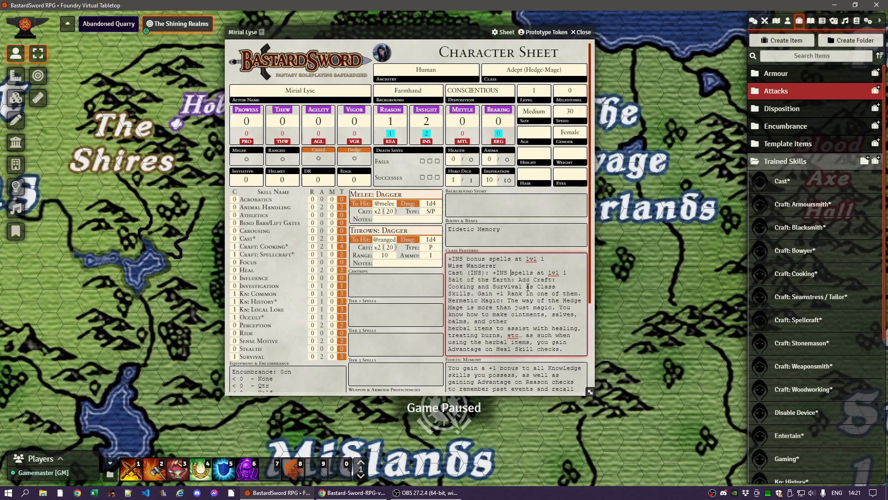
Step: Reword the Cast (INS) class feature to "+INS bonus spells at L1" and remove the description after "Salt of the Earth:"
{"action": "type", "text": "bonus"}
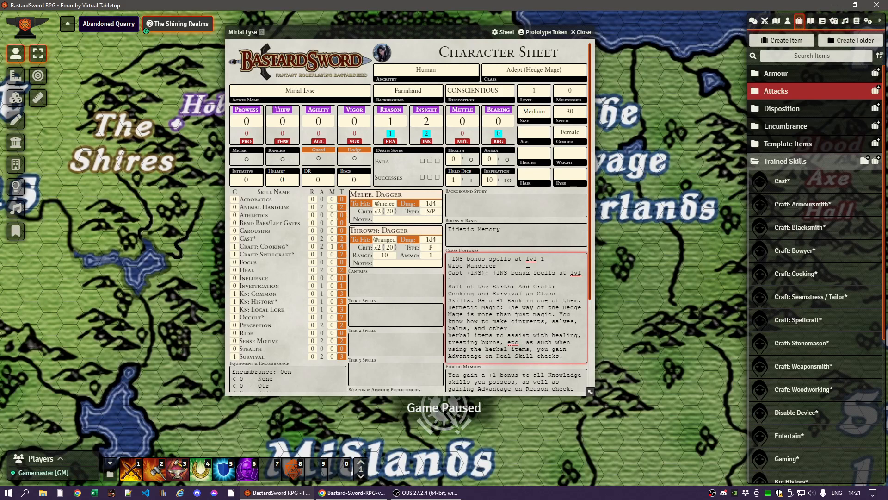
{"action": "type", "text": "L1"}
{"action": "key", "text": "Delete"}
{"action": "key", "text": "Delete"}
{"action": "key", "text": "Delete"}
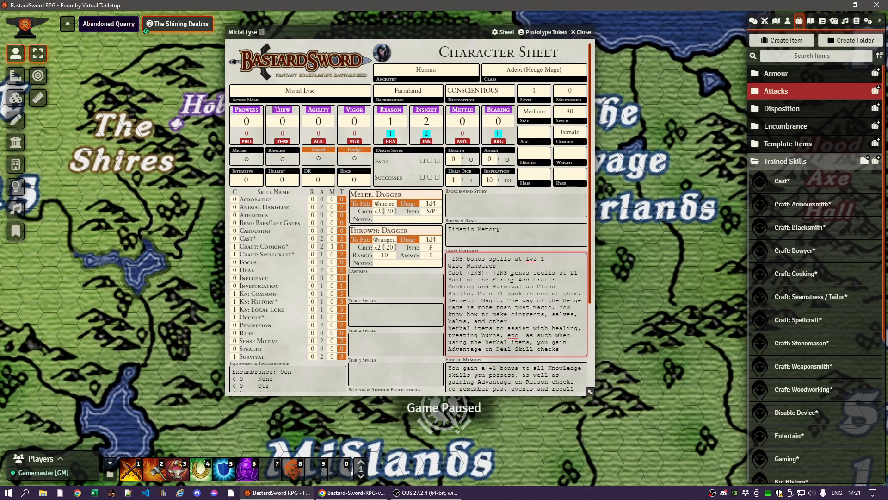
{"action": "left_click_drag", "start_coordinate": [513, 279], "coordinate": [582, 295]}
{"action": "key", "text": "BackSpace"}
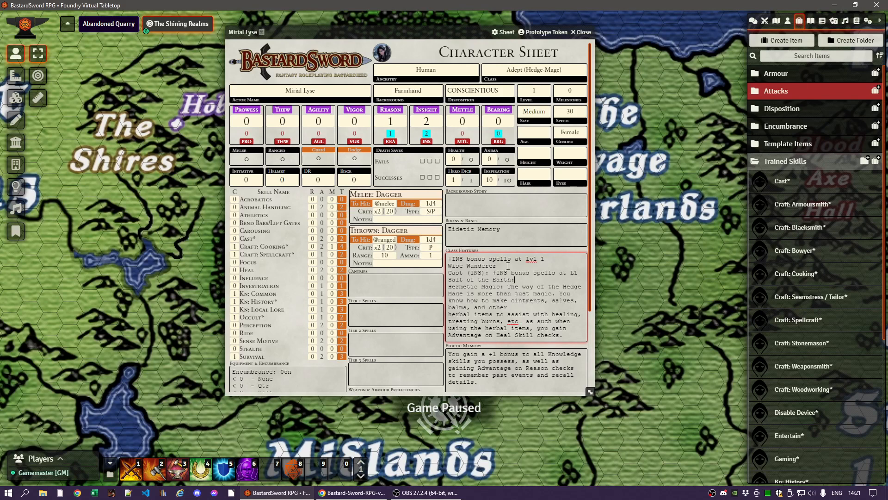
Step: Add a colon after "Wise Wanderer" and delete the "+INS bonus spells at lvl 1" line above it
{"action": "type", "text": ":"}
{"action": "key", "text": "Home"}
{"action": "key", "text": "shift+Up"}
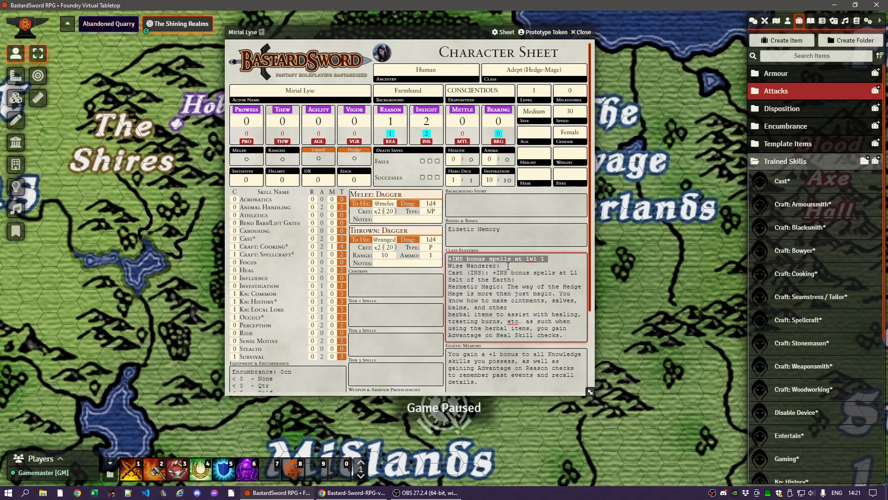
{"action": "key", "text": "BackSpace"}
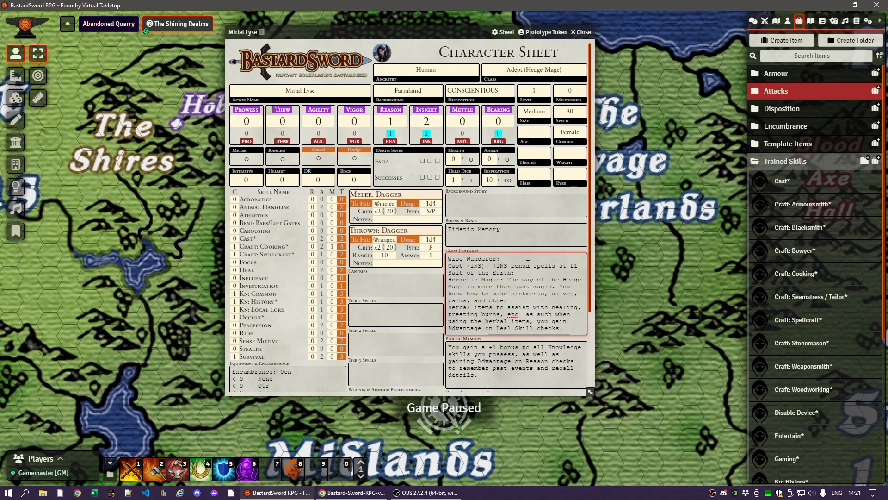
Step: Delete the Hermetic Magic description up to "when using the herbal items" in the class features
{"action": "left_click", "coordinate": [519, 258]}
{"action": "left_click", "coordinate": [519, 272]}
{"action": "left_click_drag", "start_coordinate": [508, 279], "coordinate": [556, 314]}
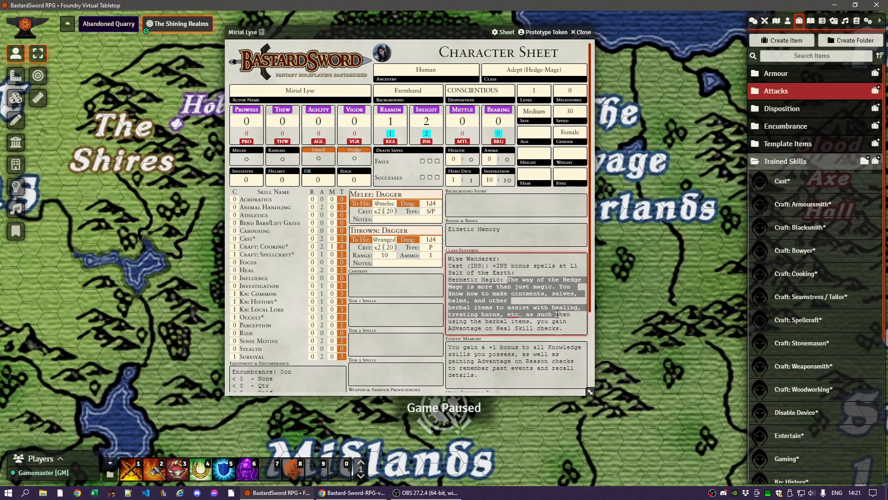
{"action": "key", "text": "BackSpace"}
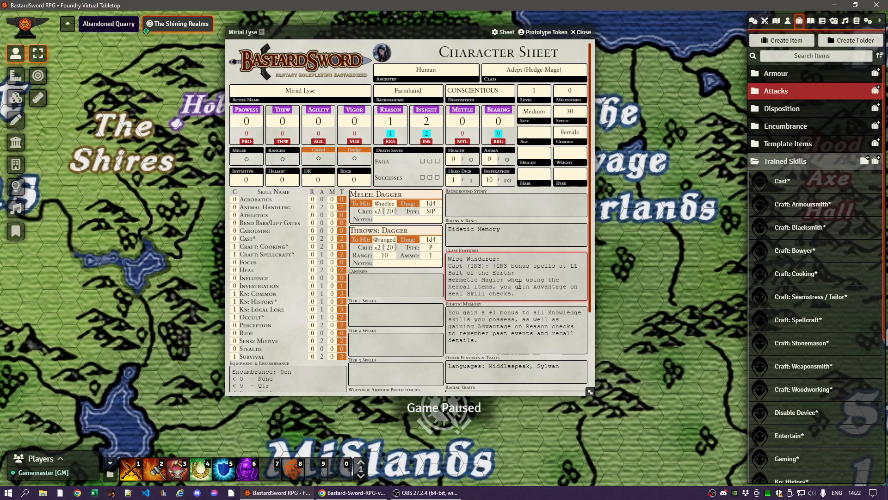
Step: Insert "ADV to Heal with herbal items" right after "Hermetic Magic:" in the class features
{"action": "type", "text": "Ad"}
{"action": "key", "text": "BackSpace"}
{"action": "key", "text": "BackSpace"}
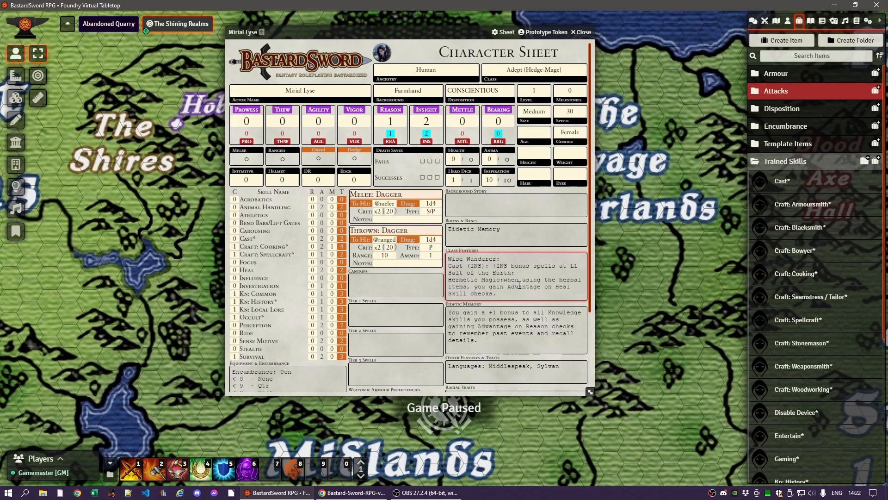
{"action": "type", "text": "ADV"}
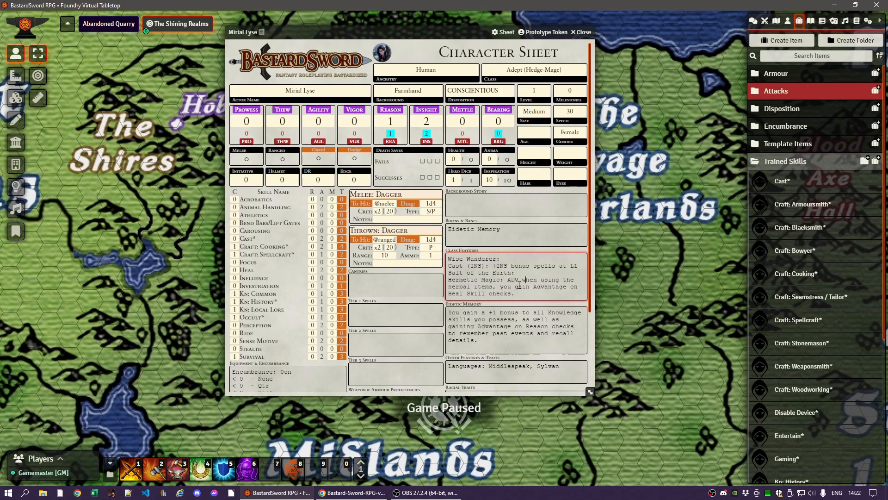
{"action": "key", "text": "Right"}
{"action": "key", "text": "Right"}
{"action": "type", "text": "to Heal "}
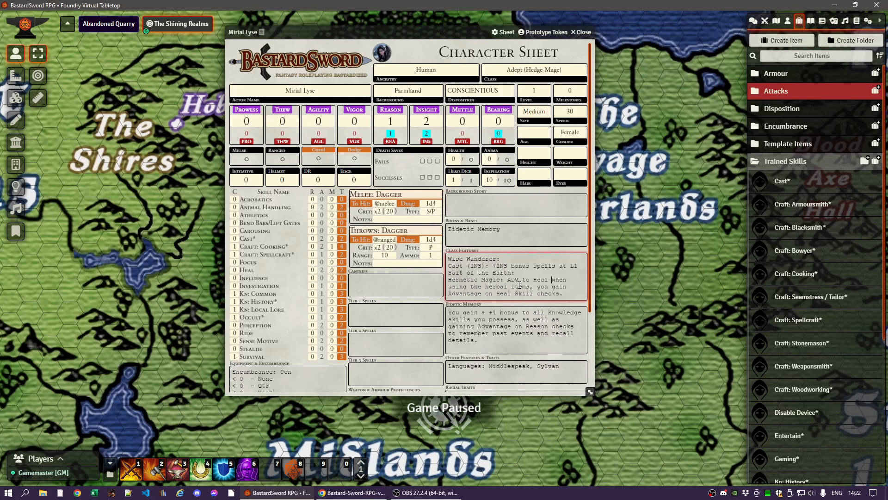
{"action": "type", "text": "with he"}
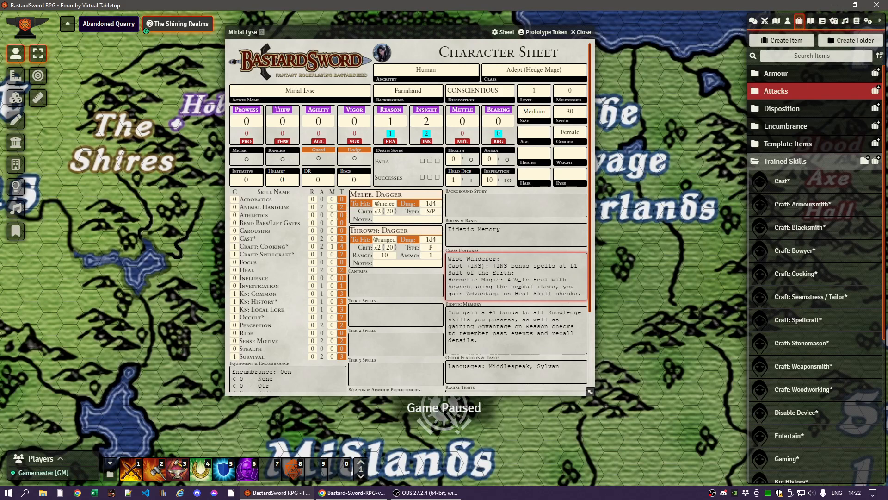
{"action": "type", "text": "rbal items"}
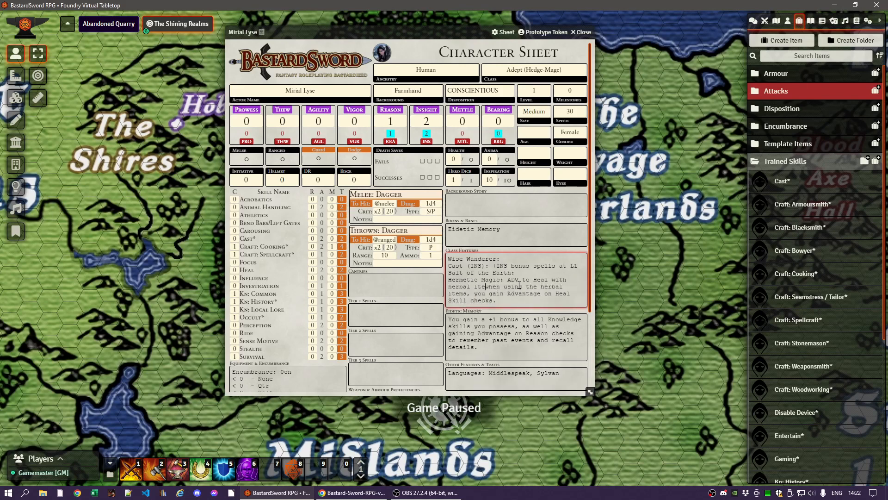
Step: Delete the leftover Hermetic Magic wording and add "checks" so the entry reads "ADV to Heal checks with herbal items"
{"action": "key", "text": "shift+Down"}
{"action": "key", "text": "shift+Down"}
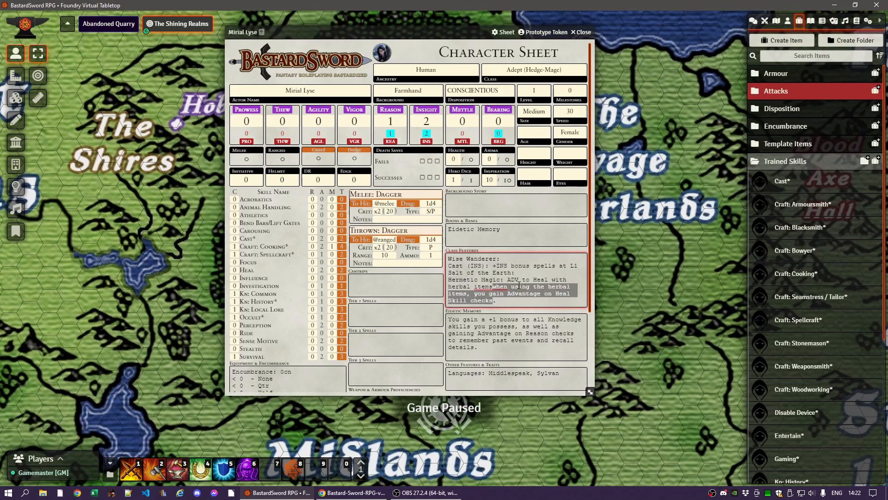
{"action": "key", "text": "shift+End"}
{"action": "key", "text": "Delete"}
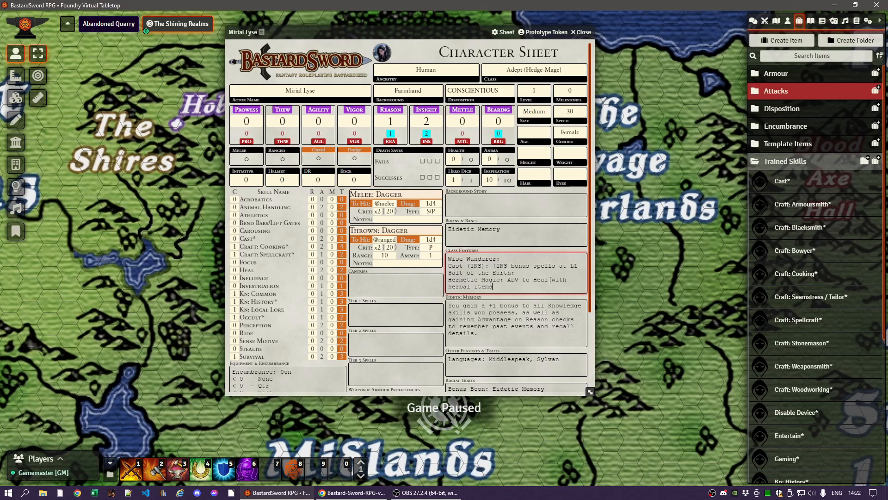
{"action": "type", "text": "checks"}
Step: Switch to Chrome, check the character sheet PDF for the chosen tonics, and copy the Antidotes row from the rulebook's Hermetic Tonics Table
{"action": "key", "text": "alt+Tab"}
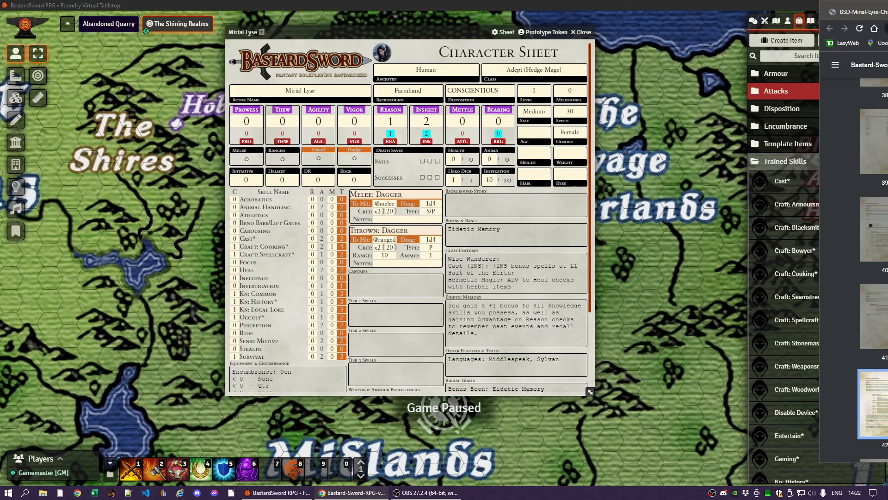
{"action": "left_click_drag", "start_coordinate": [887, 13], "coordinate": [496, 19]}
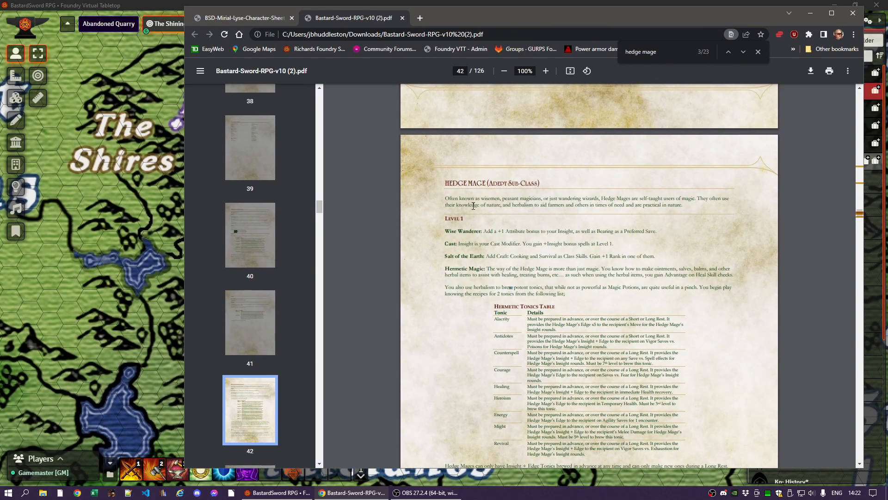
{"action": "left_click", "coordinate": [248, 19]}
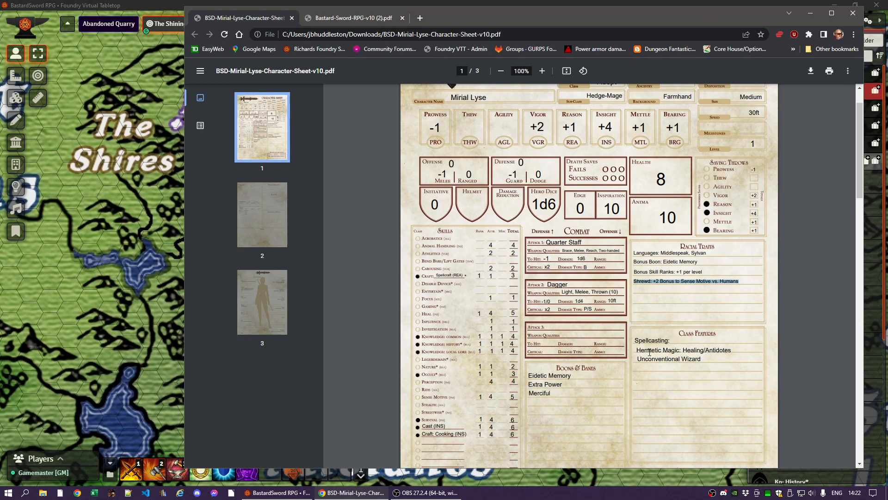
{"action": "left_click", "coordinate": [335, 18]}
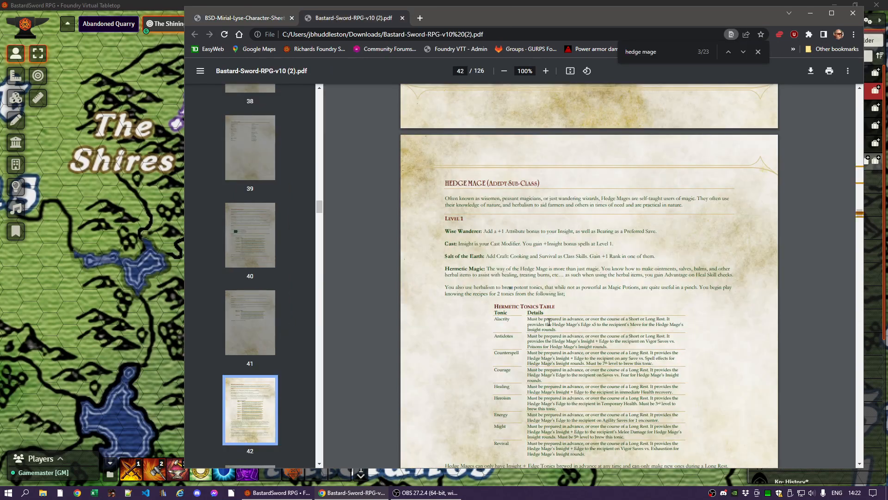
{"action": "scroll", "coordinate": [549, 321], "scroll_direction": "down", "scroll_amount": 2}
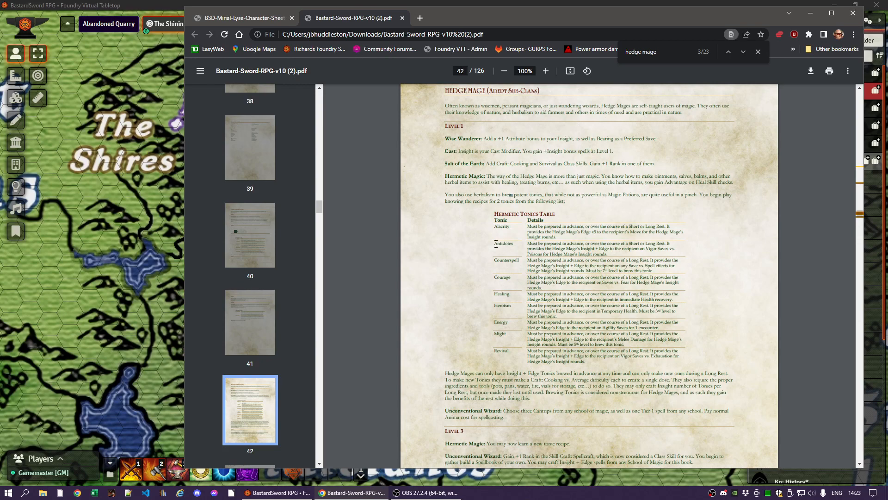
{"action": "left_click_drag", "start_coordinate": [494, 243], "coordinate": [611, 255]}
{"action": "key", "text": "ctrl+c"}
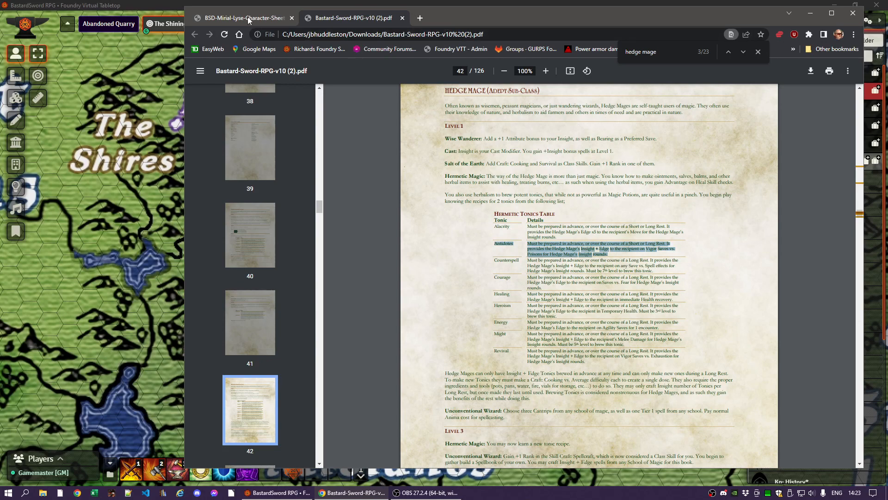
Step: Return to Foundry, add a TraitClass template item to the character sheet, and paste the copied Antidotes text into its notes
{"action": "left_click_drag", "start_coordinate": [448, 21], "coordinate": [887, 33]}
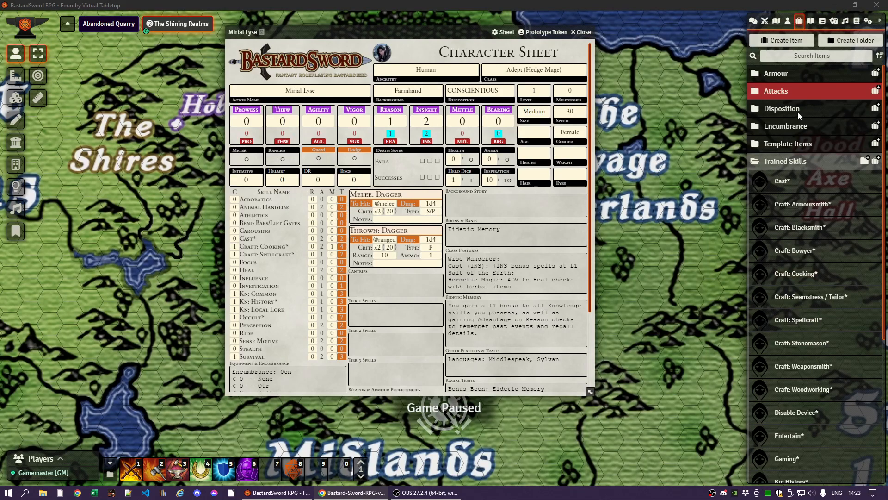
{"action": "left_click", "coordinate": [783, 160]}
{"action": "left_click", "coordinate": [784, 145]}
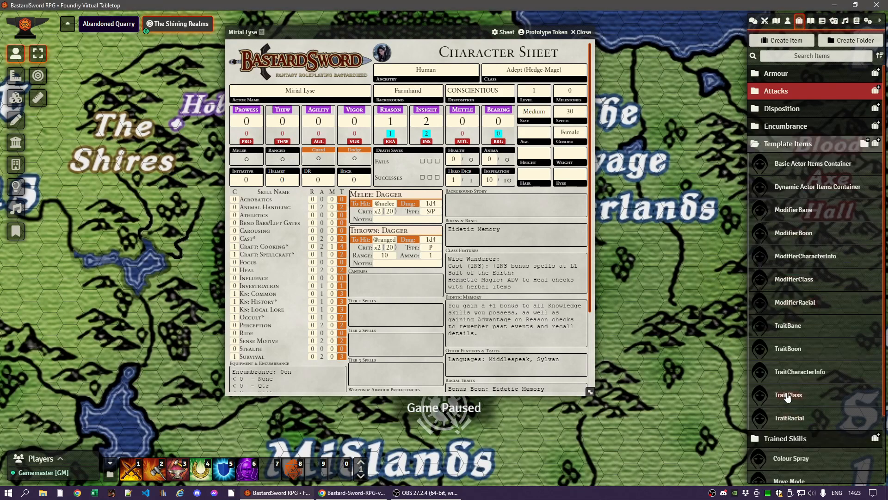
{"action": "left_click_drag", "start_coordinate": [788, 396], "coordinate": [476, 286]}
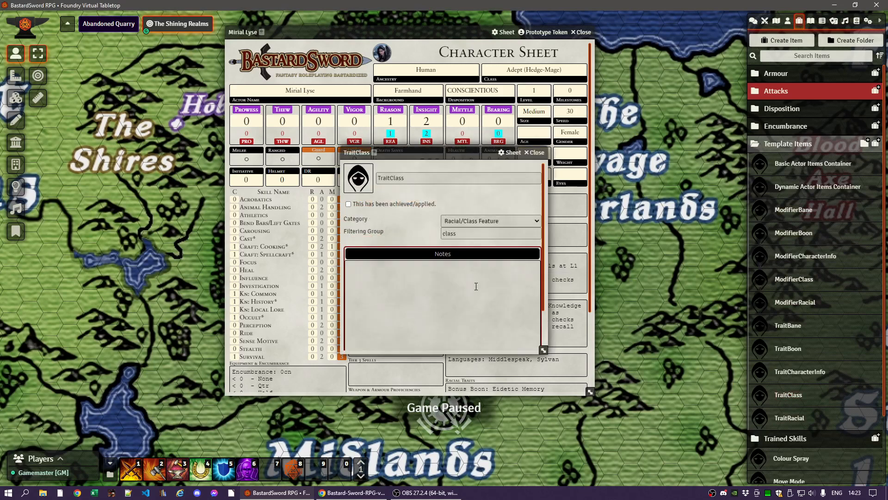
{"action": "left_click", "coordinate": [445, 305]}
{"action": "key", "text": "ctrl+v"}
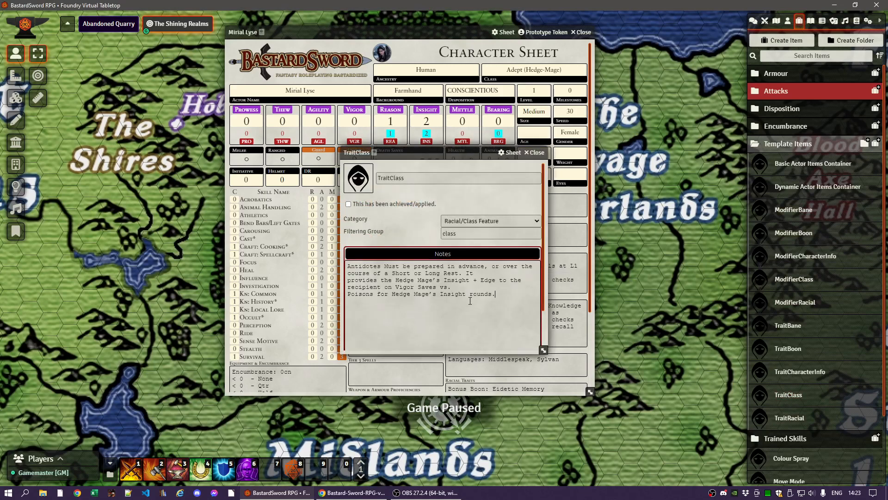
Step: Rename the new class trait "Antidotes" and delete the leading word "Antidotes" from its notes
{"action": "double_click", "coordinate": [411, 182]}
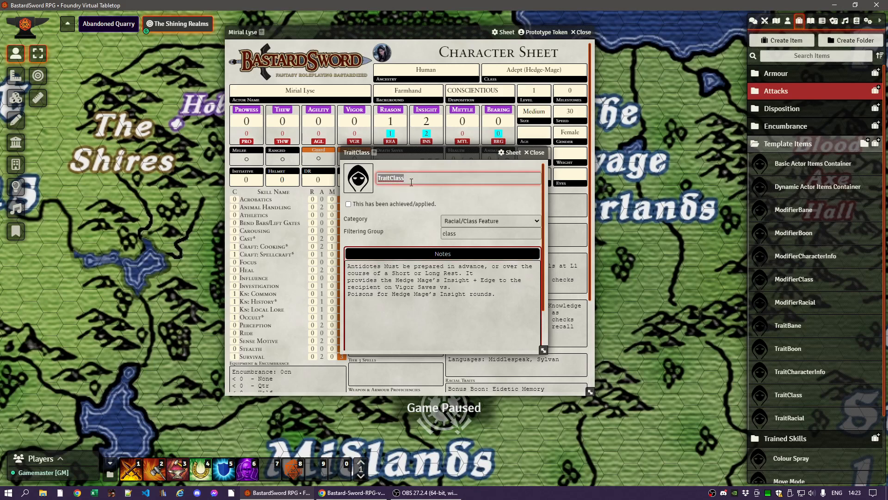
{"action": "type", "text": "Antidotes"}
{"action": "left_click", "coordinate": [388, 267]}
{"action": "left_click_drag", "start_coordinate": [386, 267], "coordinate": [334, 268]}
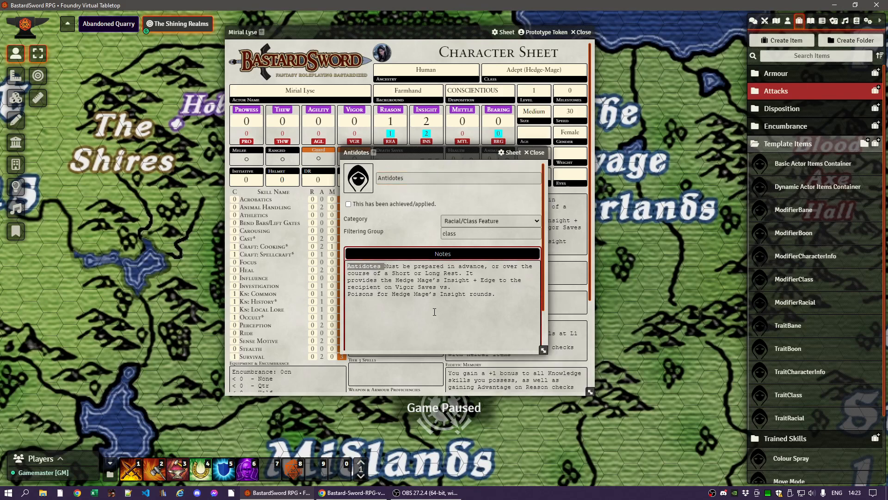
{"action": "key", "text": "BackSpace"}
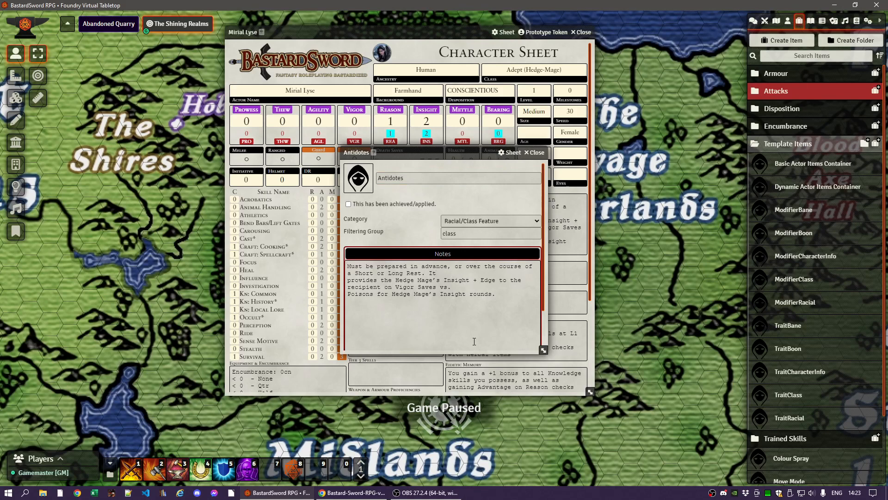
Step: Remove the stray line breaks so the Antidotes notes form one continuous paragraph, and close the trait
{"action": "key", "text": "BackSpace"}
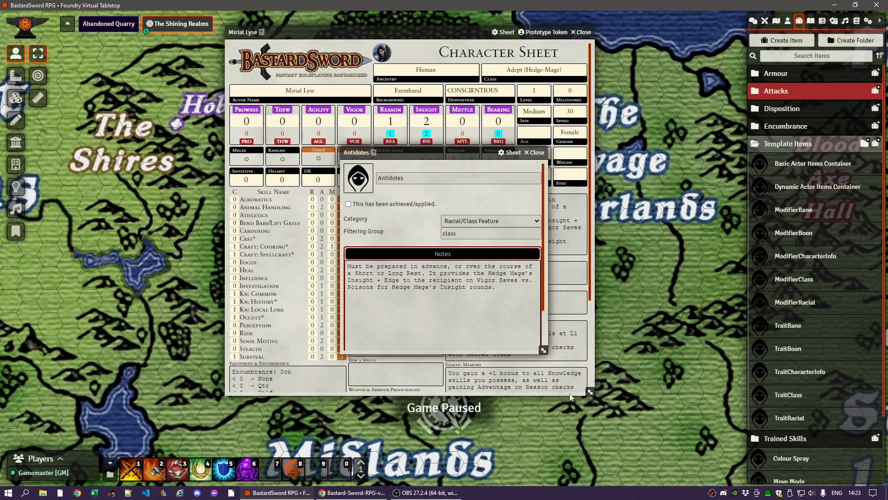
{"action": "left_click_drag", "start_coordinate": [544, 350], "coordinate": [667, 363]}
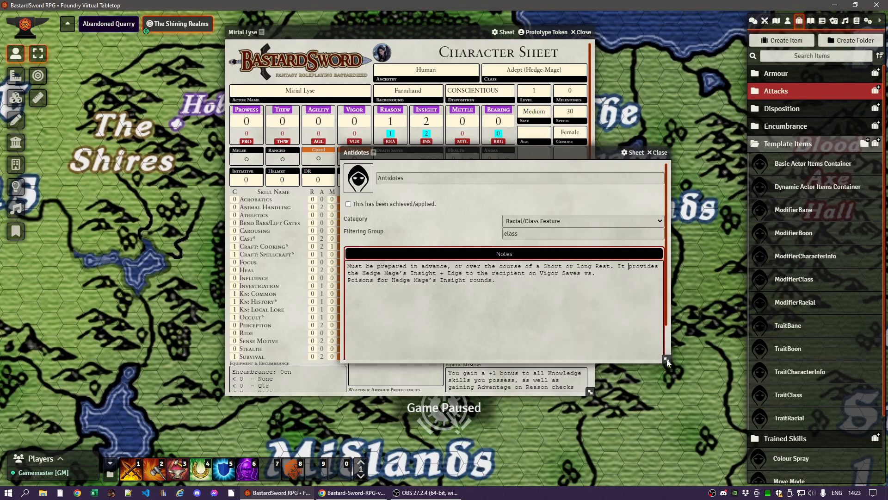
{"action": "key", "text": "BackSpace"}
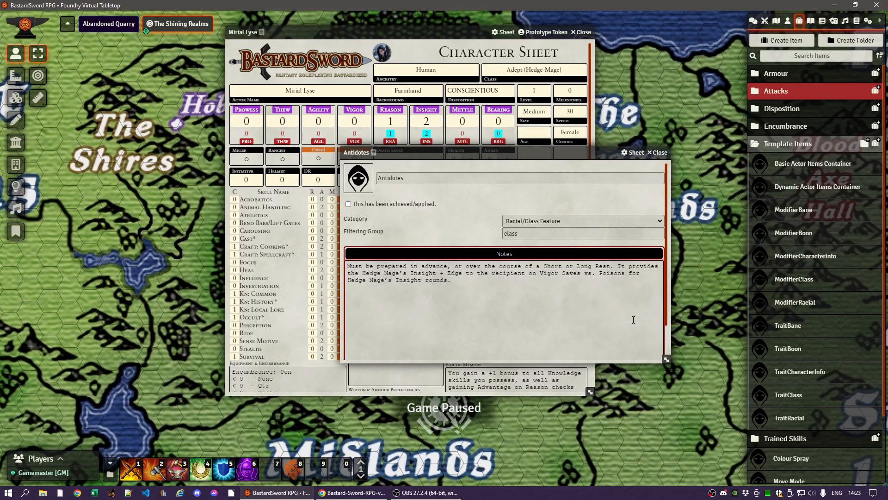
{"action": "left_click", "coordinate": [633, 320]}
{"action": "left_click_drag", "start_coordinate": [672, 359], "coordinate": [530, 357]}
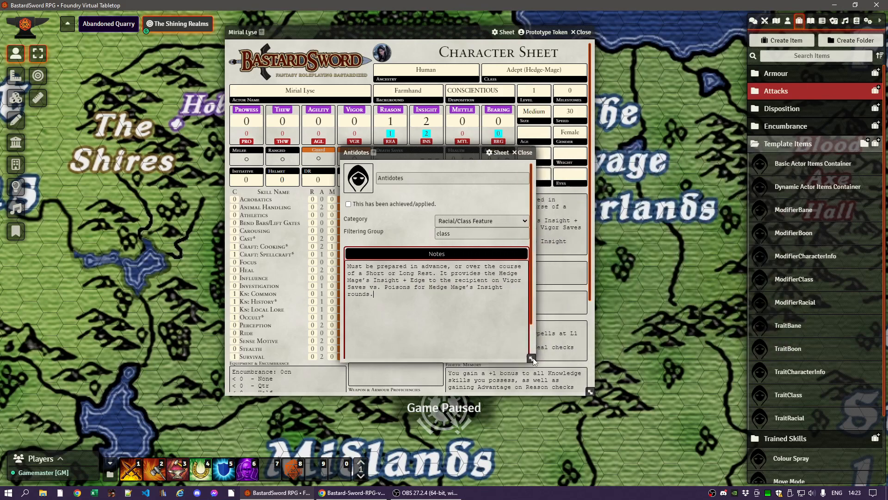
{"action": "left_click", "coordinate": [526, 155]}
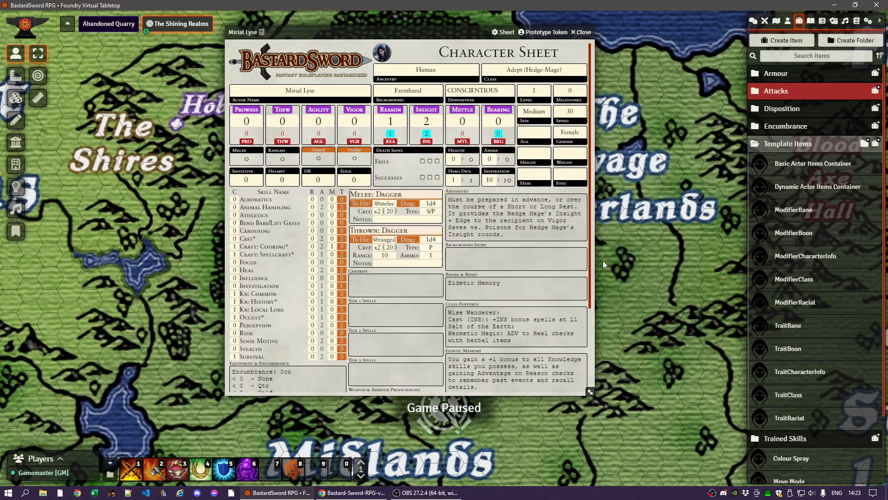
Step: Copy the Healing tonic text from the rulebook, add a TraitClass template item to the character sheet, and paste the text into its notes
{"action": "left_click", "coordinate": [491, 221]}
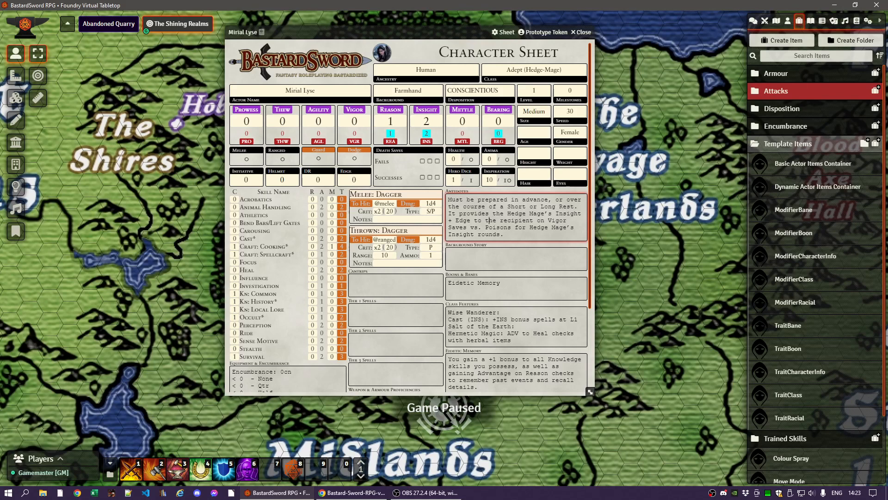
{"action": "key", "text": "alt+Tab"}
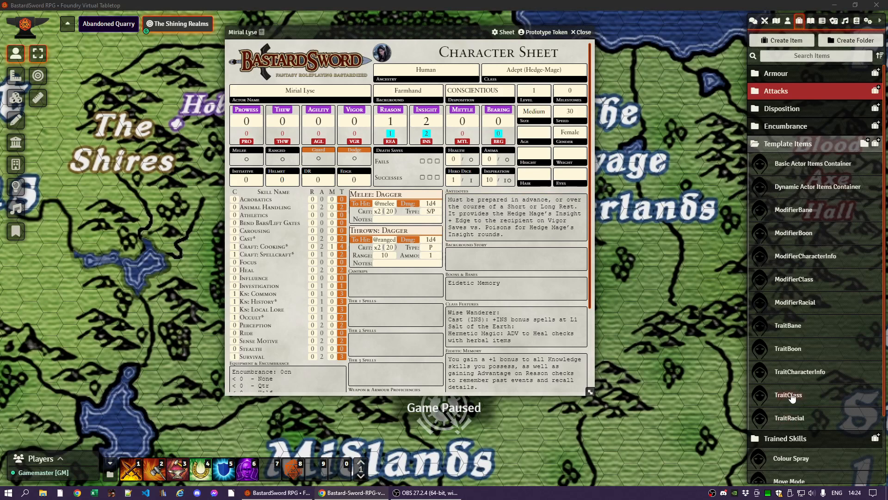
{"action": "left_click_drag", "start_coordinate": [792, 396], "coordinate": [476, 305]}
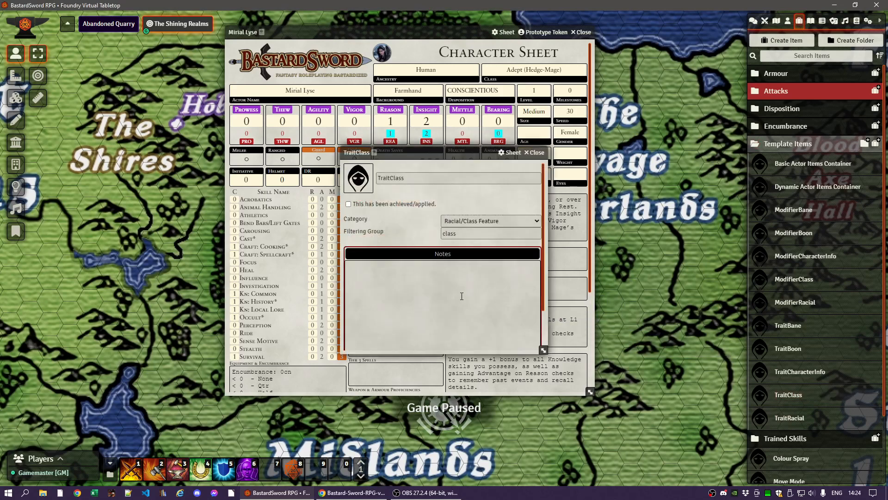
{"action": "left_click", "coordinate": [429, 299]}
{"action": "type", "text": "Healing Must be prepared in advance, or over the course of a Long Rest. It provides the Hedge Mage’s Insight + Edge to the recipient in immediate Health recovery."}
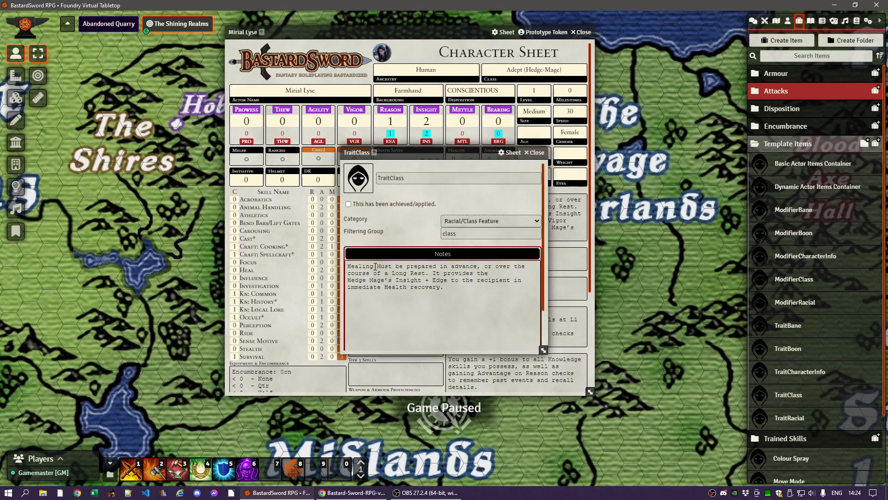
Step: Move the leading word "Healing" out of the notes and use it as the new class trait's name
{"action": "left_click_drag", "start_coordinate": [377, 266], "coordinate": [318, 268]}
{"action": "key", "text": "ctrl+c"}
{"action": "key", "text": "BackSpace"}
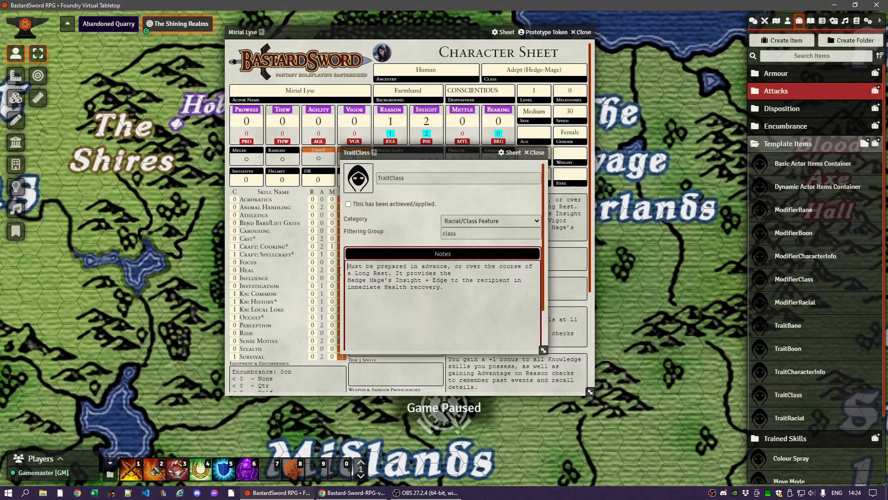
{"action": "double_click", "coordinate": [414, 176]}
{"action": "key", "text": "ctrl+v"}
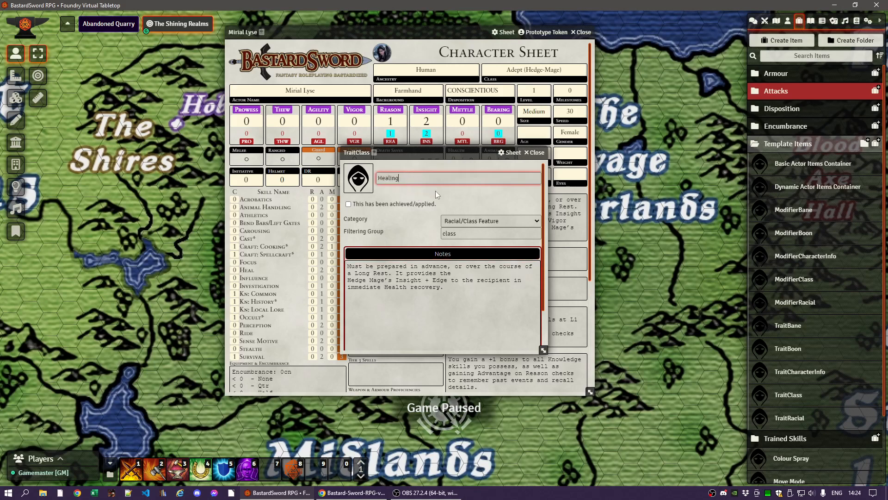
{"action": "left_click", "coordinate": [435, 191]}
Step: Remove the stray line break after "It provides the" in the Healing notes, close the trait, and check it on the character sheet
{"action": "left_click", "coordinate": [471, 274]}
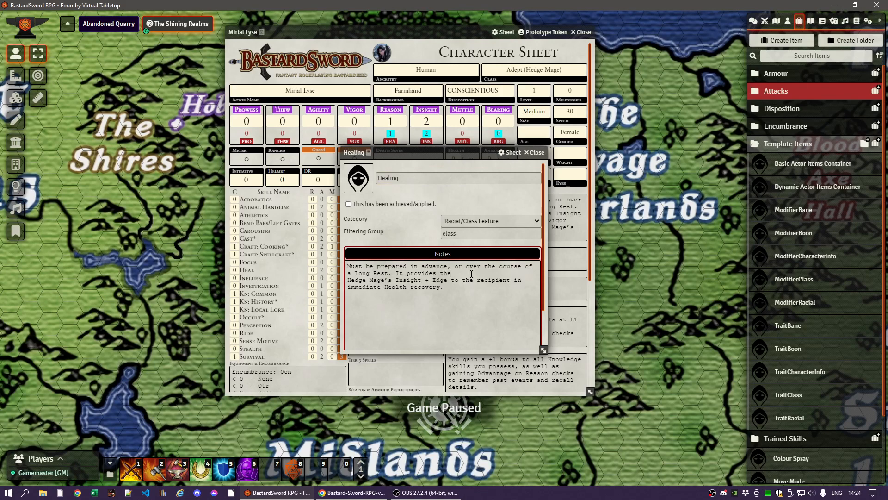
{"action": "key", "text": "Delete"}
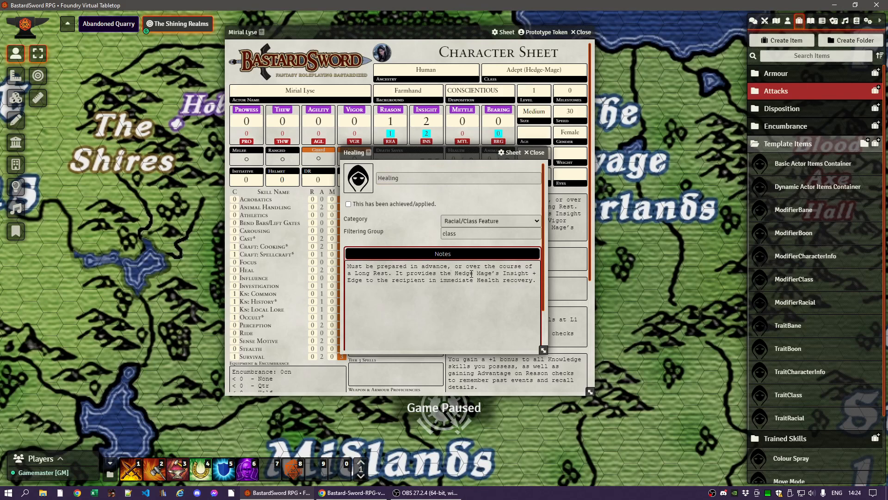
{"action": "left_click", "coordinate": [432, 225]}
{"action": "left_click", "coordinate": [536, 152]}
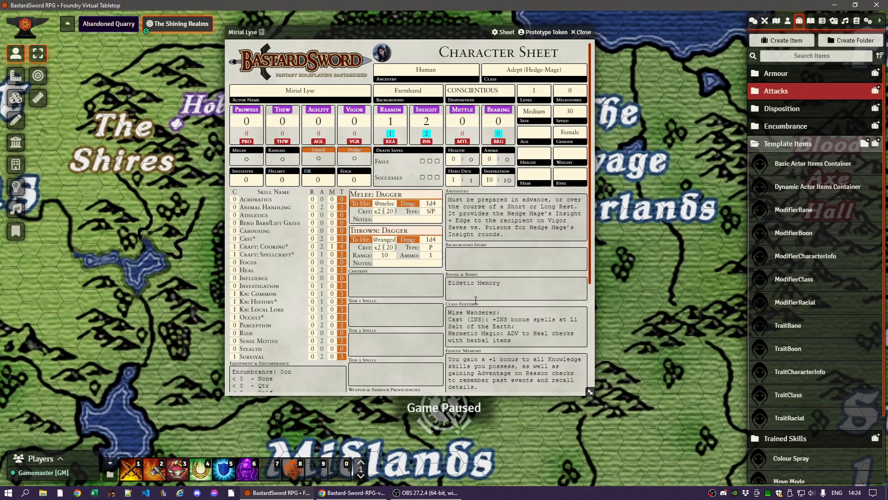
{"action": "scroll", "coordinate": [475, 300], "scroll_direction": "down", "scroll_amount": 2}
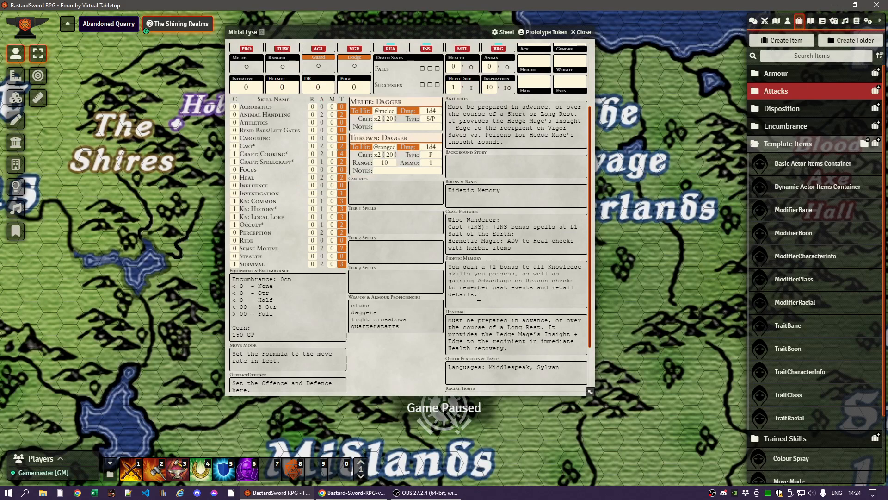
{"action": "scroll", "coordinate": [479, 297], "scroll_direction": "up", "scroll_amount": 2}
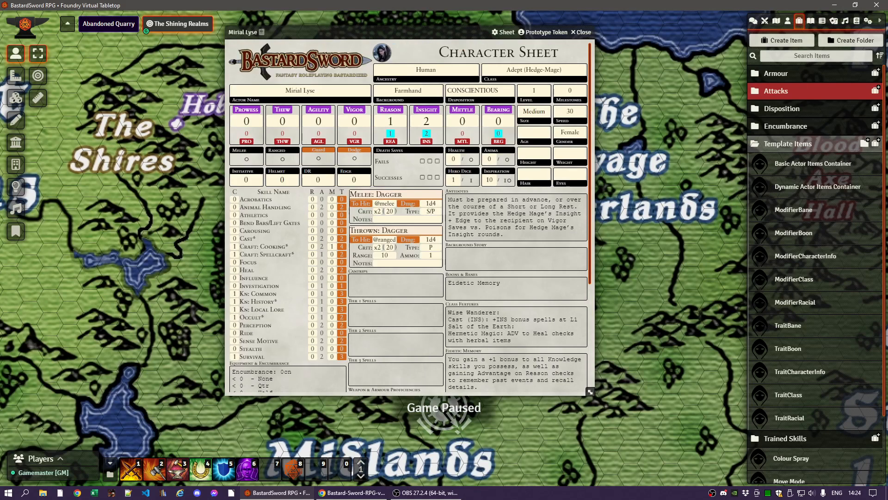
Step: Start a dashed list with three empty entries in the Cantrips box
{"action": "key", "text": "alt+Tab"}
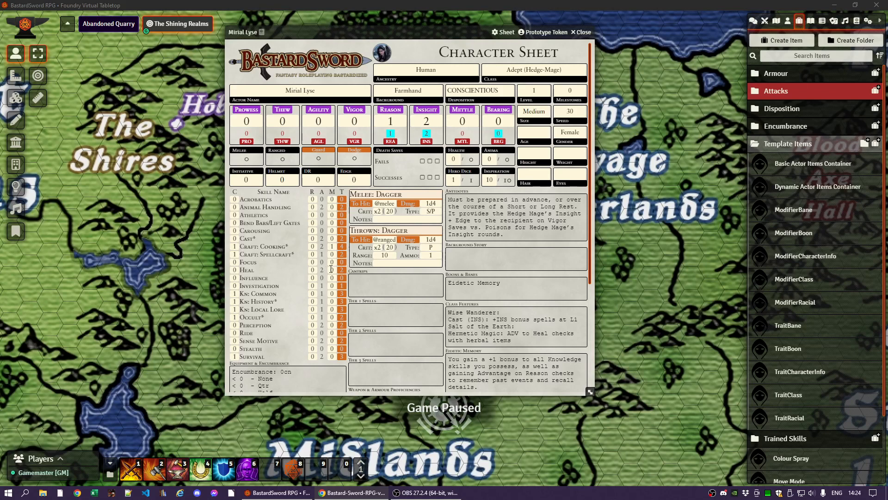
{"action": "left_click", "coordinate": [361, 279]}
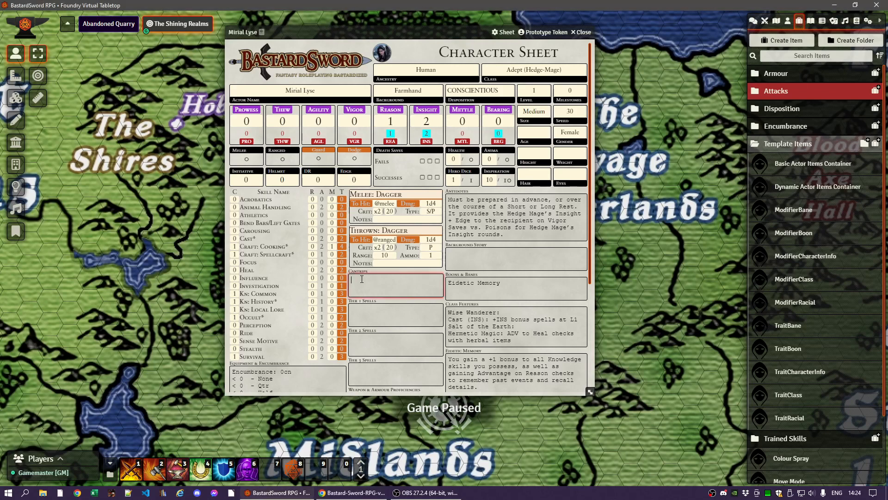
{"action": "type", "text": "-"}
{"action": "key", "text": "Return"}
{"action": "type", "text": "-"}
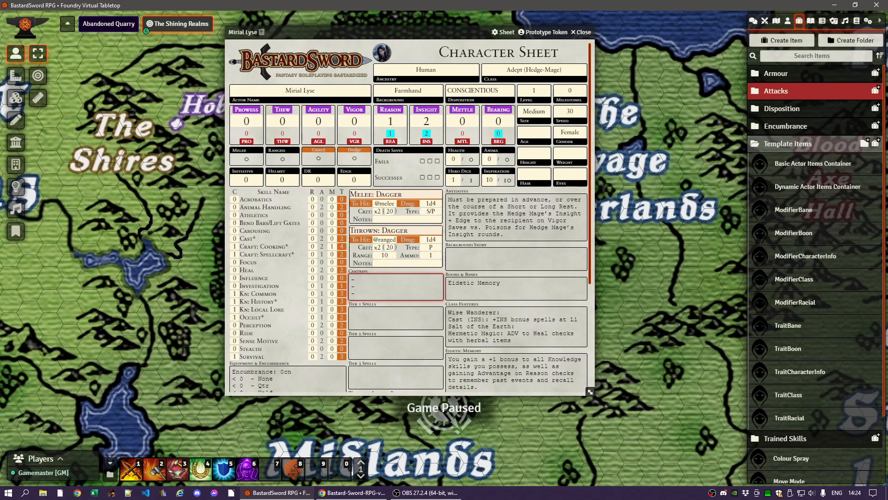
Step: Add the line "Unconventional Wizard:" to the Class Features and start the Tier 1 Spells list with a single dash
{"action": "key", "text": "alt+Tab"}
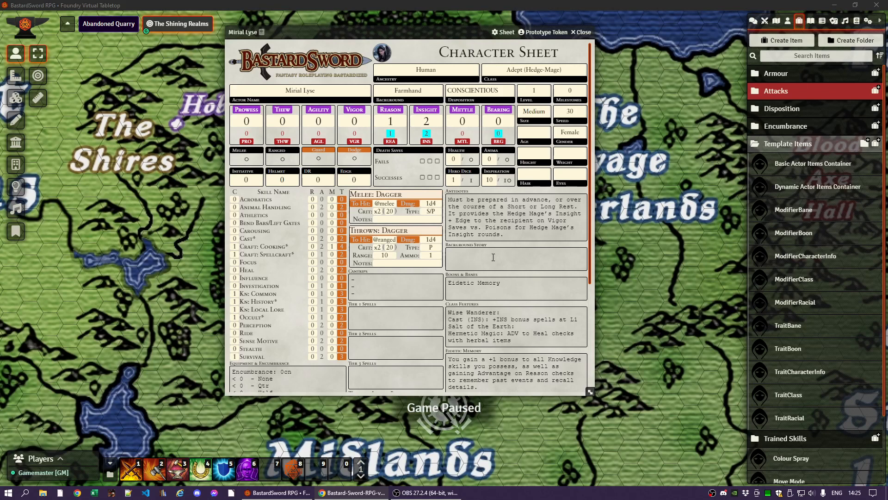
{"action": "scroll", "coordinate": [494, 252], "scroll_direction": "down", "scroll_amount": 1}
{"action": "left_click", "coordinate": [523, 299]}
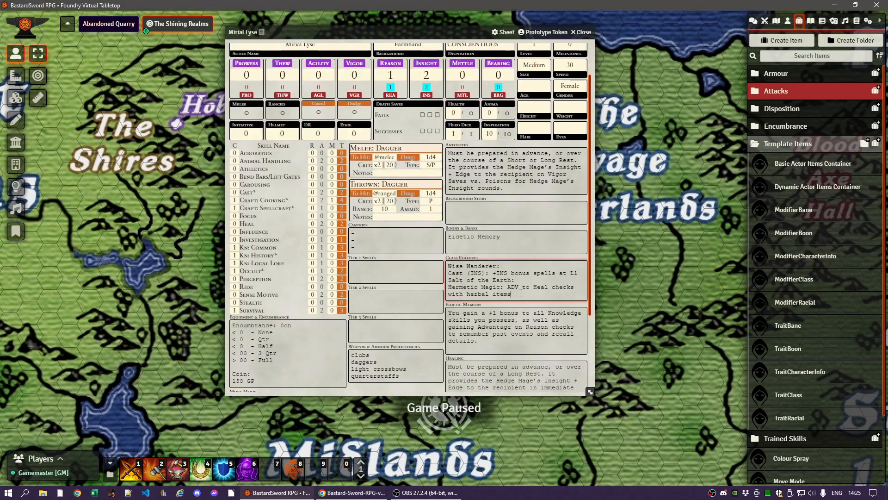
{"action": "key", "text": "Return"}
{"action": "type", "text": "Unconventional Wizard:"}
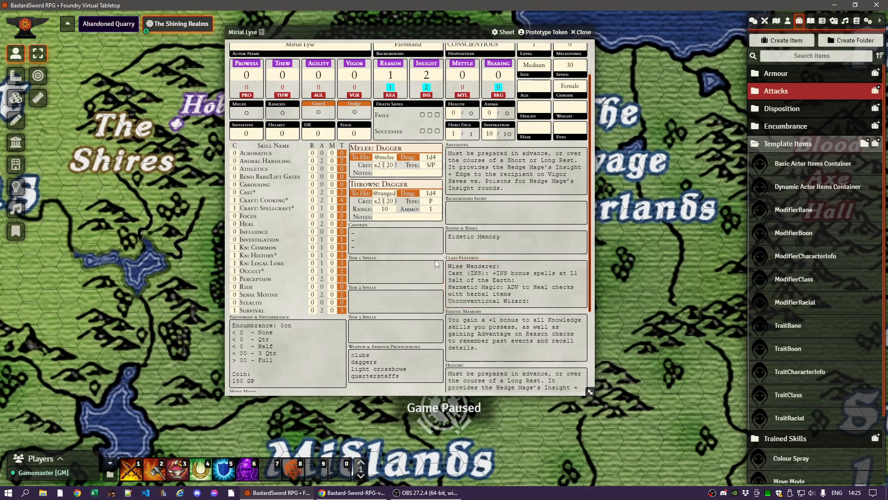
{"action": "left_click", "coordinate": [377, 271]}
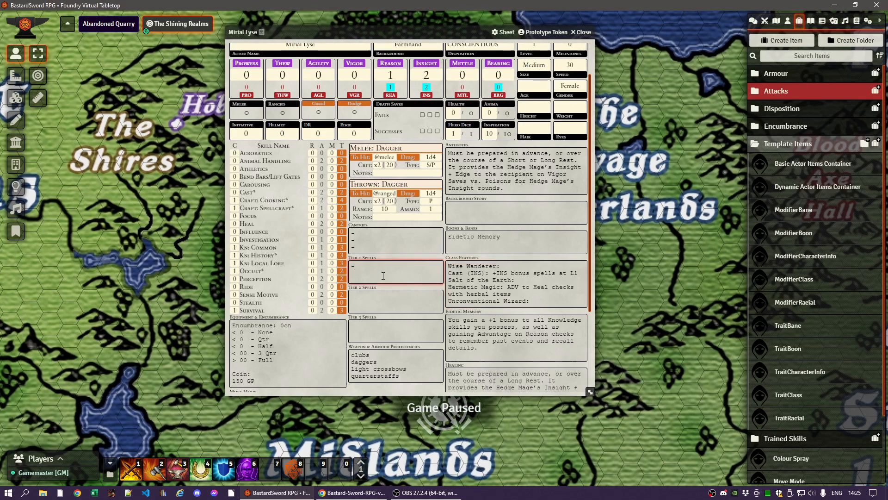
{"action": "left_click", "coordinate": [420, 394]}
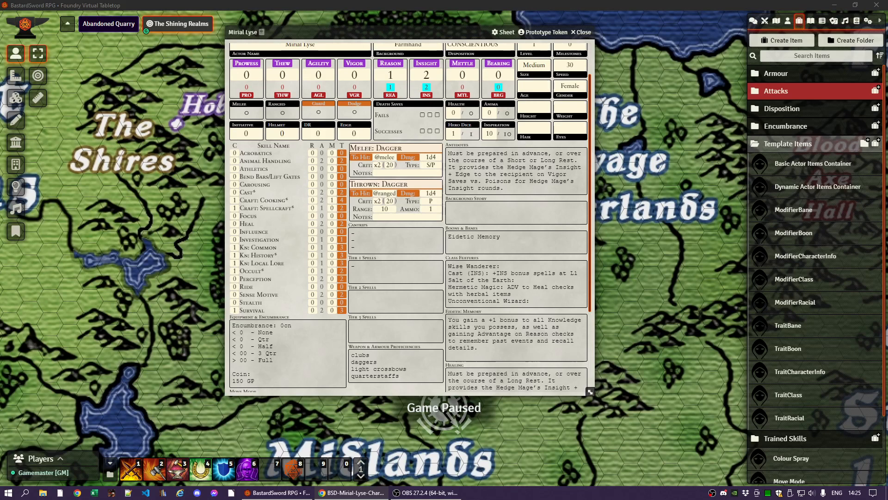
Step: Fill the three Cantrips entries with Detect Magic, Magician's Hand, and Light
{"action": "left_click", "coordinate": [390, 235]}
{"action": "type", "text": "De"}
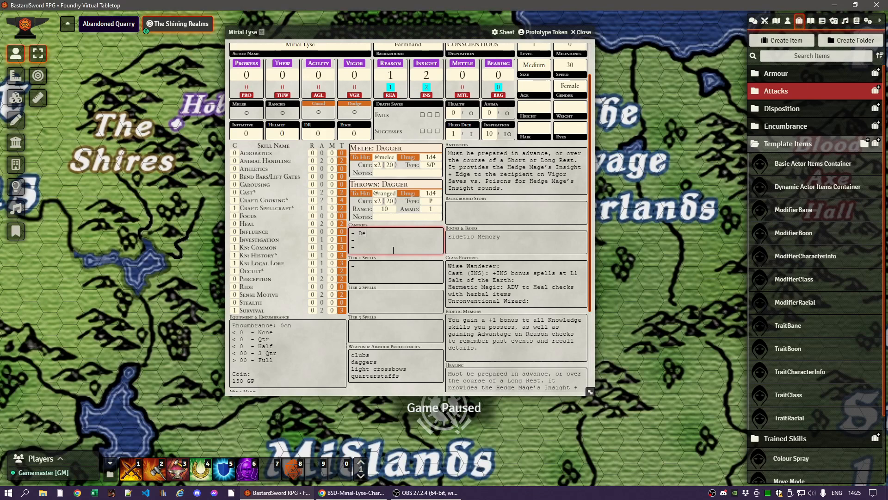
{"action": "type", "text": "tect Magic"}
{"action": "type", "text": "Magici"}
{"action": "type", "text": "na's Ha"}
{"action": "type", "text": "nd"}
{"action": "type", "text": "a"}
{"action": "key", "text": "BackSpace"}
{"action": "type", "text": "Light"}
Step: Enter Cure Light Wounds as the Tier 1 Spells entry
{"action": "left_click", "coordinate": [380, 273]}
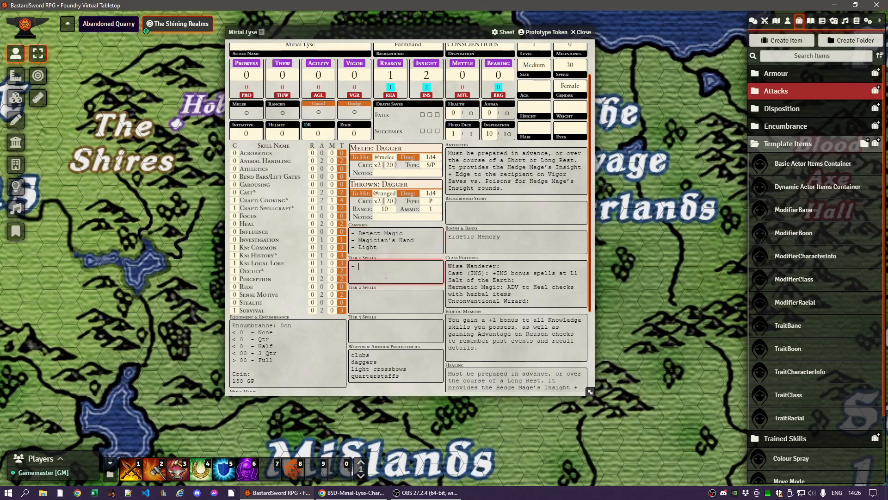
{"action": "type", "text": "Cure Light Wounds"}
{"action": "left_click", "coordinate": [395, 286]}
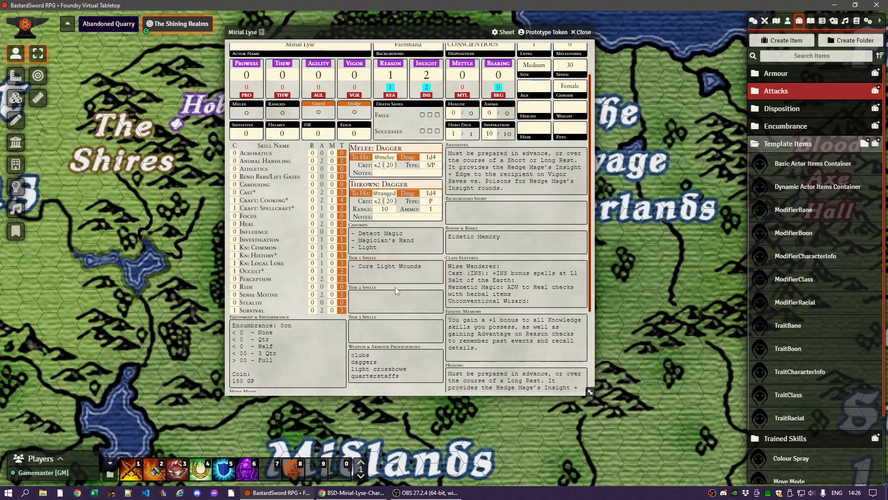
{"action": "left_click", "coordinate": [429, 270]}
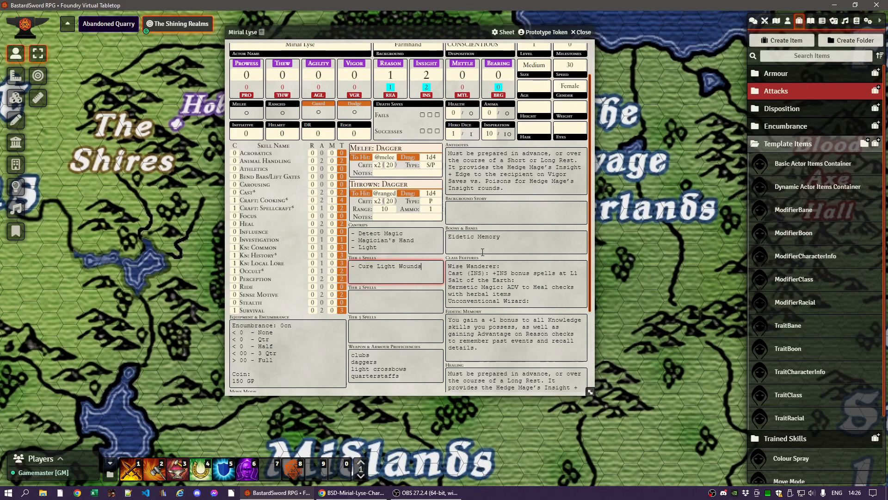
Step: Add Extra Power and Merciful on separate lines below Eidetic Memory in the Boons & Banes box
{"action": "left_click", "coordinate": [509, 239]}
{"action": "key", "text": "Return"}
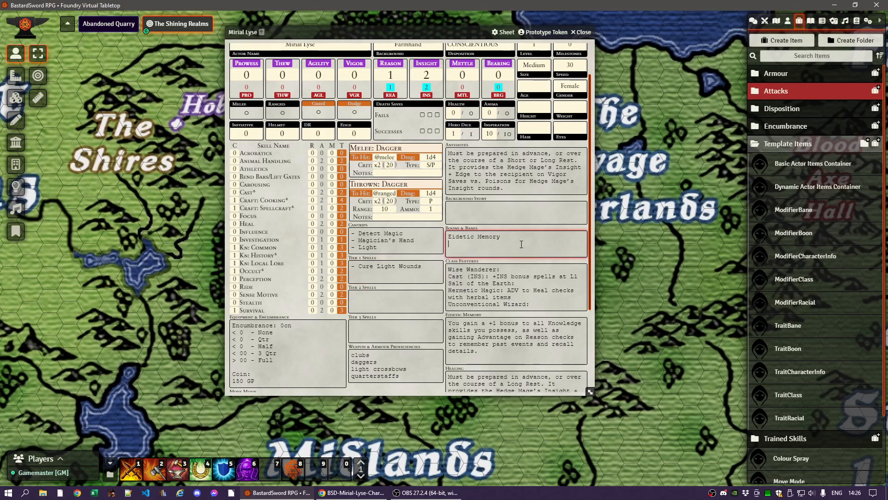
{"action": "type", "text": "Extra Power"}
{"action": "key", "text": "Return"}
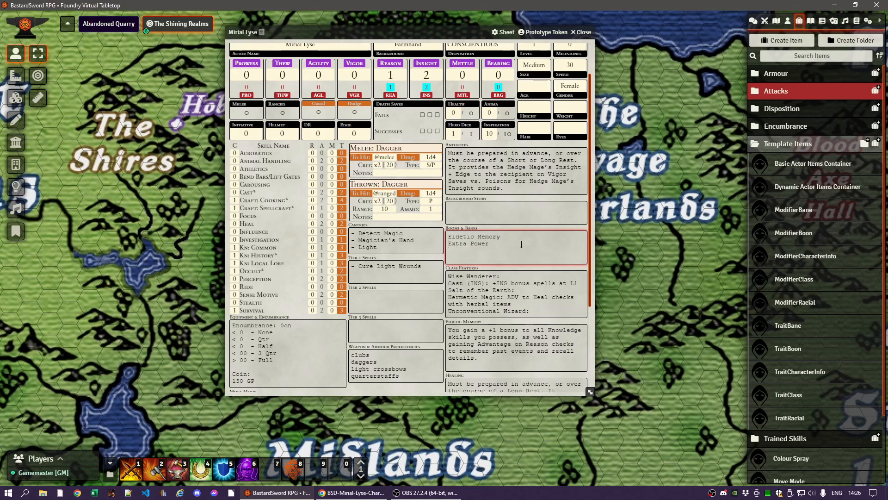
{"action": "type", "text": "Merciful"}
Step: Open the Anima pool item, insert the line "Extra Power: 3" below BRG in its Level 1 notes, and close it
{"action": "left_click", "coordinate": [494, 108]}
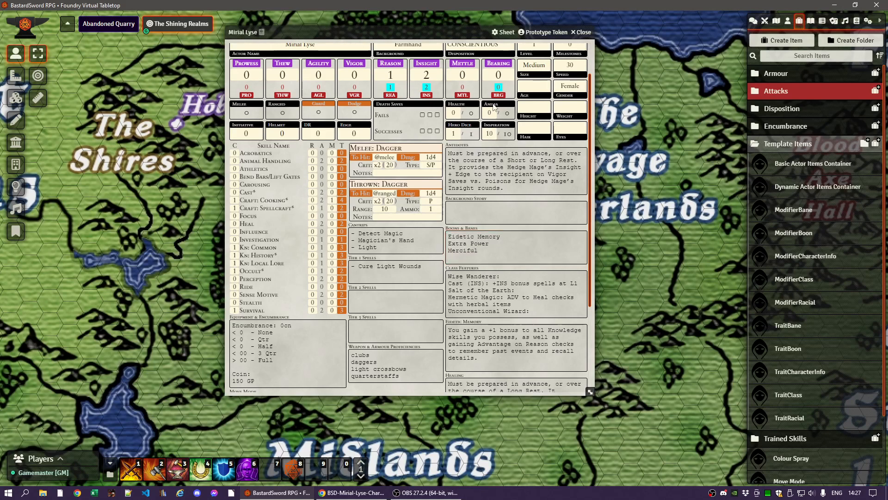
{"action": "left_click", "coordinate": [494, 107]}
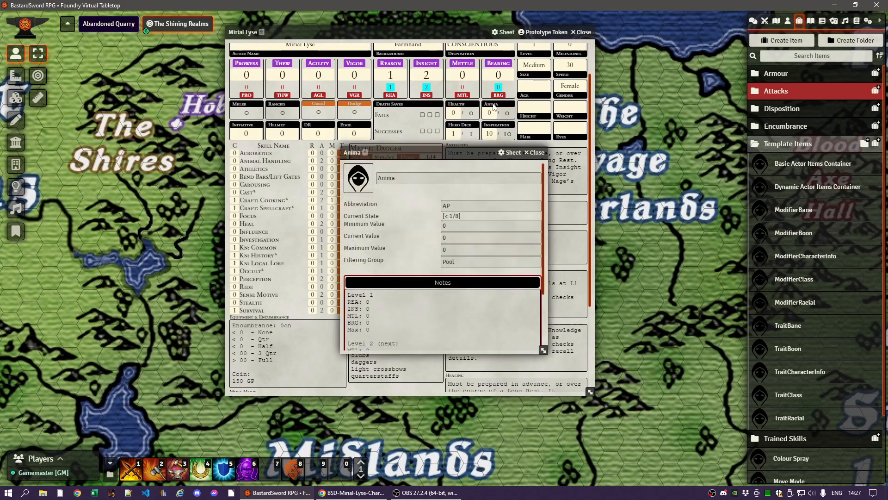
{"action": "left_click", "coordinate": [414, 325]}
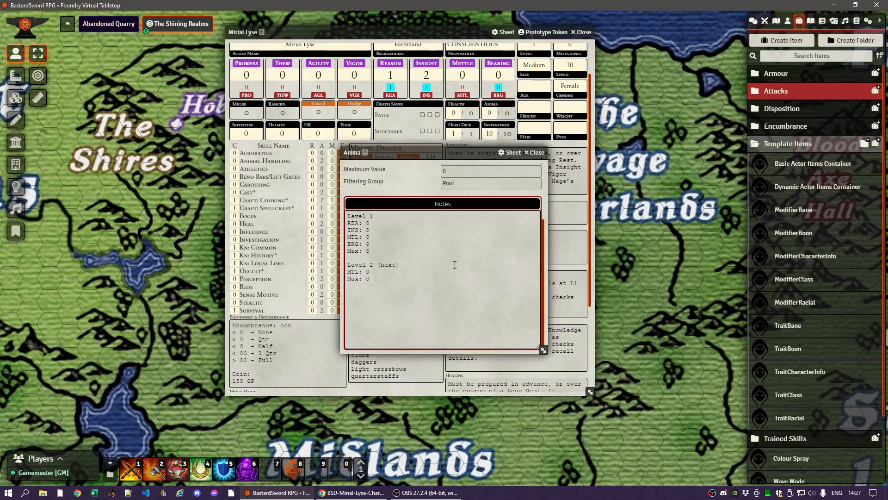
{"action": "key", "text": "Return"}
{"action": "type", "text": "Extra Power"}
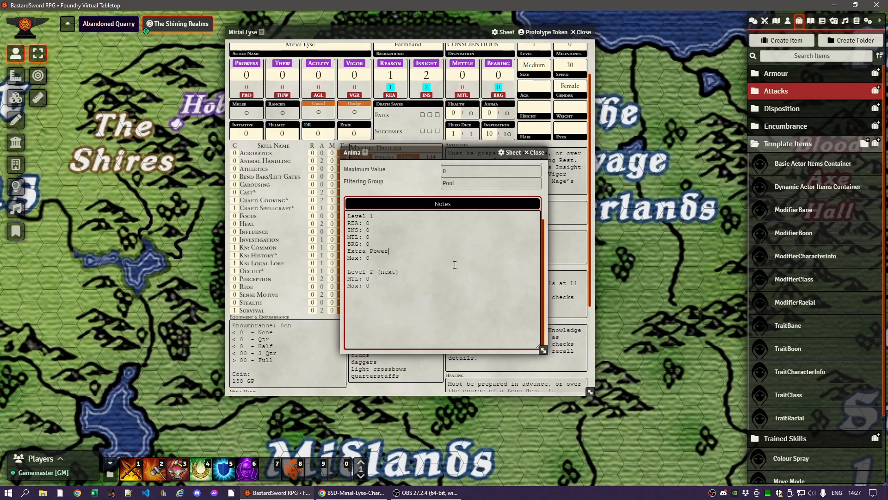
{"action": "type", "text": ": 3"}
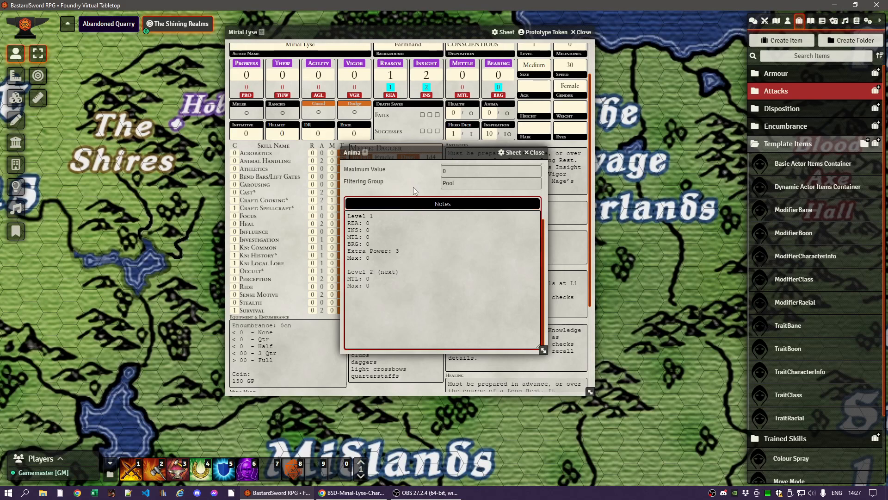
{"action": "left_click", "coordinate": [535, 152]}
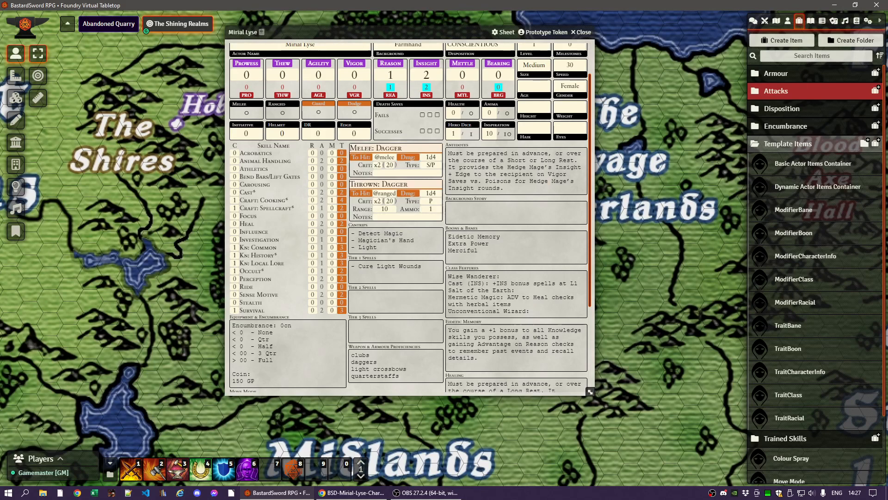
Step: Switch to the rulebook PDF in the browser and look up the Farmhand background's benefits
{"action": "left_click", "coordinate": [493, 252]}
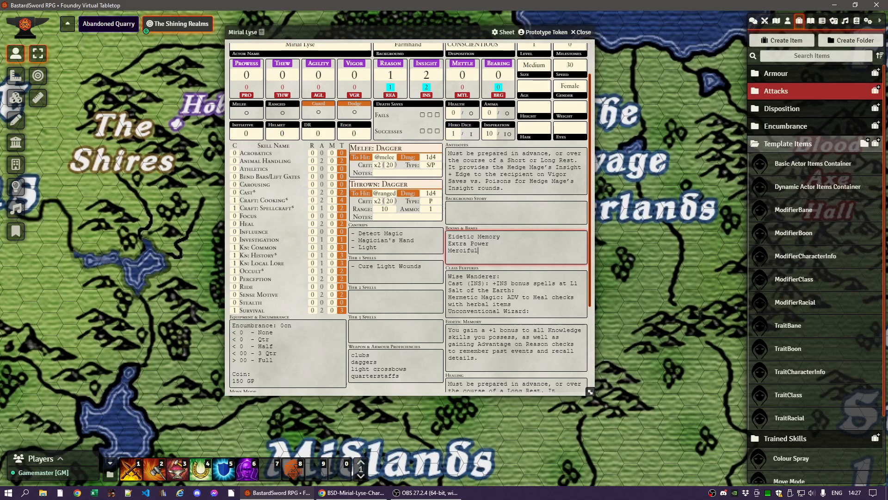
{"action": "left_click_drag", "start_coordinate": [887, 23], "coordinate": [593, 53]}
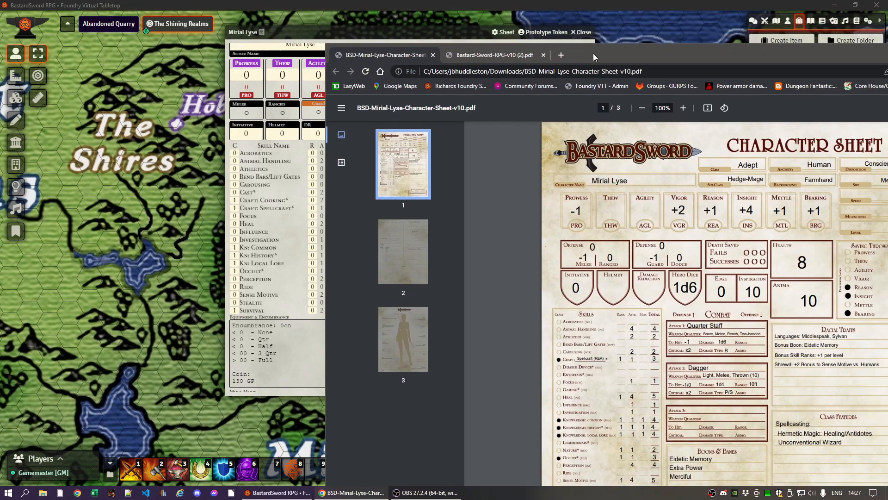
{"action": "left_click", "coordinate": [479, 54]}
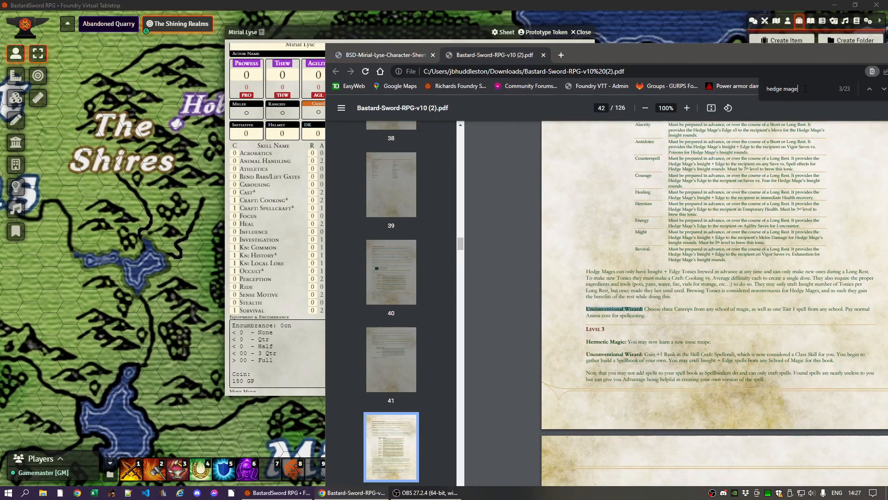
{"action": "scroll", "coordinate": [586, 342], "scroll_direction": "down", "scroll_amount": 3}
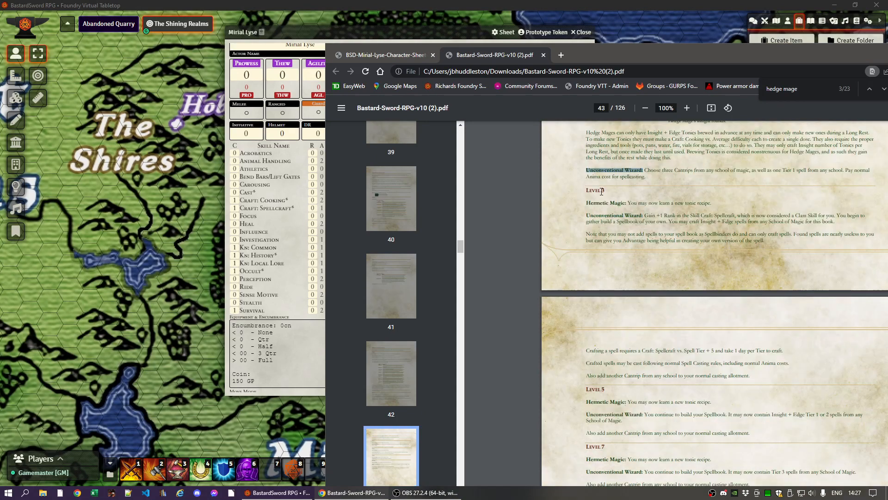
{"action": "scroll", "coordinate": [622, 197], "scroll_direction": "up", "scroll_amount": 4}
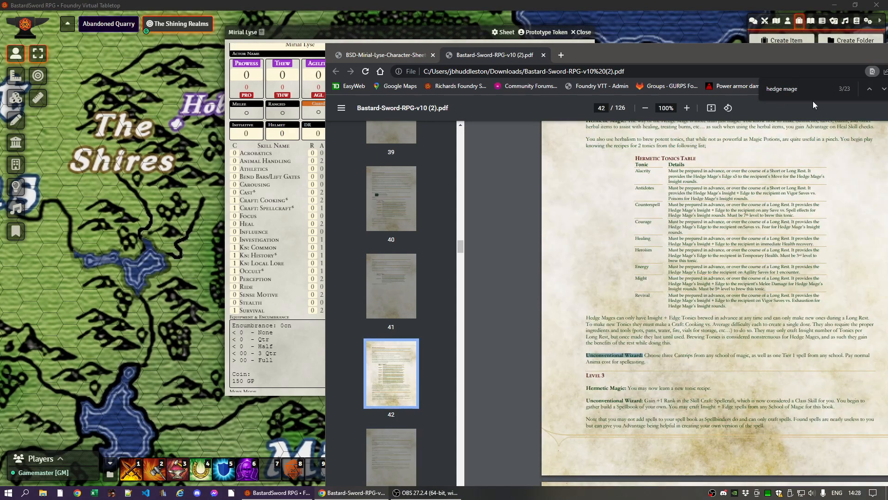
{"action": "key", "text": "ctrl+f"}
{"action": "type", "text": "farmhand"}
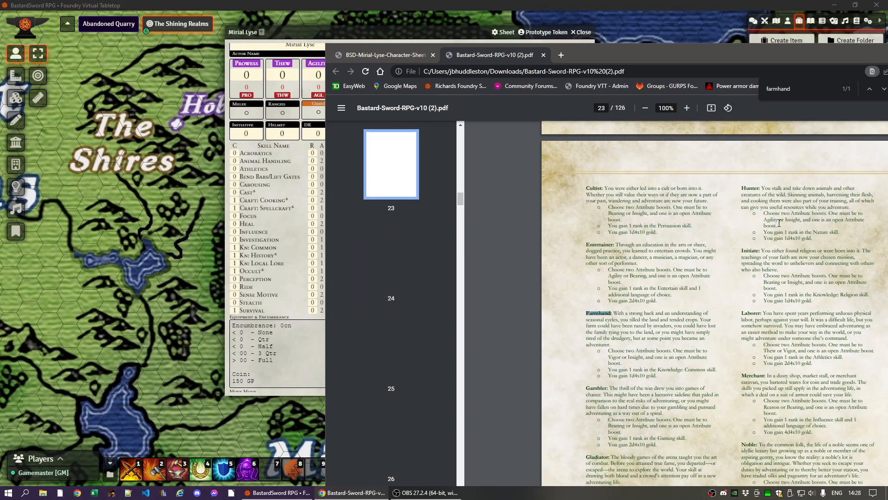
{"action": "left_click_drag", "start_coordinate": [601, 52], "coordinate": [414, 9]}
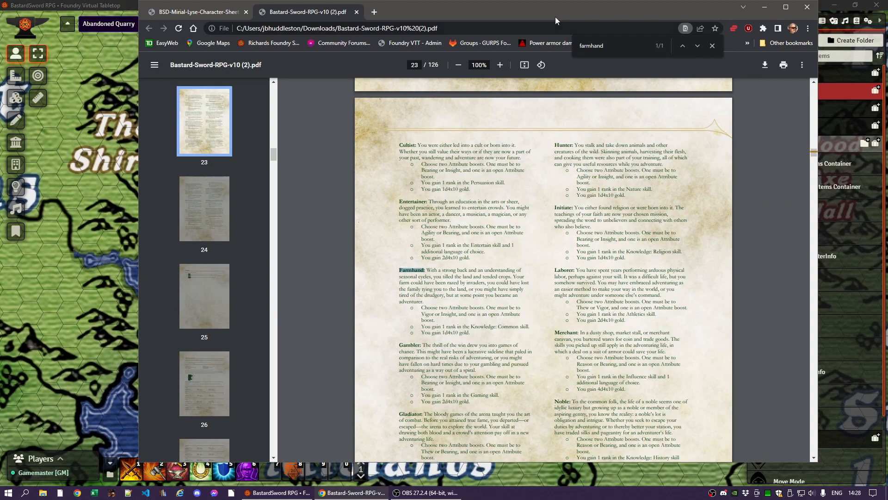
{"action": "left_click_drag", "start_coordinate": [555, 16], "coordinate": [448, 16]}
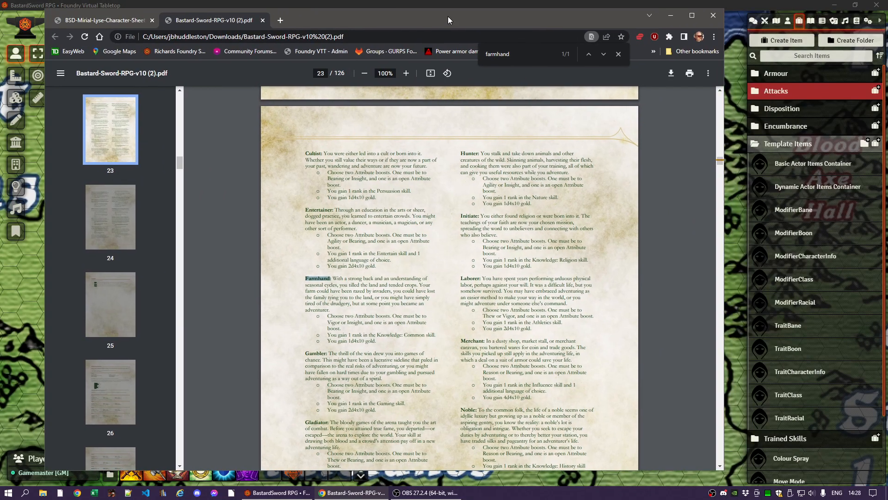
Step: Roll a d4 publicly in Foundry VTT's chat for the Farmhand background's starting gold
{"action": "left_click", "coordinate": [752, 21]}
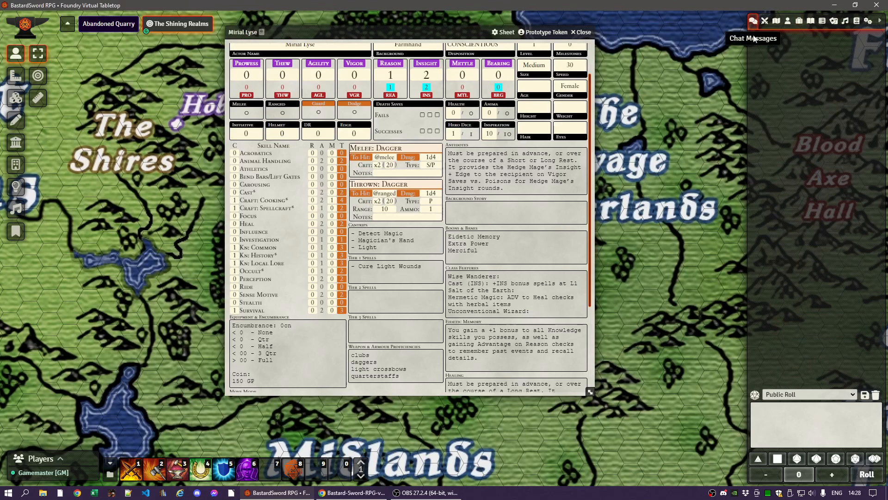
{"action": "left_click", "coordinate": [754, 395]}
{"action": "left_click", "coordinate": [584, 372]}
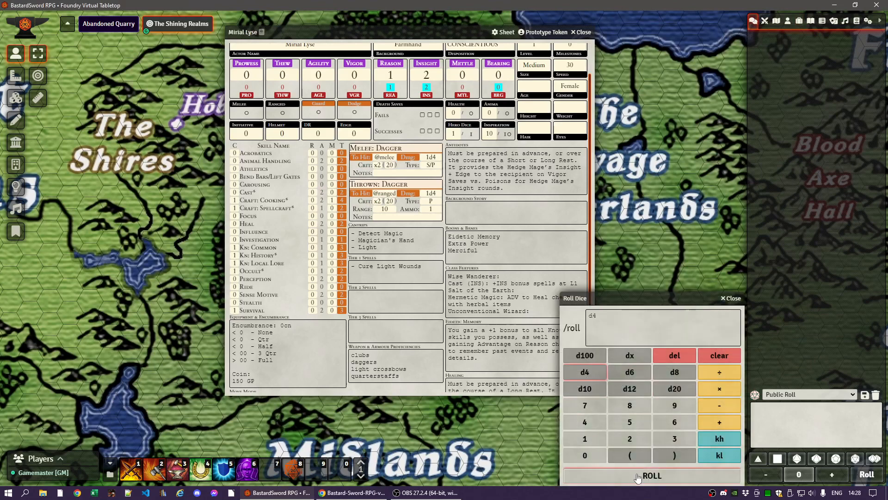
{"action": "left_click", "coordinate": [648, 474]}
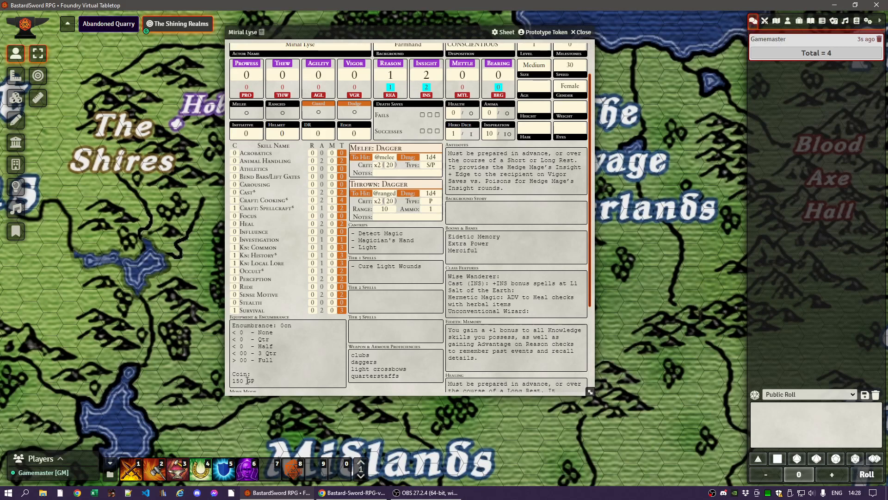
Step: Add a line reading "40 GP" below 150 GP under Coin in the Equipment & Encumbrance box
{"action": "left_click", "coordinate": [278, 381]}
{"action": "key", "text": "Return"}
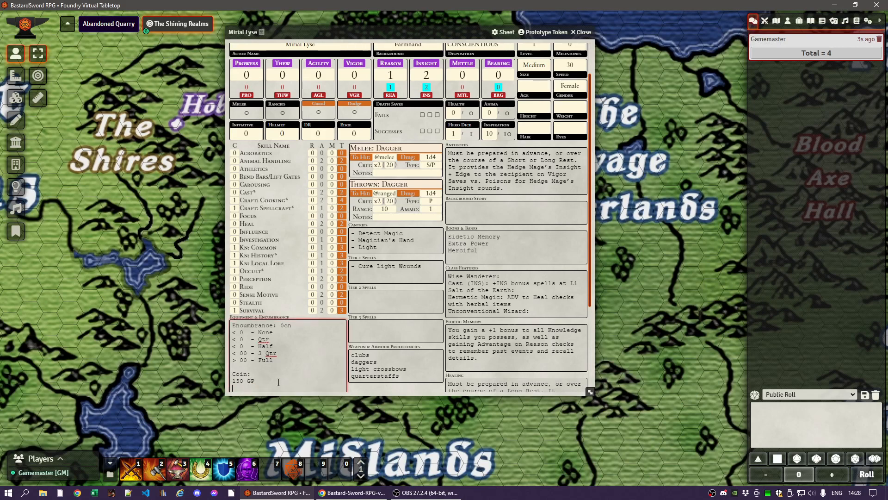
{"action": "type", "text": "40 GP"}
{"action": "left_click", "coordinate": [387, 393]}
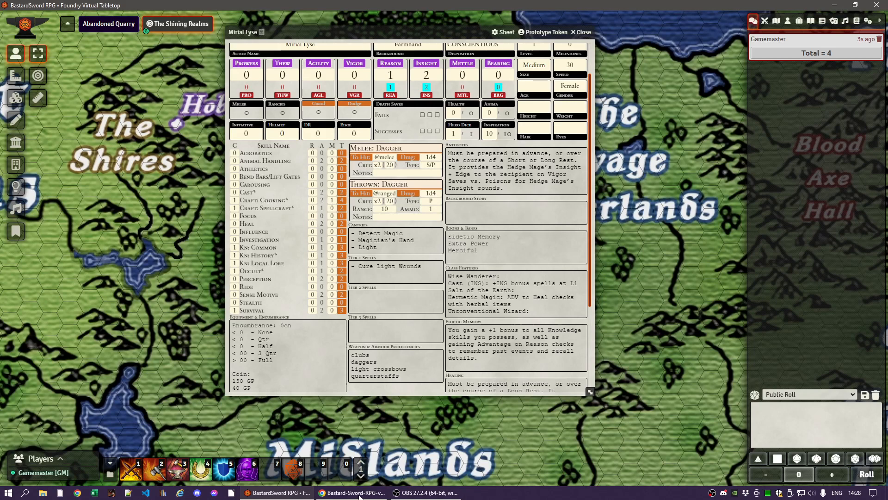
Step: Recheck the Farmhand entry in the rulebook and set the Kn: Common skill's M value to 1 on the character sheet
{"action": "left_click", "coordinate": [339, 492]}
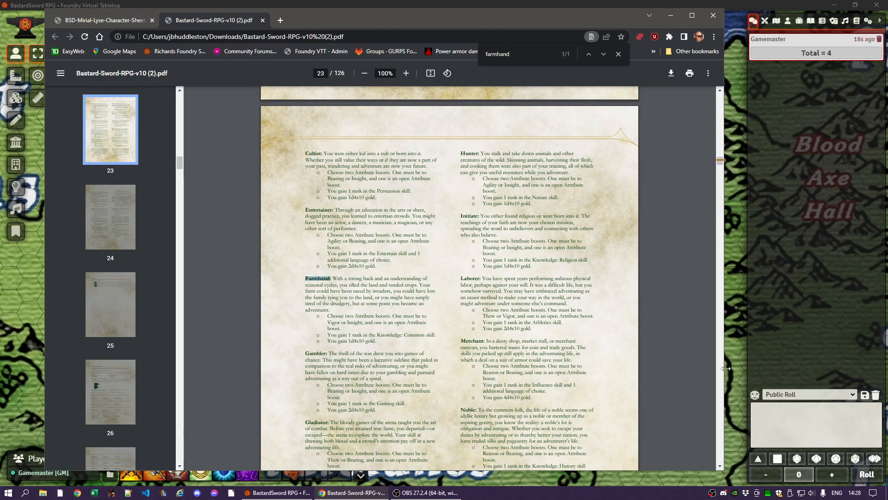
{"action": "left_click_drag", "start_coordinate": [347, 17], "coordinate": [887, 17]}
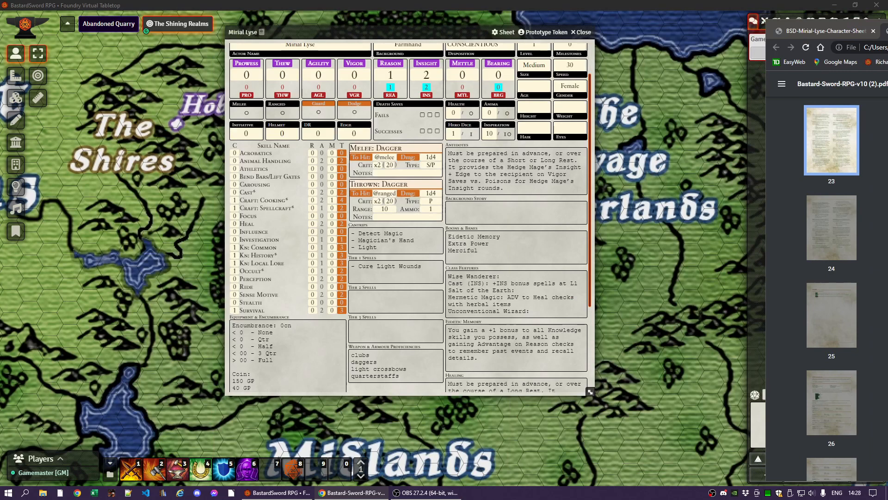
{"action": "left_click", "coordinate": [335, 247]}
{"action": "type", "text": "1"}
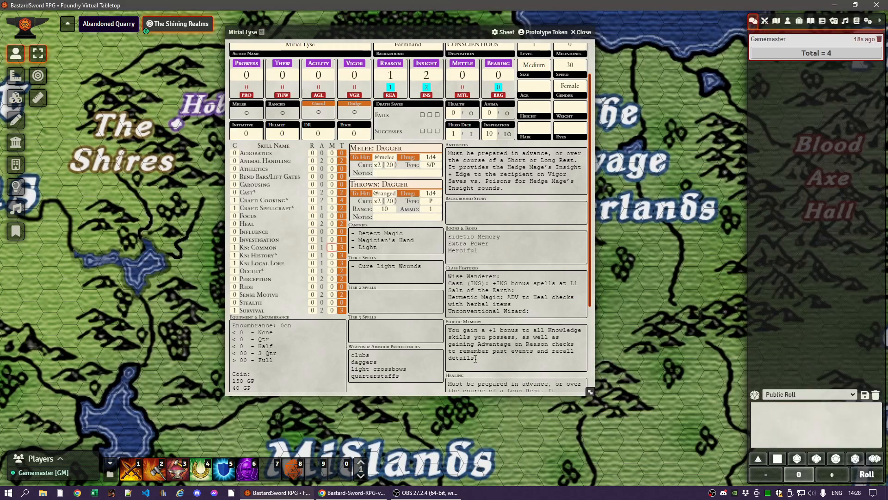
{"action": "left_click", "coordinate": [492, 373]}
{"action": "scroll", "coordinate": [405, 163], "scroll_direction": "up", "scroll_amount": 1}
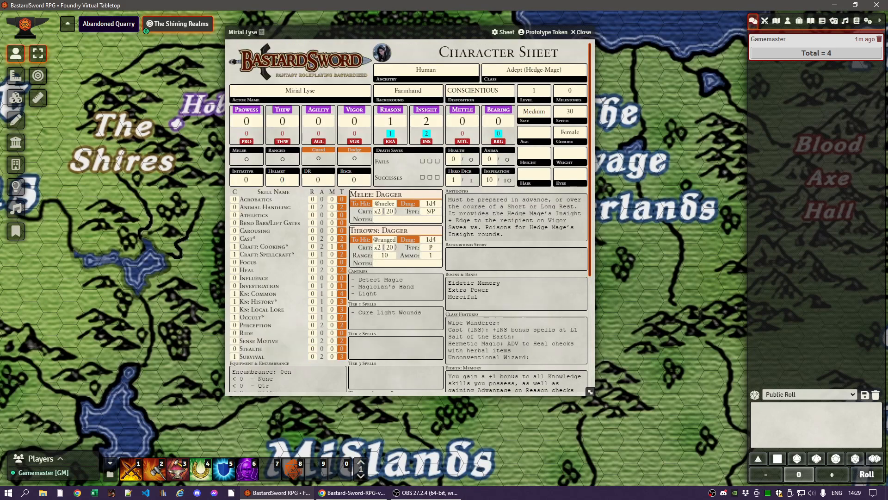
Step: Consult the attribute scores on the PDF character sheet, and set Insight to 3 and Mettle to 1 on the Foundry sheet
{"action": "left_click", "coordinate": [351, 492]}
{"action": "left_click", "coordinate": [352, 493]}
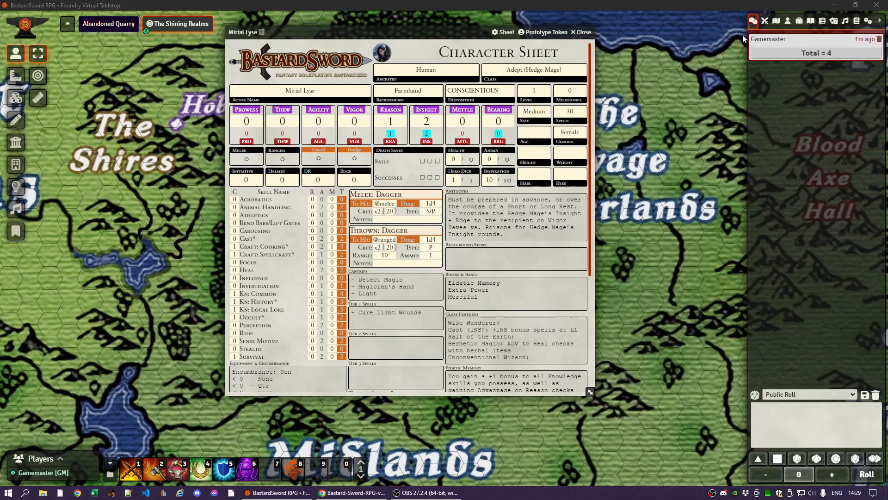
{"action": "left_click_drag", "start_coordinate": [887, 18], "coordinate": [692, 12]}
{"action": "left_click", "coordinate": [206, 13]}
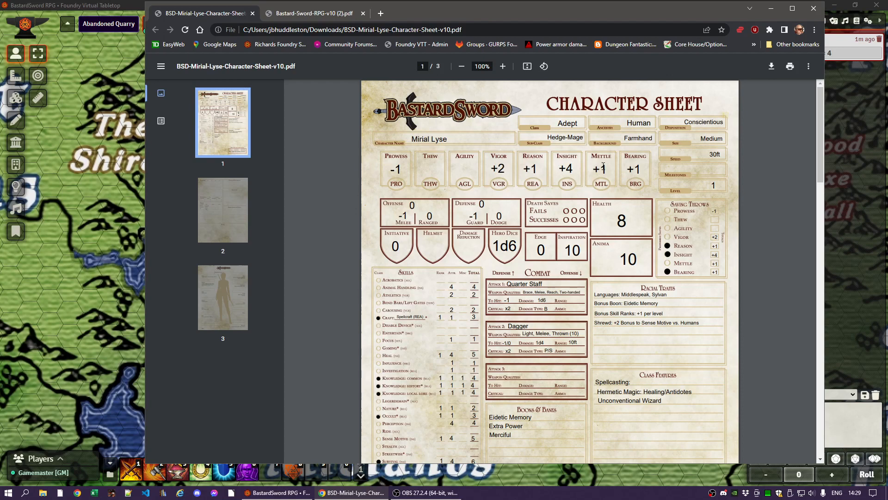
{"action": "left_click_drag", "start_coordinate": [464, 13], "coordinate": [887, 27]}
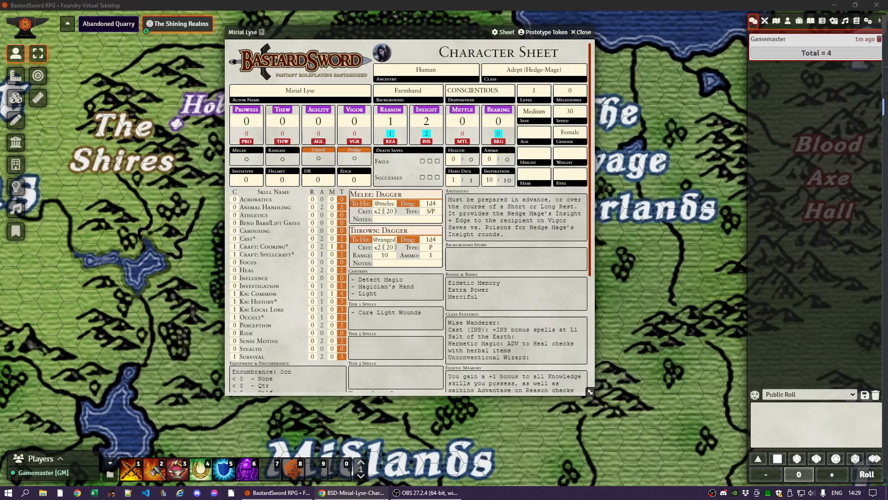
{"action": "left_click", "coordinate": [433, 122]}
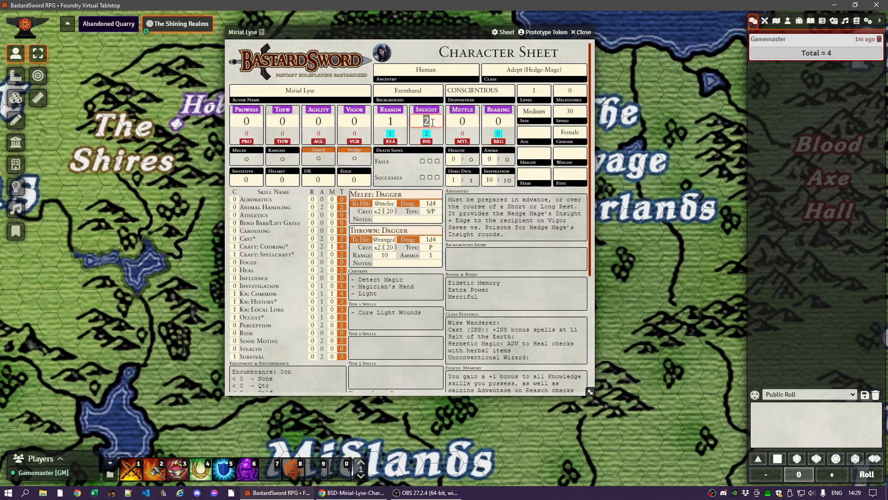
{"action": "type", "text": "3"}
{"action": "left_click", "coordinate": [472, 121]}
{"action": "type", "text": "2"}
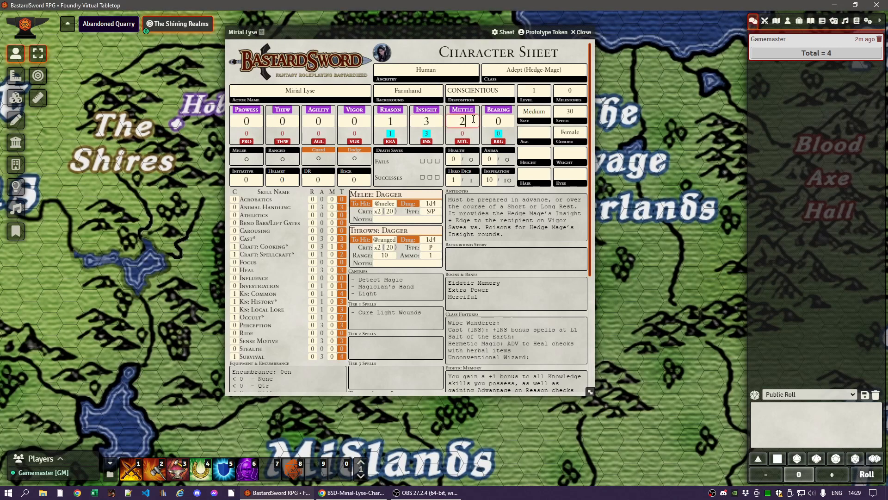
{"action": "key", "text": "BackSpace"}
{"action": "type", "text": "1"}
{"action": "left_click", "coordinate": [529, 247]}
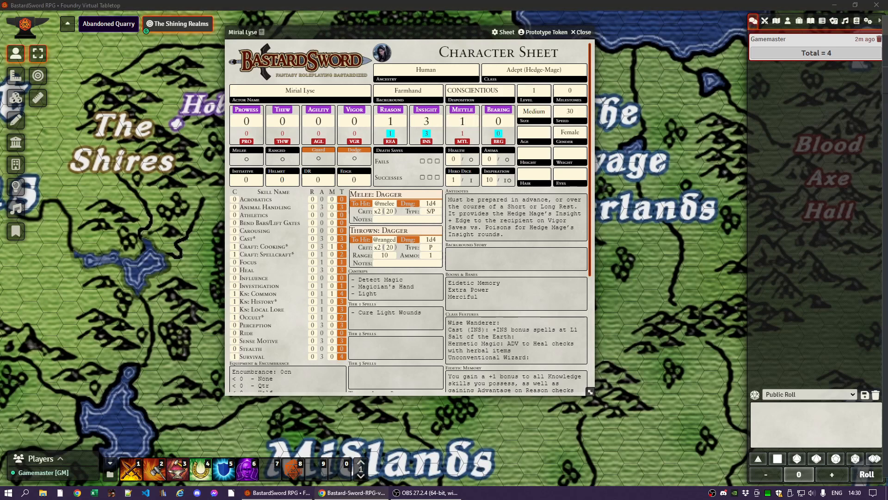
Step: Browse the ancestry pages of the rulebook PDF to the Human entry and examine its attribute adjustment and racial traits
{"action": "left_click_drag", "start_coordinate": [887, 29], "coordinate": [638, 28]}
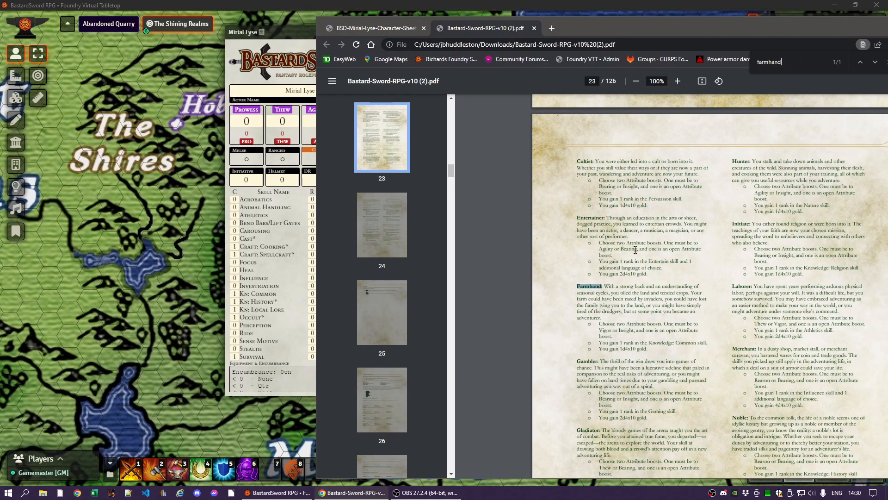
{"action": "left_click_drag", "start_coordinate": [673, 28], "coordinate": [446, 29]}
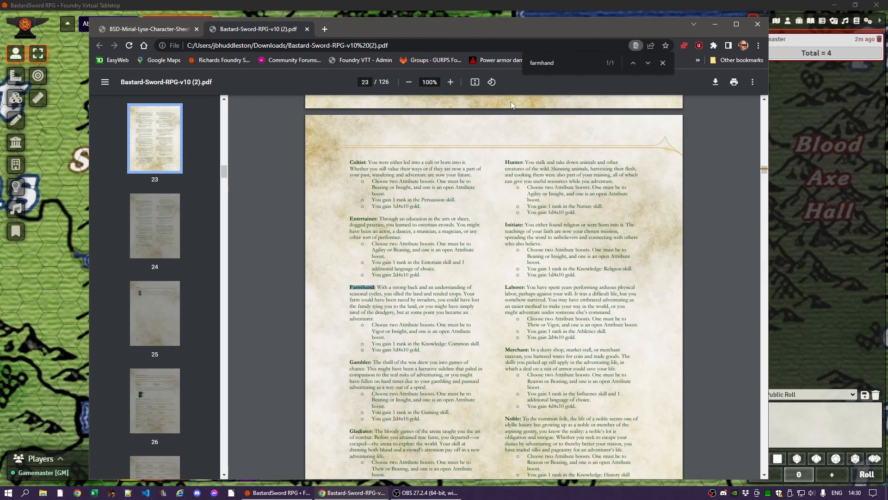
{"action": "scroll", "coordinate": [180, 204], "scroll_direction": "up", "scroll_amount": 20}
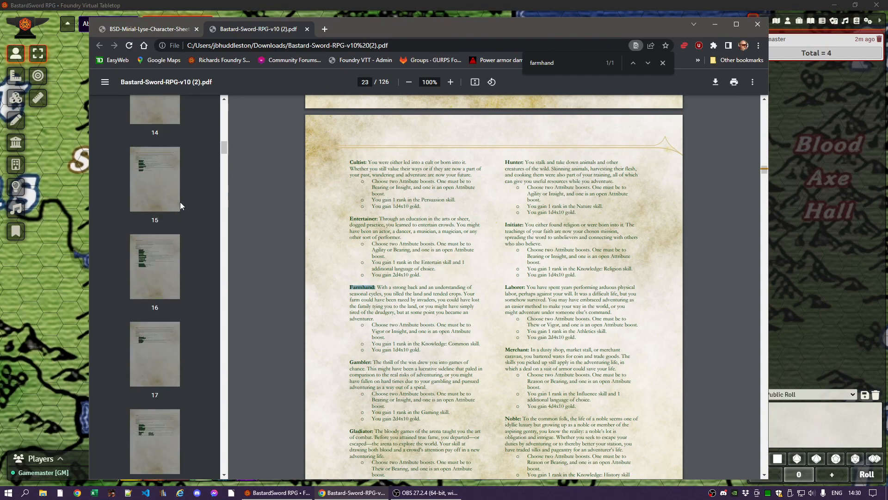
{"action": "left_click", "coordinate": [149, 268]}
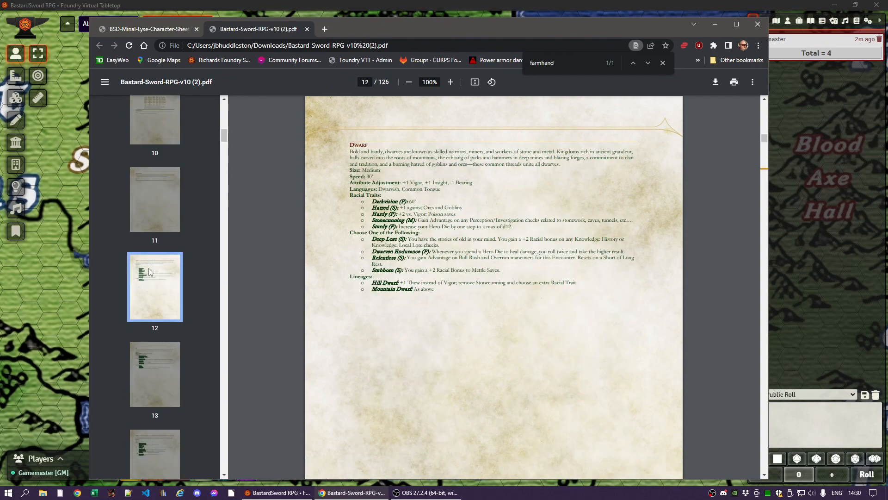
{"action": "left_click", "coordinate": [157, 364]}
{"action": "scroll", "coordinate": [155, 305], "scroll_direction": "down", "scroll_amount": 4}
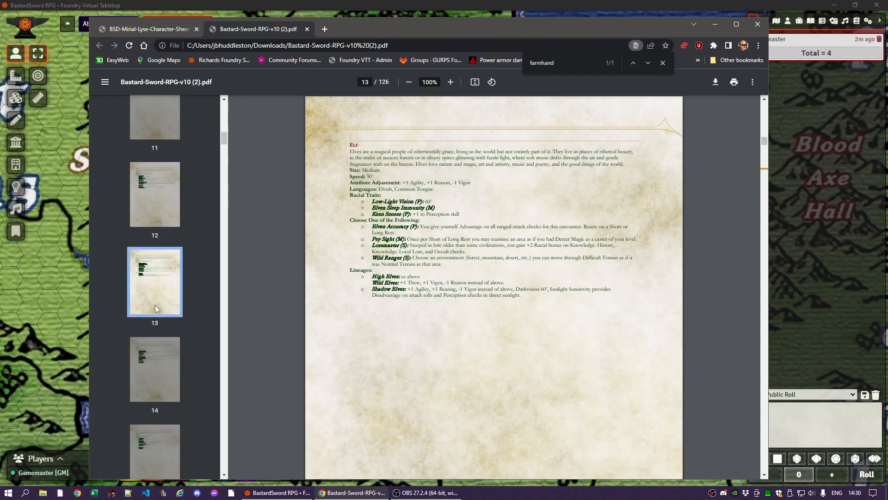
{"action": "left_click", "coordinate": [152, 271]}
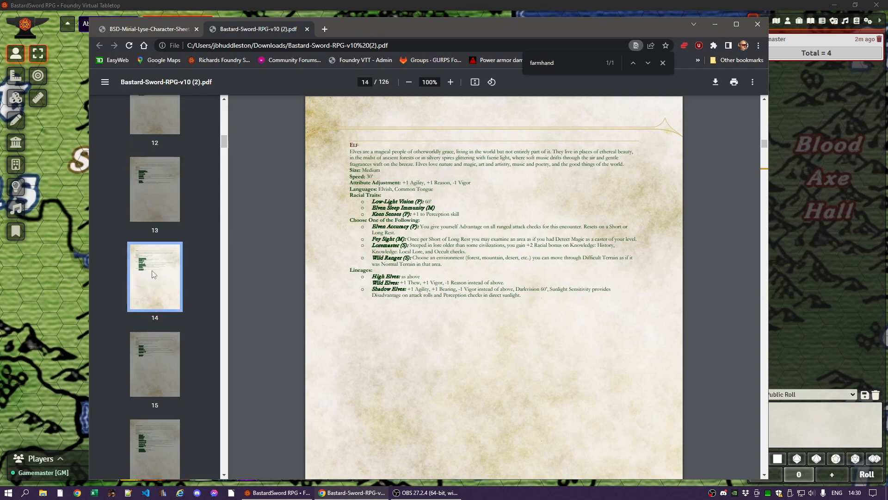
{"action": "left_click", "coordinate": [159, 355]}
{"action": "left_click", "coordinate": [147, 438]}
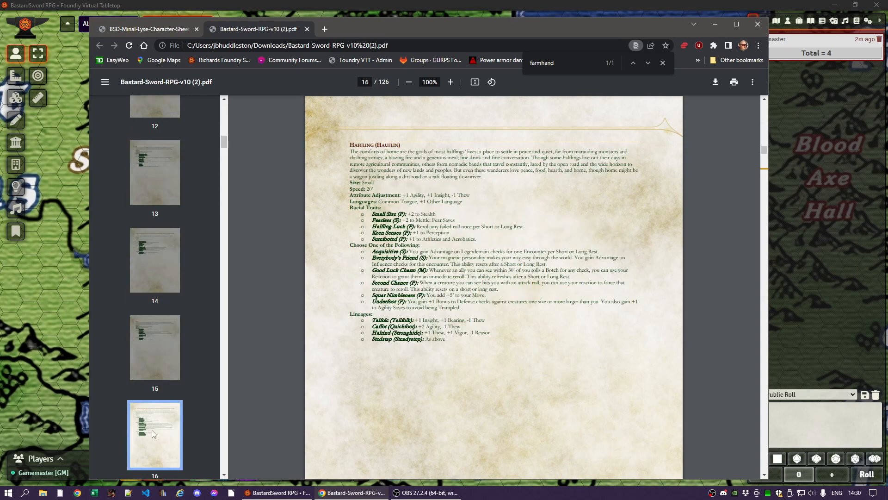
{"action": "scroll", "coordinate": [151, 326], "scroll_direction": "down", "scroll_amount": 3}
{"action": "left_click", "coordinate": [160, 374]}
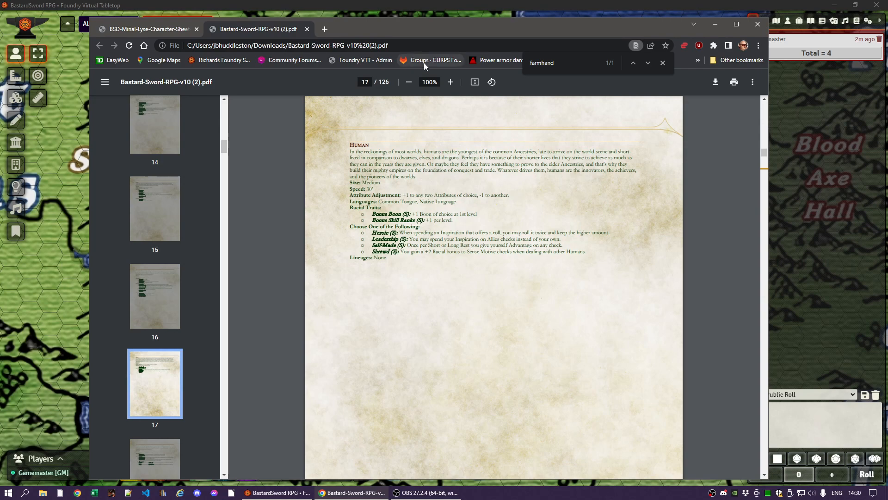
Step: Compare attributes with the PDF character sheet and set Prowess to -1 on the Foundry sheet
{"action": "left_click_drag", "start_coordinate": [387, 28], "coordinate": [467, 33]}
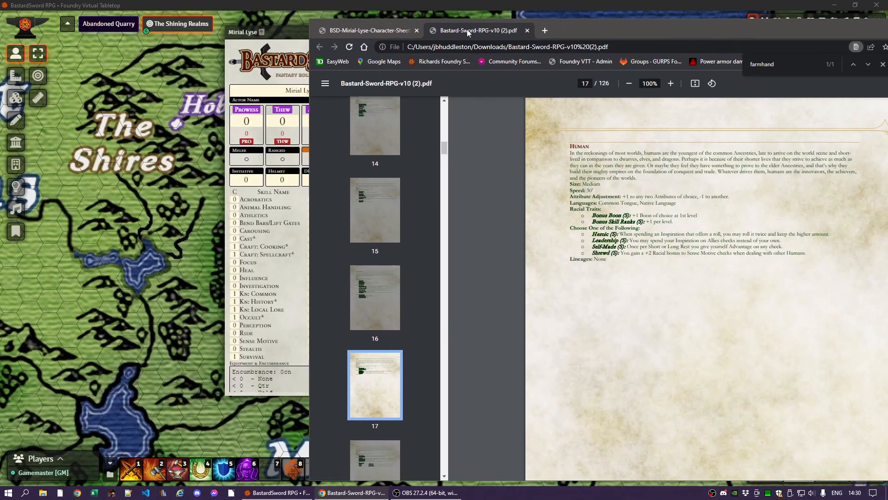
{"action": "left_click", "coordinate": [361, 31]}
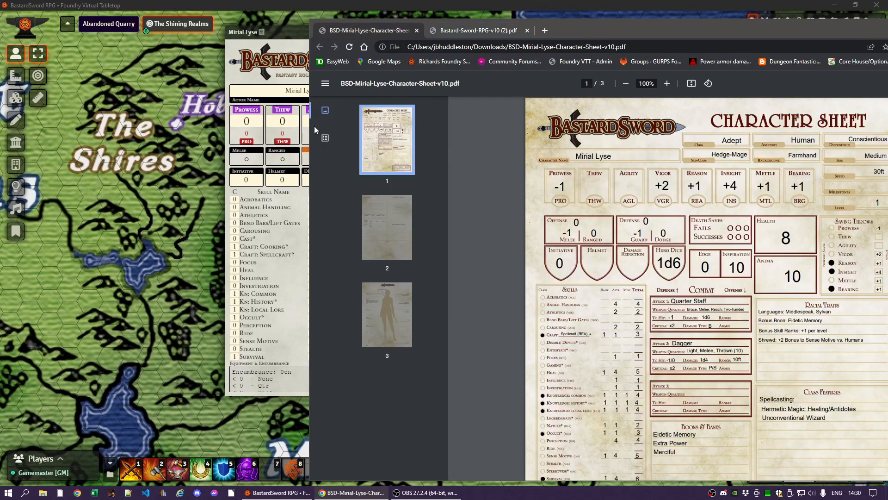
{"action": "left_click", "coordinate": [257, 122]}
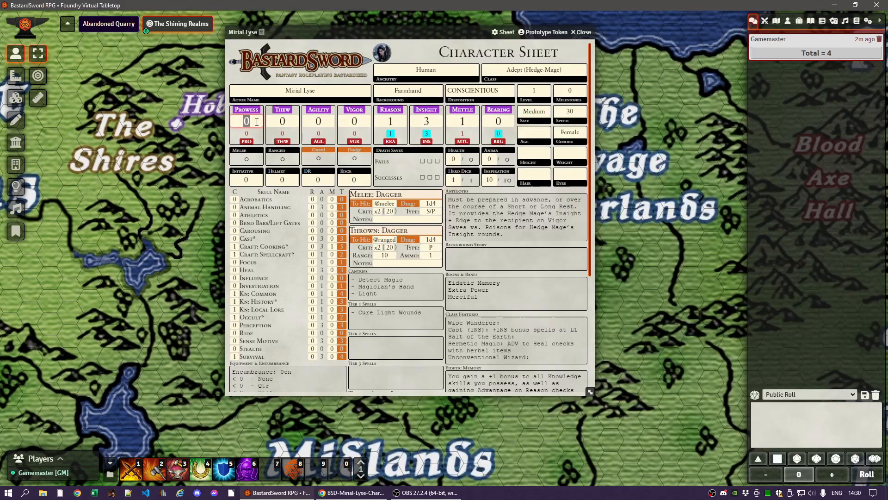
{"action": "type", "text": "-1"}
{"action": "left_click", "coordinate": [320, 121]}
{"action": "key", "text": "alt+Tab"}
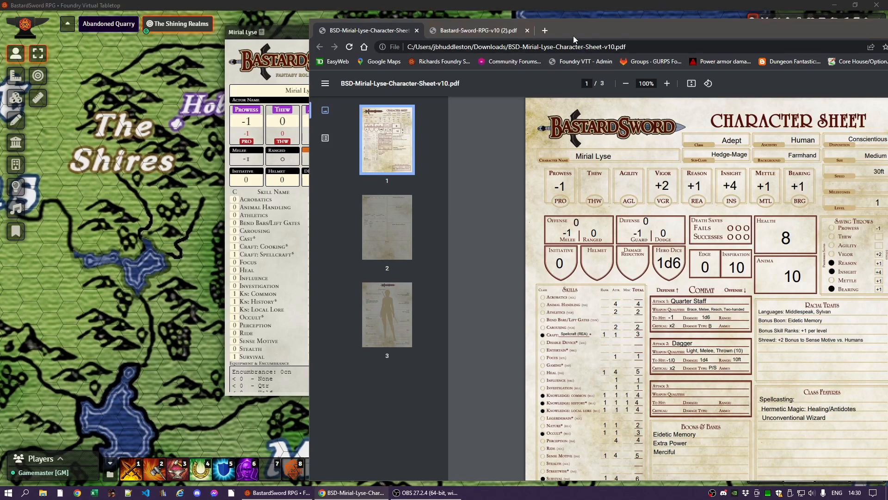
Step: Move the PDF window aside and set Bearing to 1 and Vigor to 1 on the Foundry character sheet
{"action": "left_click_drag", "start_coordinate": [574, 36], "coordinate": [887, 53]}
{"action": "left_click", "coordinate": [506, 122]}
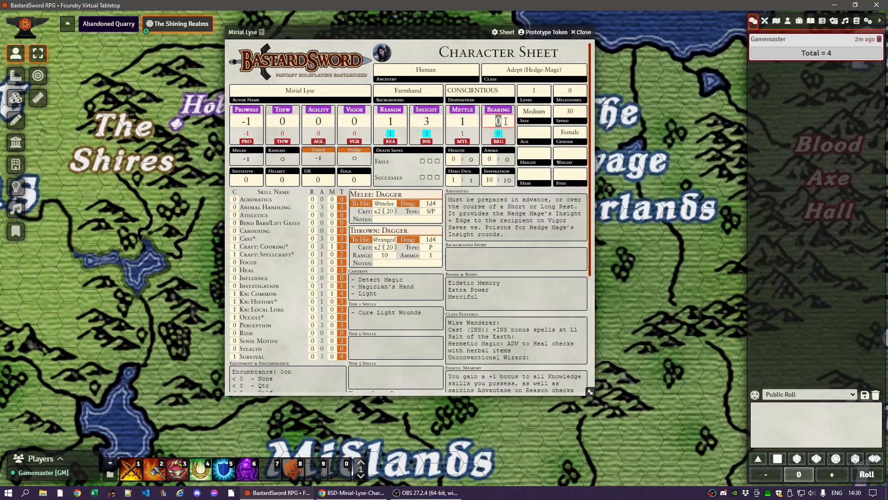
{"action": "type", "text": "1"}
{"action": "left_click", "coordinate": [355, 119]}
{"action": "type", "text": "1"}
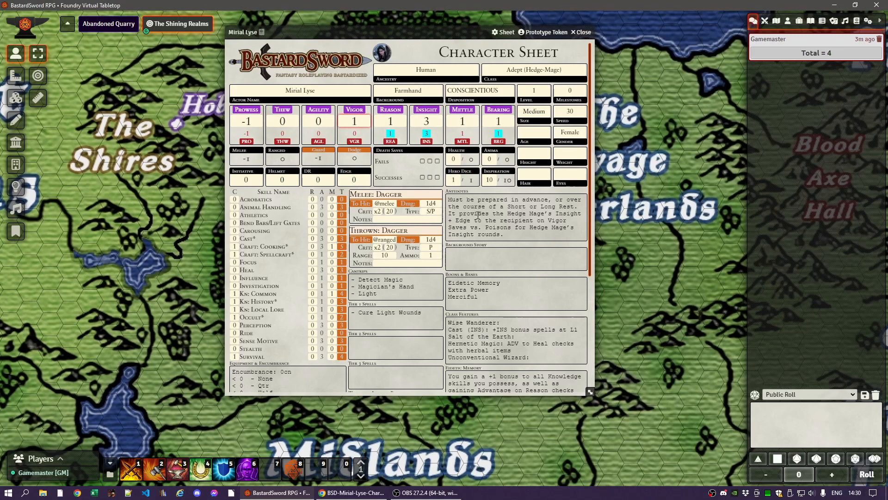
{"action": "left_click", "coordinate": [494, 191]}
Step: Compare the attribute scores with the PDF character sheet, and set Vigor to 2 and Insight to 4 on the Foundry sheet
{"action": "key", "text": "alt+Tab"}
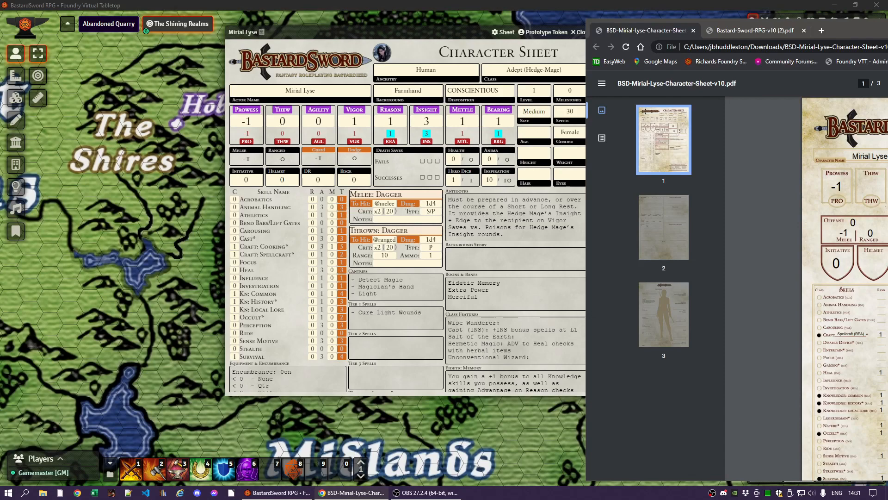
{"action": "left_click_drag", "start_coordinate": [832, 23], "coordinate": [597, 277]}
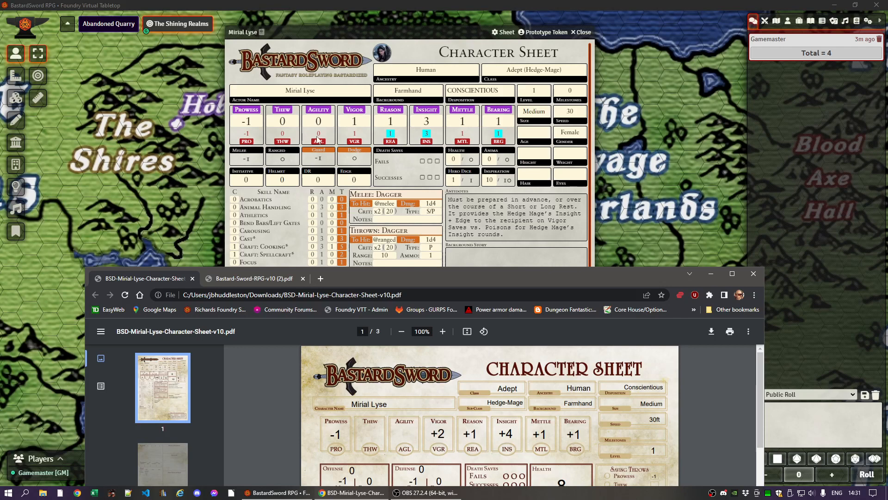
{"action": "left_click", "coordinate": [360, 121]}
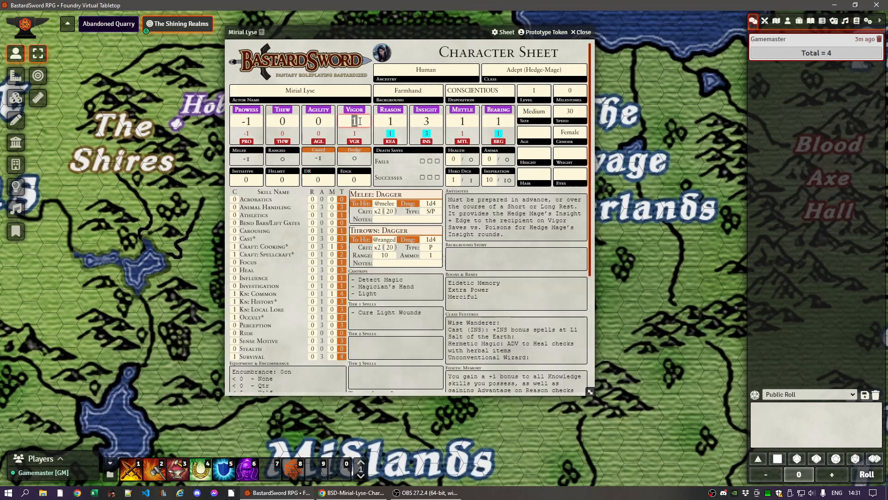
{"action": "type", "text": "2"}
{"action": "left_click", "coordinate": [432, 120]}
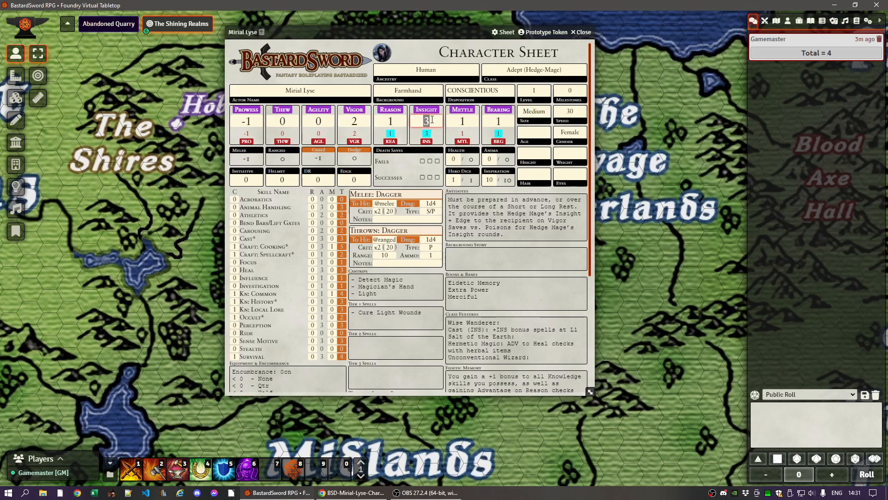
{"action": "type", "text": "4"}
{"action": "left_click", "coordinate": [440, 139]}
Step: Add four empty hyphen-bulleted lines below Cure Light Wounds in the Tier 1 Spells box
{"action": "left_click", "coordinate": [431, 315]}
{"action": "key", "text": "Return"}
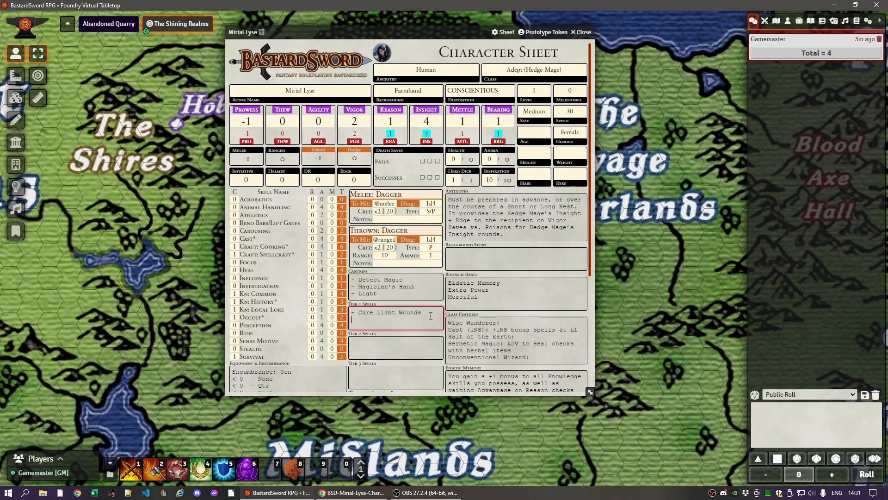
{"action": "type", "text": "-"}
{"action": "key", "text": "Return"}
{"action": "type", "text": "-"}
{"action": "key", "text": "Return"}
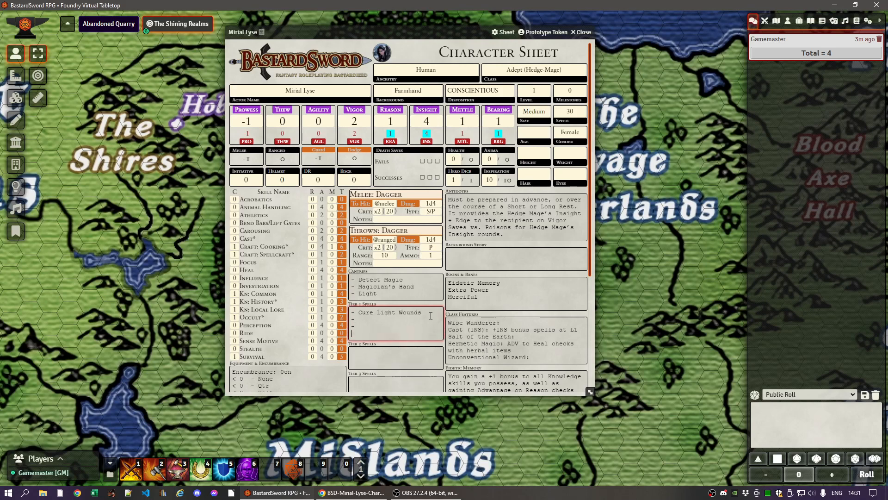
{"action": "type", "text": "-"}
{"action": "key", "text": "Return"}
{"action": "type", "text": "-"}
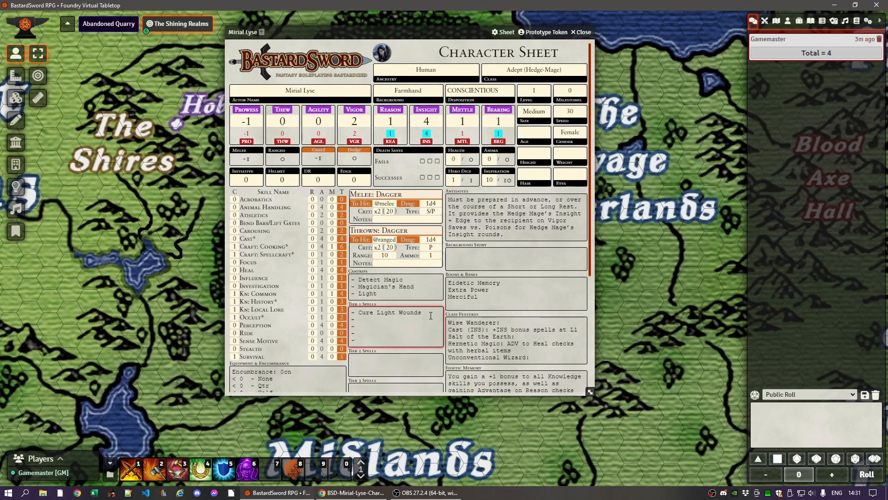
{"action": "left_click", "coordinate": [422, 285]}
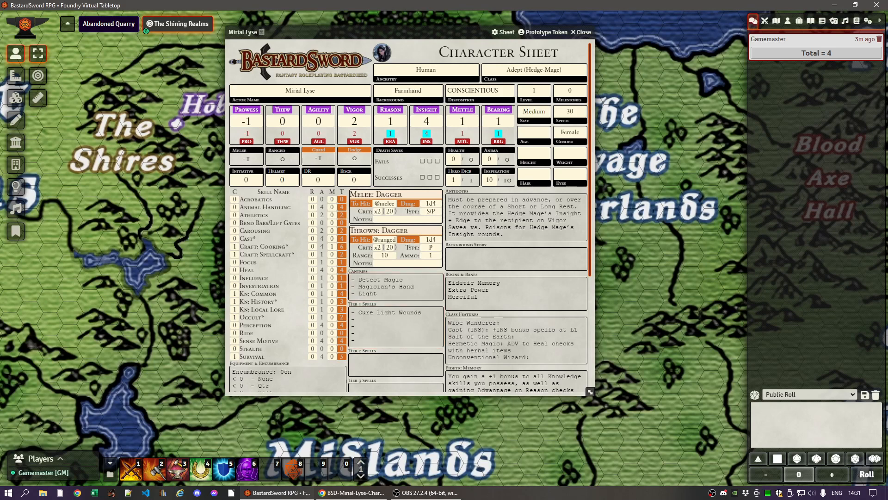
Step: Arrange the Foundry character sheet and the PDF window side by side so they do not overlap
{"action": "left_click", "coordinate": [351, 492]}
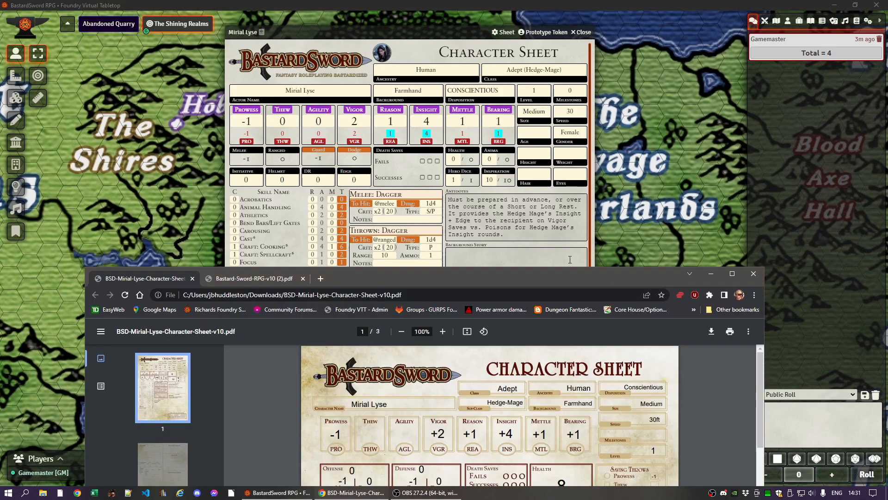
{"action": "left_click_drag", "start_coordinate": [501, 278], "coordinate": [835, 25]}
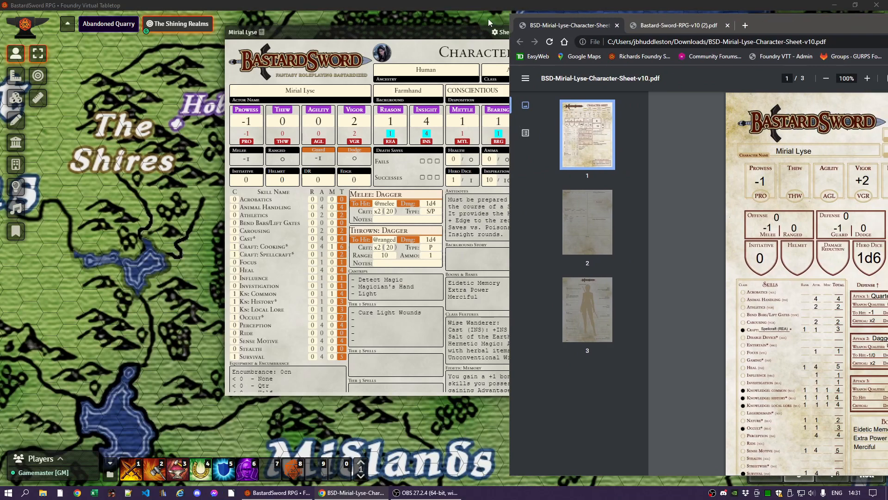
{"action": "left_click_drag", "start_coordinate": [400, 31], "coordinate": [173, 20]}
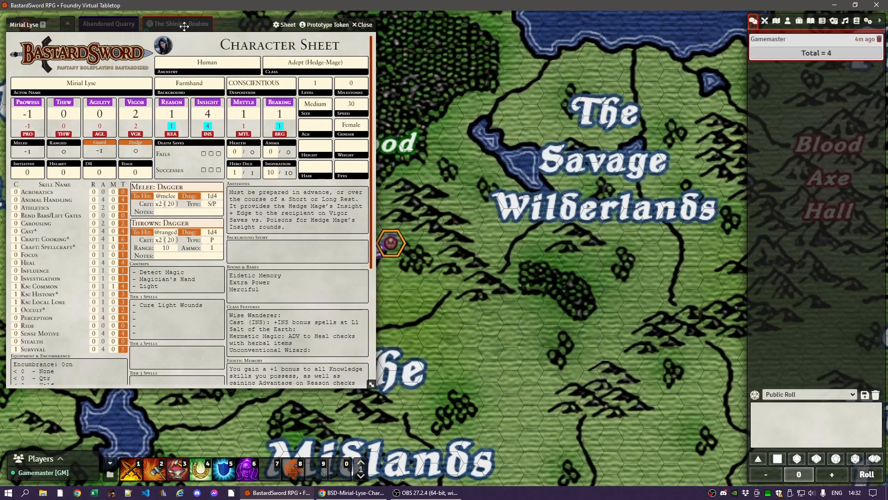
{"action": "key", "text": "alt+Tab"}
{"action": "left_click_drag", "start_coordinate": [509, 83], "coordinate": [396, 84]}
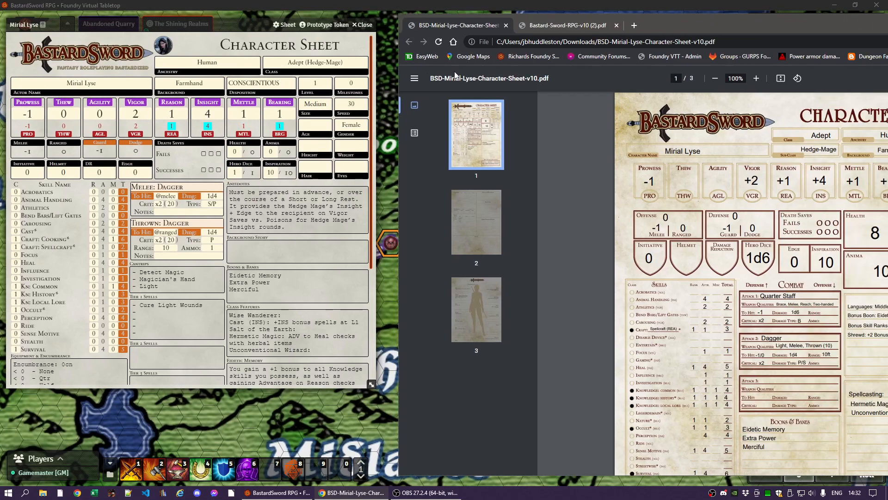
Step: Hide the PDF's page thumbnails and narrow its window to fit beside the Foundry character sheet
{"action": "left_click", "coordinate": [415, 80]}
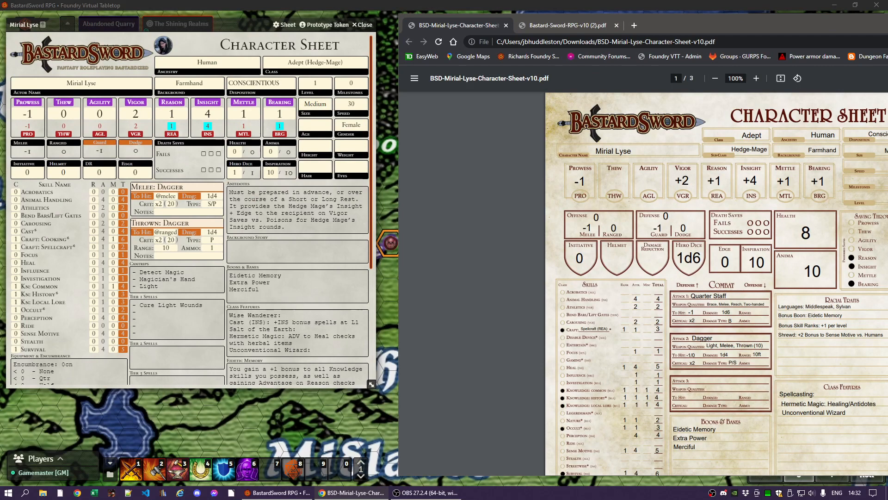
{"action": "left_click_drag", "start_coordinate": [887, 149], "coordinate": [846, 150]}
{"action": "left_click_drag", "start_coordinate": [852, 149], "coordinate": [854, 149]}
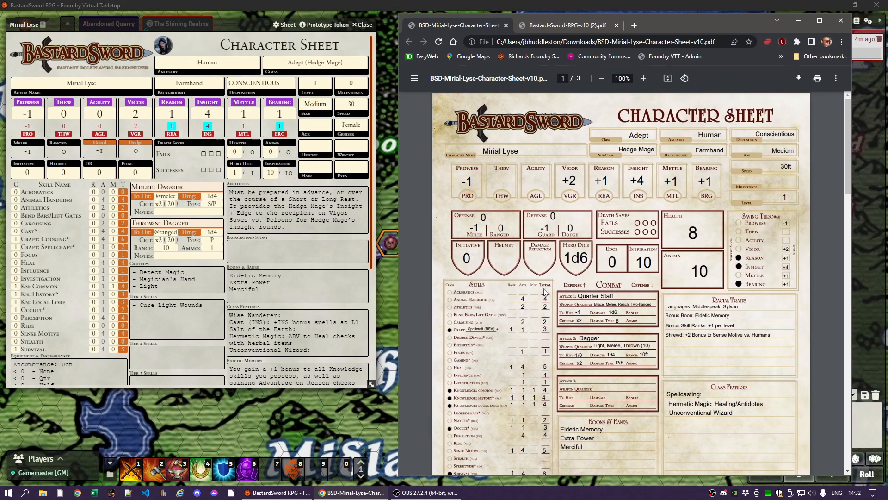
{"action": "scroll", "coordinate": [575, 287], "scroll_direction": "down", "scroll_amount": 1}
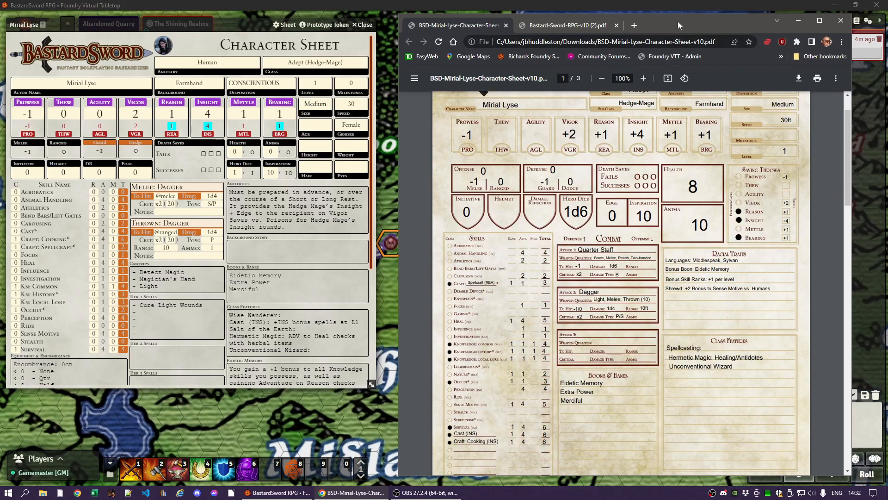
{"action": "left_click_drag", "start_coordinate": [678, 21], "coordinate": [680, 20]}
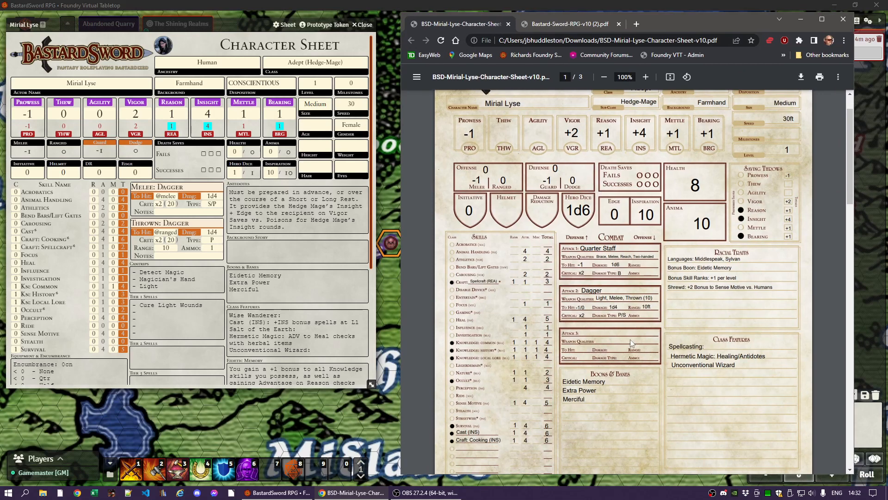
Step: Find the spell list on page 2 of the PDF character sheet and enter Magic Missile, Protection and Shield under Tier 1 Spells in Foundry
{"action": "scroll", "coordinate": [606, 360], "scroll_direction": "down", "scroll_amount": 9}
{"action": "scroll", "coordinate": [600, 361], "scroll_direction": "down", "scroll_amount": 1}
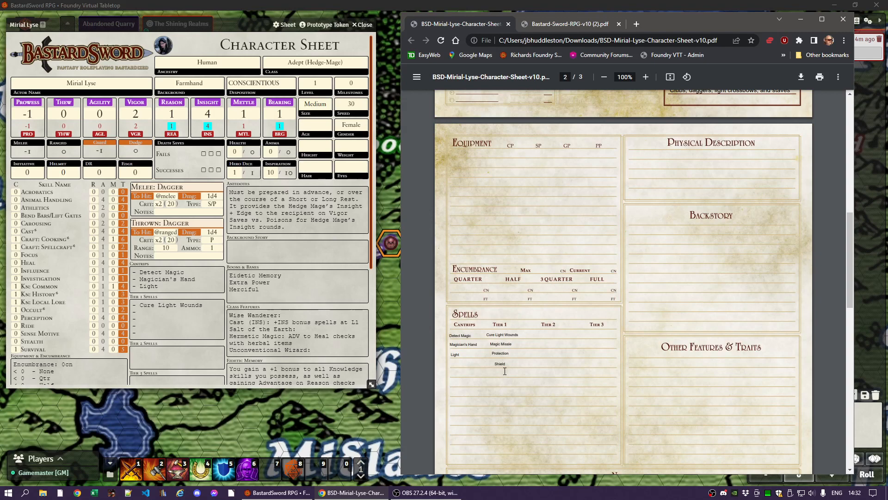
{"action": "left_click", "coordinate": [148, 312]}
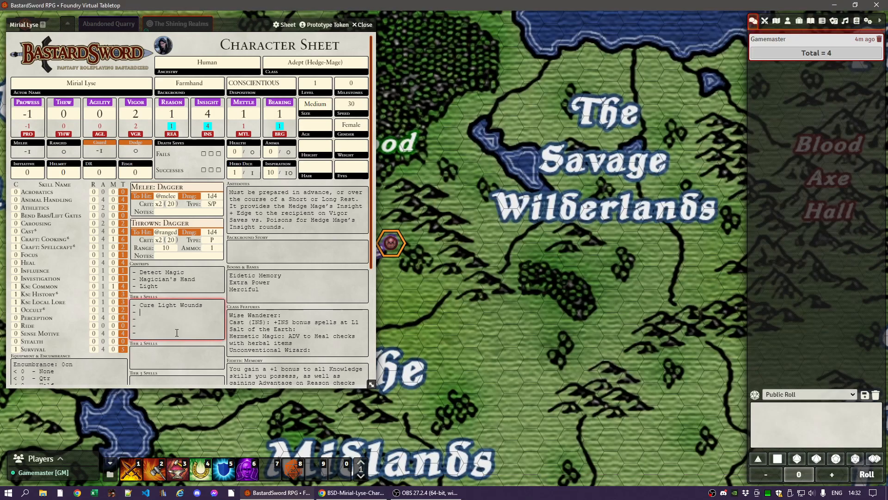
{"action": "type", "text": "Magic Missile"}
{"action": "left_click", "coordinate": [341, 493]}
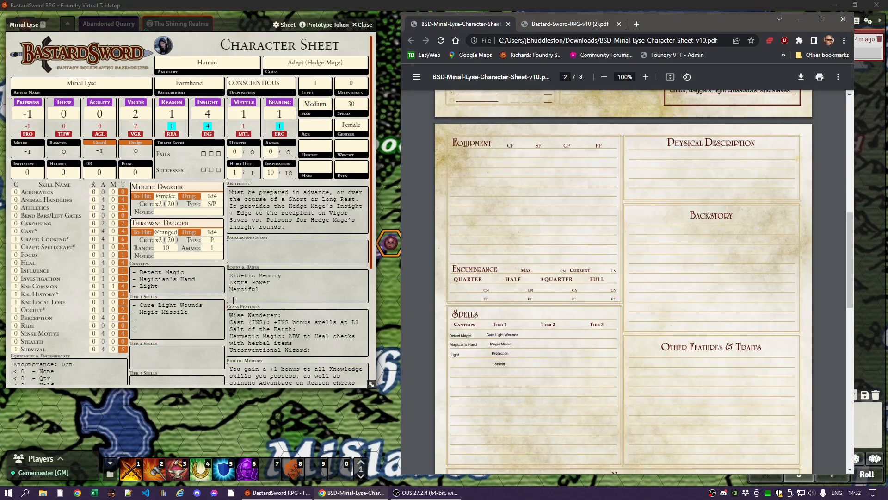
{"action": "left_click", "coordinate": [167, 323]}
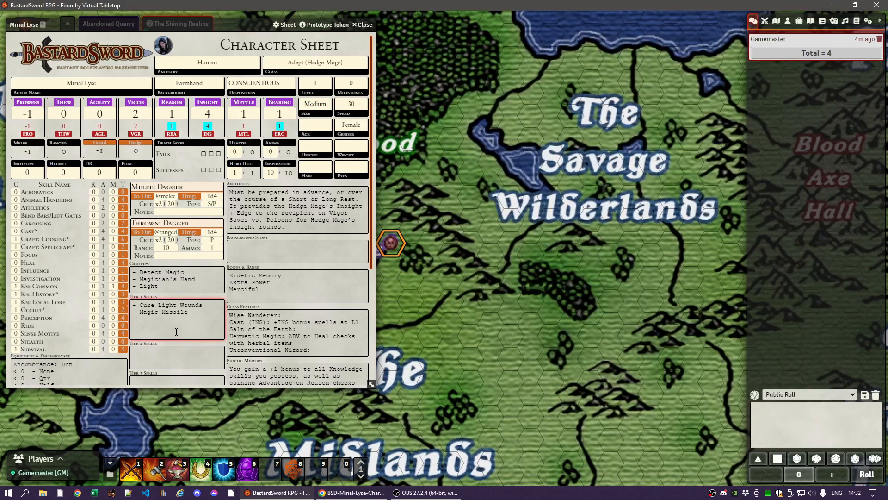
{"action": "type", "text": "Protecti"}
{"action": "type", "text": "on - "}
{"action": "type", "text": "Shield"}
Step: Browse the rulebook PDF from the Human entry through the equipment, weapon and ritual casting pages to the Schools of Magic page
{"action": "left_click", "coordinate": [353, 493]}
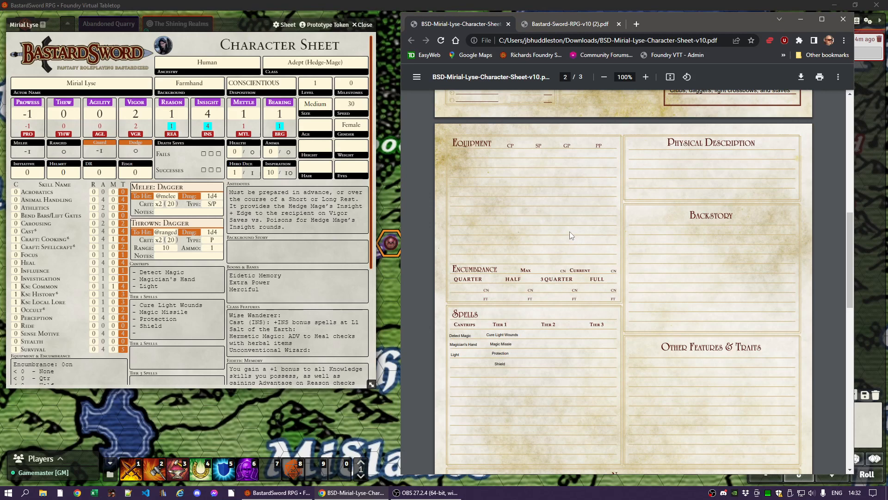
{"action": "left_click", "coordinate": [567, 25]}
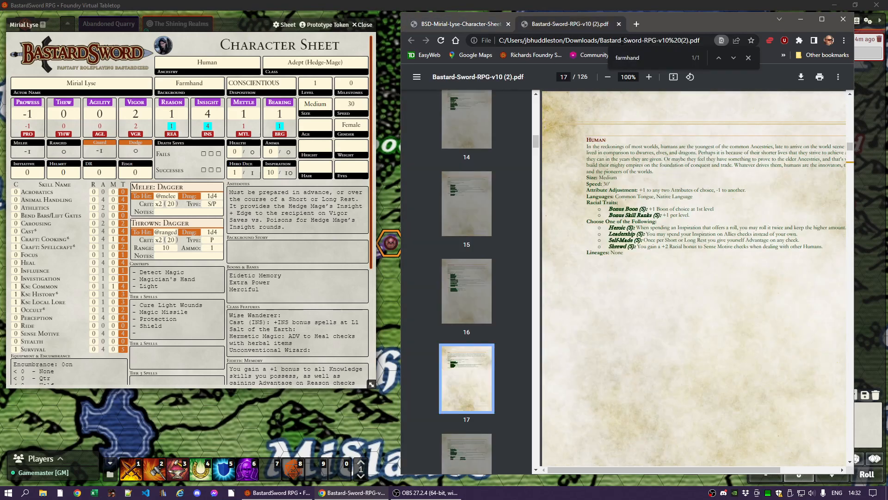
{"action": "left_click_drag", "start_coordinate": [675, 26], "coordinate": [514, 24]}
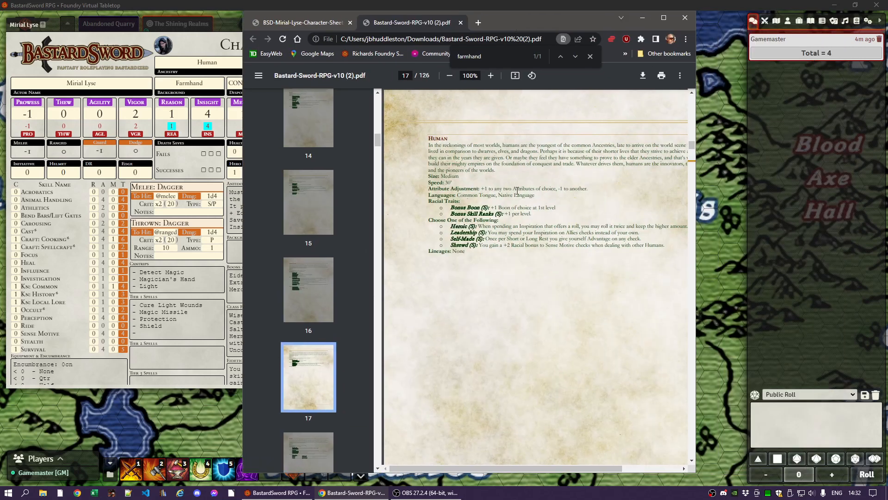
{"action": "scroll", "coordinate": [314, 226], "scroll_direction": "down", "scroll_amount": 20}
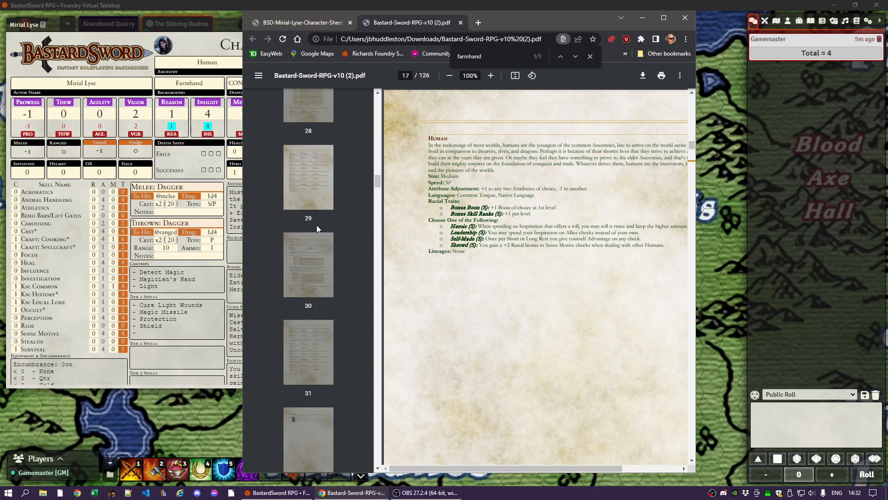
{"action": "scroll", "coordinate": [316, 228], "scroll_direction": "down", "scroll_amount": 20}
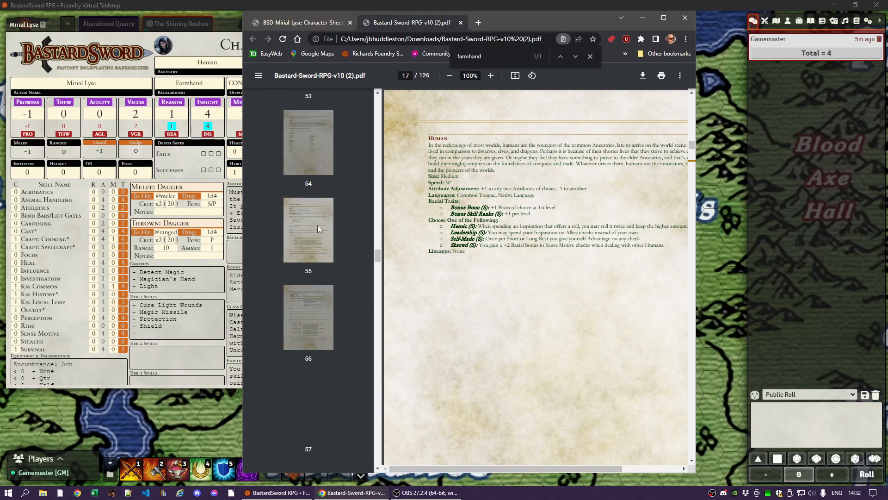
{"action": "scroll", "coordinate": [318, 225], "scroll_direction": "down", "scroll_amount": 5}
{"action": "left_click", "coordinate": [318, 273]}
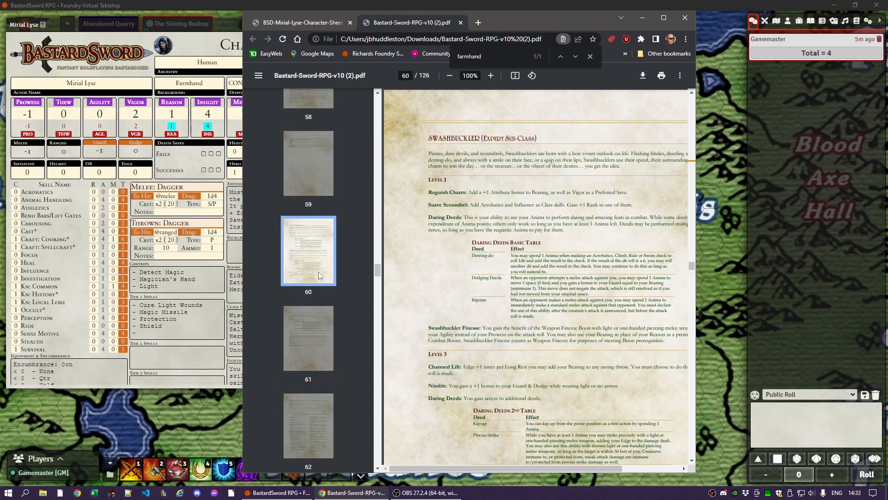
{"action": "scroll", "coordinate": [319, 268], "scroll_direction": "down", "scroll_amount": 16}
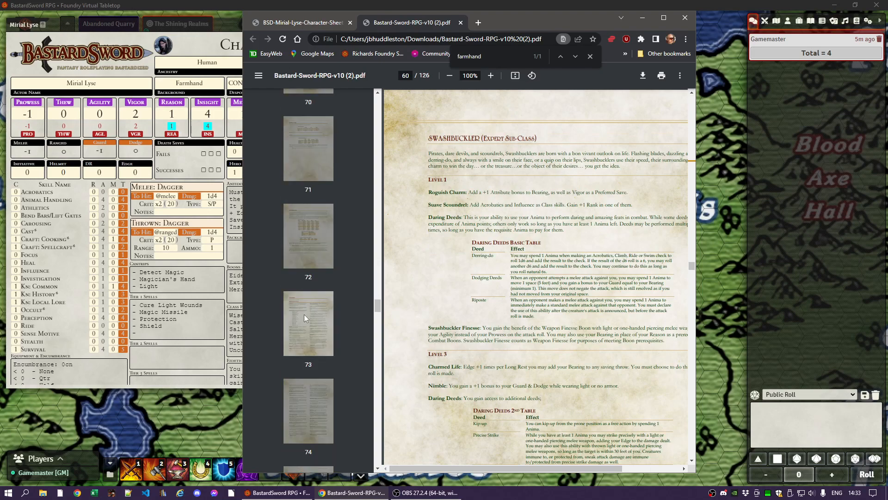
{"action": "left_click", "coordinate": [304, 320]}
{"action": "scroll", "coordinate": [320, 279], "scroll_direction": "down", "scroll_amount": 13}
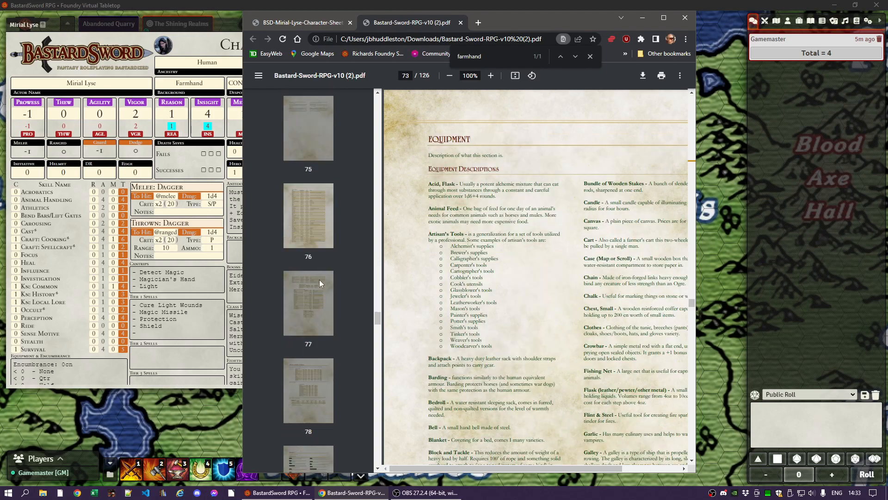
{"action": "scroll", "coordinate": [319, 278], "scroll_direction": "down", "scroll_amount": 5}
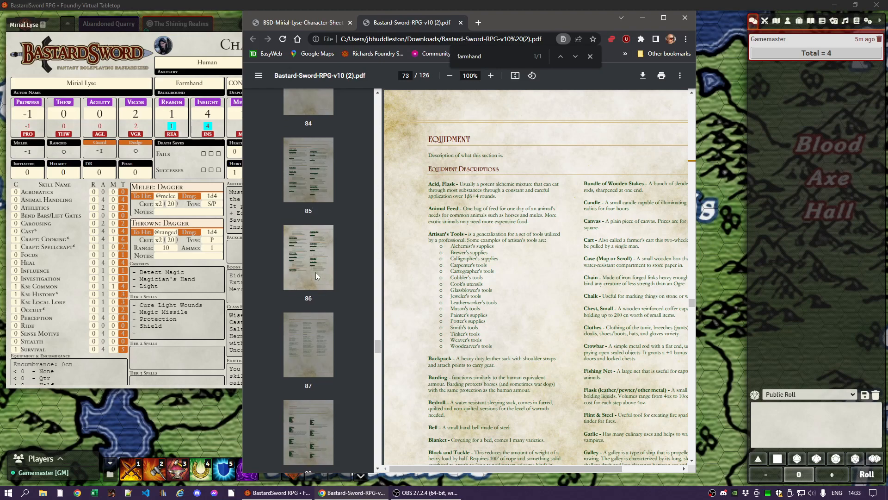
{"action": "left_click", "coordinate": [307, 265]}
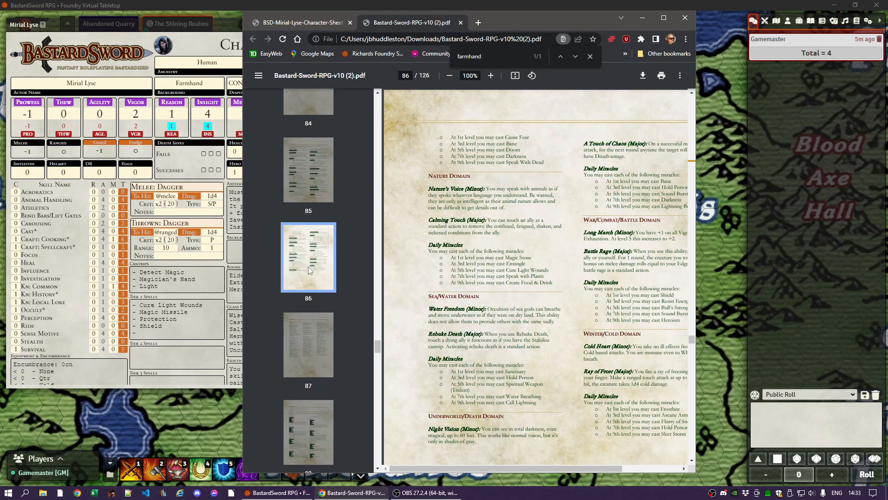
{"action": "scroll", "coordinate": [308, 267], "scroll_direction": "up", "scroll_amount": 6}
{"action": "left_click", "coordinate": [309, 191]}
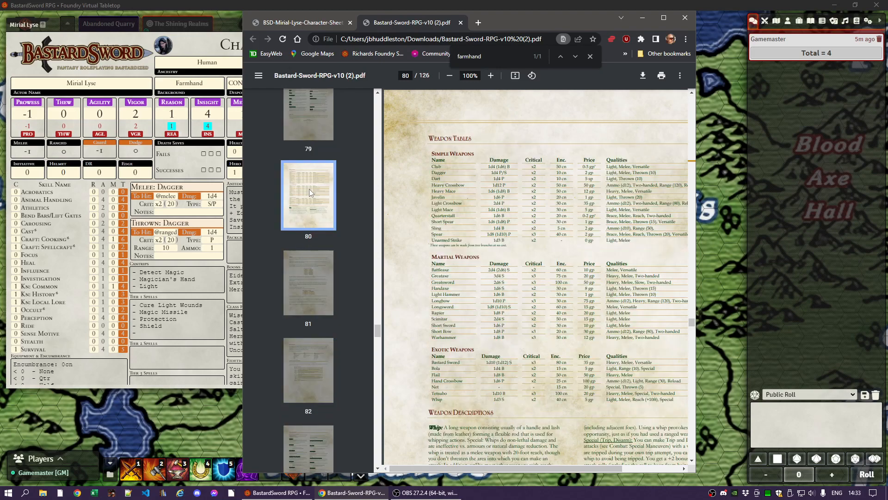
{"action": "scroll", "coordinate": [310, 212], "scroll_direction": "down", "scroll_amount": 2}
{"action": "left_click", "coordinate": [313, 298]}
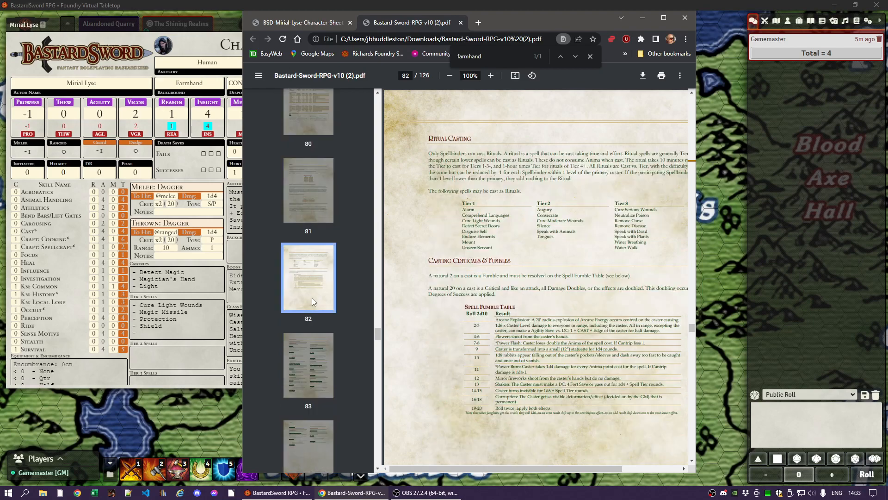
{"action": "left_click", "coordinate": [300, 366]}
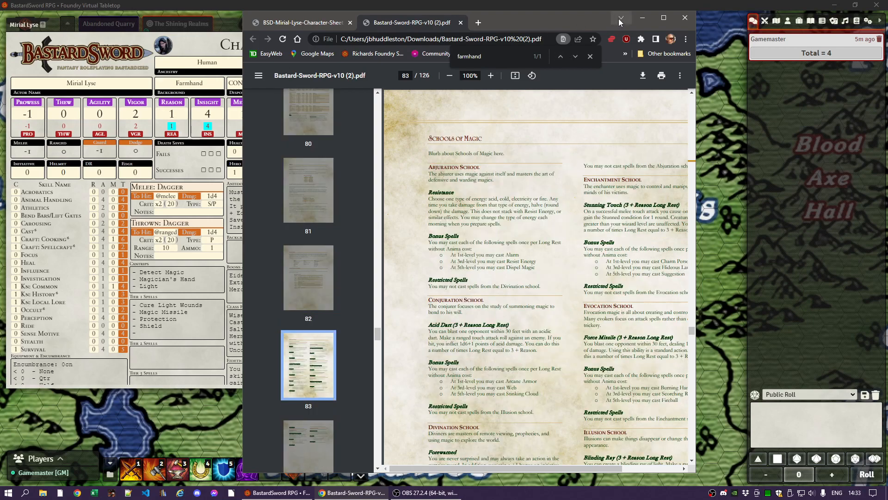
Step: Widen the PDF window and browse the rulebook's weapons and magic pages to find the Spells by Tier page, page 87
{"action": "left_click_drag", "start_coordinate": [697, 160], "coordinate": [796, 158]}
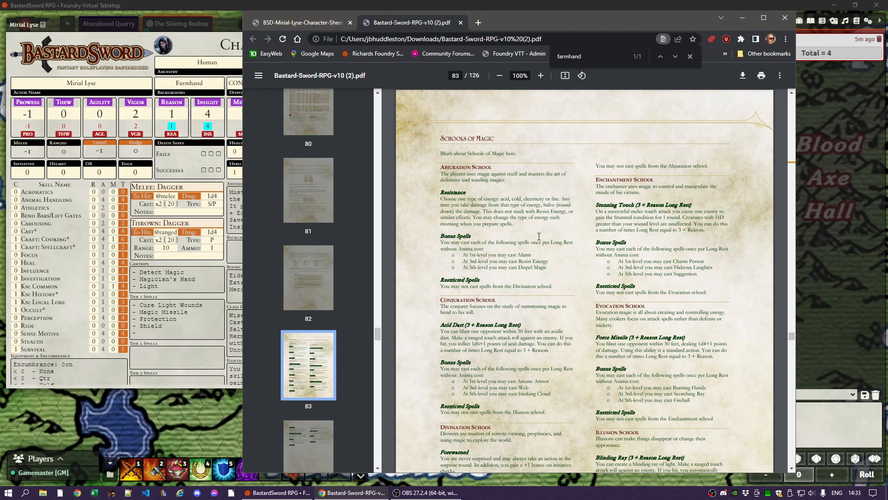
{"action": "scroll", "coordinate": [539, 236], "scroll_direction": "up", "scroll_amount": 8}
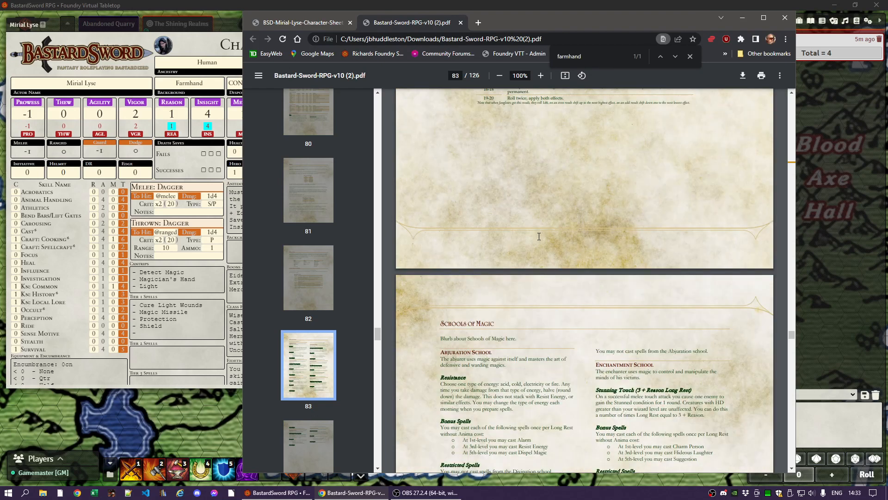
{"action": "scroll", "coordinate": [544, 237], "scroll_direction": "up", "scroll_amount": 5}
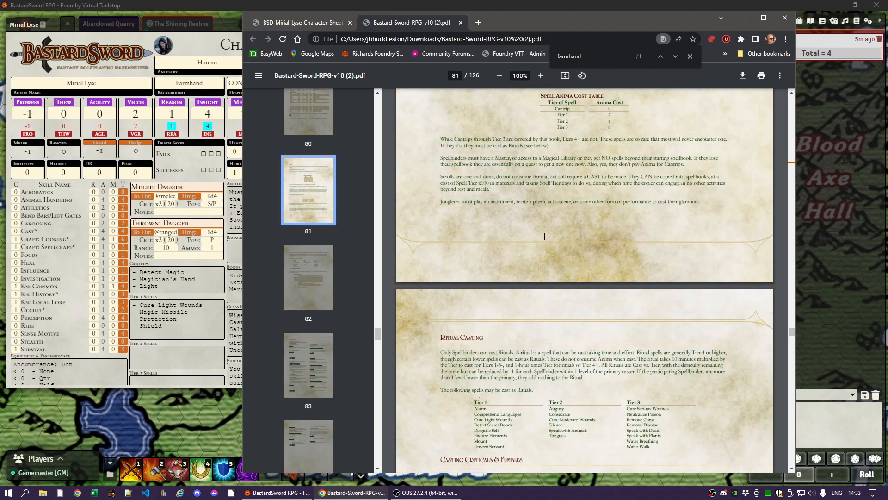
{"action": "scroll", "coordinate": [544, 236], "scroll_direction": "up", "scroll_amount": 8}
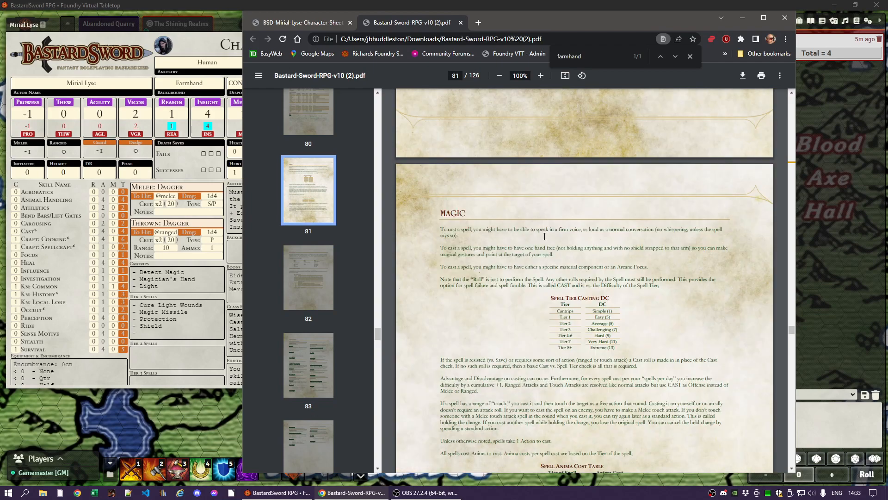
{"action": "scroll", "coordinate": [544, 237], "scroll_direction": "up", "scroll_amount": 6}
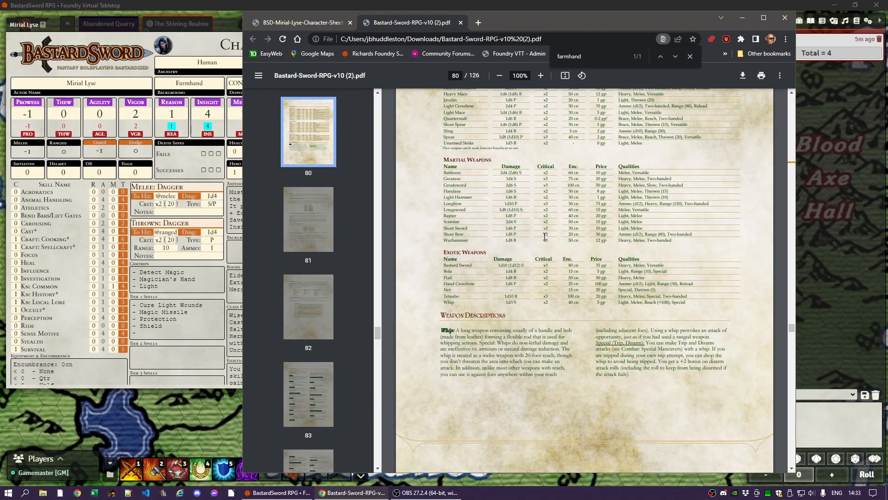
{"action": "scroll", "coordinate": [544, 237], "scroll_direction": "up", "scroll_amount": 9}
{"action": "scroll", "coordinate": [545, 237], "scroll_direction": "down", "scroll_amount": 10}
{"action": "scroll", "coordinate": [318, 253], "scroll_direction": "down", "scroll_amount": 6}
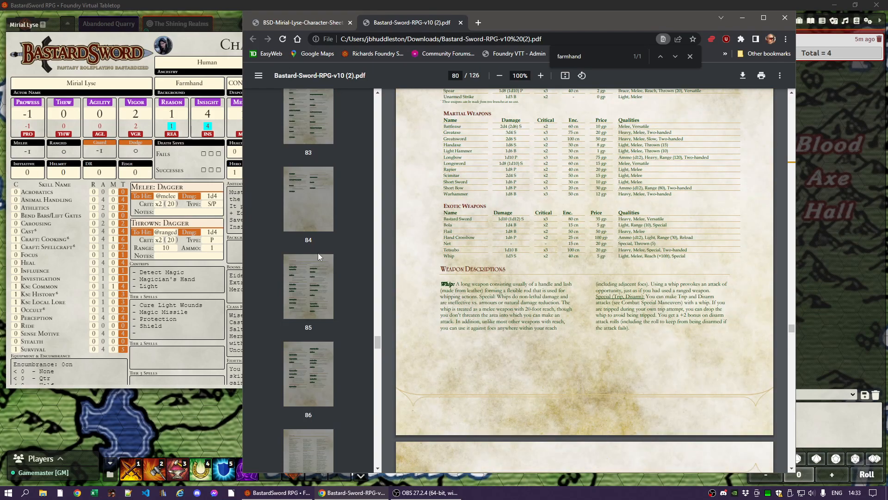
{"action": "scroll", "coordinate": [317, 252], "scroll_direction": "down", "scroll_amount": 4}
{"action": "left_click", "coordinate": [312, 278]}
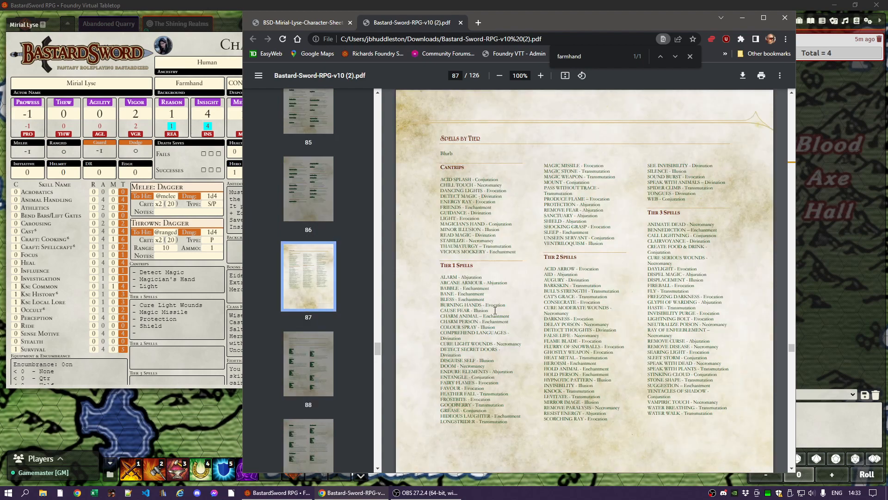
Step: Move the PDF window away from the character sheet and review the rulebook's Tier 1 spells, including Feather Fall
{"action": "left_click_drag", "start_coordinate": [544, 15], "coordinate": [620, 24]}
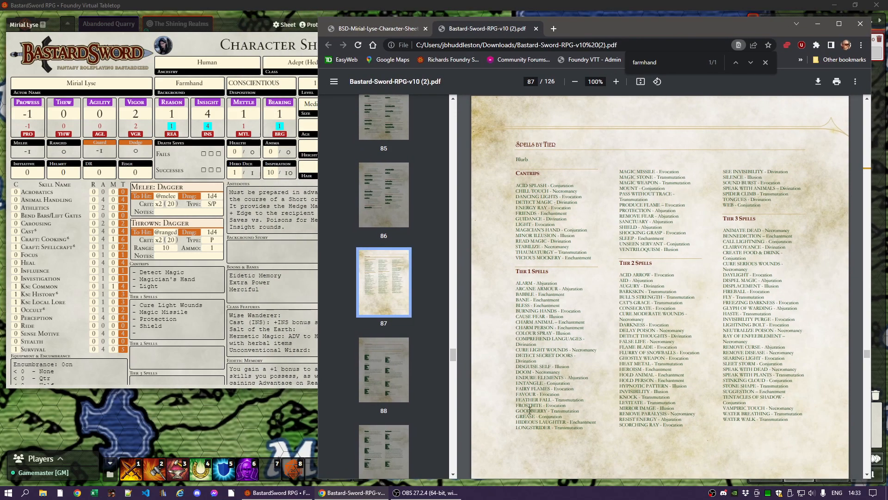
{"action": "left_click_drag", "start_coordinate": [515, 400], "coordinate": [586, 401]}
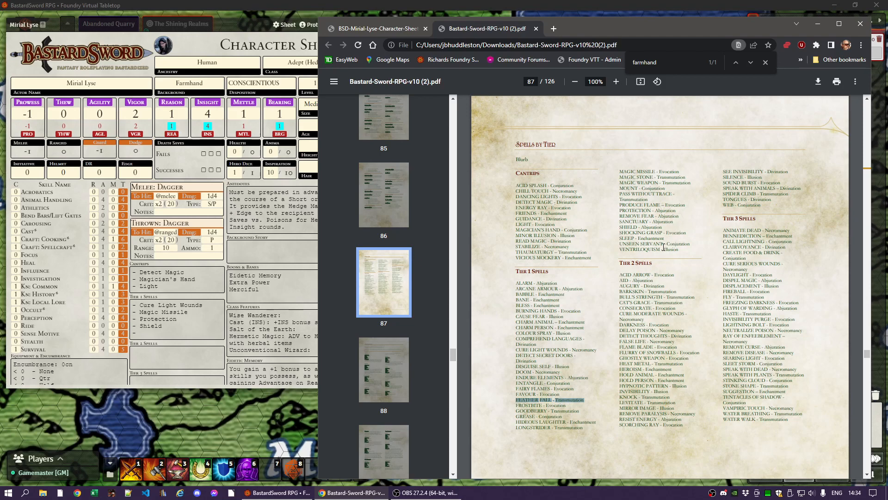
{"action": "left_click", "coordinate": [663, 250]}
Step: Enter ??? as a placeholder for the fifth spell under Tier 1 Spells on the Foundry character sheet
{"action": "left_click", "coordinate": [195, 333]}
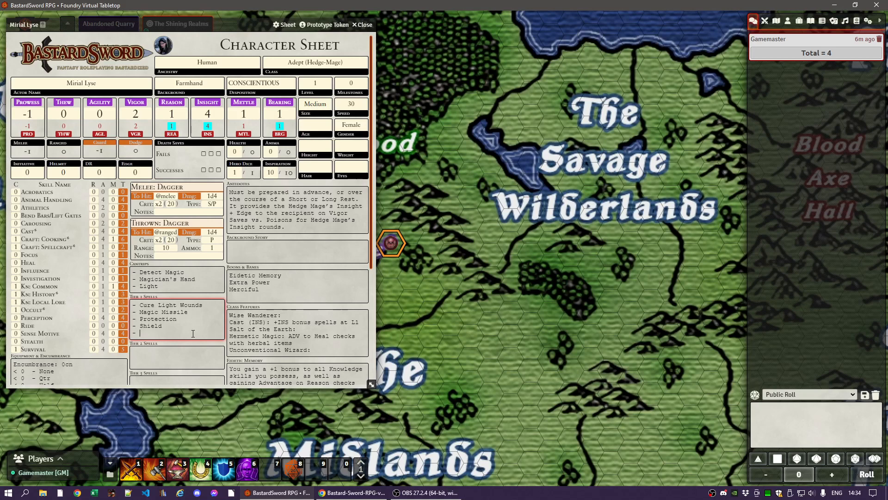
{"action": "type", "text": "??"}
{"action": "left_click", "coordinate": [163, 359]}
Step: Set the encumbrance thresholds under Equipment & Encumbrance to < 500 None, < 1000 Qtr, < 1500 Half, < 2000 3 Qtr and > 2000 Full
{"action": "scroll", "coordinate": [164, 340], "scroll_direction": "down", "scroll_amount": 2}
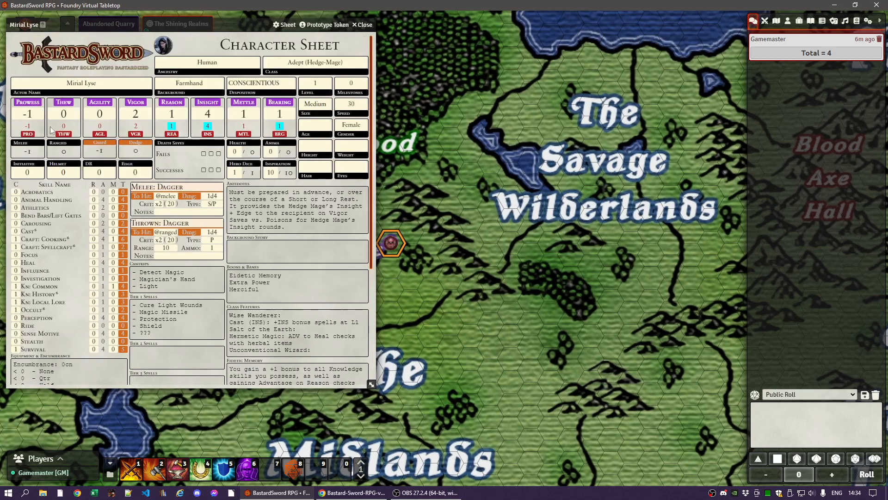
{"action": "scroll", "coordinate": [120, 301], "scroll_direction": "down", "scroll_amount": 3}
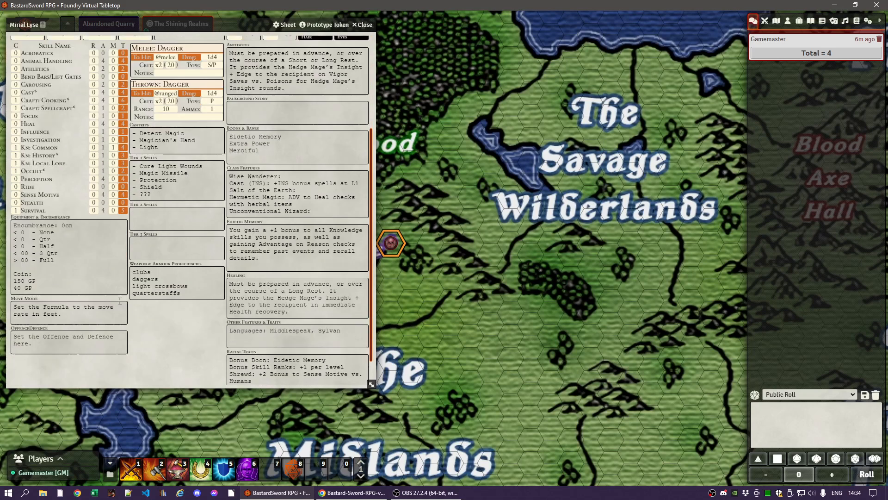
{"action": "left_click", "coordinate": [21, 233]}
{"action": "type", "text": "50"}
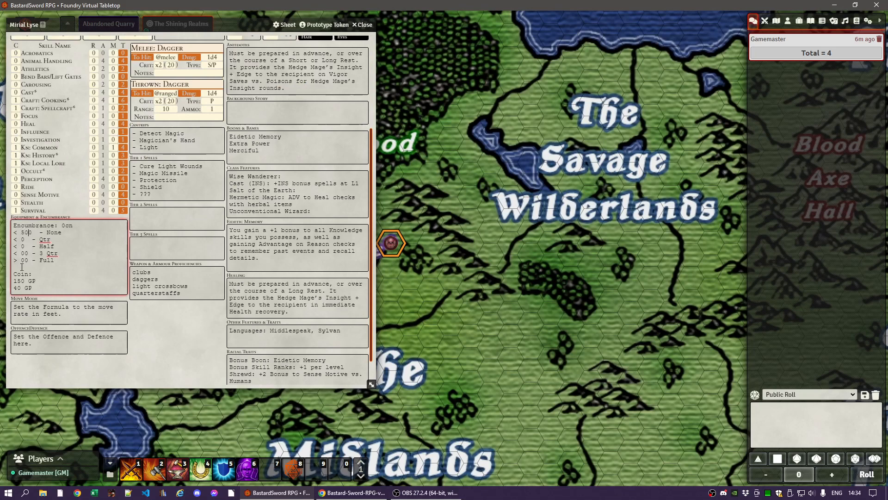
{"action": "left_click", "coordinate": [21, 239]}
{"action": "type", "text": "100"}
{"action": "left_click", "coordinate": [22, 246]}
{"action": "type", "text": "150"}
{"action": "left_click", "coordinate": [21, 253]}
{"action": "type", "text": "20"}
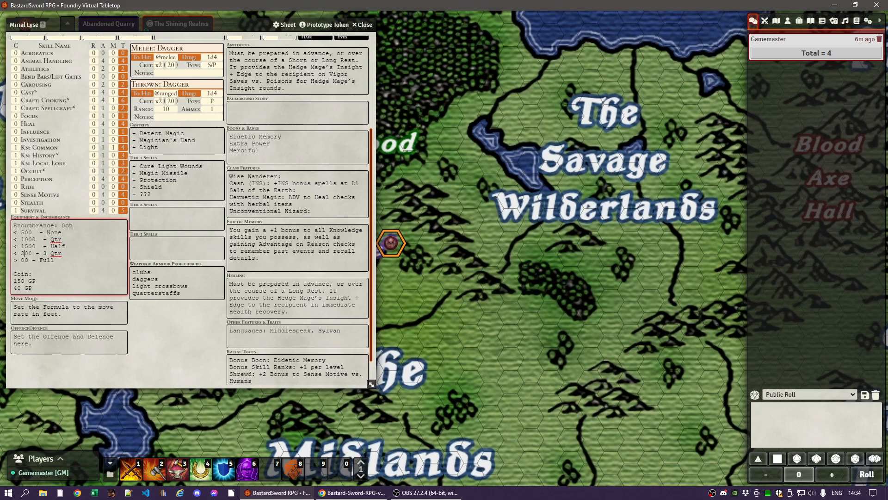
{"action": "left_click", "coordinate": [22, 261]}
{"action": "type", "text": "20"}
{"action": "left_click", "coordinate": [151, 317]}
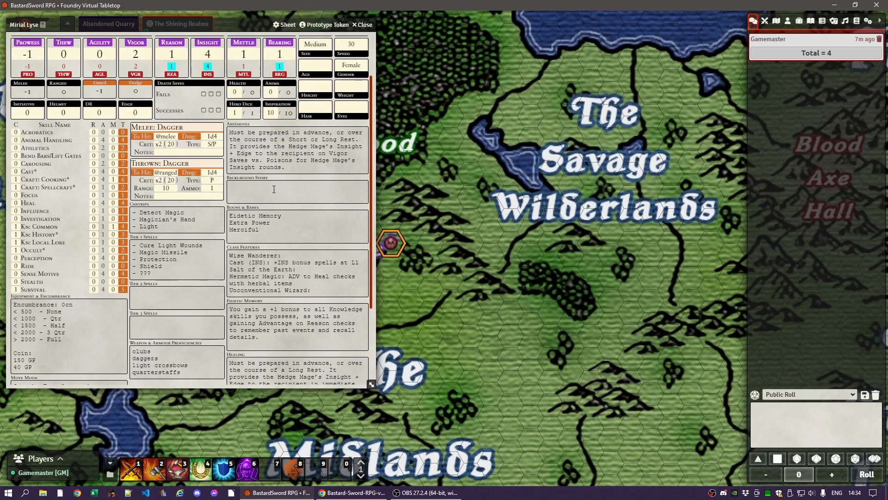
Step: Remove the empty trailing line after Merciful in the Boons & Banes text
{"action": "left_click", "coordinate": [267, 237]}
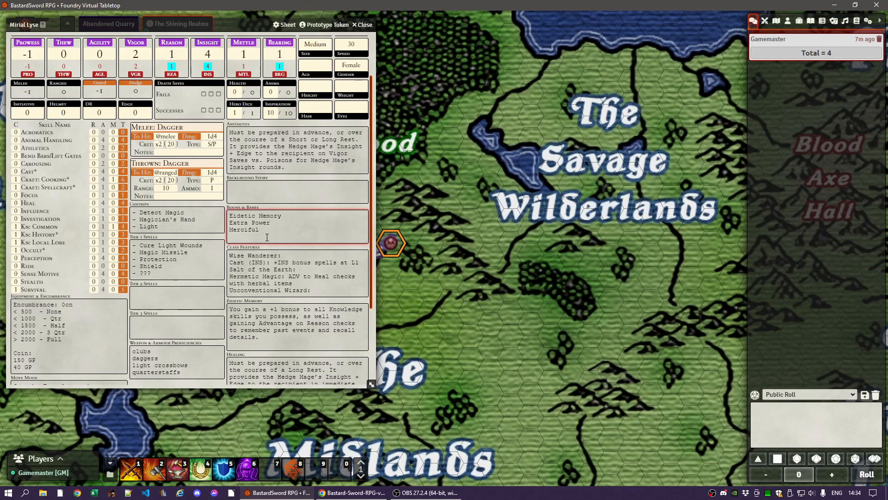
{"action": "key", "text": "BackSpace"}
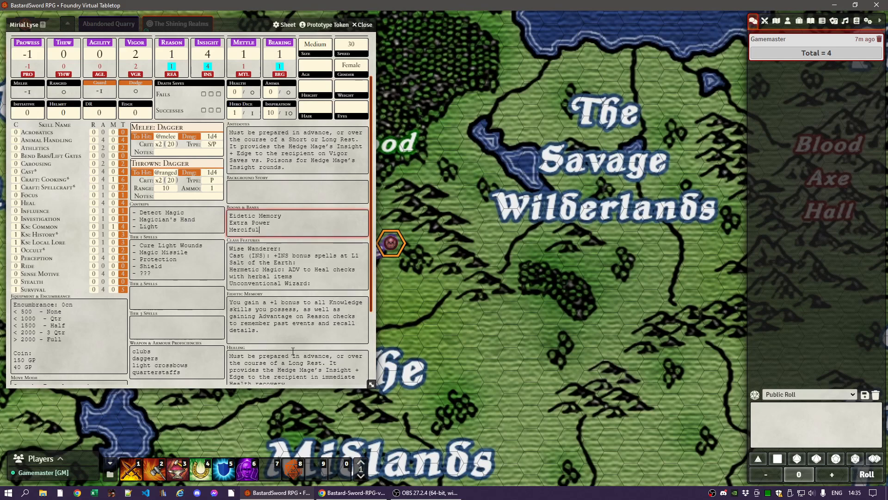
{"action": "left_click", "coordinate": [291, 348]}
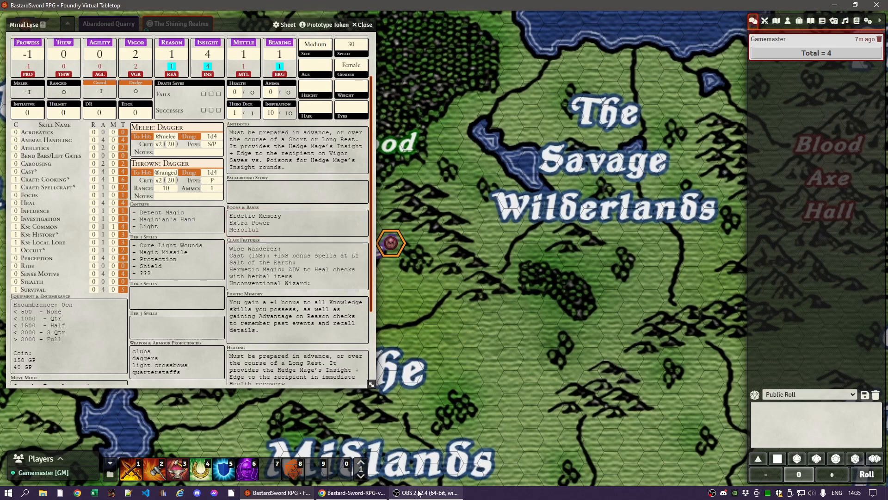
Step: Switch to the PDF character sheet and check its three pages for details still missing from Foundry, including Health and Anima
{"action": "mouse_move", "coordinate": [416, 494]}
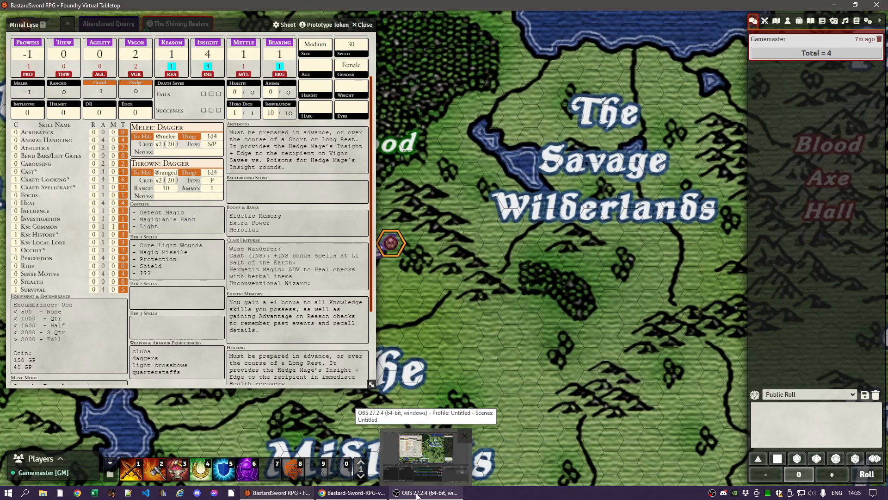
{"action": "left_click", "coordinate": [358, 493]}
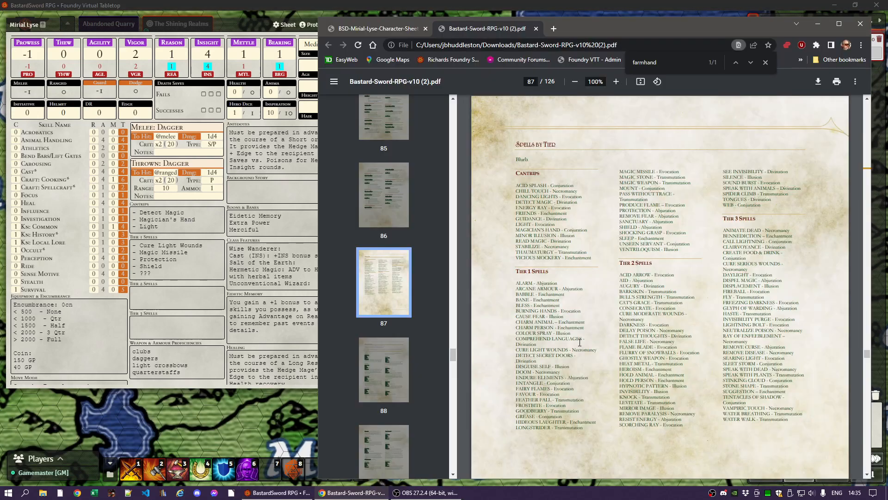
{"action": "left_click", "coordinate": [374, 30]}
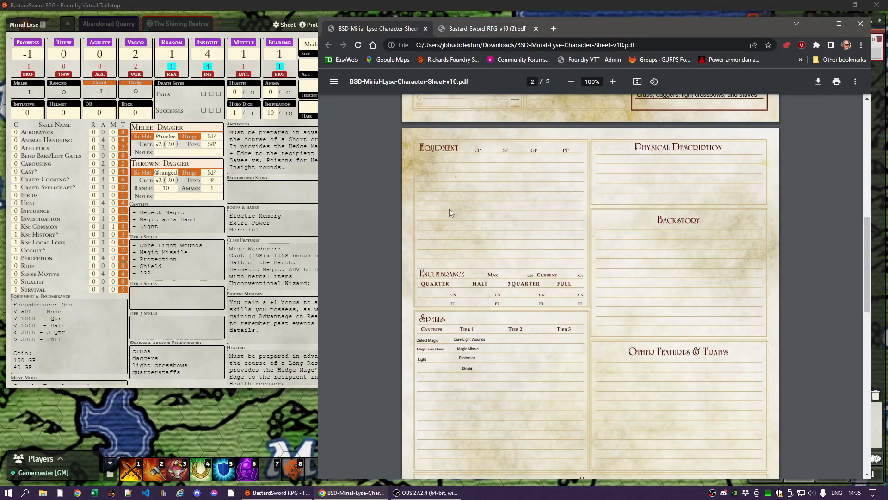
{"action": "scroll", "coordinate": [517, 326], "scroll_direction": "down", "scroll_amount": 10}
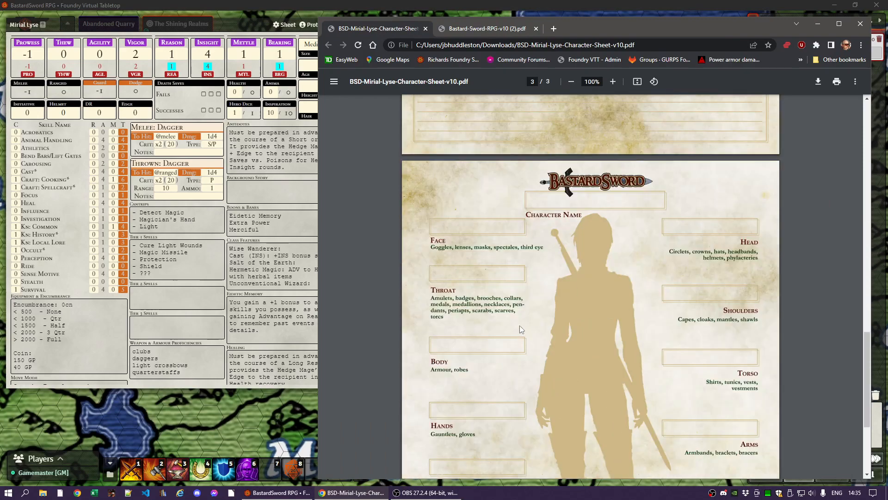
{"action": "scroll", "coordinate": [521, 326], "scroll_direction": "down", "scroll_amount": 5}
{"action": "scroll", "coordinate": [521, 326], "scroll_direction": "up", "scroll_amount": 8}
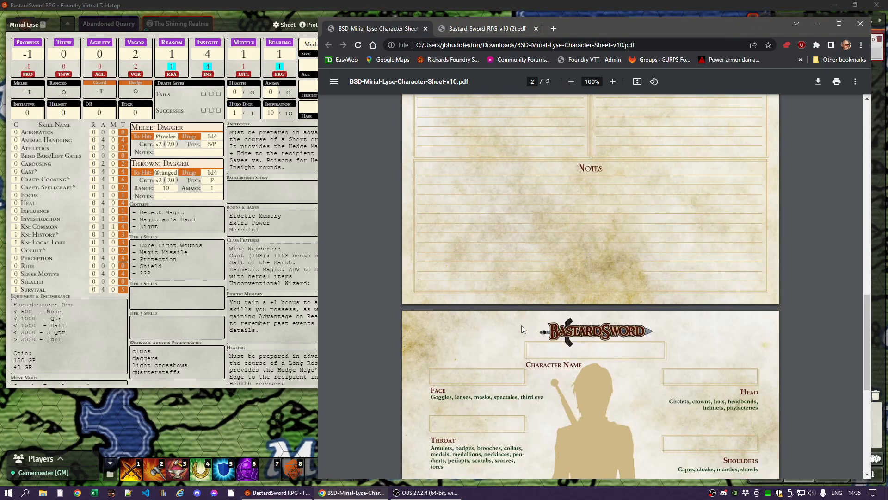
{"action": "scroll", "coordinate": [522, 327], "scroll_direction": "up", "scroll_amount": 13}
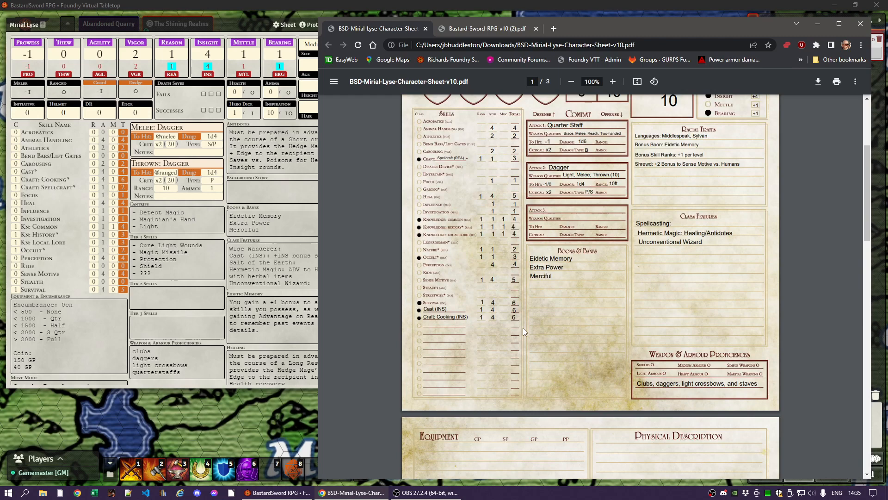
{"action": "scroll", "coordinate": [523, 327], "scroll_direction": "up", "scroll_amount": 1}
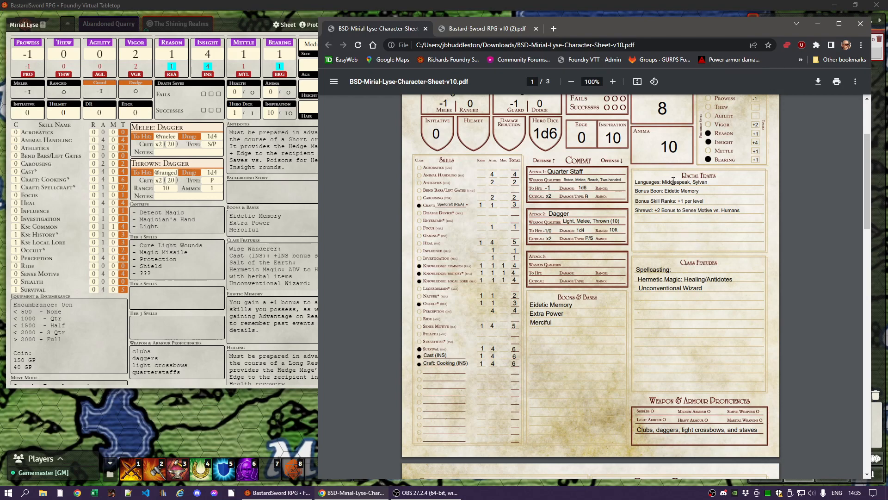
{"action": "scroll", "coordinate": [711, 214], "scroll_direction": "up", "scroll_amount": 1}
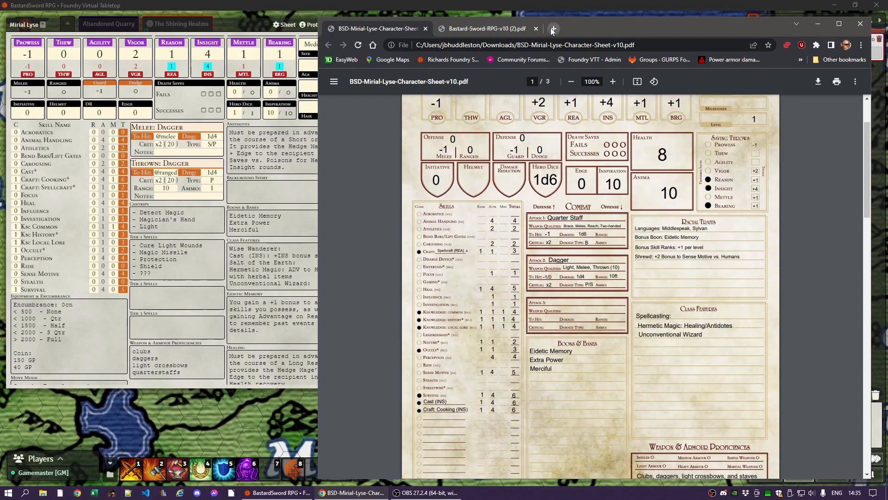
Step: Fill in the Foundry Health notes with Level 1 PRO -1, VGR 2 and Max 7, and Level 2 VGR 2 and Max 9
{"action": "left_click", "coordinate": [221, 22]}
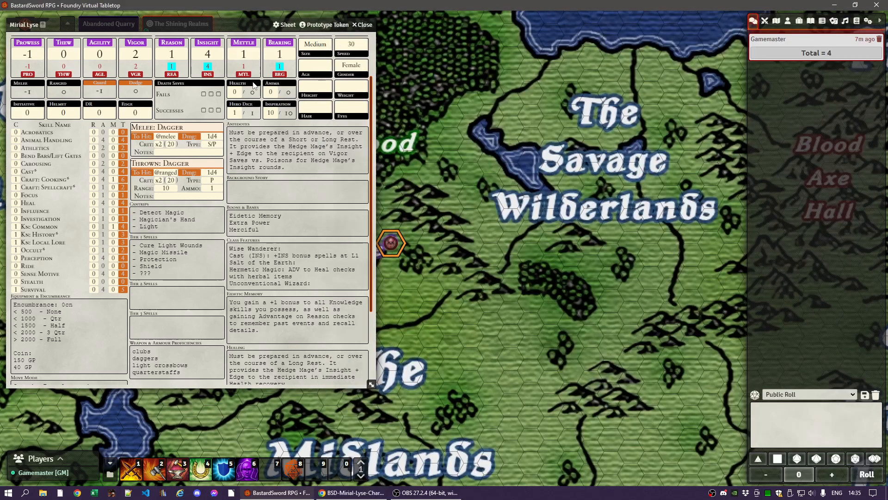
{"action": "left_click", "coordinate": [244, 84]}
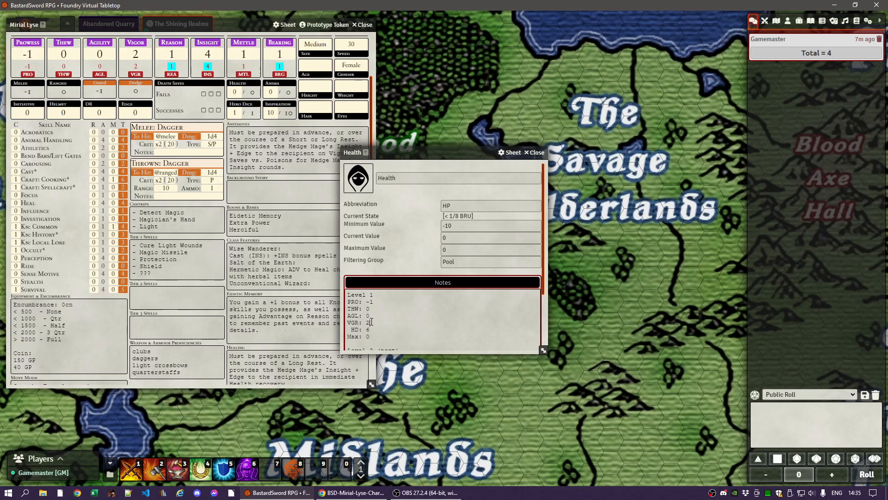
{"action": "left_click", "coordinate": [373, 337]}
{"action": "scroll", "coordinate": [420, 314], "scroll_direction": "down", "scroll_amount": 1}
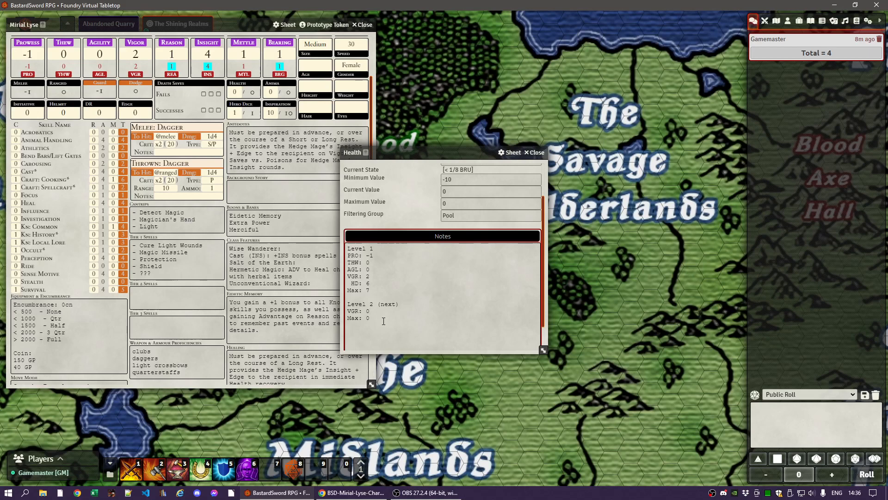
{"action": "type", "text": "2"}
{"action": "type", "text": "9"}
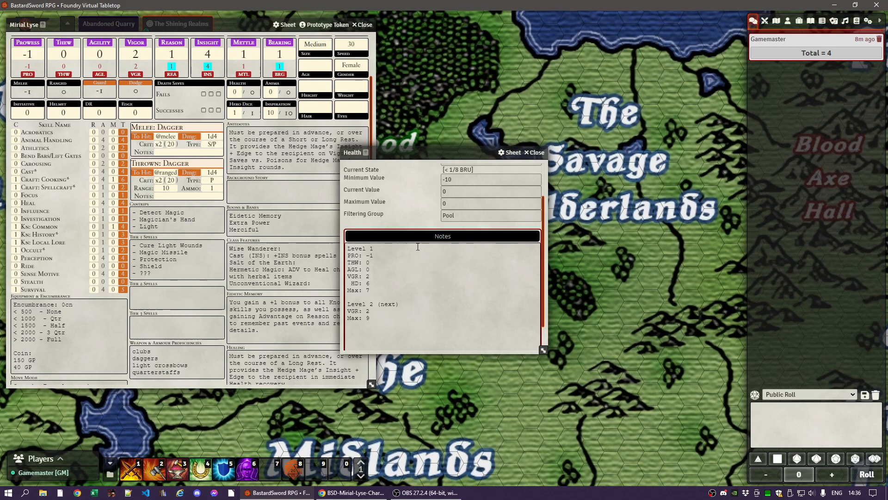
Step: Set the Health pool's maximum and current values to 7 and close its sheet
{"action": "left_click", "coordinate": [459, 203]}
{"action": "type", "text": "7"}
{"action": "left_click", "coordinate": [454, 191]}
{"action": "type", "text": "7"}
{"action": "left_click", "coordinate": [425, 191]}
{"action": "scroll", "coordinate": [426, 212], "scroll_direction": "up", "scroll_amount": 1}
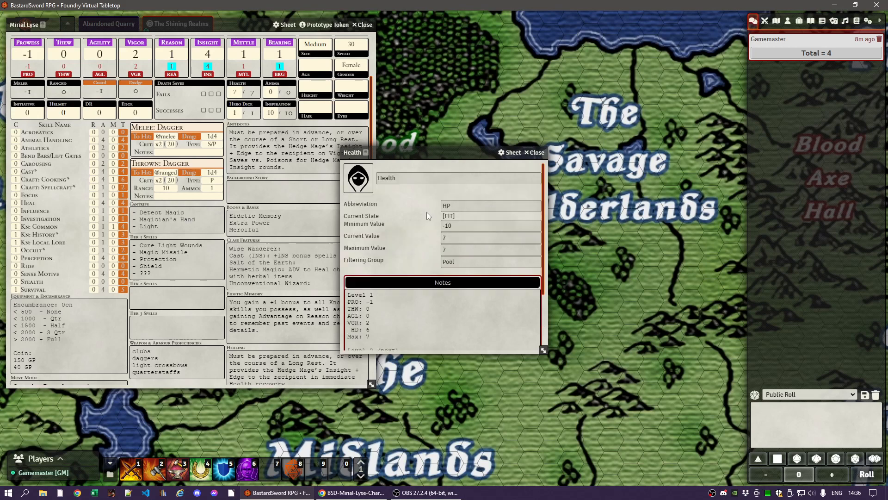
{"action": "left_click", "coordinate": [537, 153]}
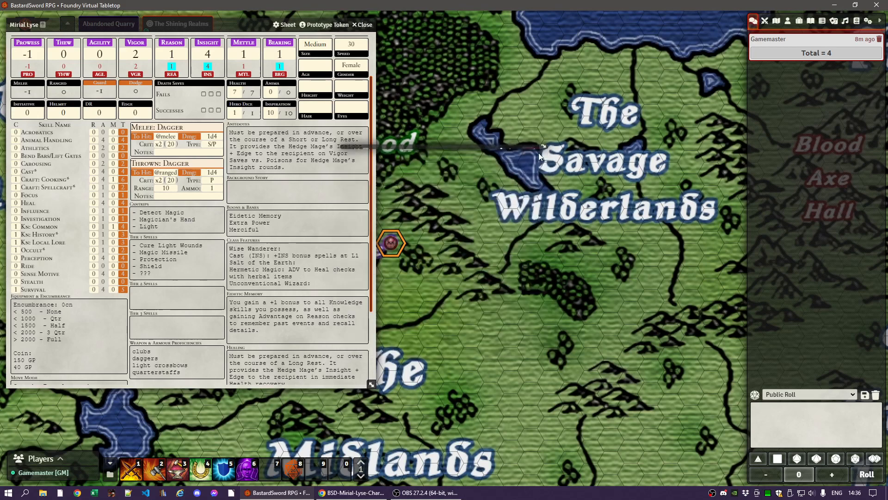
Step: Fill in the Anima notes with Level 1 REA 1, INS 4, MTL 1, BRG 1 and Max 10, and Level 2 MTL 1 and Max 11
{"action": "left_click", "coordinate": [275, 86]}
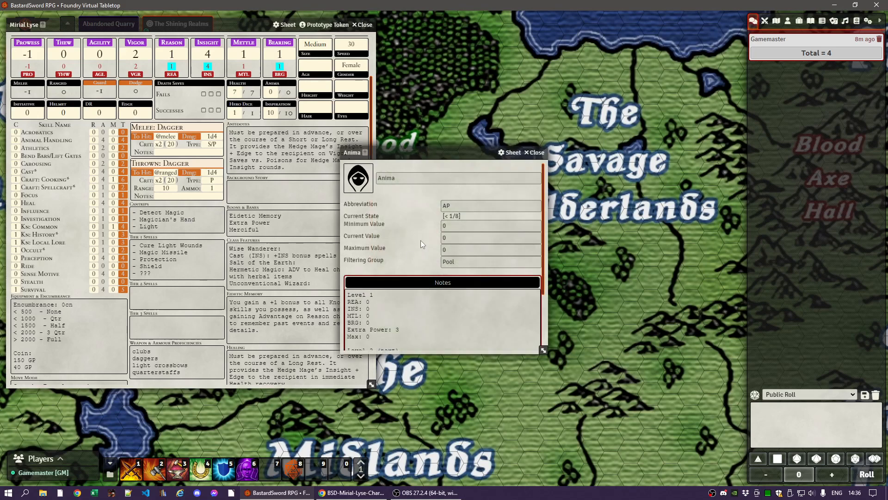
{"action": "left_click", "coordinate": [389, 304]}
{"action": "type", "text": "4"}
{"action": "scroll", "coordinate": [391, 318], "scroll_direction": "down", "scroll_amount": 1}
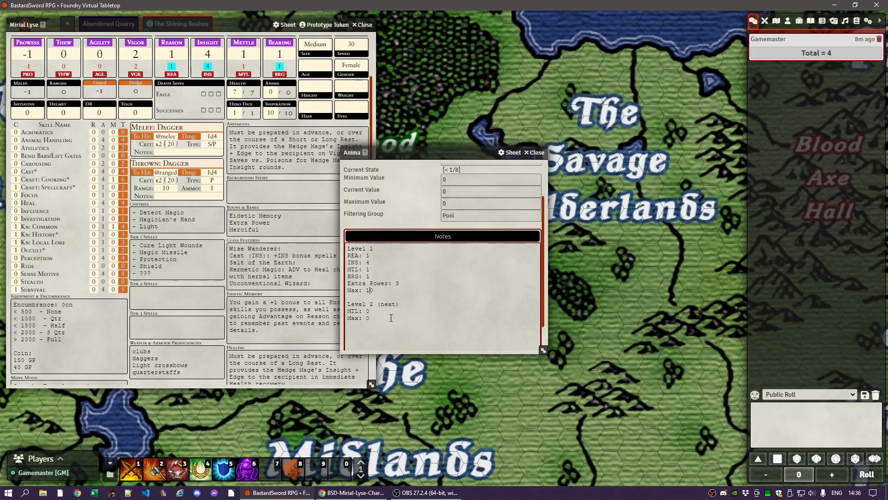
{"action": "type", "text": "111"}
Step: Try the Anima pool's maximum and current values at 10, and reset both to 0
{"action": "left_click", "coordinate": [452, 205]}
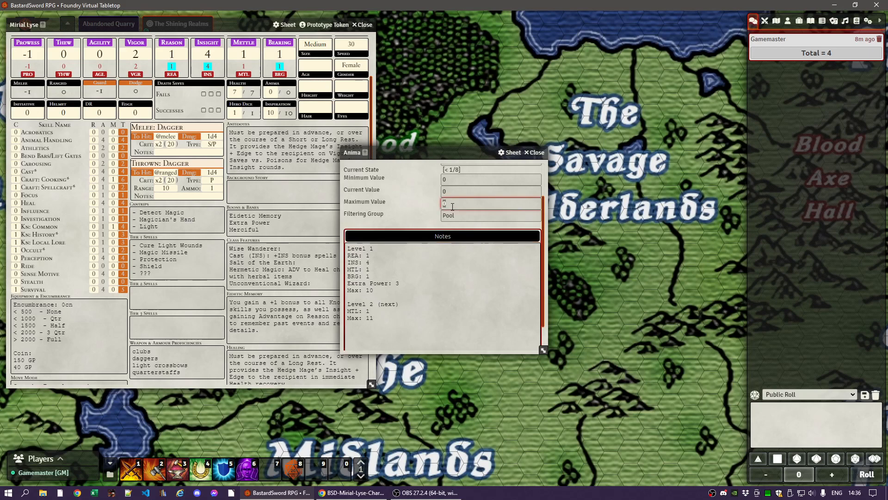
{"action": "type", "text": "1"}
{"action": "left_click", "coordinate": [453, 191]}
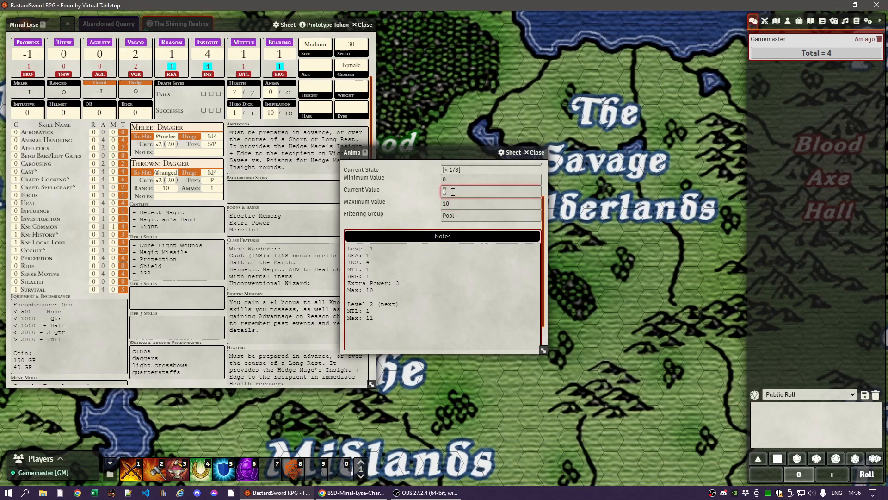
{"action": "type", "text": "1"}
{"action": "left_click", "coordinate": [429, 189]}
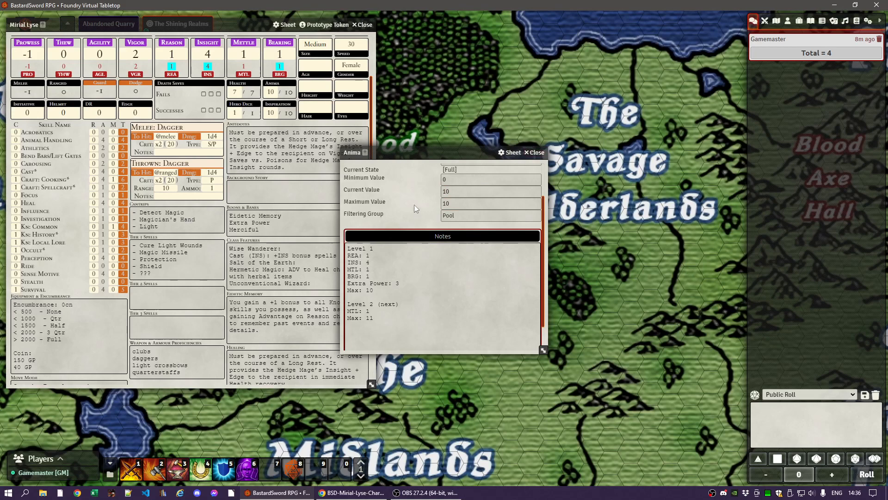
{"action": "left_click", "coordinate": [458, 203]}
{"action": "left_click", "coordinate": [424, 196]}
{"action": "left_click", "coordinate": [447, 192]}
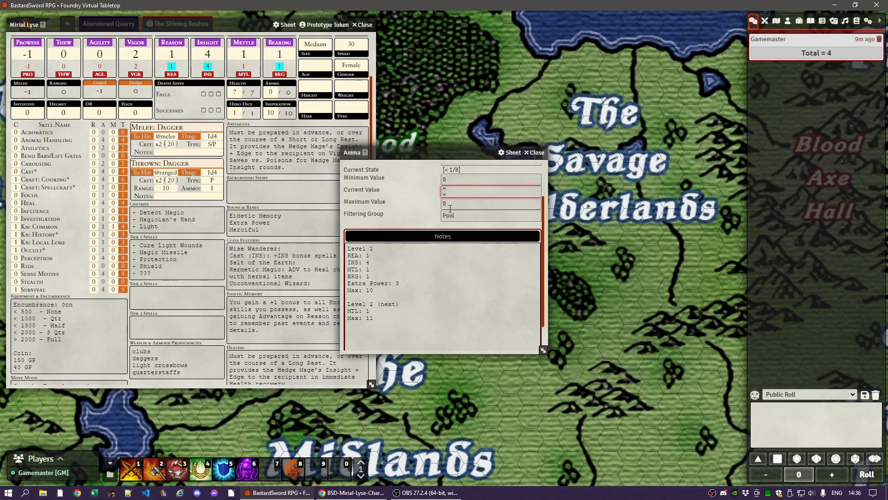
Step: Set the Anima pool's maximum value to 10 first, and its current value to 10, and close its sheet
{"action": "left_click", "coordinate": [450, 203]}
{"action": "type", "text": "10"}
{"action": "left_click", "coordinate": [425, 193]}
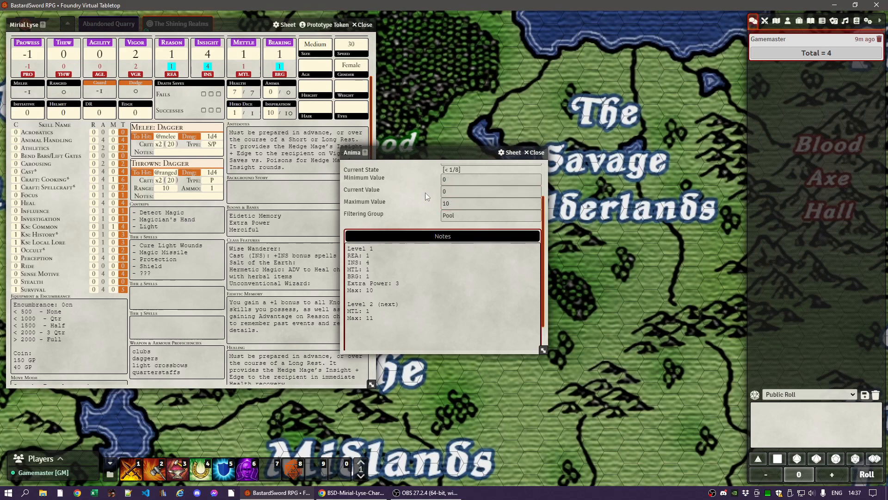
{"action": "left_click", "coordinate": [458, 192]}
{"action": "type", "text": "1"}
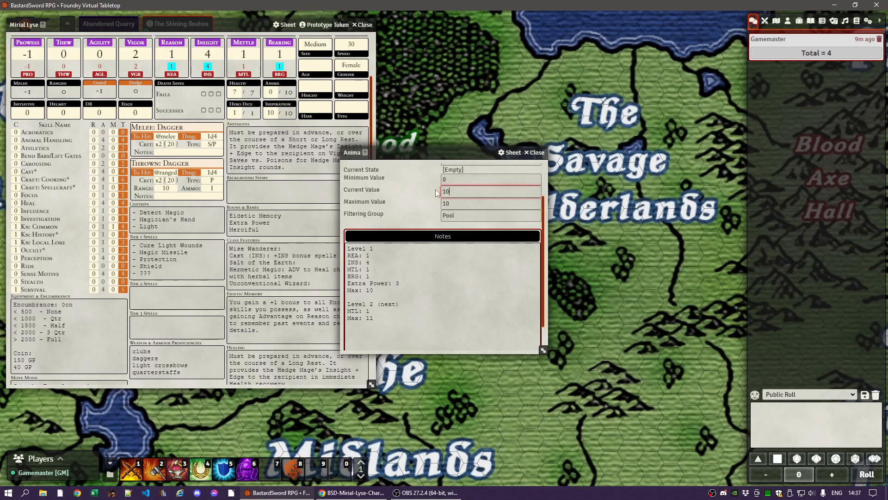
{"action": "left_click", "coordinate": [432, 188]}
{"action": "left_click", "coordinate": [535, 153]}
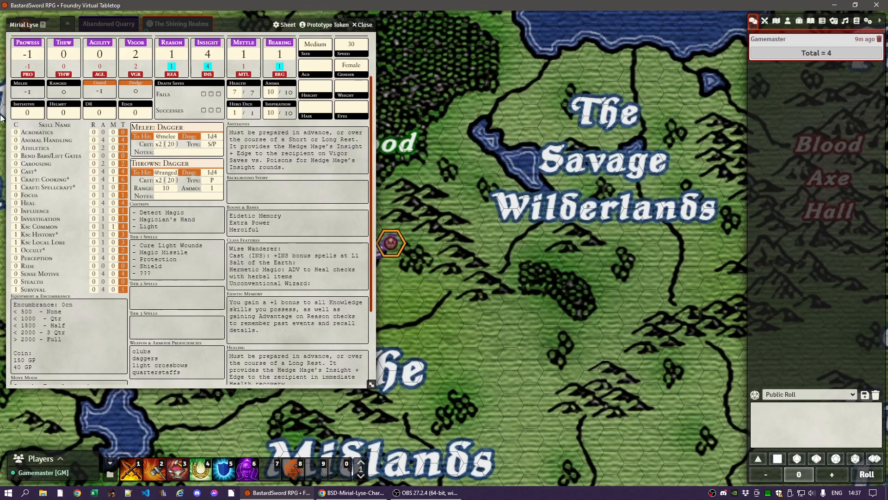
Step: Open the Initiative item to check its formula and close it without changes
{"action": "right_click", "coordinate": [26, 108]}
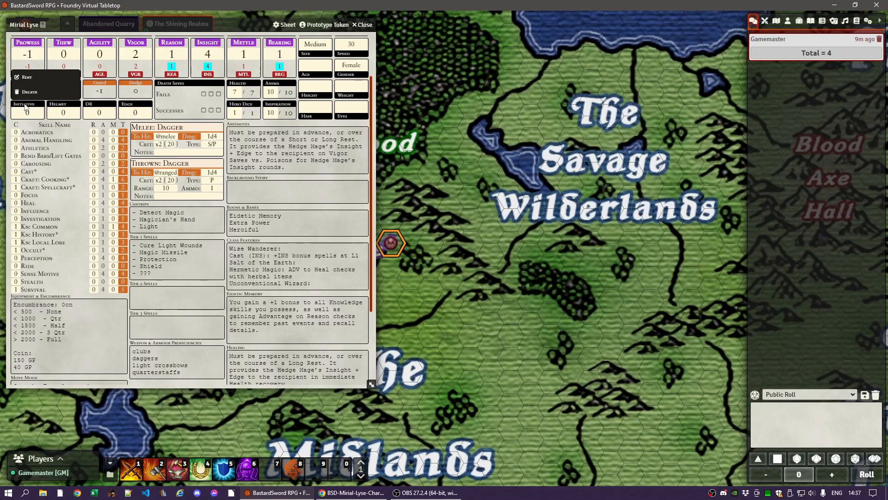
{"action": "left_click", "coordinate": [28, 78]}
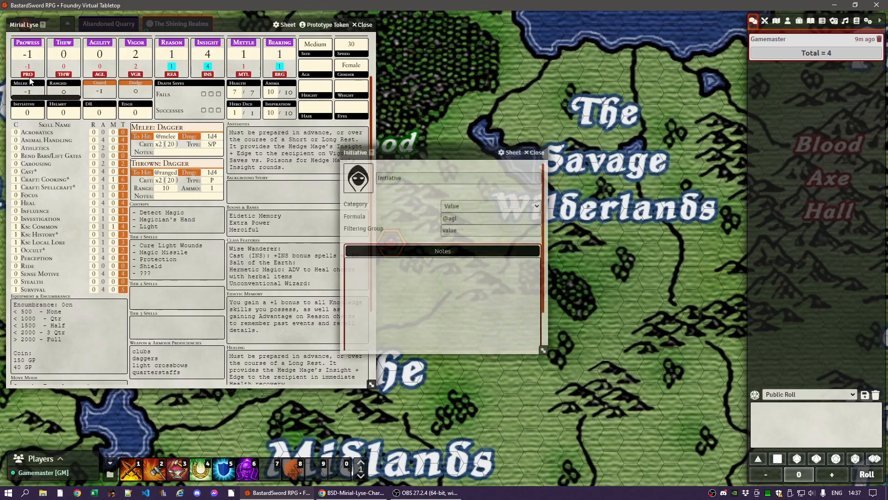
{"action": "left_click", "coordinate": [536, 153]}
Step: Test the sheet's derived values by setting Agility to 1, and restore it to 0
{"action": "left_click", "coordinate": [111, 54]}
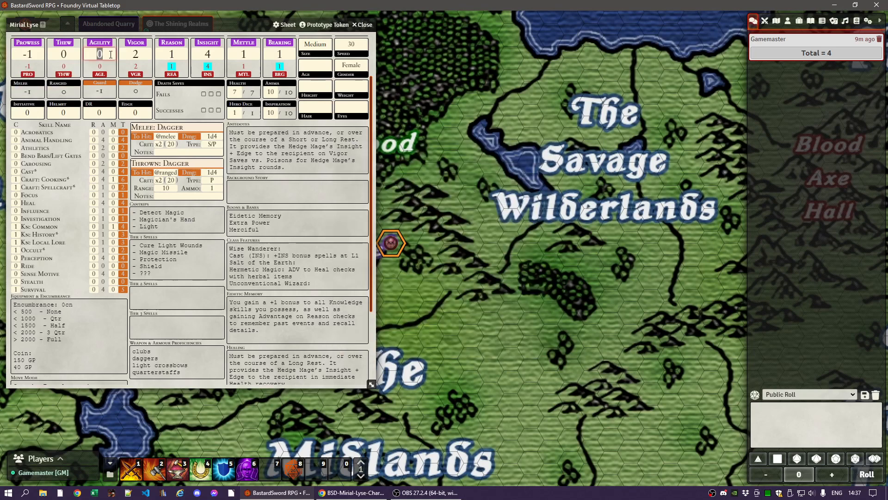
{"action": "type", "text": "1"}
{"action": "left_click", "coordinate": [302, 177]}
{"action": "left_click", "coordinate": [97, 52]}
{"action": "type", "text": "0"}
{"action": "left_click", "coordinate": [313, 176]}
{"action": "scroll", "coordinate": [189, 267], "scroll_direction": "down", "scroll_amount": 2}
{"action": "scroll", "coordinate": [67, 145], "scroll_direction": "up", "scroll_amount": 4}
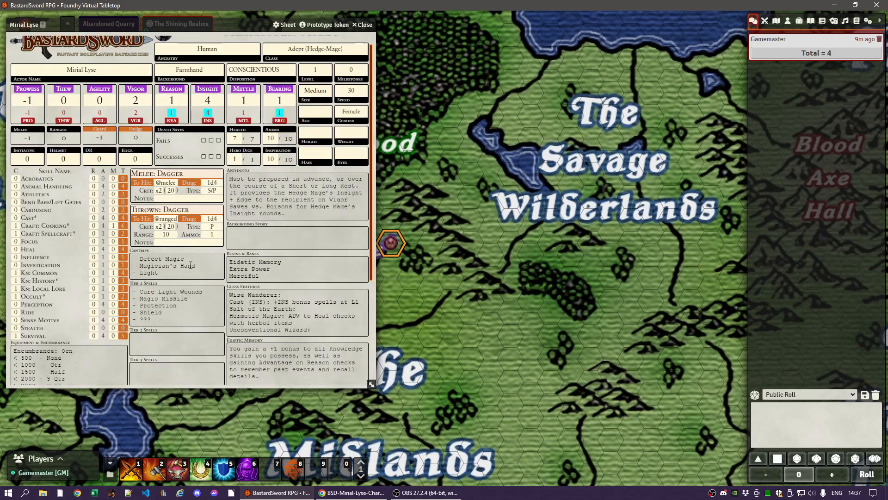
{"action": "left_click", "coordinate": [108, 157]}
{"action": "left_click", "coordinate": [298, 167]}
Step: Add the Melee: Club attack from the Attacks item folder to the character and open its sheet for editing
{"action": "left_click", "coordinate": [799, 21]}
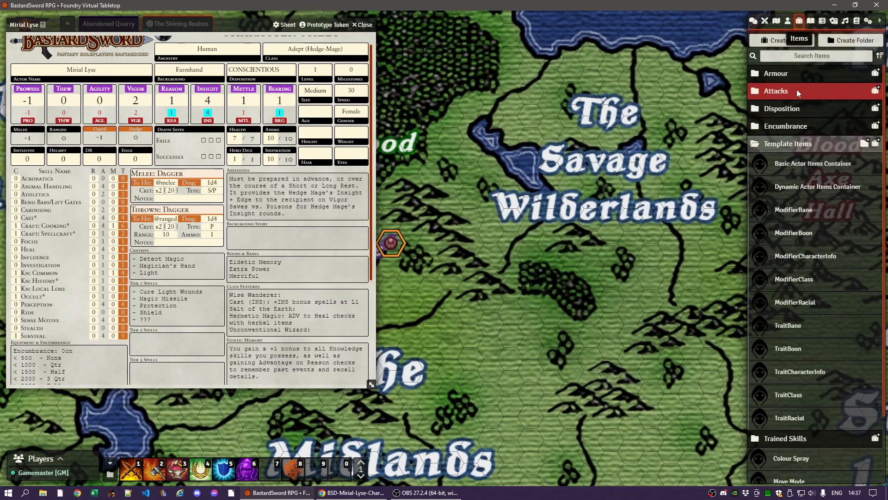
{"action": "left_click", "coordinate": [779, 91]}
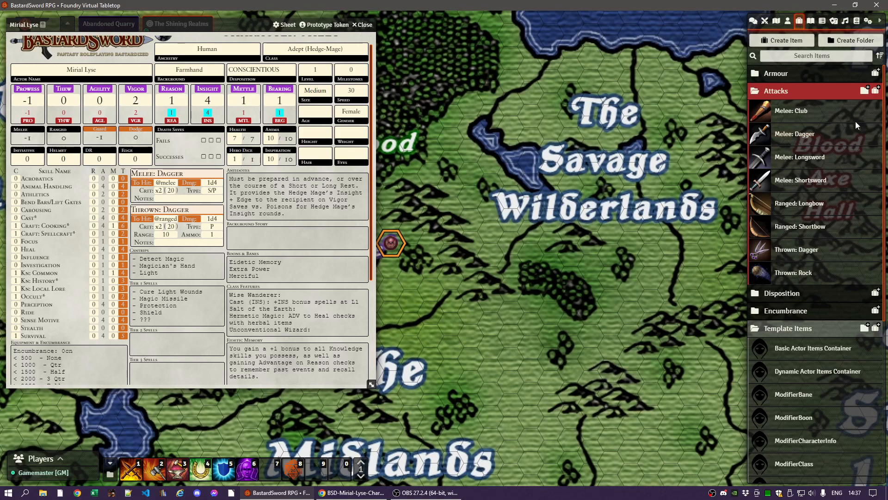
{"action": "left_click_drag", "start_coordinate": [786, 115], "coordinate": [244, 236]}
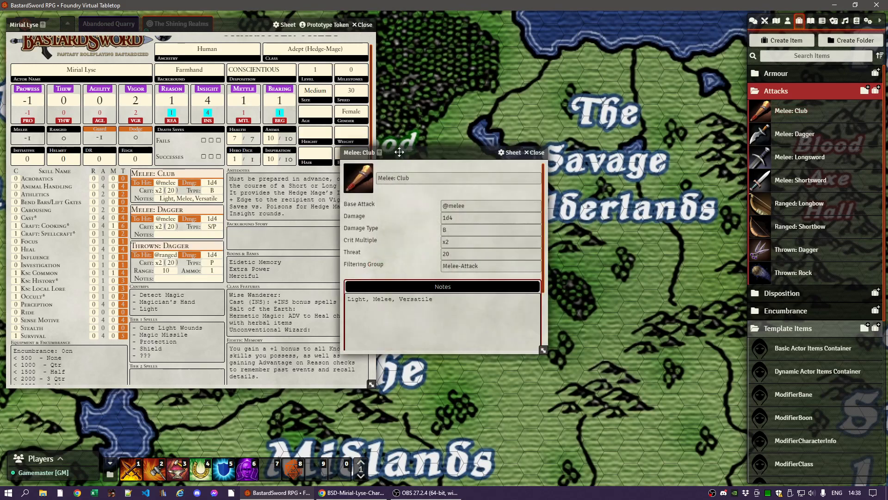
{"action": "left_click_drag", "start_coordinate": [399, 151], "coordinate": [270, 143]}
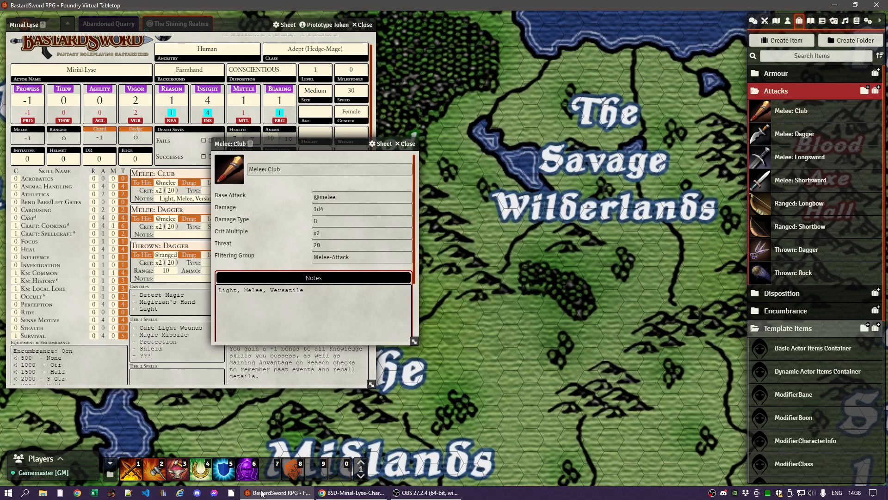
Step: Switch to the rulebook PDF, search for "quarterstaff" up to the Weapon Tables entry, and place the window beside the club's sheet
{"action": "left_click", "coordinate": [332, 494]}
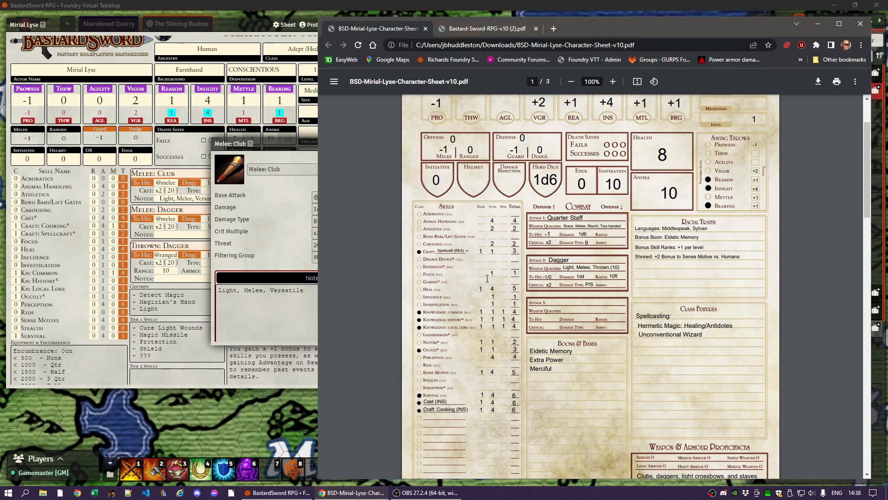
{"action": "left_click", "coordinate": [487, 29]}
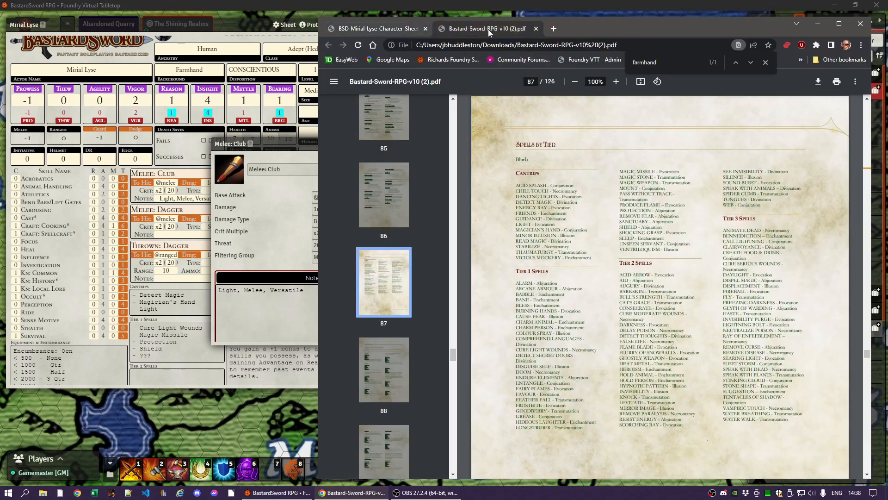
{"action": "double_click", "coordinate": [665, 64]}
{"action": "type", "text": "quart"}
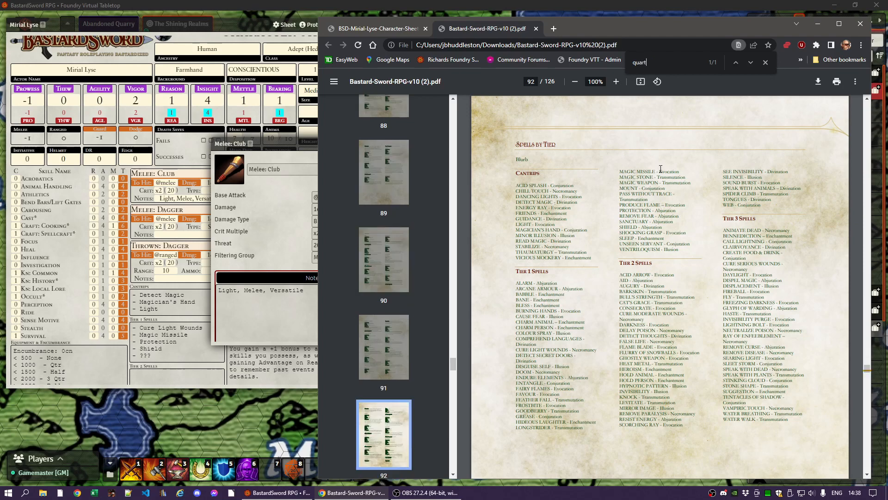
{"action": "type", "text": "erstaff"}
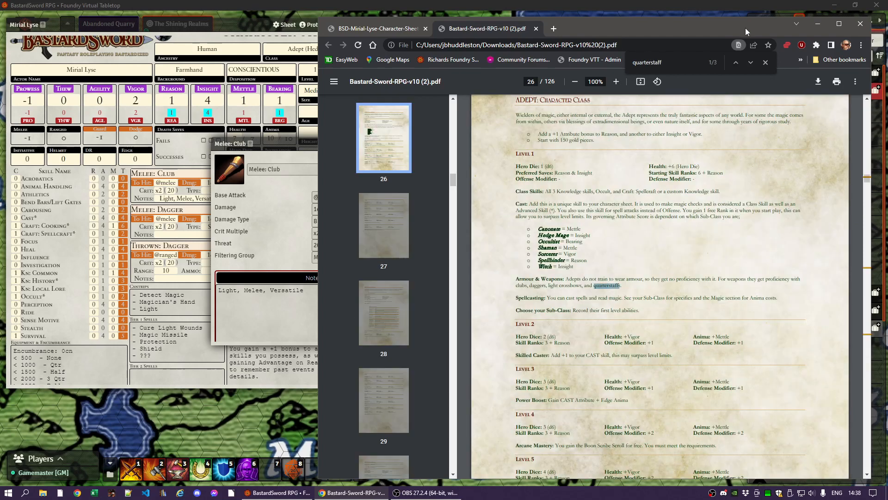
{"action": "left_click", "coordinate": [749, 63]}
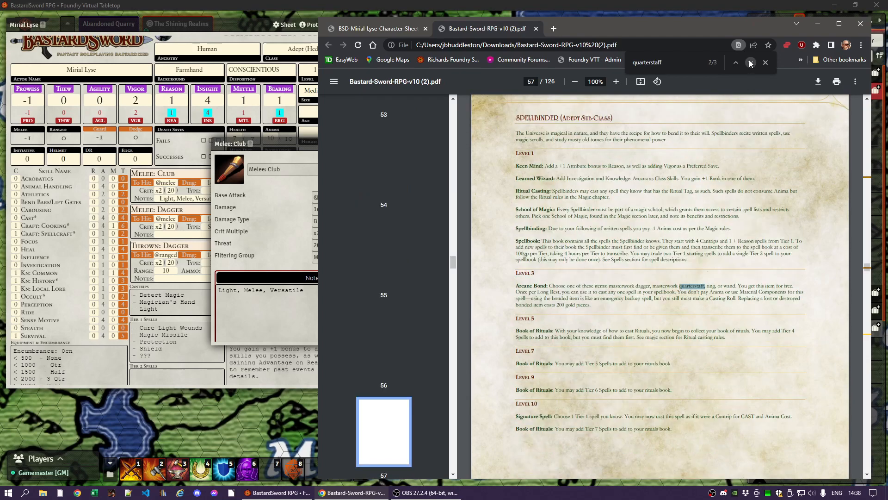
{"action": "left_click", "coordinate": [750, 63]}
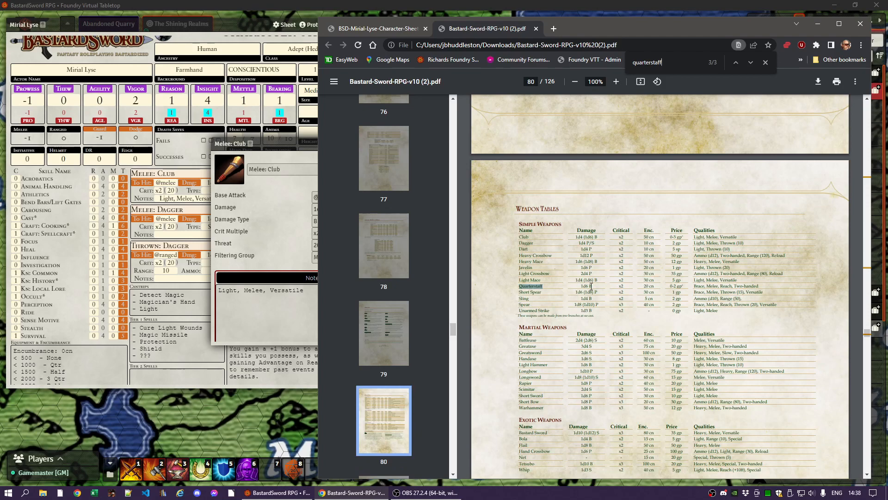
{"action": "left_click_drag", "start_coordinate": [586, 28], "coordinate": [686, 29]}
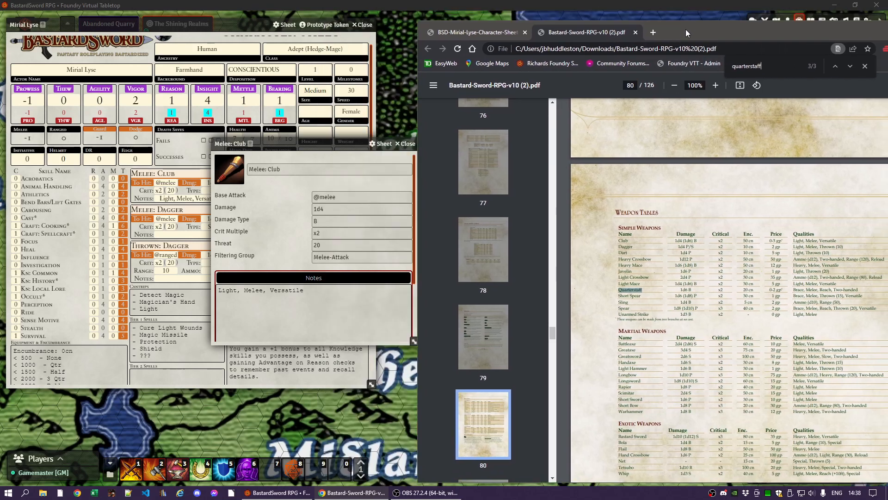
Step: Set the damage of the character's Melee: Club attack to 1d6 in Foundry
{"action": "left_click", "coordinate": [335, 211]}
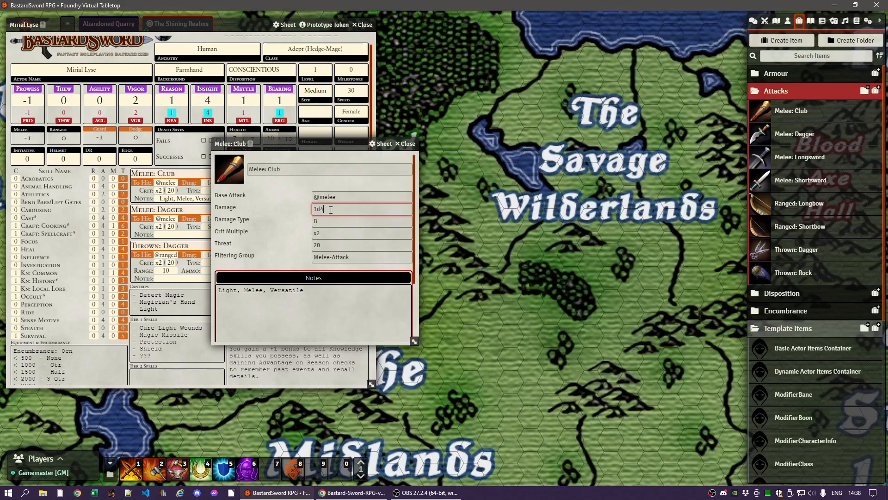
{"action": "key", "text": "BackSpace"}
{"action": "type", "text": "6"}
{"action": "left_click", "coordinate": [286, 236]}
Step: Copy the Quarterstaff qualities from the rulebook and replace the attack's notes with "Brace, Melee, Reach, Two-handed"
{"action": "key", "text": "alt+Tab"}
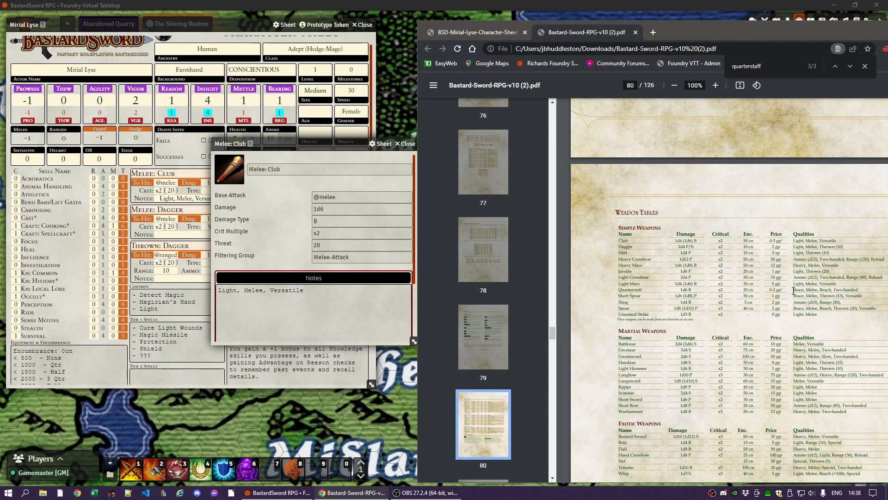
{"action": "left_click_drag", "start_coordinate": [793, 290], "coordinate": [849, 288]}
{"action": "left_click_drag", "start_coordinate": [316, 296], "coordinate": [218, 290]}
{"action": "type", "text": "Brace, Melee, Reach, Two-handed"}
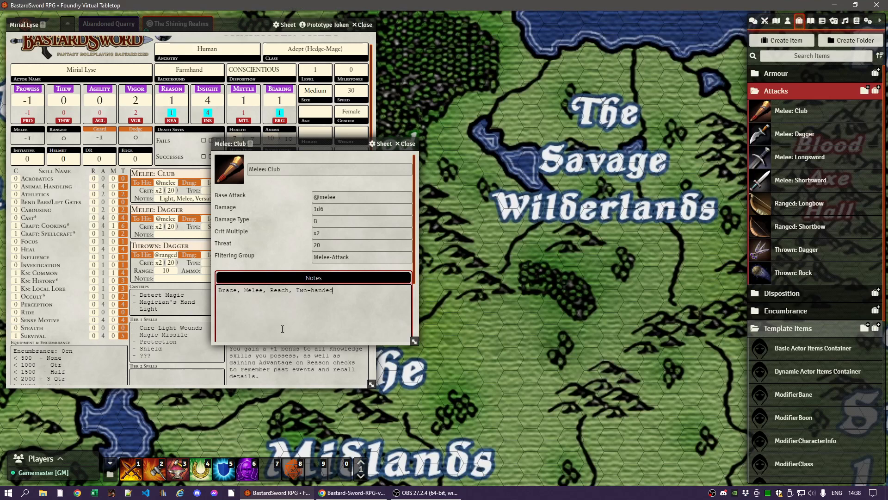
{"action": "left_click", "coordinate": [283, 267]}
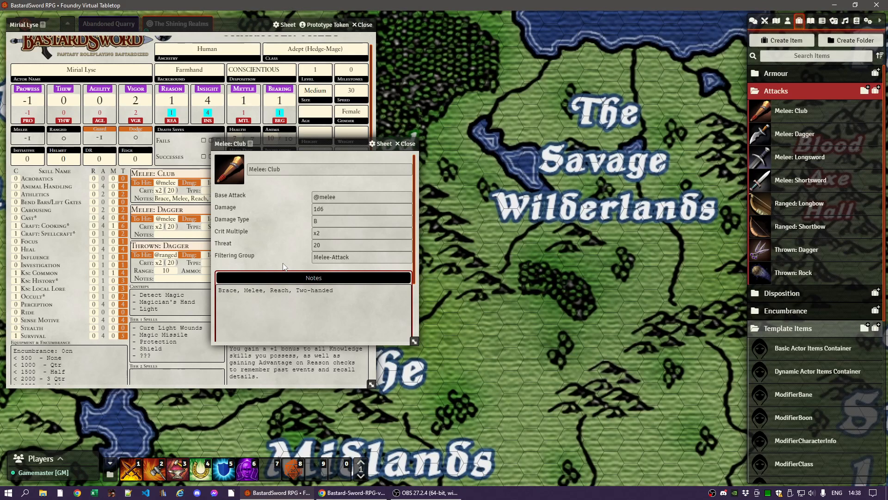
Step: Rename the character's Melee: Club attack as "Melee: Quarterstaff"
{"action": "left_click", "coordinate": [280, 170]}
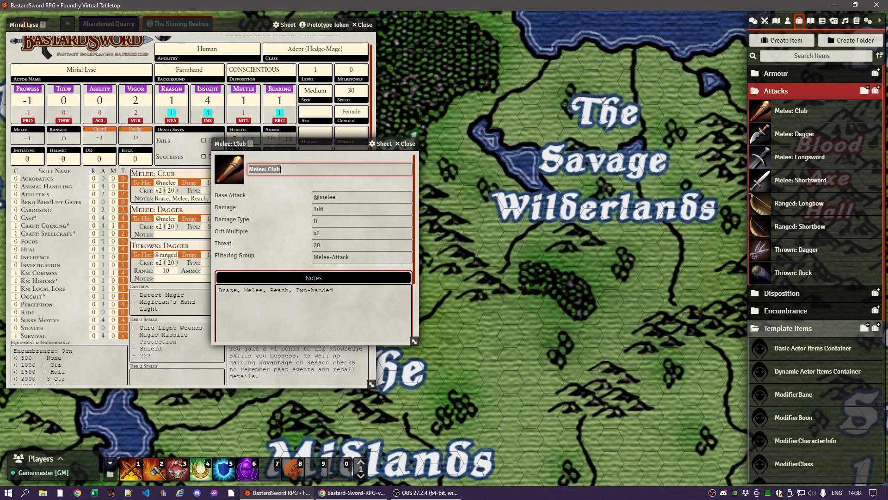
{"action": "double_click", "coordinate": [272, 169]}
{"action": "type", "text": "Quarterstaff"}
{"action": "left_click", "coordinate": [264, 212]}
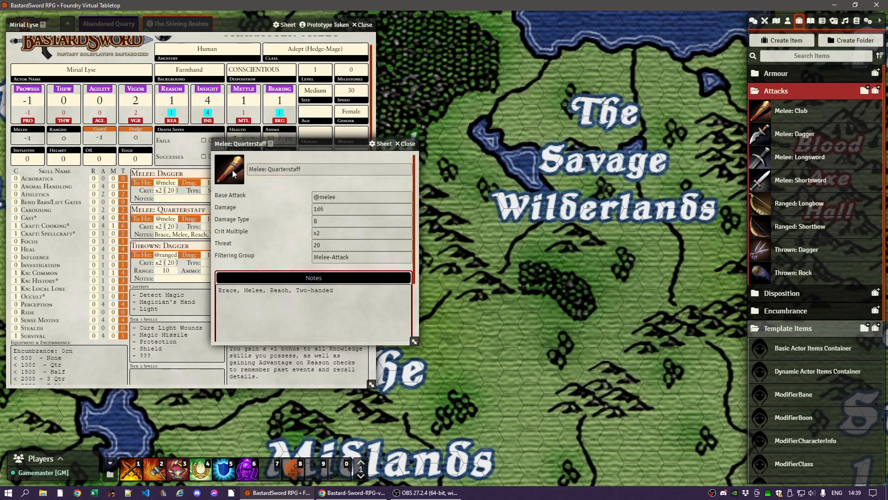
Step: Open the image browser for the Quarterstaff attack, show thumbnails, and go to the icons/weapons/staves folder
{"action": "left_click", "coordinate": [232, 171]}
{"action": "left_click", "coordinate": [407, 164]}
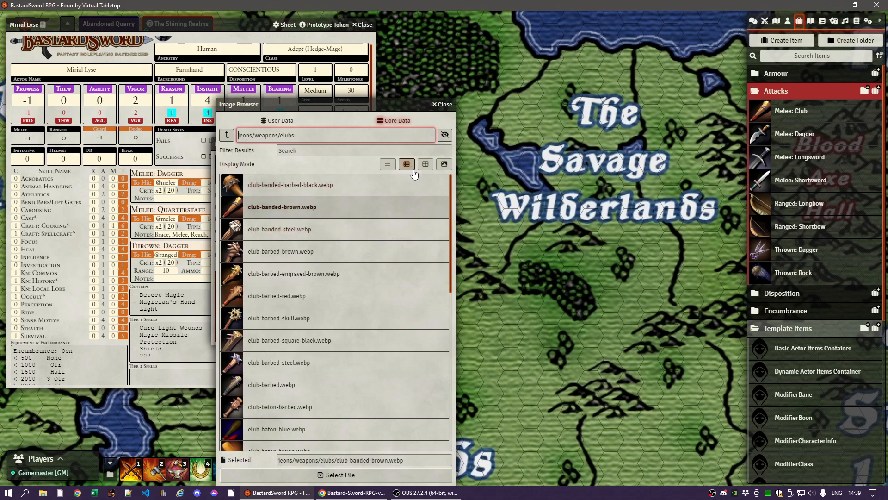
{"action": "left_click", "coordinate": [426, 163]}
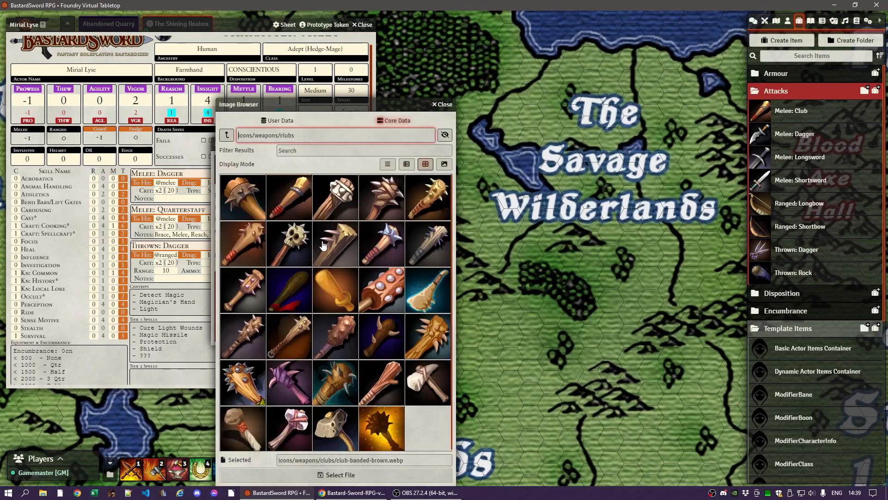
{"action": "left_click", "coordinate": [227, 136]}
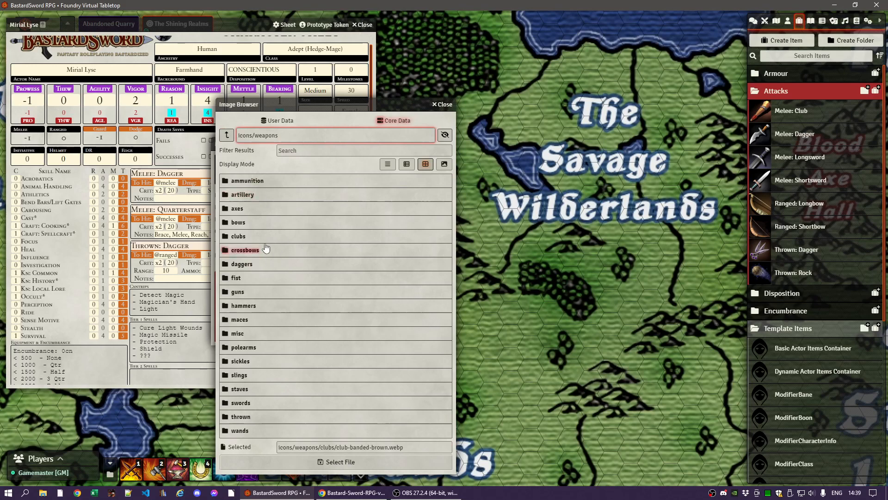
{"action": "left_click", "coordinate": [237, 390]}
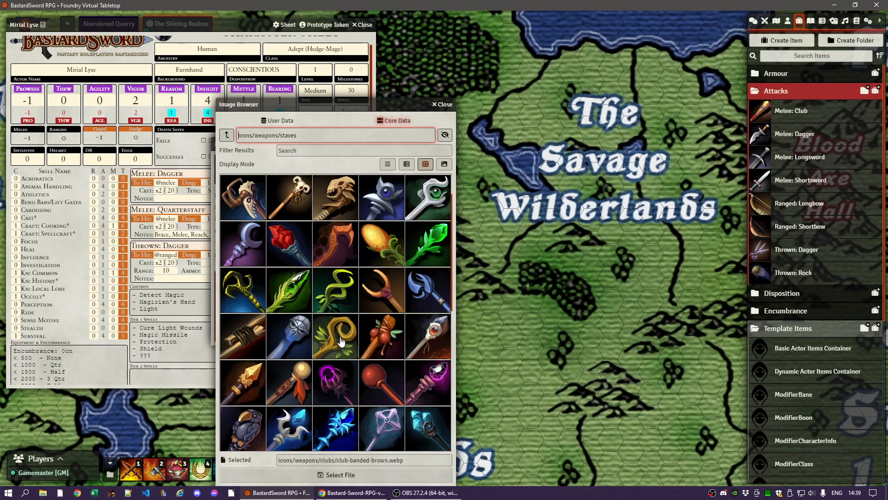
Step: Choose staff-vines-green.webp from the staves folder as the Quarterstaff attack's image
{"action": "scroll", "coordinate": [351, 288], "scroll_direction": "down", "scroll_amount": 1}
{"action": "scroll", "coordinate": [351, 287], "scroll_direction": "down", "scroll_amount": 7}
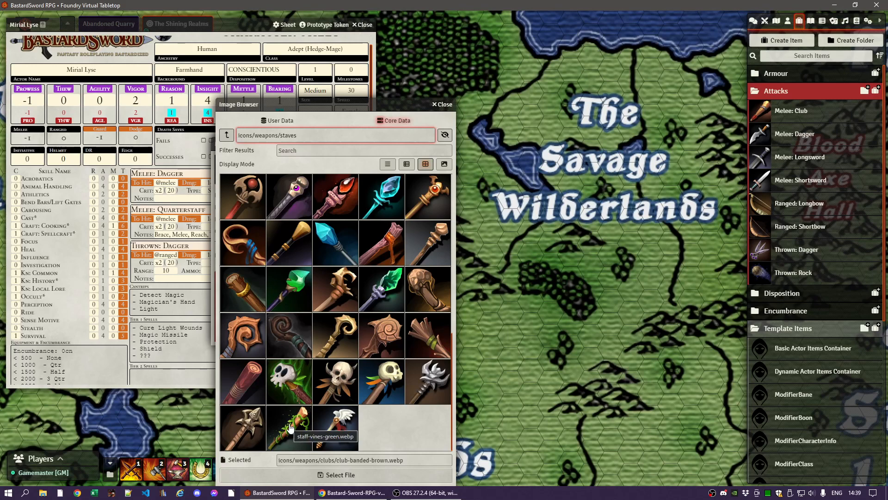
{"action": "scroll", "coordinate": [367, 370], "scroll_direction": "up", "scroll_amount": 5}
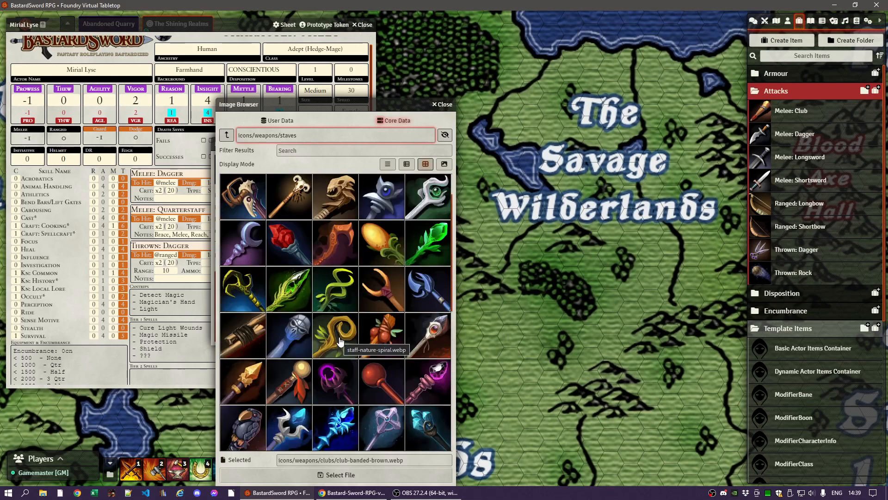
{"action": "scroll", "coordinate": [340, 341], "scroll_direction": "up", "scroll_amount": 1}
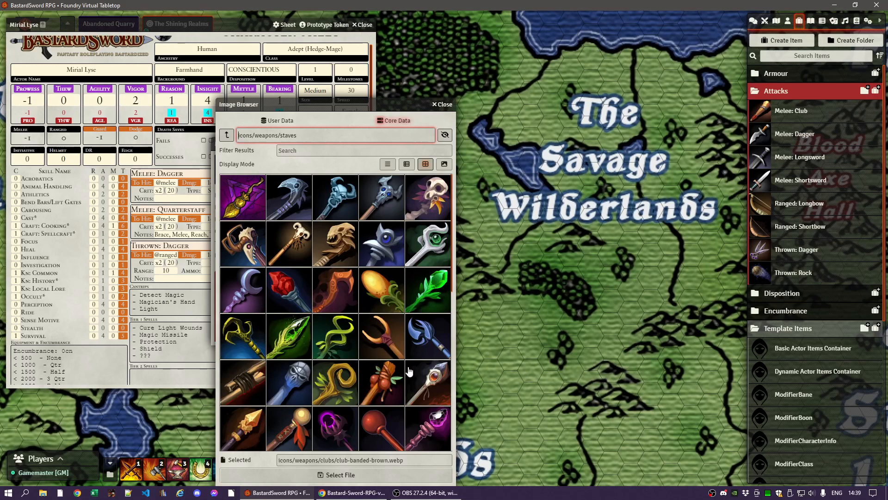
{"action": "left_click", "coordinate": [342, 391]}
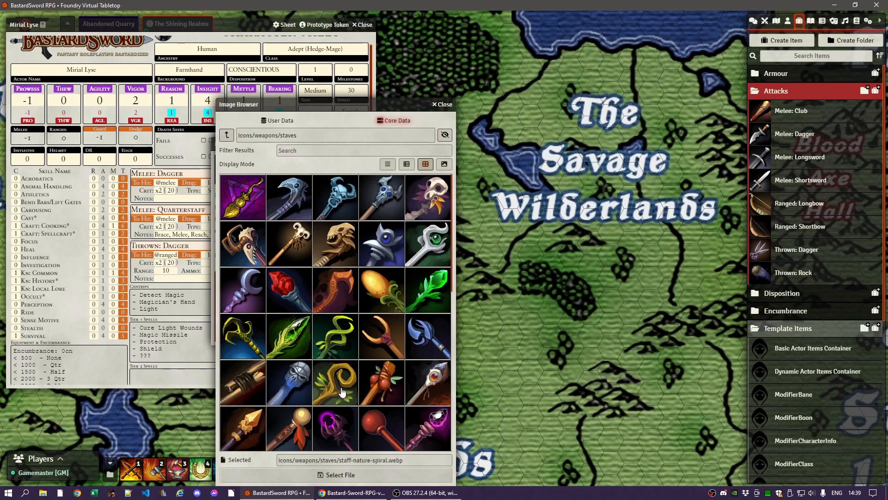
{"action": "scroll", "coordinate": [341, 391], "scroll_direction": "down", "scroll_amount": 4}
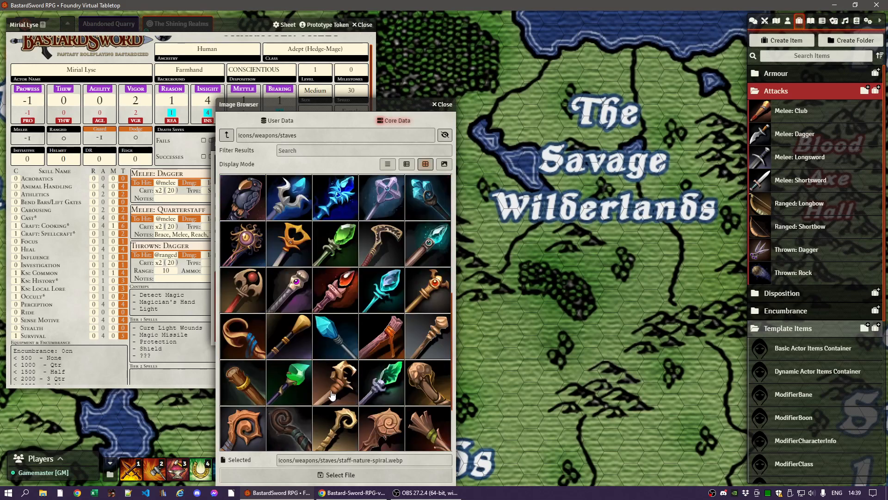
{"action": "left_click", "coordinate": [302, 422]}
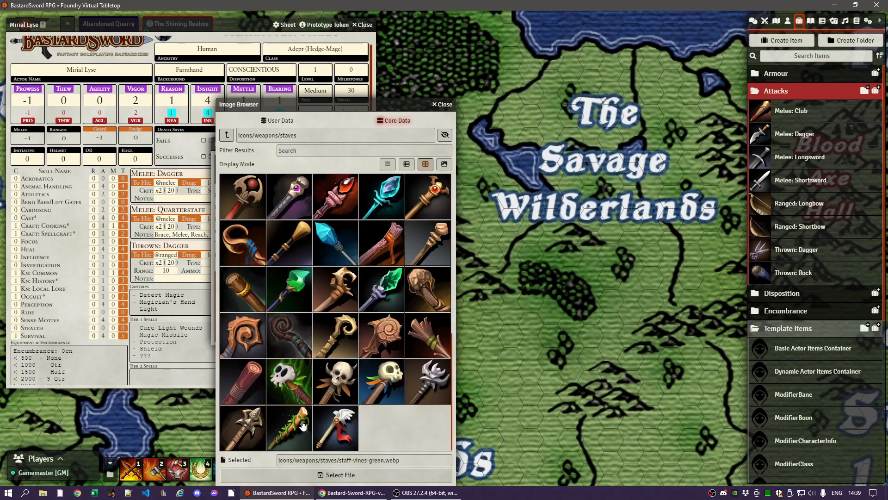
{"action": "left_click", "coordinate": [339, 476]}
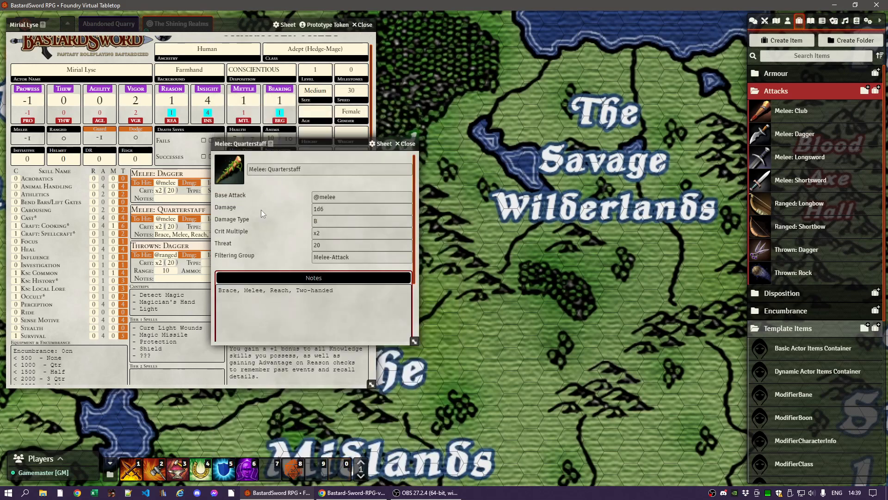
Step: Close the Quarterstaff attack's sheet and copy the attack from the character into the world's Attacks items folder
{"action": "left_click", "coordinate": [409, 144]}
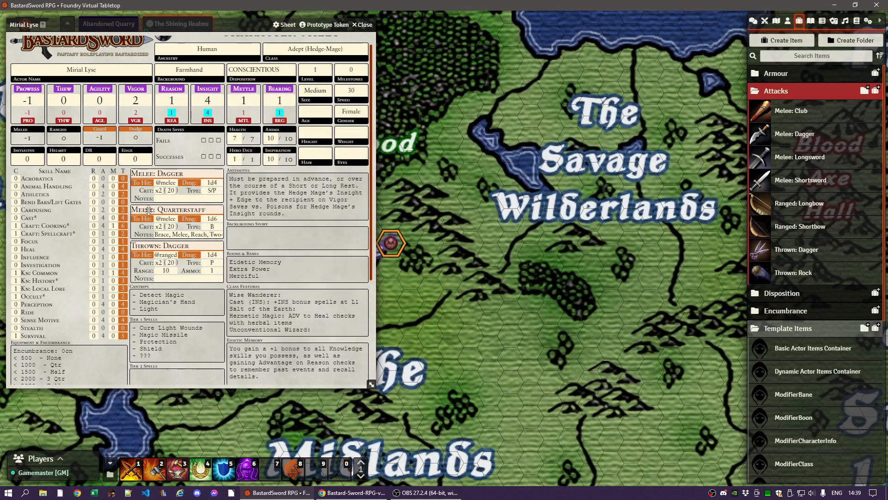
{"action": "left_click_drag", "start_coordinate": [148, 209], "coordinate": [795, 199]}
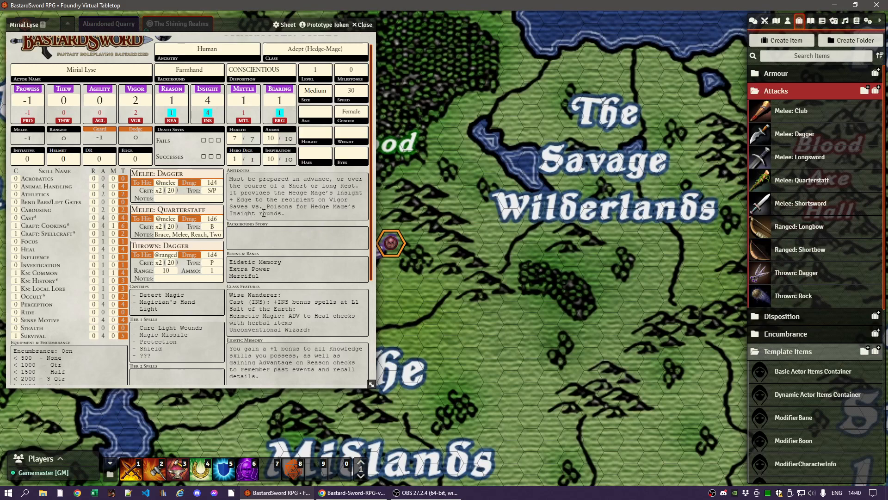
Step: Switch to the character sheet PDF and check the Hero Dice entry against the character's Hero Dice pool in Foundry
{"action": "left_click", "coordinate": [352, 492]}
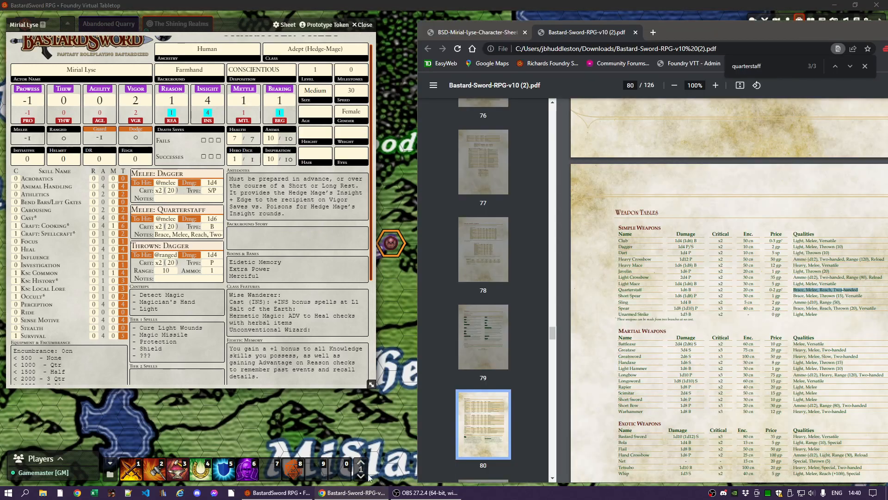
{"action": "left_click", "coordinate": [465, 33]}
{"action": "scroll", "coordinate": [573, 268], "scroll_direction": "up", "scroll_amount": 3}
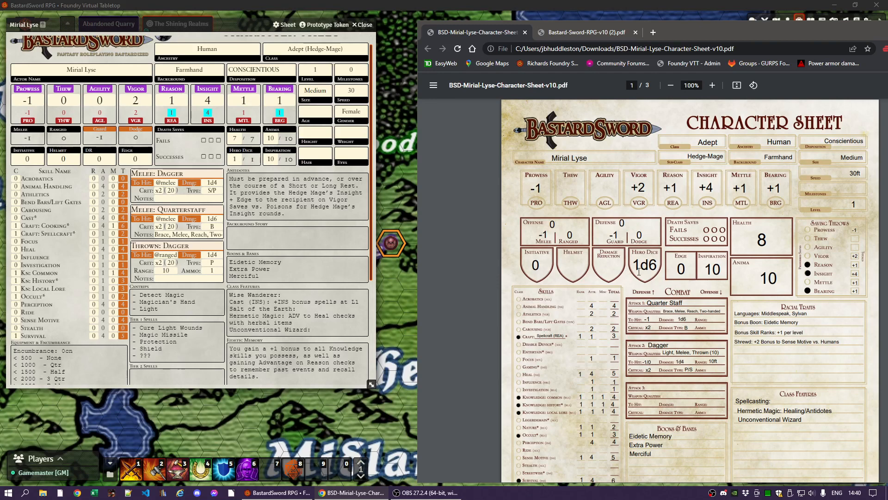
{"action": "left_click", "coordinate": [242, 153]}
{"action": "left_click", "coordinate": [243, 152]}
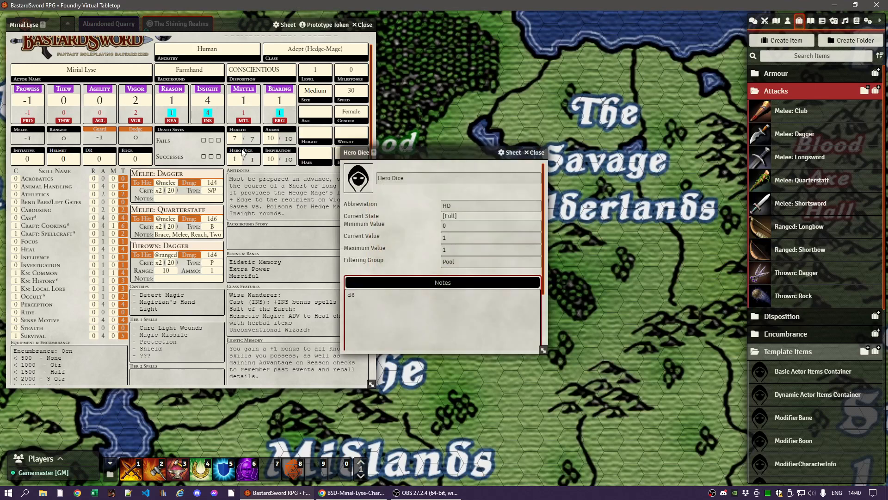
{"action": "left_click", "coordinate": [536, 154]}
Step: Review the skill ranks, attacks, boons and class features in the character sheet PDF beside the Foundry sheet
{"action": "left_click", "coordinate": [351, 492]}
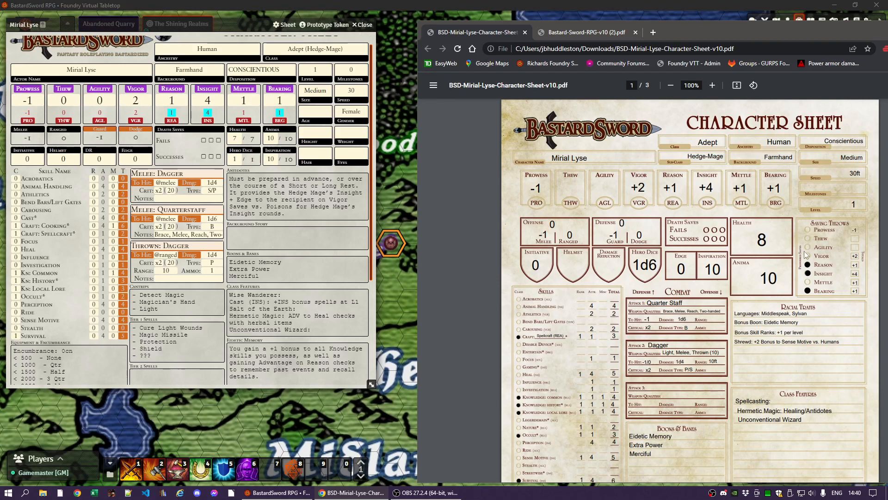
{"action": "scroll", "coordinate": [785, 259], "scroll_direction": "down", "scroll_amount": 3}
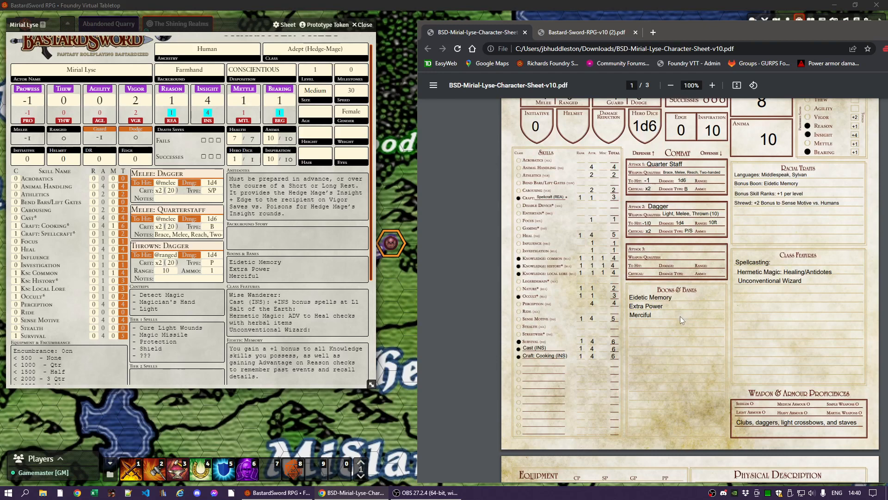
{"action": "scroll", "coordinate": [679, 318], "scroll_direction": "down", "scroll_amount": 1}
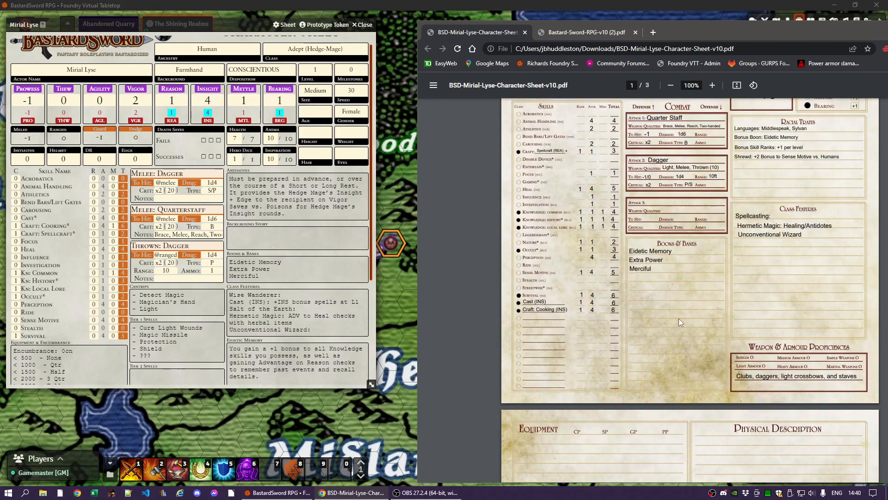
{"action": "scroll", "coordinate": [679, 315], "scroll_direction": "up", "scroll_amount": 1}
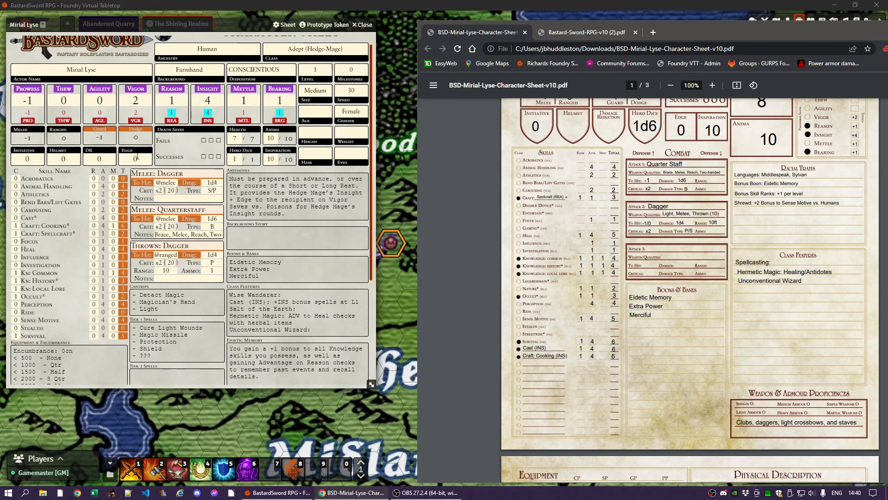
Step: Edit the character's SkillRanks notes in Foundry to read "6 + REA (1) +1 = 8 Skill Points"
{"action": "right_click", "coordinate": [98, 185]}
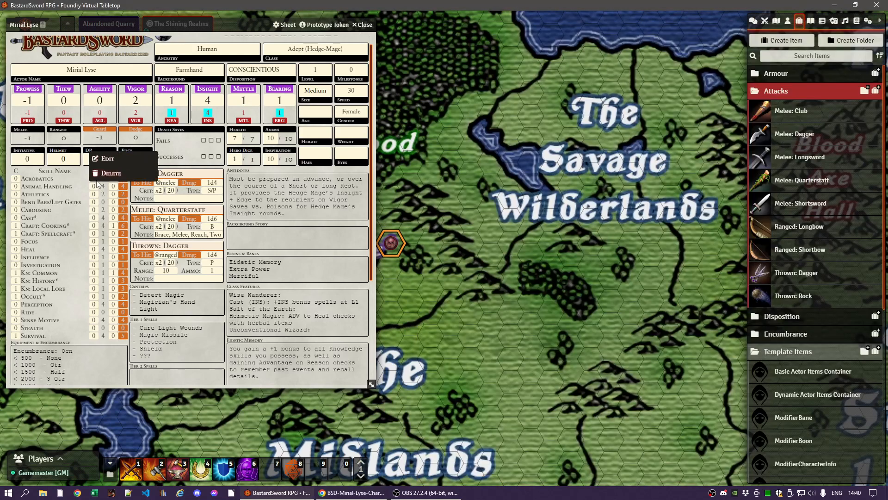
{"action": "left_click", "coordinate": [106, 159]}
{"action": "scroll", "coordinate": [309, 218], "scroll_direction": "down", "scroll_amount": 5}
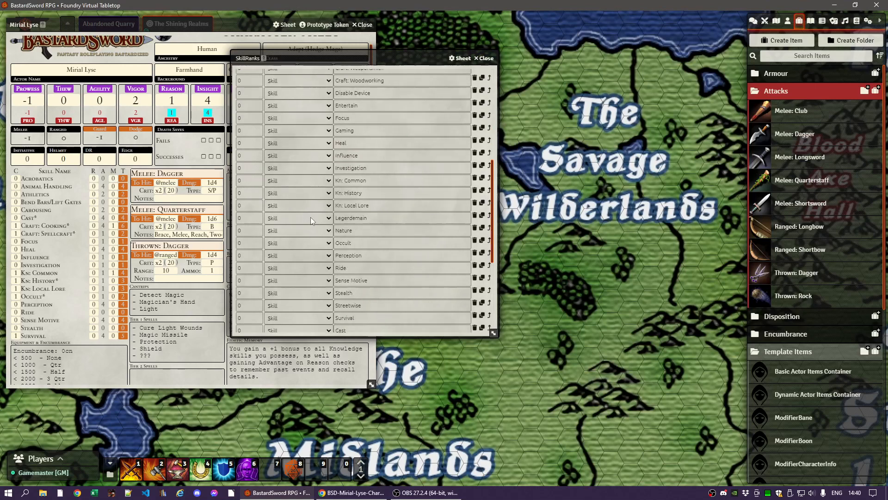
{"action": "scroll", "coordinate": [310, 218], "scroll_direction": "down", "scroll_amount": 2}
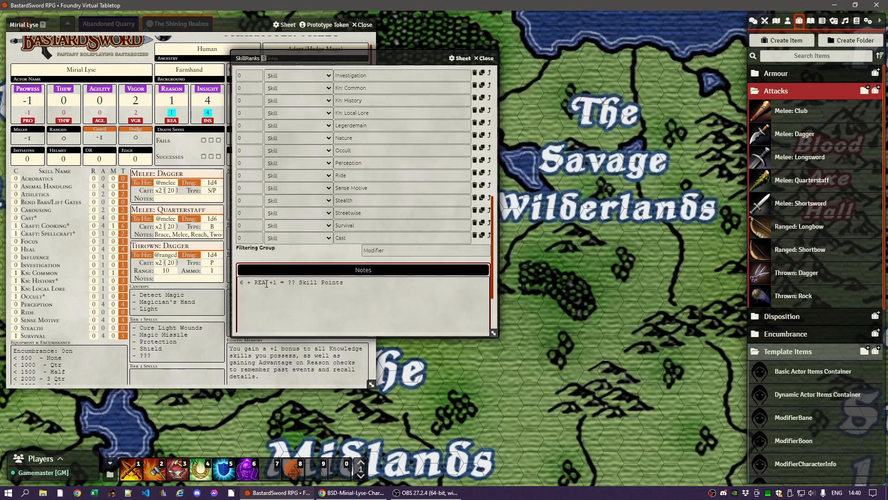
{"action": "left_click", "coordinate": [267, 284]}
{"action": "type", "text": "(1)"}
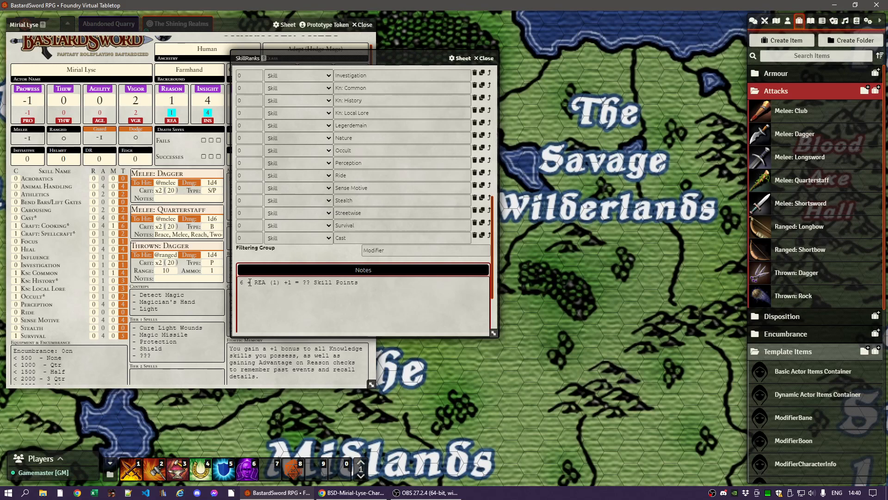
{"action": "double_click", "coordinate": [304, 282]}
{"action": "type", "text": "8"}
{"action": "left_click", "coordinate": [487, 58]}
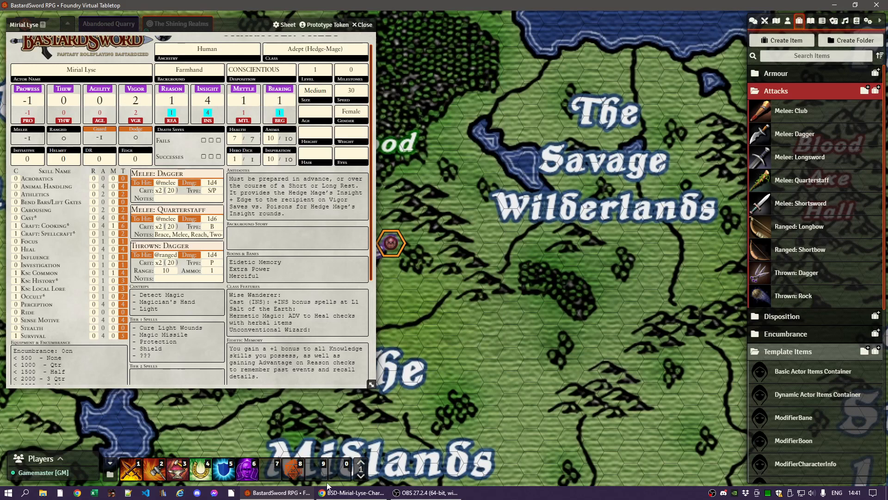
Step: Set the Craft: Spellcraft rank to 1 following the character sheet PDF, and move the PDF window clear of Foundry
{"action": "left_click", "coordinate": [352, 493]}
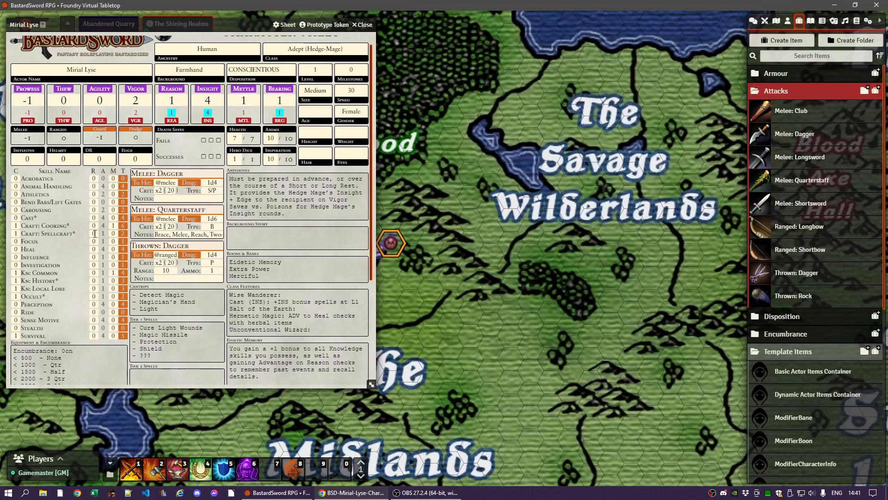
{"action": "left_click", "coordinate": [94, 233]}
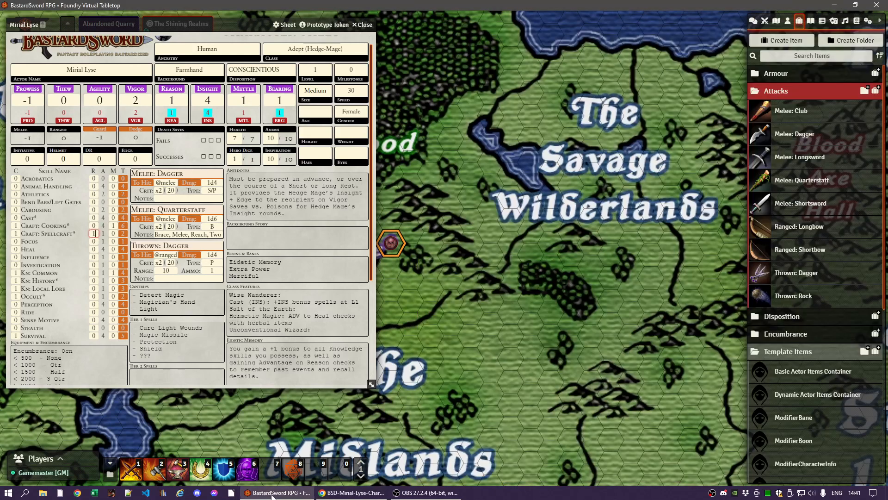
{"action": "left_click", "coordinate": [352, 492]}
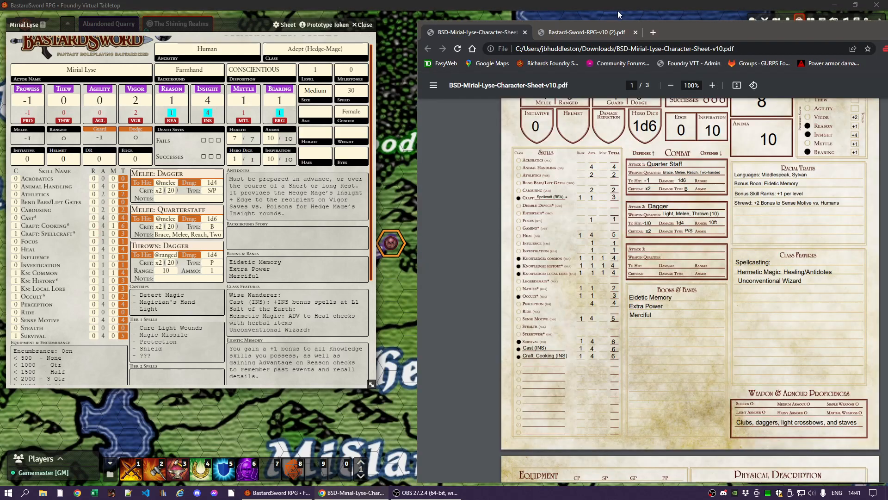
{"action": "left_click_drag", "start_coordinate": [673, 32], "coordinate": [887, 32]}
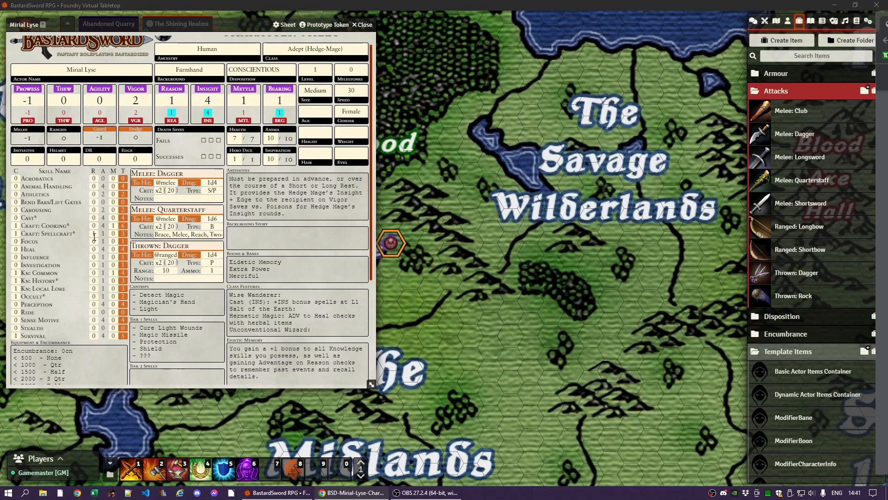
Step: Set the ranks of Heal, Kn: Common, Kn: History, Kn: Local Lore and Occult to 1
{"action": "left_click", "coordinate": [95, 249]}
{"action": "type", "text": "1"}
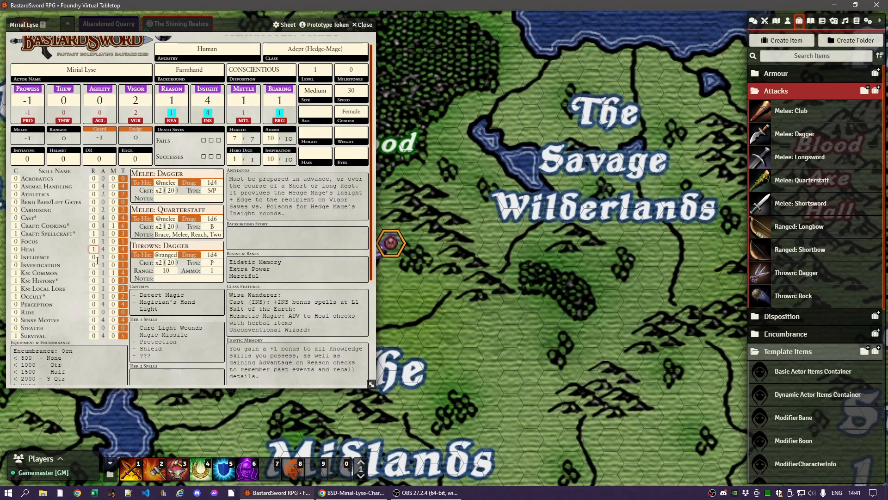
{"action": "left_click", "coordinate": [95, 273]}
{"action": "type", "text": "1"}
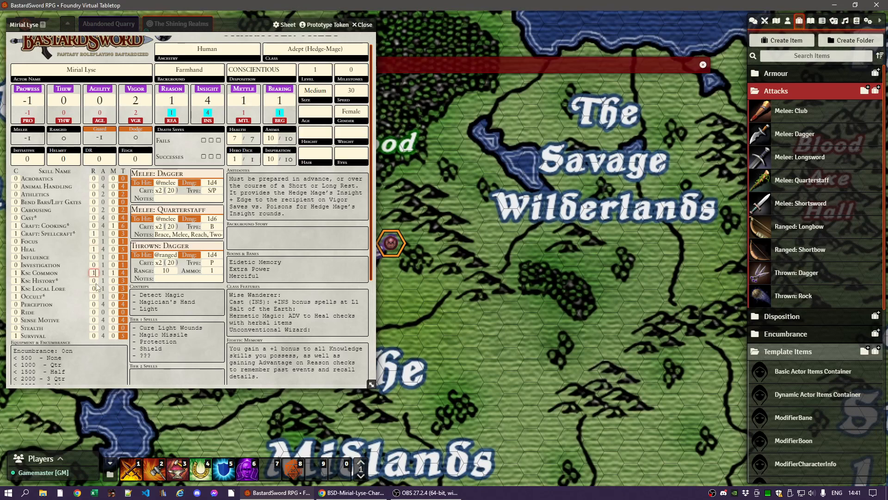
{"action": "left_click", "coordinate": [94, 280]}
{"action": "type", "text": "1"}
{"action": "left_click", "coordinate": [95, 288]}
{"action": "type", "text": "1"}
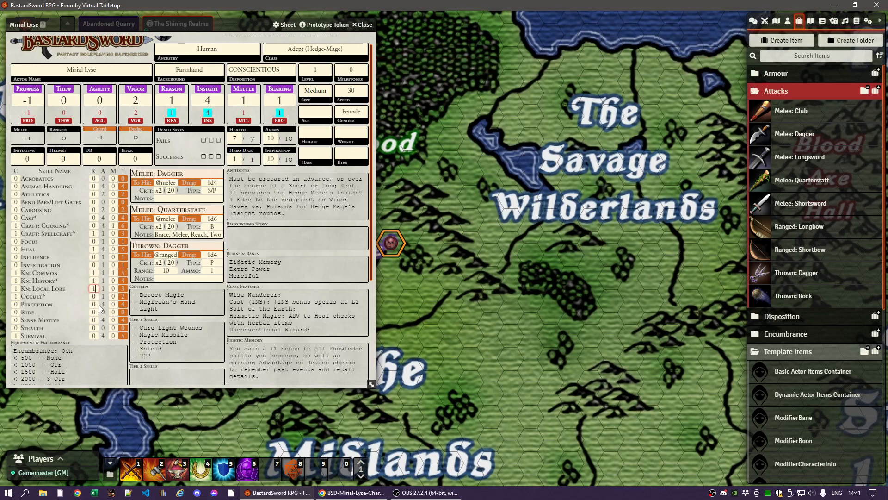
{"action": "left_click", "coordinate": [95, 296]}
Step: Add the trained skill Nature* from the Items directory to the character sheet and close its item window
{"action": "left_click", "coordinate": [810, 22]}
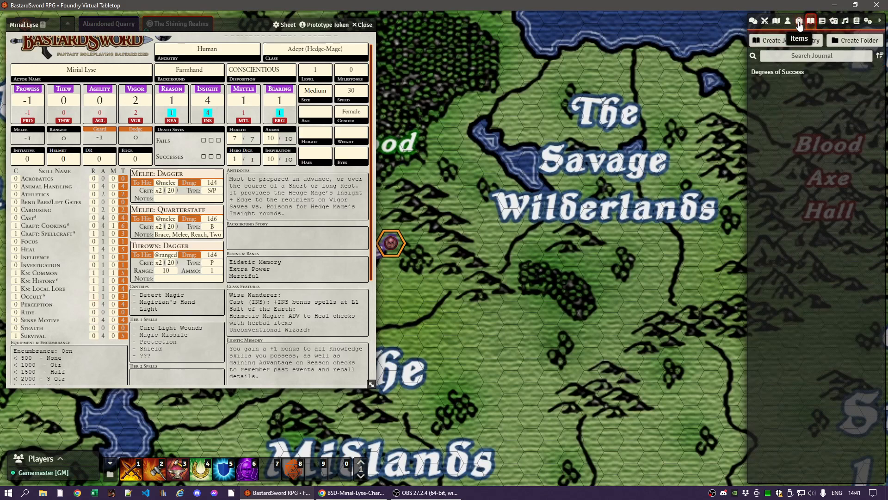
{"action": "left_click", "coordinate": [799, 23]}
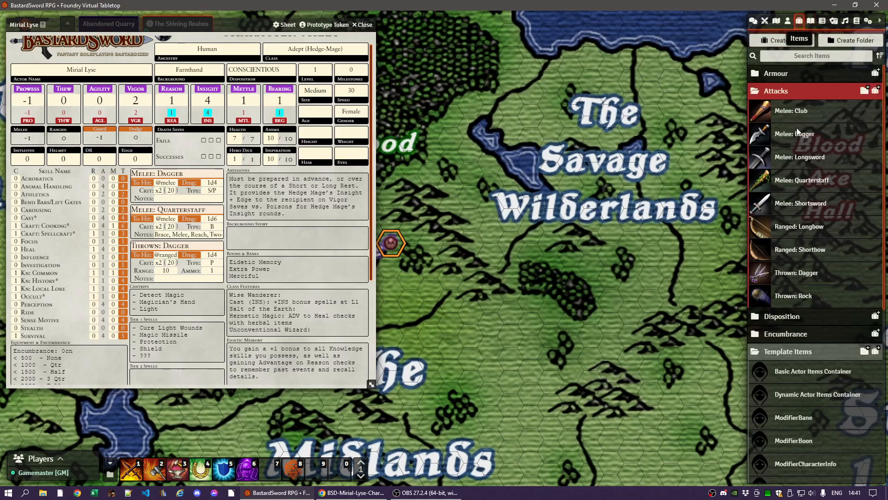
{"action": "left_click", "coordinate": [785, 350]}
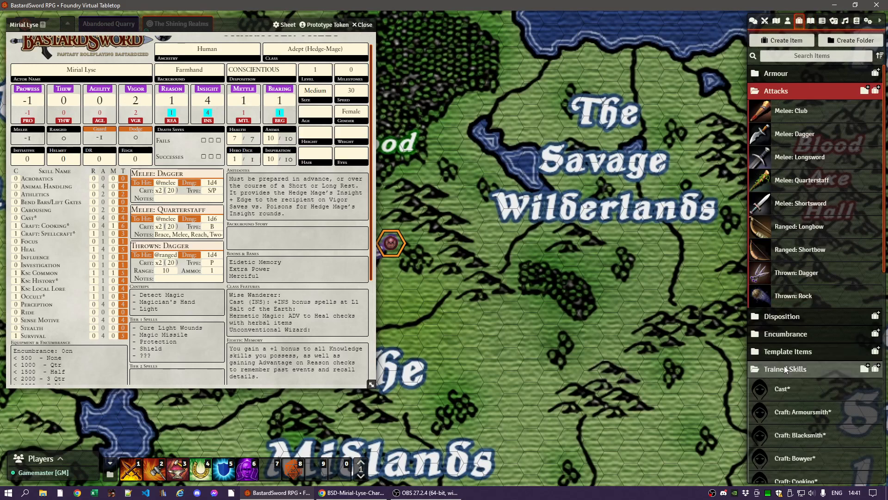
{"action": "left_click", "coordinate": [785, 369]}
{"action": "scroll", "coordinate": [792, 357], "scroll_direction": "down", "scroll_amount": 6}
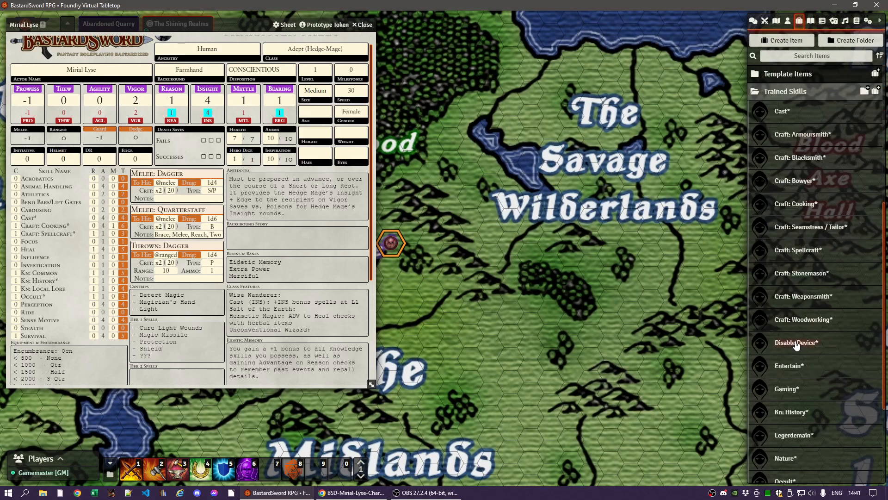
{"action": "scroll", "coordinate": [796, 342], "scroll_direction": "down", "scroll_amount": 3}
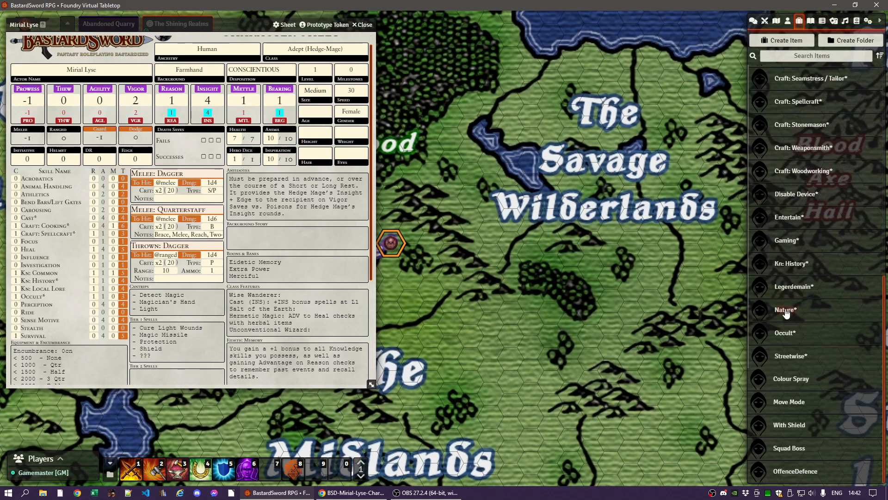
{"action": "left_click_drag", "start_coordinate": [795, 318], "coordinate": [63, 240]}
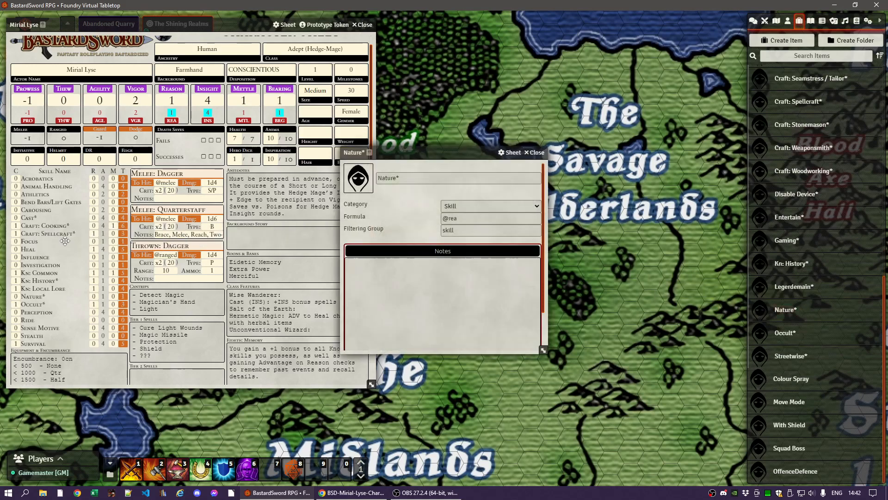
{"action": "left_click", "coordinate": [538, 154]}
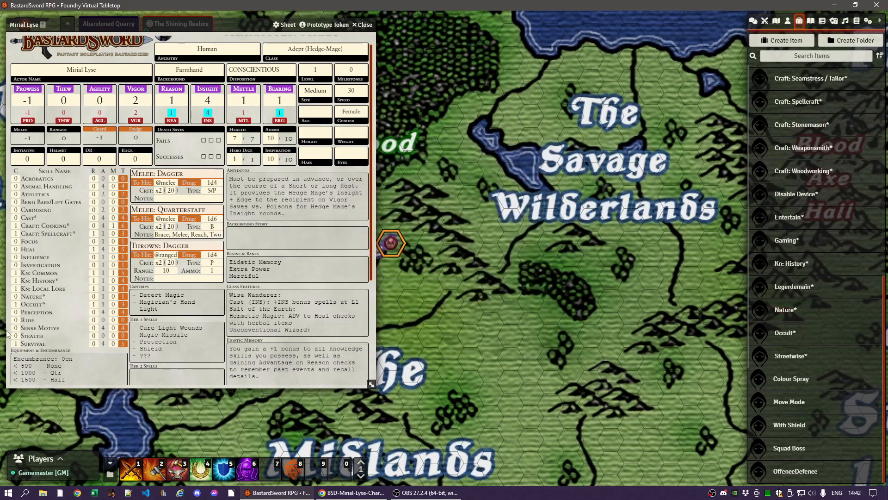
Step: Set the ranks of Nature and Sense Motive to 1
{"action": "left_click", "coordinate": [95, 296]}
{"action": "type", "text": "1"}
{"action": "left_click", "coordinate": [94, 312]}
{"action": "left_click", "coordinate": [94, 327]}
{"action": "type", "text": "1"}
Step: Set the Survival rank to 1
{"action": "scroll", "coordinate": [87, 303], "scroll_direction": "down", "scroll_amount": 2}
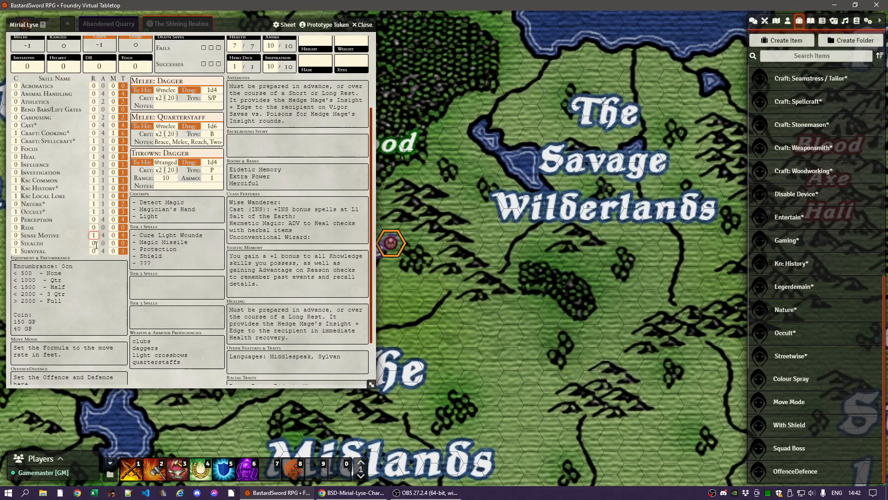
{"action": "scroll", "coordinate": [96, 246], "scroll_direction": "up", "scroll_amount": 1}
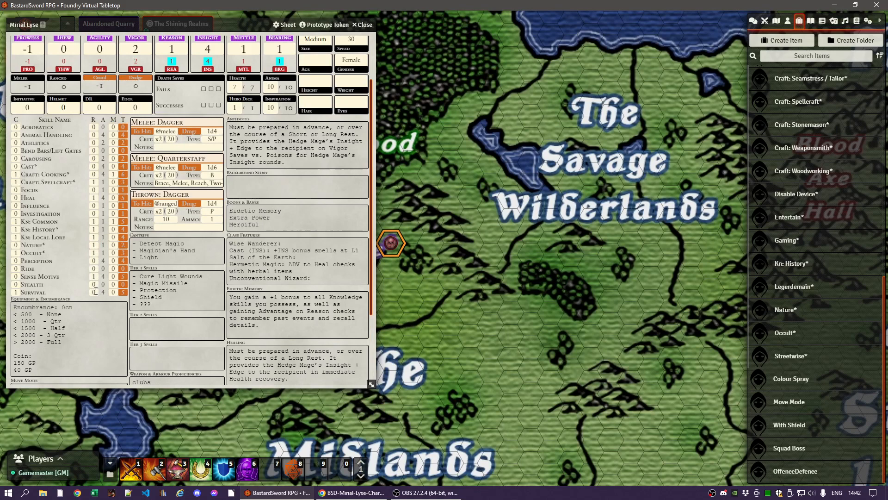
{"action": "left_click", "coordinate": [95, 291]}
{"action": "type", "text": "1"}
{"action": "key", "text": "Return"}
Step: Set the ranks of Cast and Craft: Cooking to 1
{"action": "left_click", "coordinate": [95, 167]}
{"action": "type", "text": "1"}
{"action": "left_click", "coordinate": [96, 175]}
{"action": "type", "text": "1"}
{"action": "left_click", "coordinate": [98, 180]}
{"action": "left_click", "coordinate": [97, 291]}
{"action": "scroll", "coordinate": [93, 287], "scroll_direction": "up", "scroll_amount": 1}
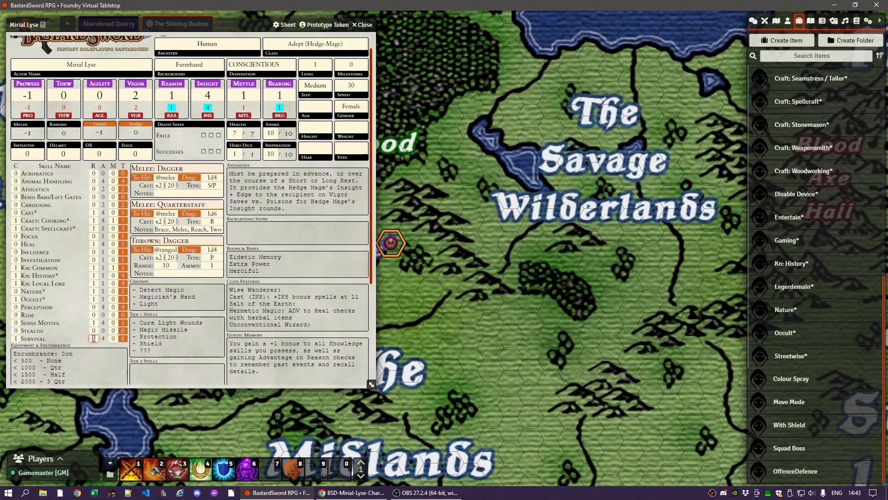
Step: Compare the skill ranks on the Foundry sheet with the character sheet PDF, and move the PDF window clear of Foundry
{"action": "left_click_drag", "start_coordinate": [887, 28], "coordinate": [699, 20]}
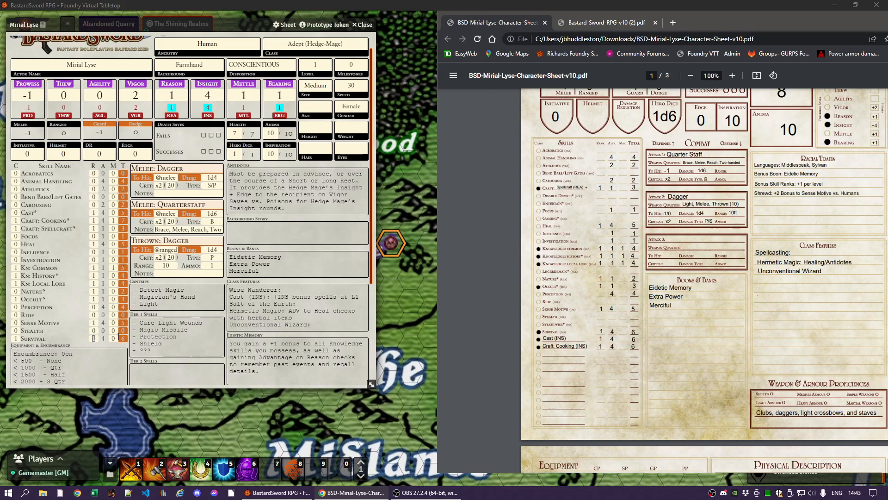
{"action": "left_click", "coordinate": [97, 320]}
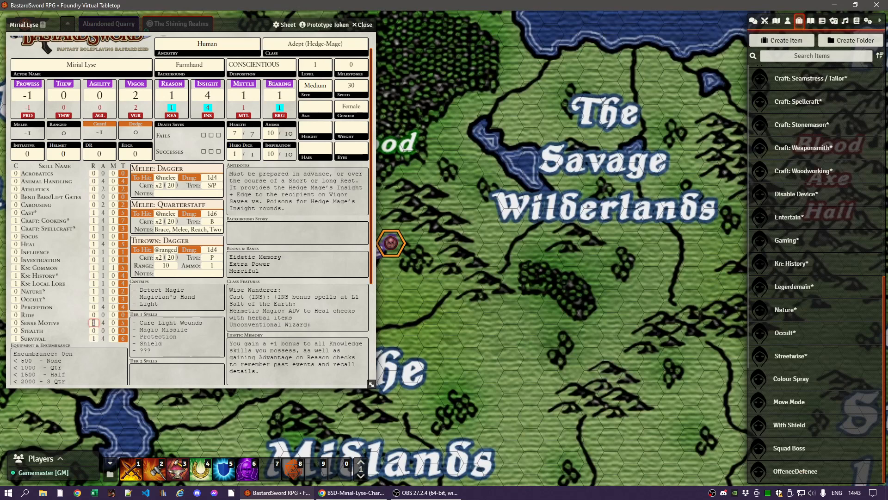
{"action": "key", "text": "alt+Tab"}
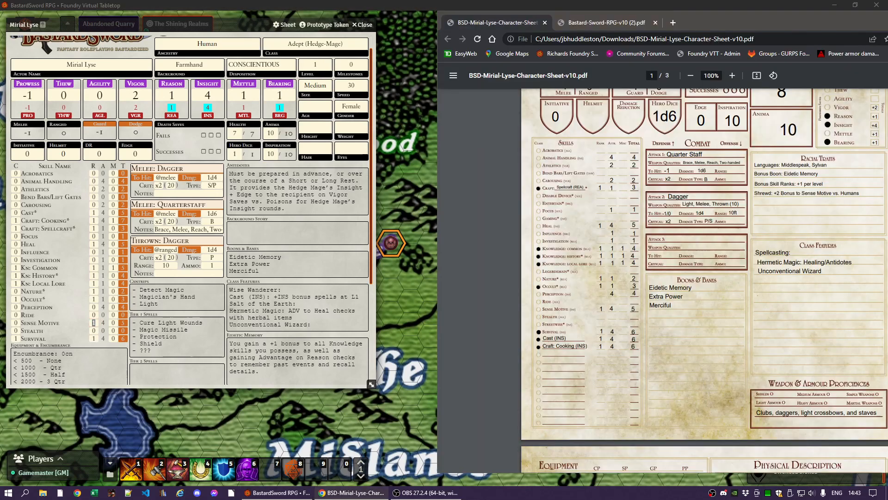
{"action": "left_click_drag", "start_coordinate": [709, 27], "coordinate": [887, 25]}
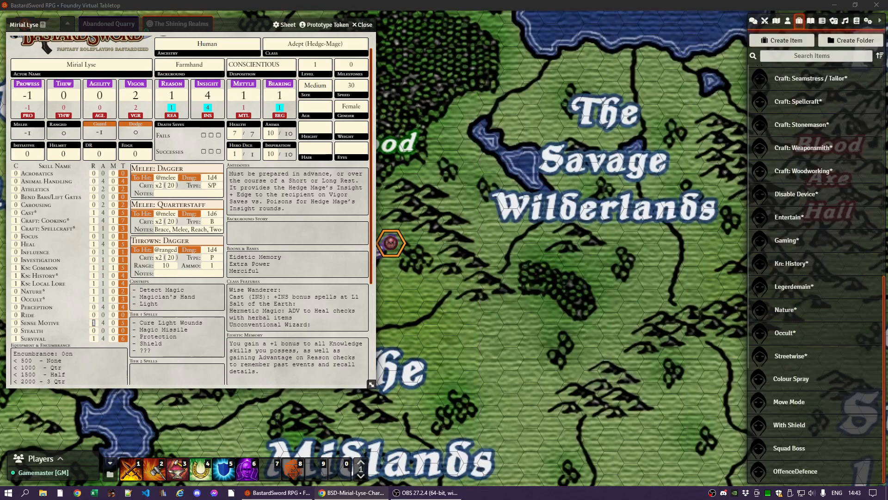
Step: Set the ranks of Survival and Kn: Local Lore to 0
{"action": "left_click", "coordinate": [94, 338]}
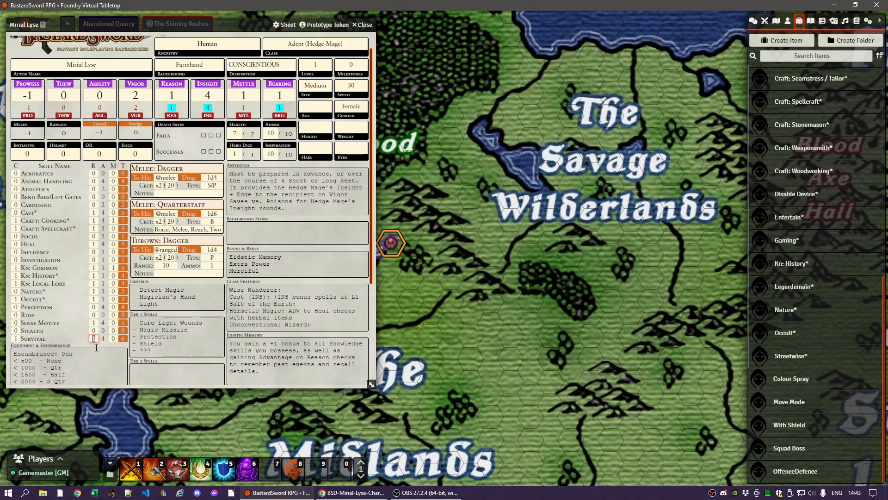
{"action": "type", "text": "0"}
{"action": "key", "text": "Return"}
{"action": "left_click", "coordinate": [96, 283]}
{"action": "key", "text": "BackSpace"}
{"action": "type", "text": "0"}
{"action": "left_click", "coordinate": [77, 297]}
Step: Check the assigned skill ranks and the modifiers of Kn: Common and Craft: Cooking, including a look at the Nature item
{"action": "left_click", "coordinate": [95, 275]}
{"action": "left_click", "coordinate": [95, 228]}
{"action": "left_click", "coordinate": [95, 220]}
{"action": "left_click", "coordinate": [95, 212]}
{"action": "left_click", "coordinate": [93, 268]}
{"action": "left_click", "coordinate": [74, 246]}
{"action": "left_click", "coordinate": [92, 221]}
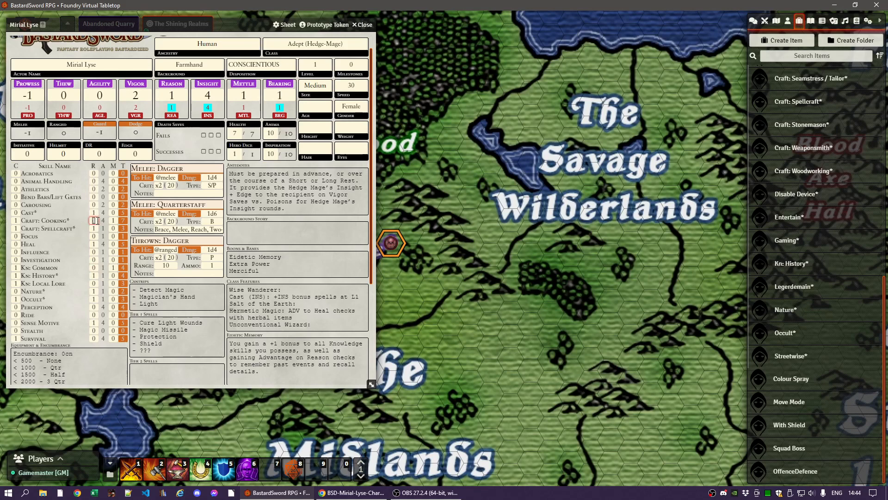
{"action": "left_click", "coordinate": [97, 244]}
{"action": "left_click", "coordinate": [97, 275]}
{"action": "left_click", "coordinate": [94, 322]}
{"action": "left_click", "coordinate": [74, 291]}
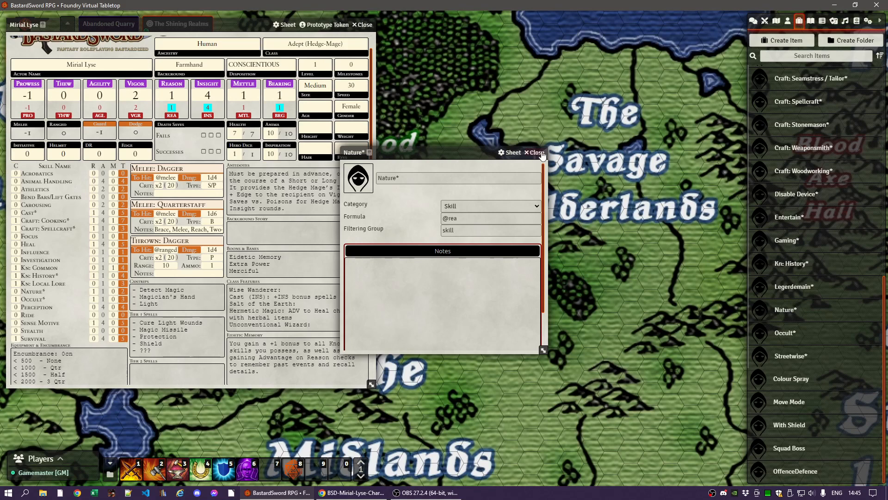
{"action": "left_click", "coordinate": [542, 153]}
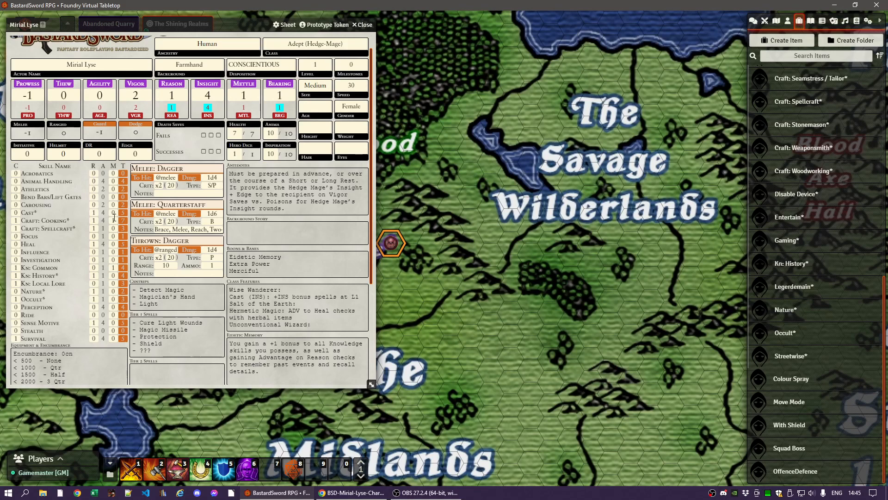
{"action": "left_click", "coordinate": [117, 268]}
{"action": "left_click", "coordinate": [115, 220]}
{"action": "left_click", "coordinate": [215, 360]}
Step: Add the line "Quarterstaff - 20cn" at the start of the Equipment & Encumbrance notes
{"action": "scroll", "coordinate": [314, 220], "scroll_direction": "down", "scroll_amount": 3}
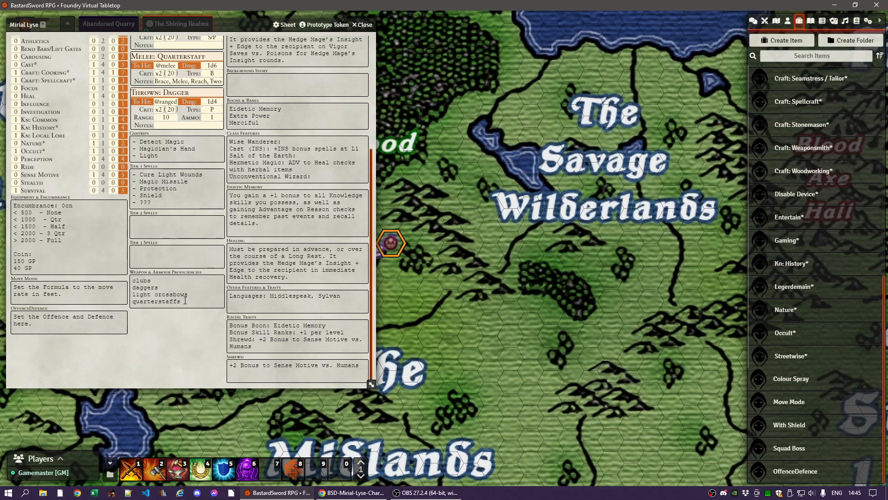
{"action": "left_click", "coordinate": [14, 204]}
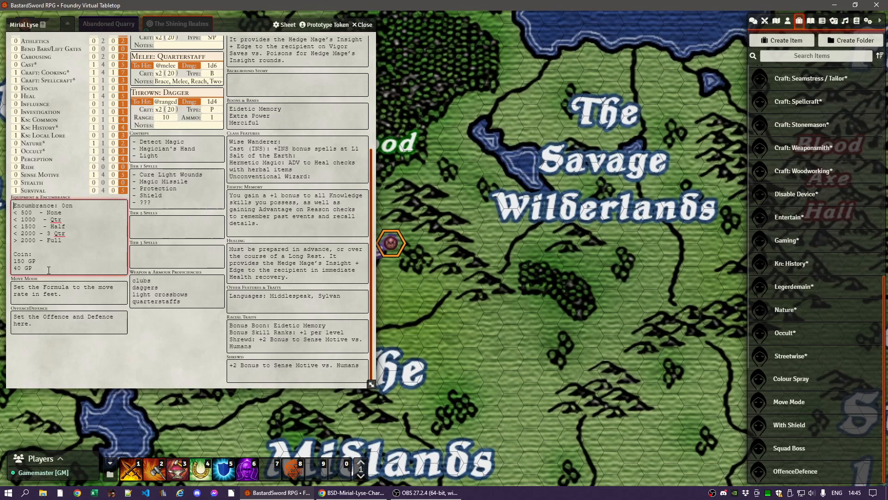
{"action": "key", "text": "Return"}
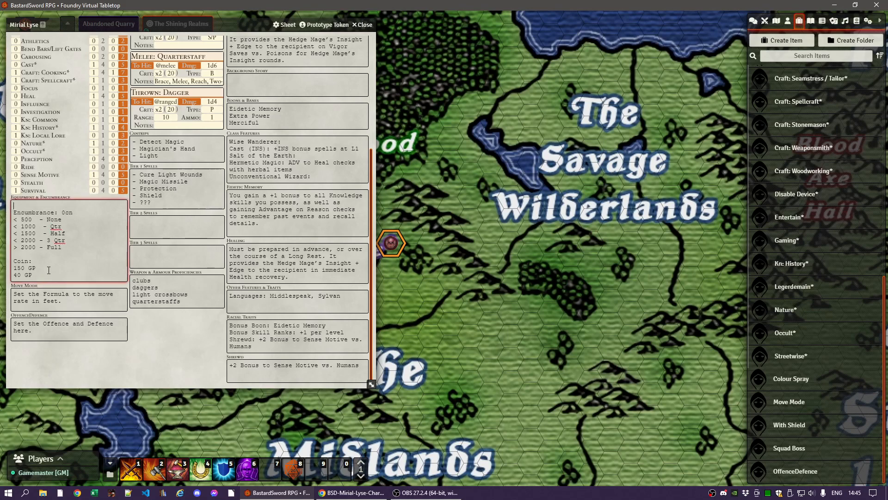
{"action": "type", "text": "Quarte"}
{"action": "type", "text": "rstaff"}
{"action": "type", "text": " - 20"}
{"action": "type", "text": "cm"}
{"action": "key", "text": "Return"}
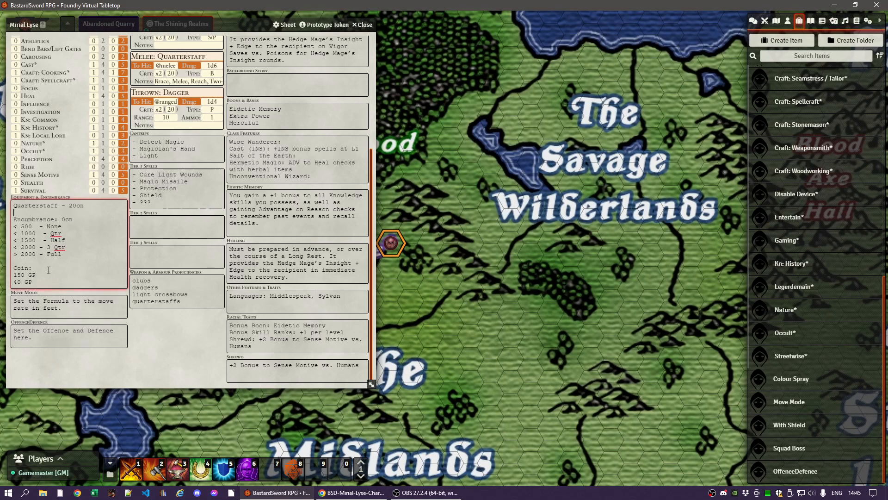
{"action": "left_click", "coordinate": [167, 324]}
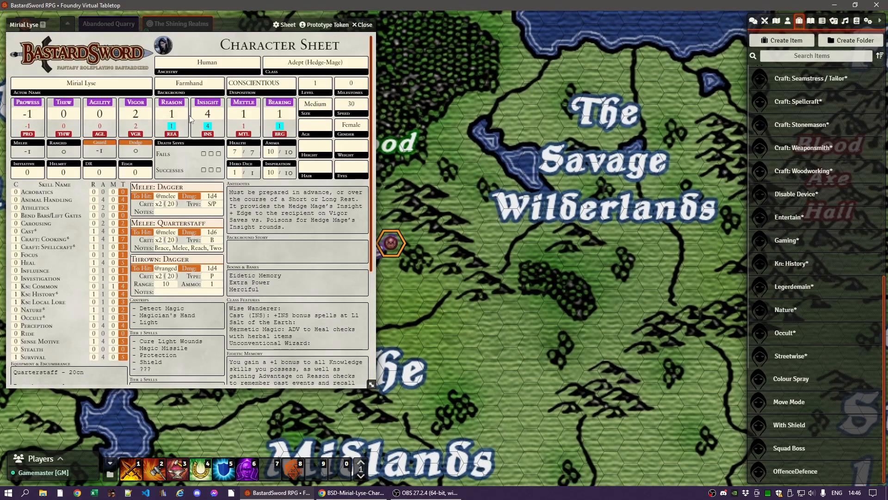
{"action": "left_click", "coordinate": [419, 493]}
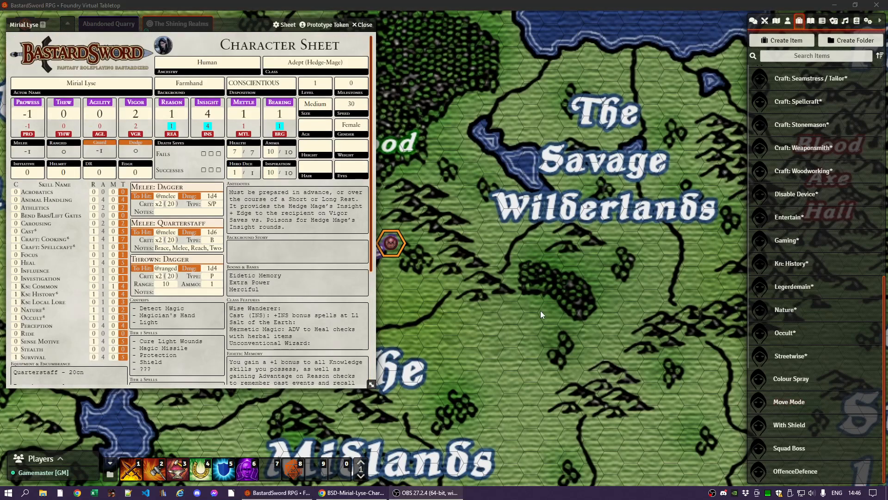